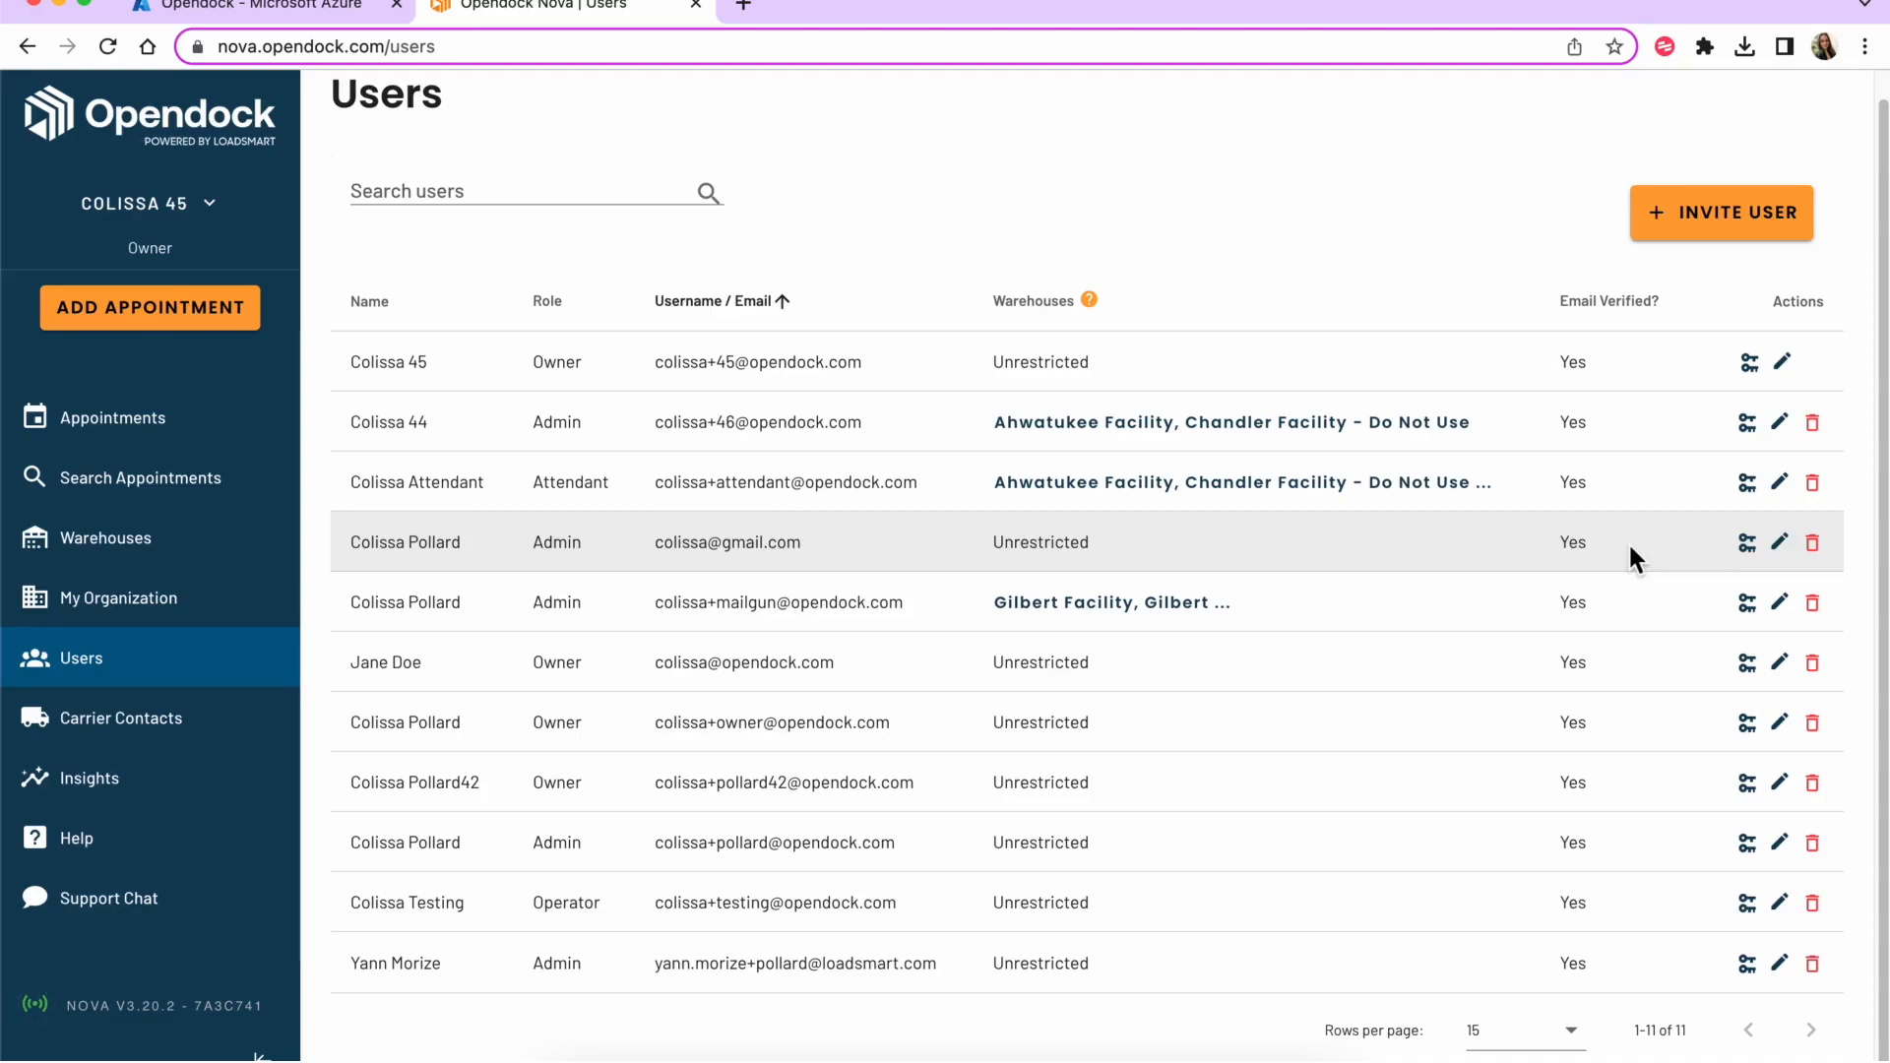
# - Delete the Admin user with the personal Gmail address from Opendock Nova's Users list
pyautogui.click(1812, 542)
pyautogui.click(865, 713)
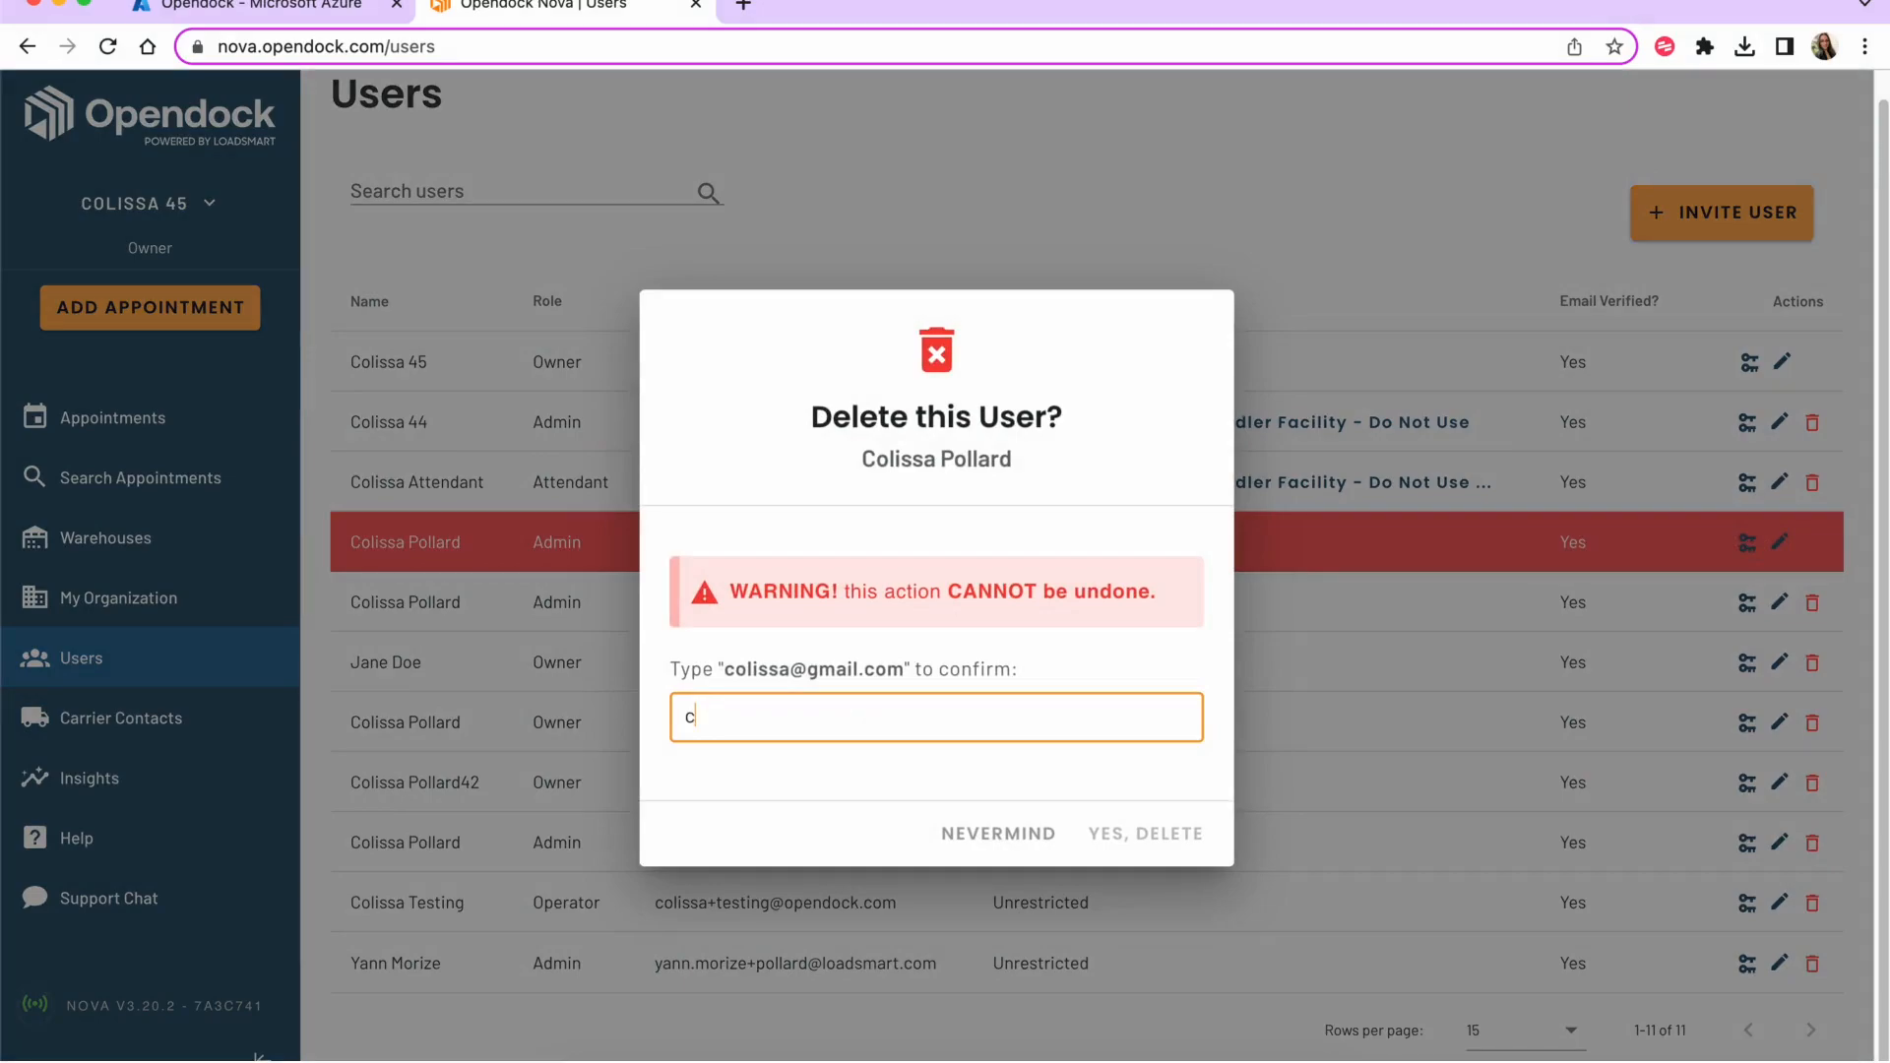
pyautogui.click(1140, 837)
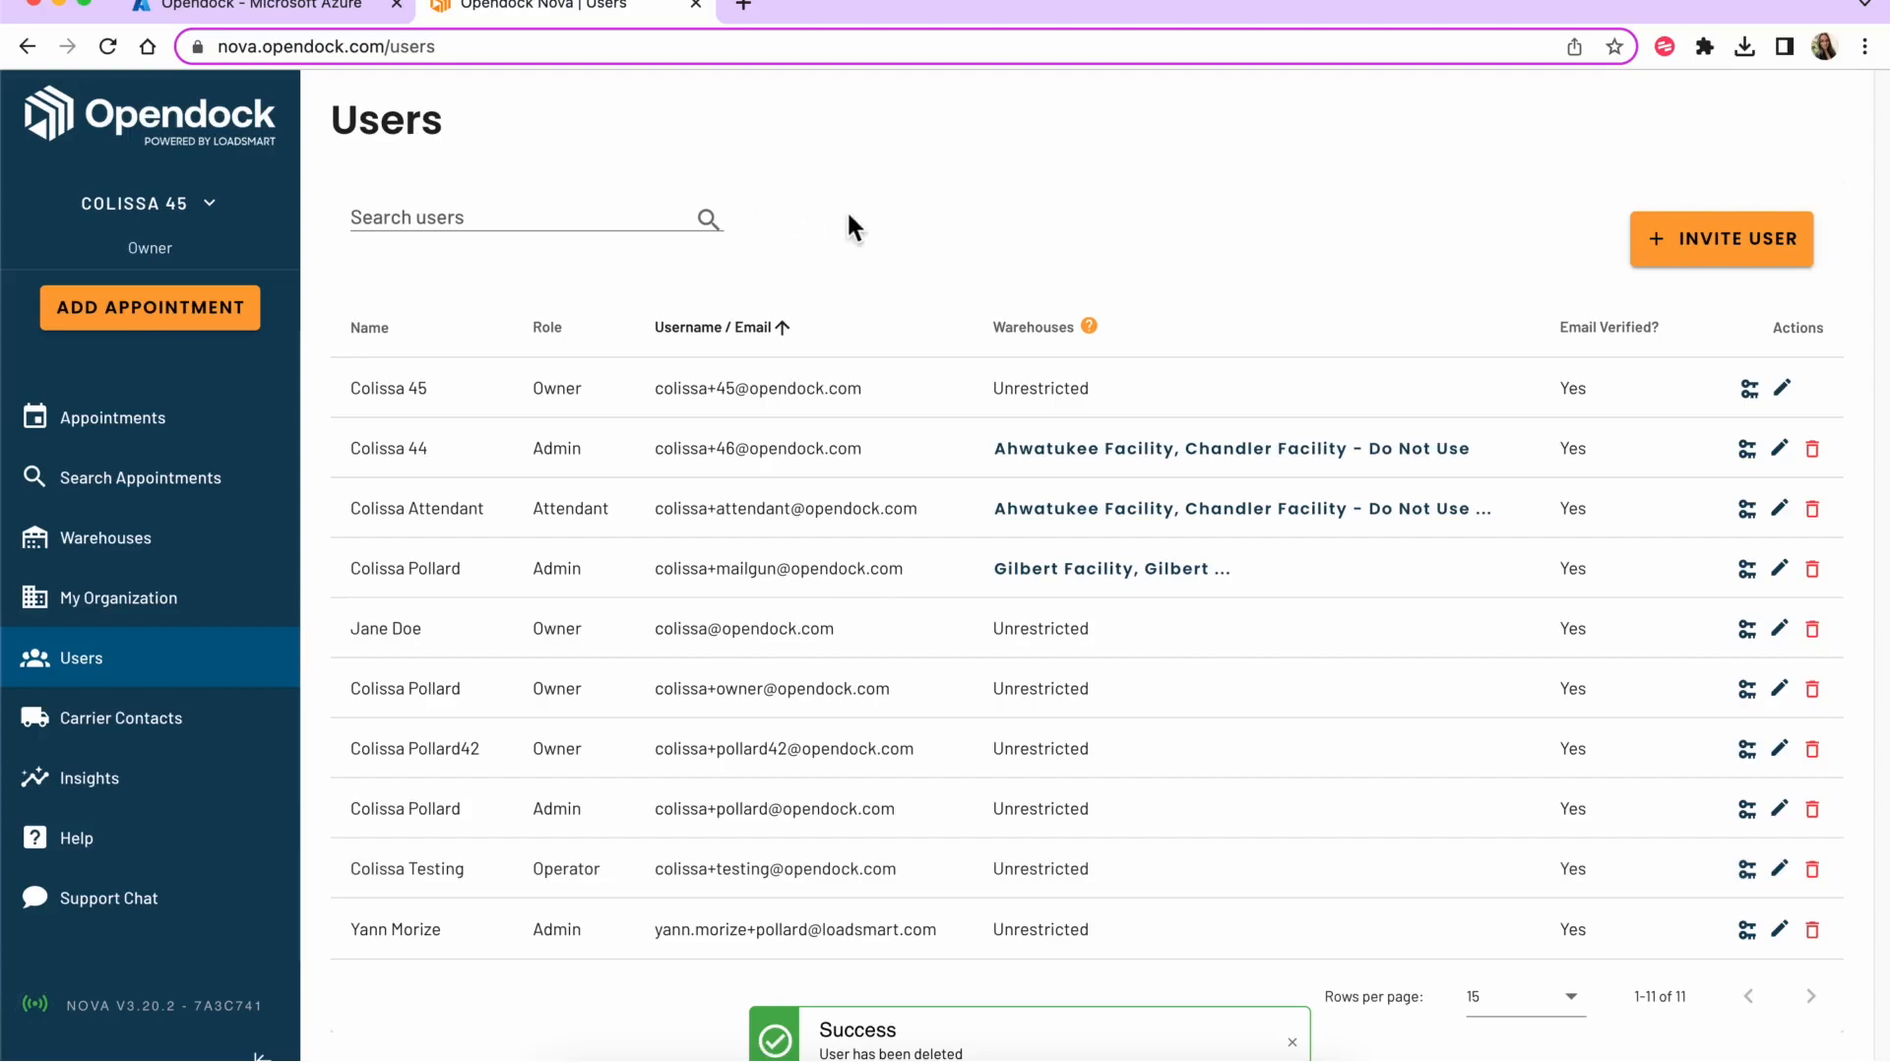
pyautogui.click(197, 8)
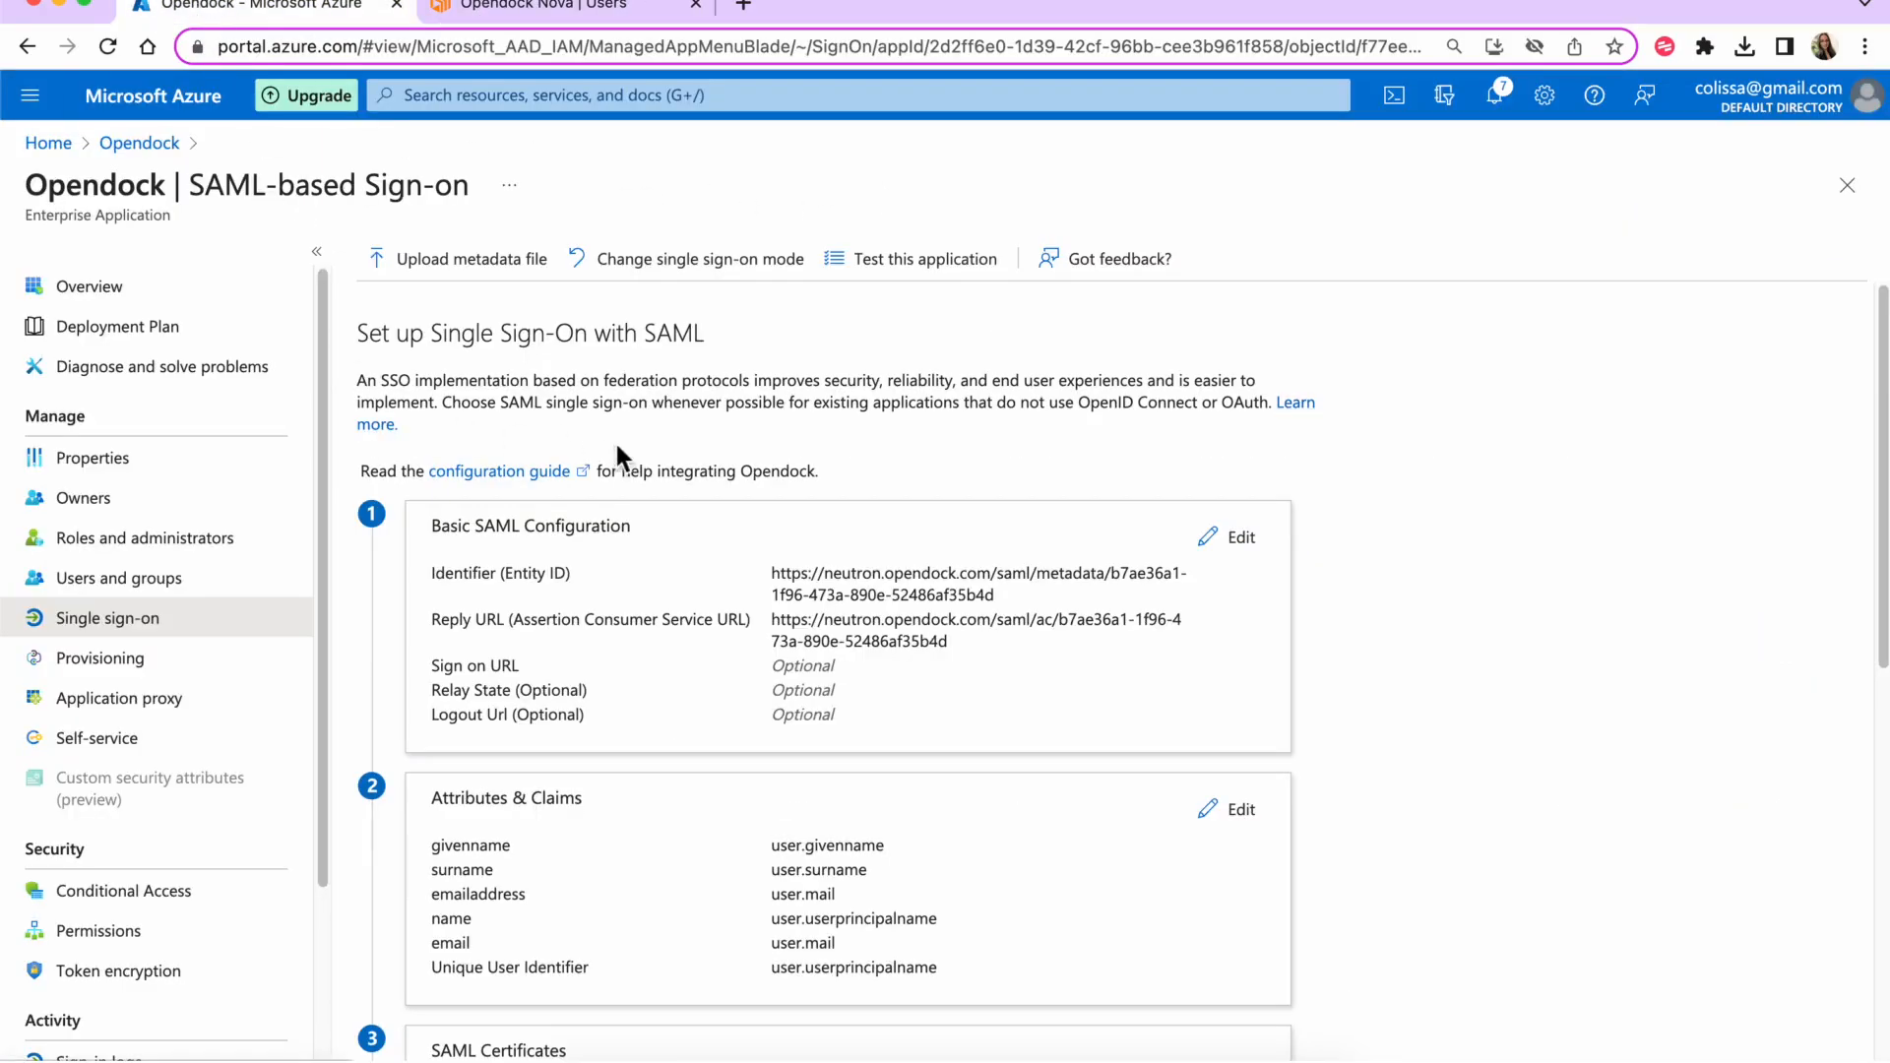
# - Test Opendock single sign-on from step 5; the sign-in fails with 'User not found'
pyautogui.scroll(-2, 618, 456)
pyautogui.scroll(-10, 618, 456)
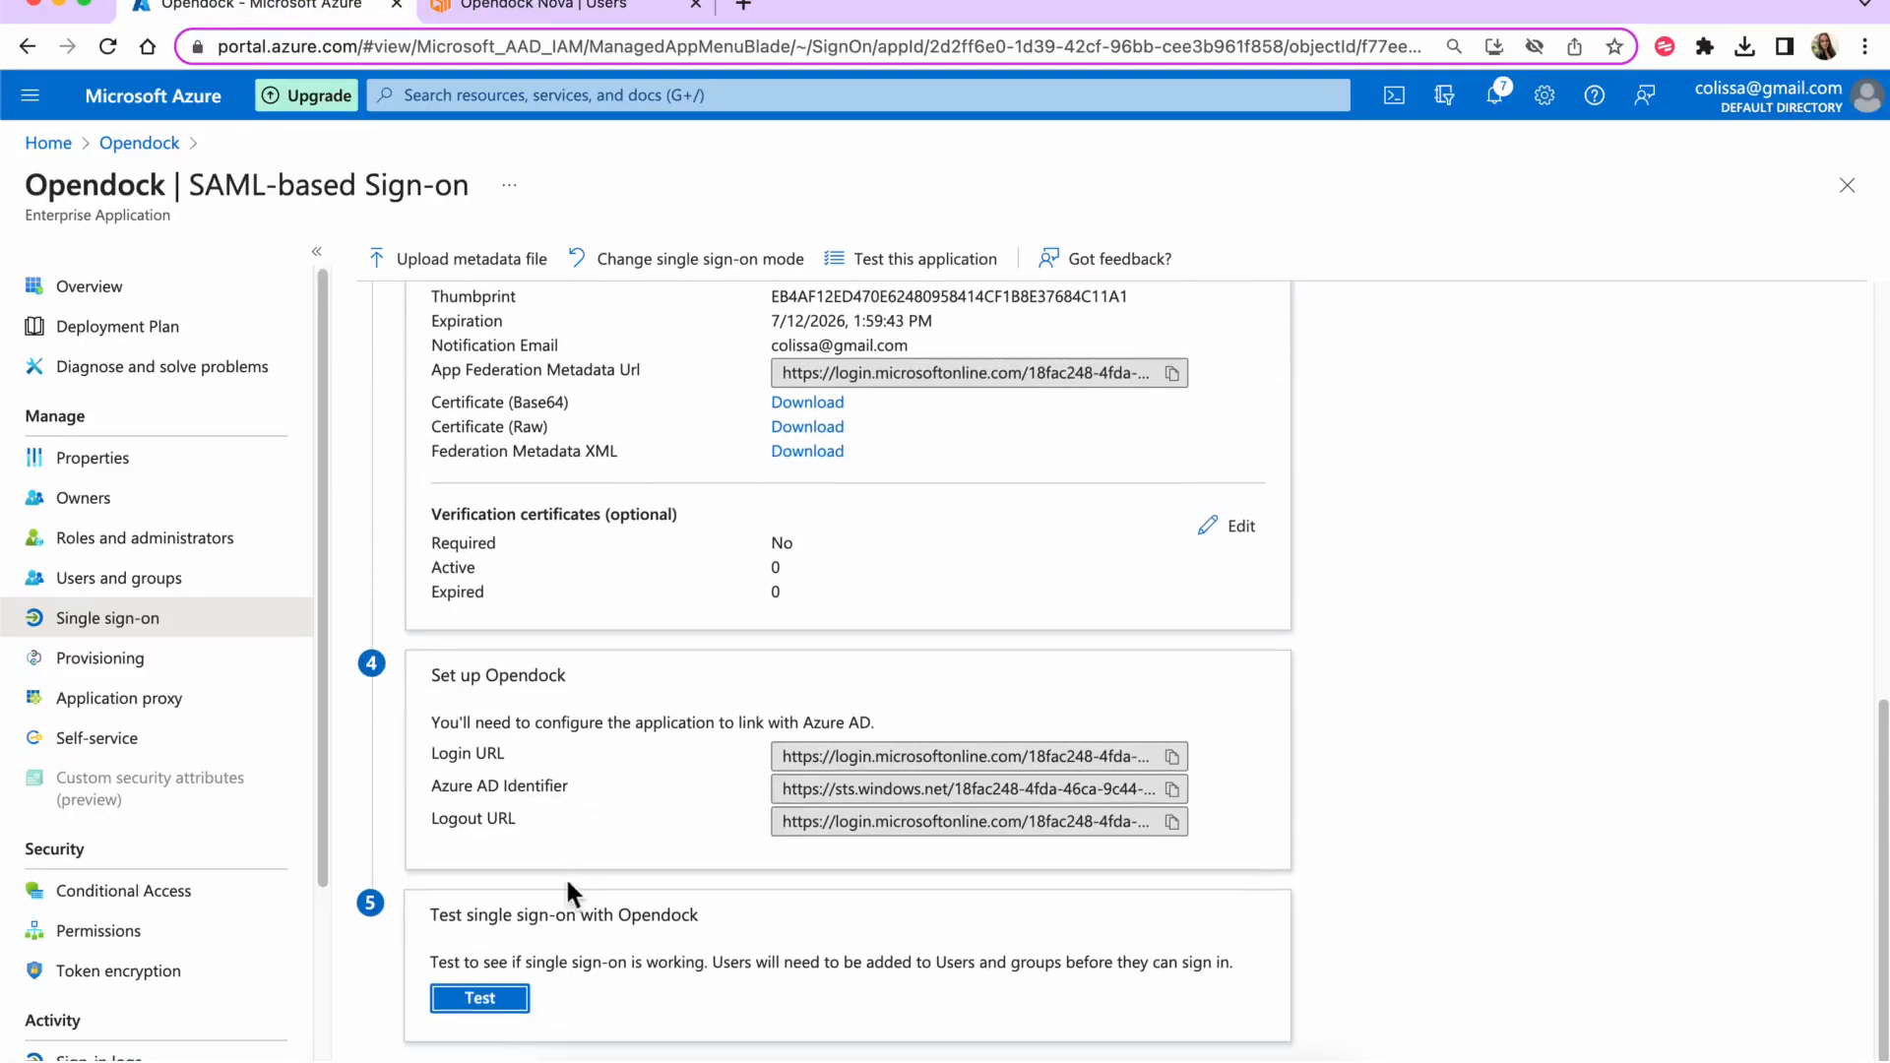
pyautogui.click(482, 1002)
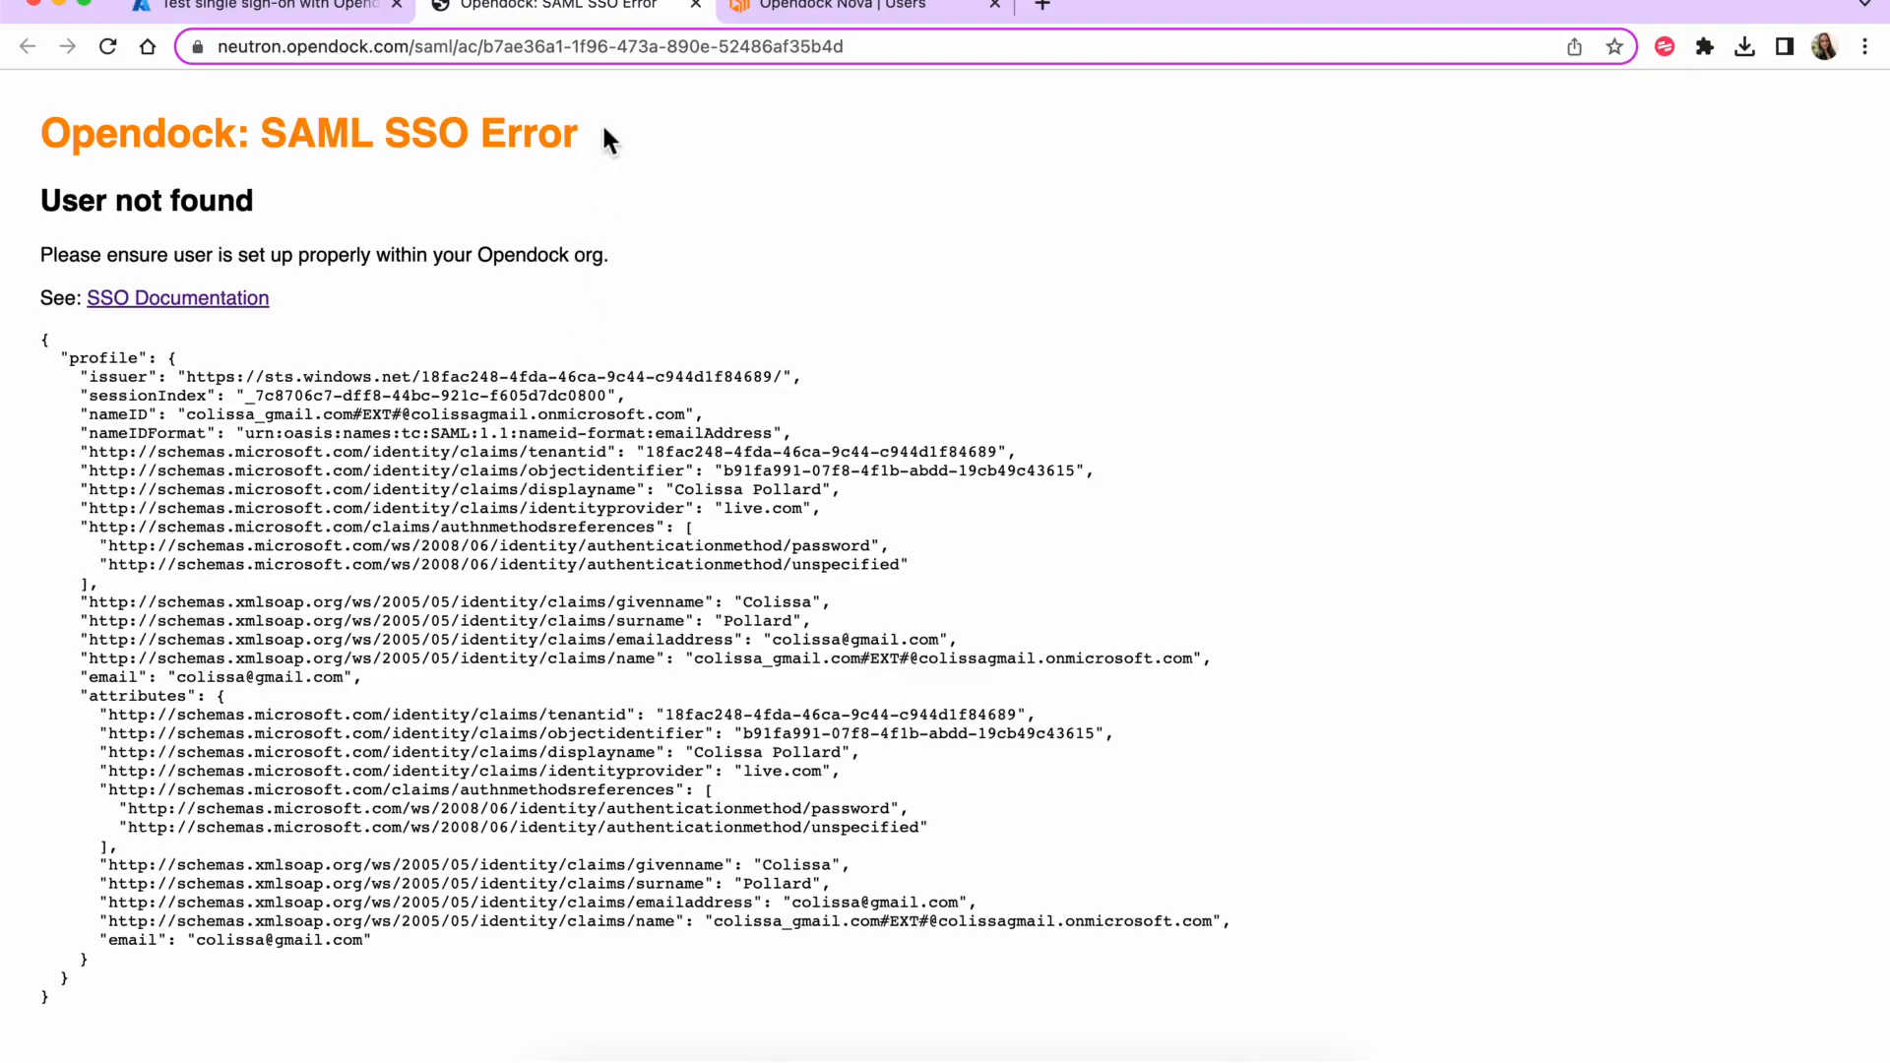
pyautogui.click(696, 5)
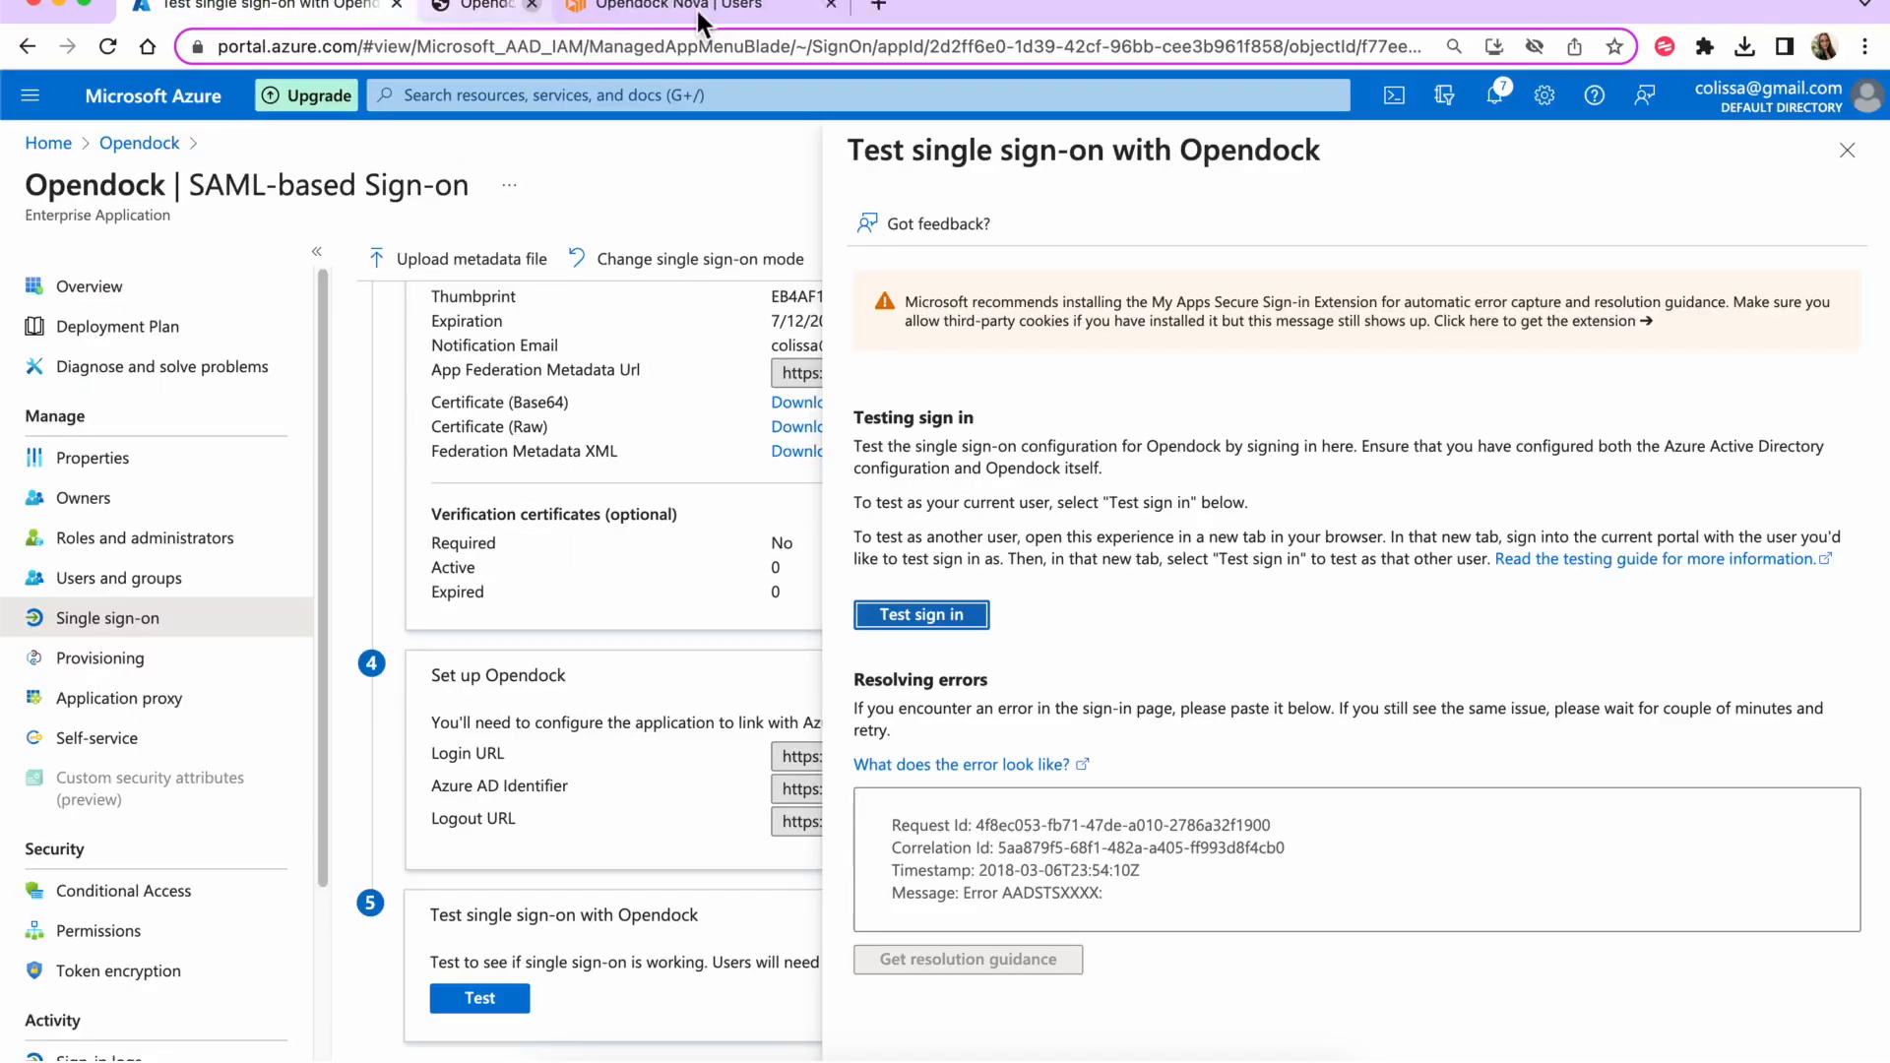
pyautogui.click(1846, 149)
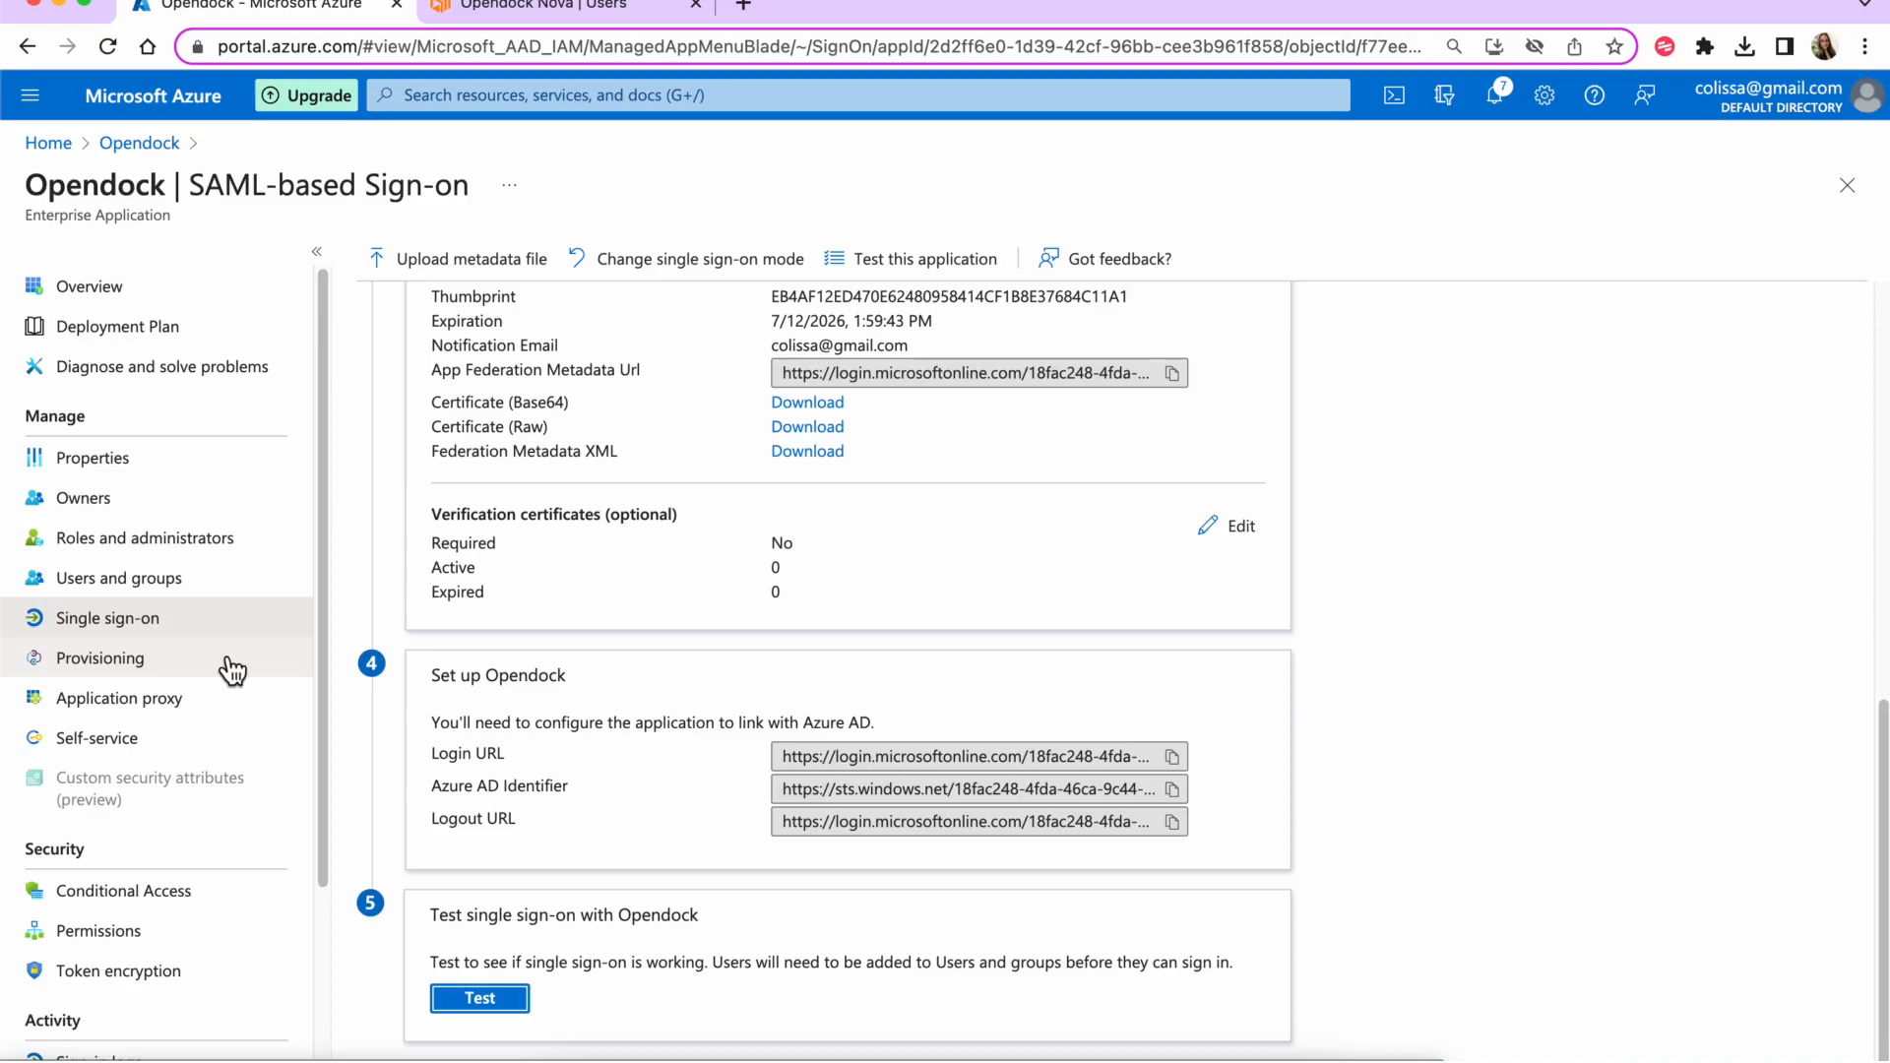
pyautogui.scroll(8, 871, 622)
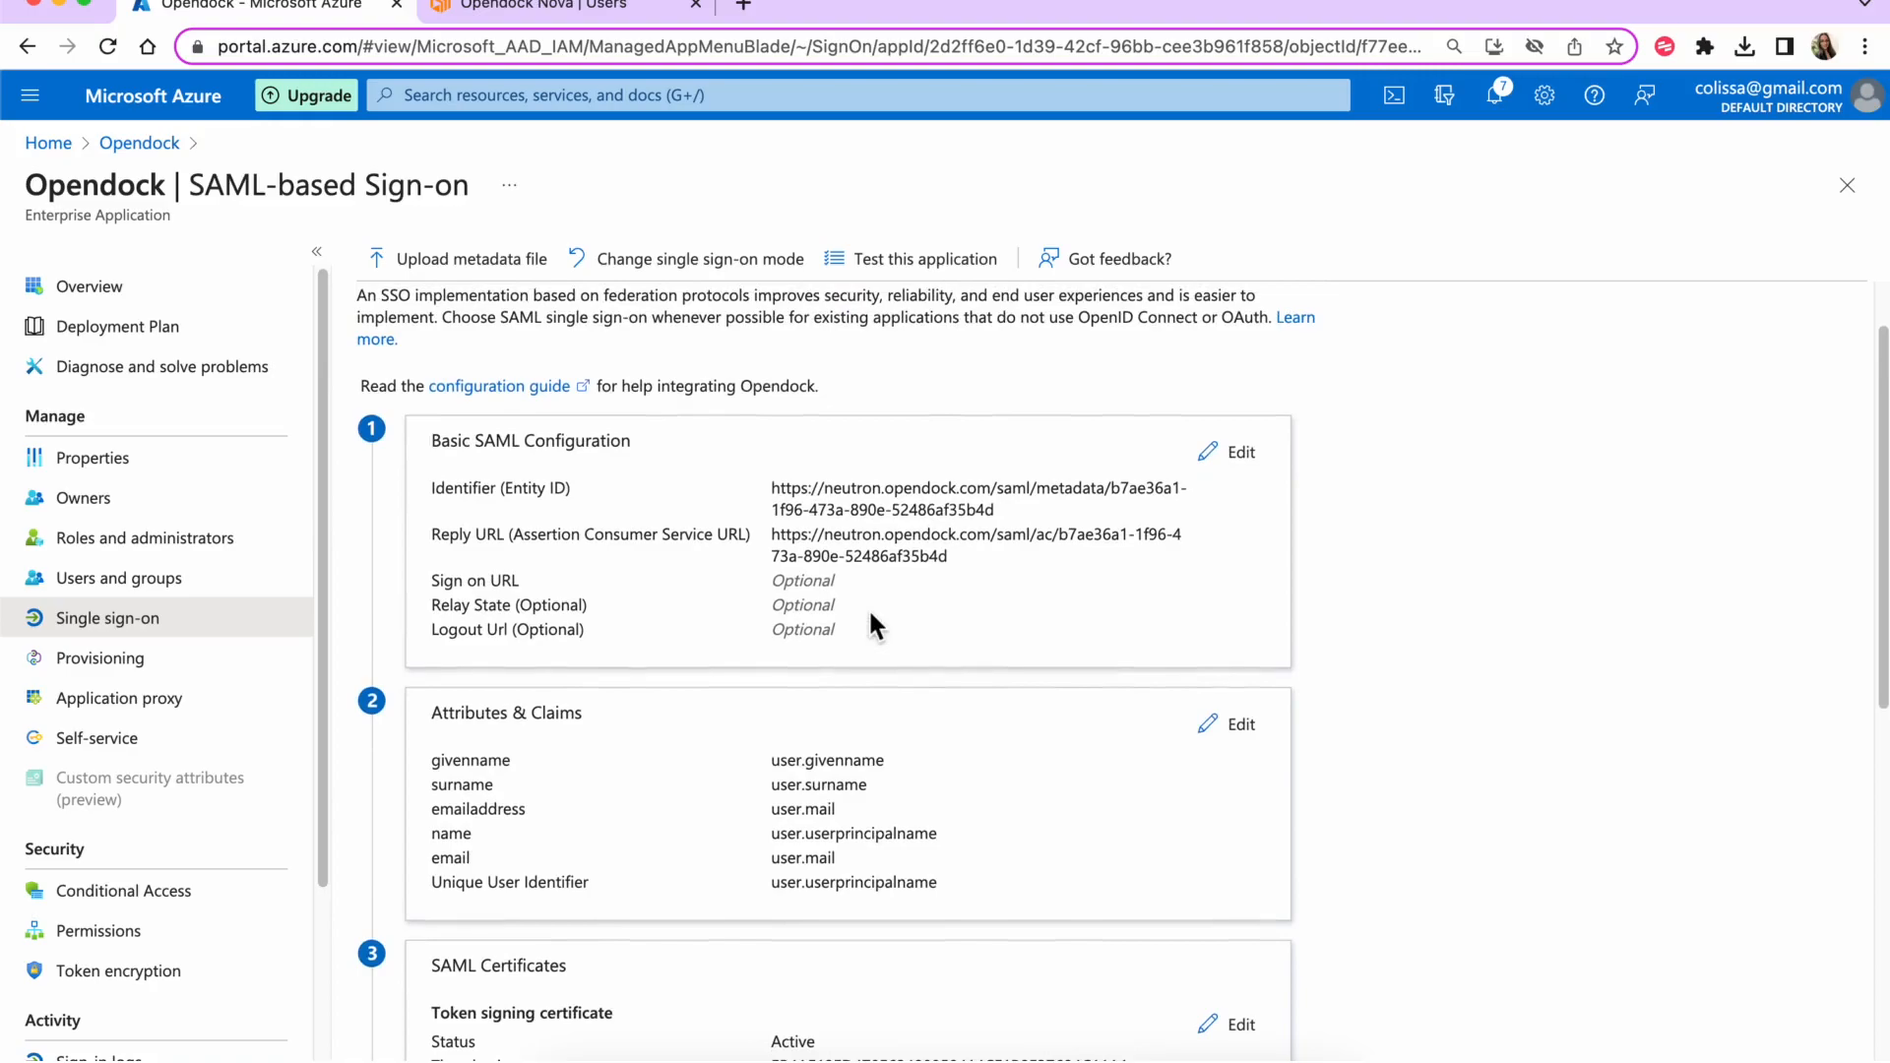
pyautogui.scroll(-3, 870, 622)
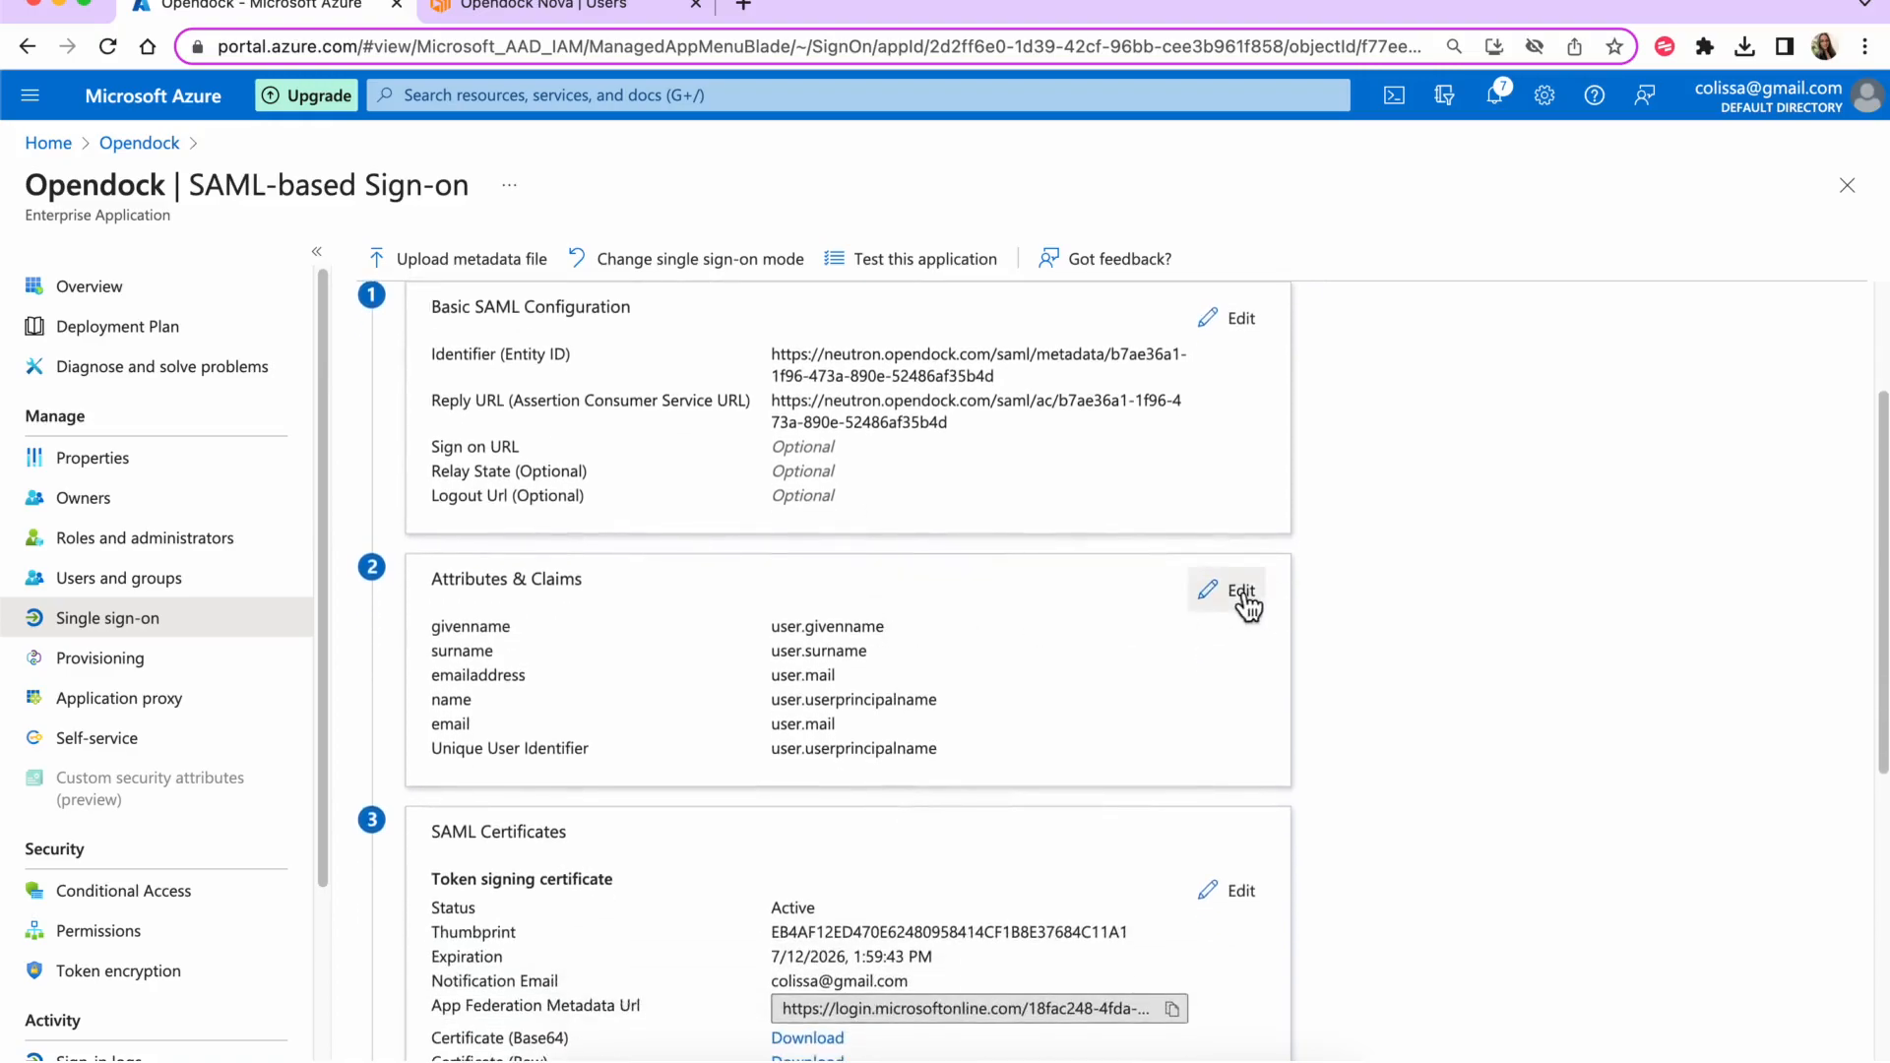
# - Add a claim named 'provision' with constant source value "yes" and save it
pyautogui.click(1236, 589)
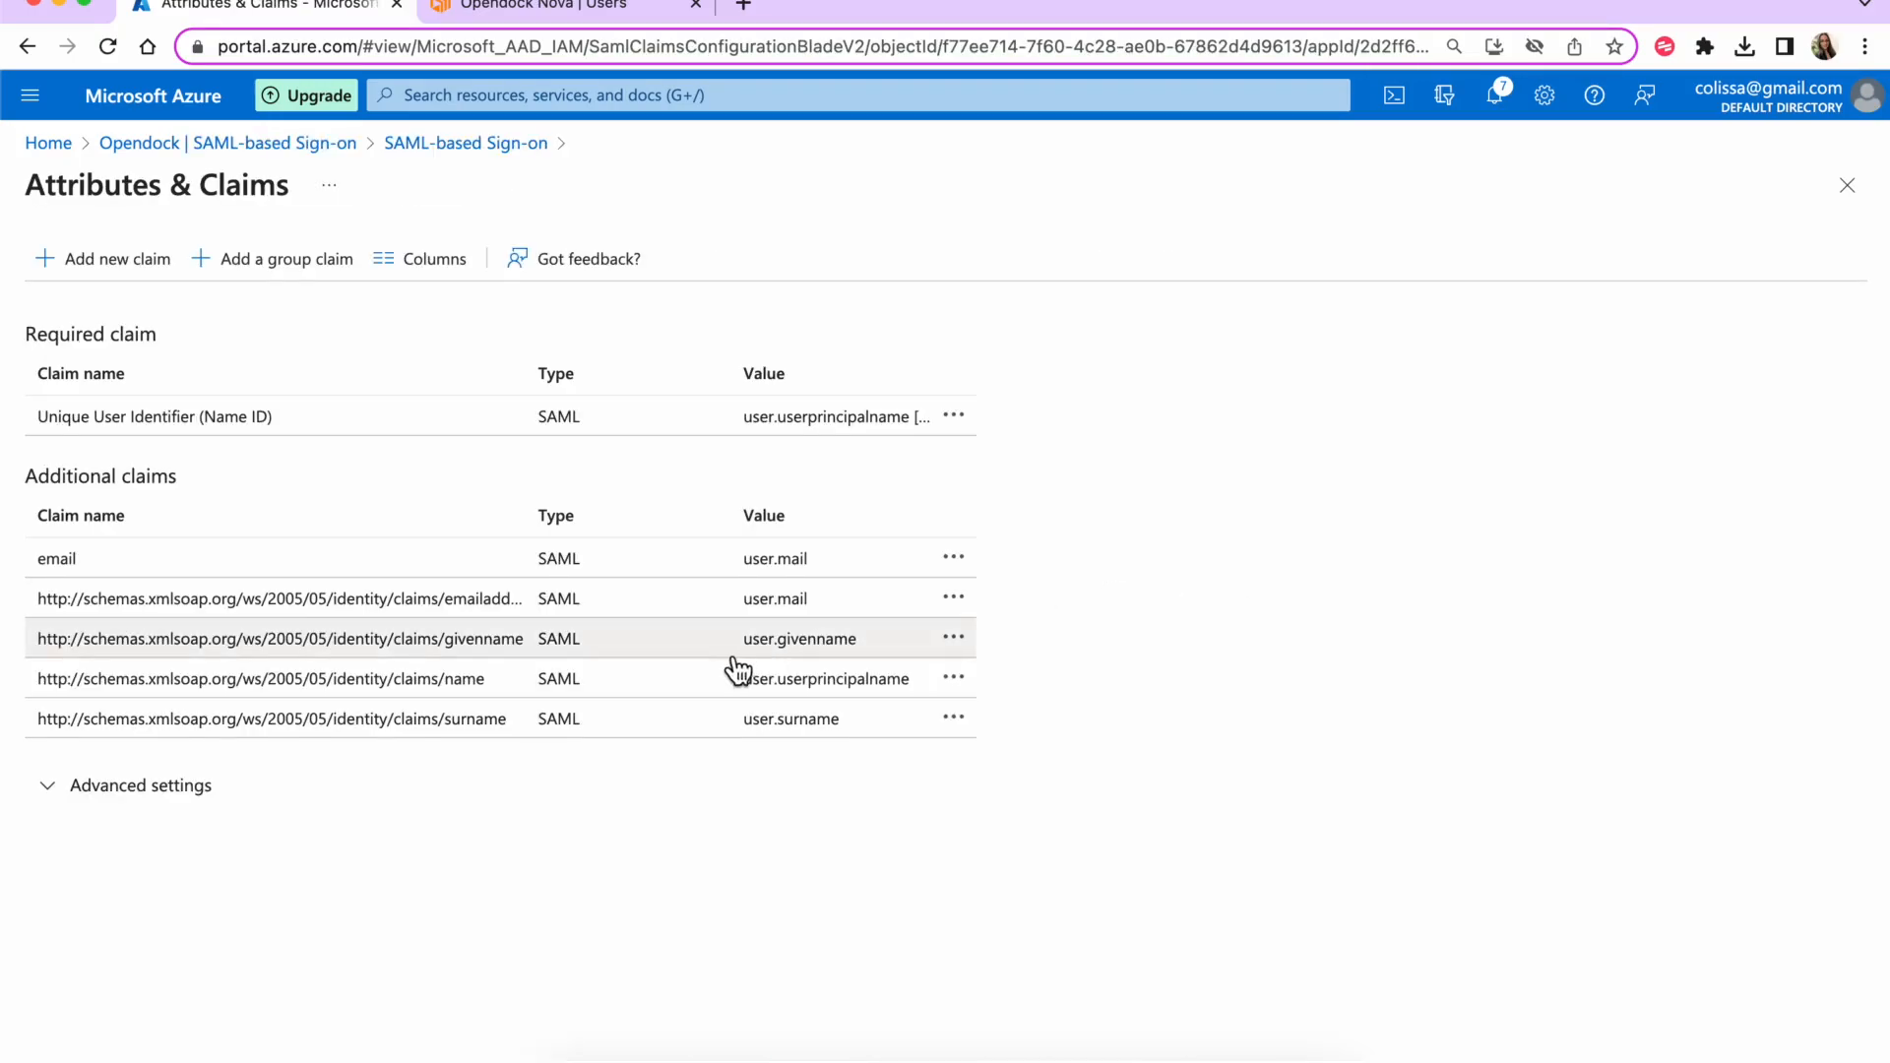
pyautogui.click(125, 264)
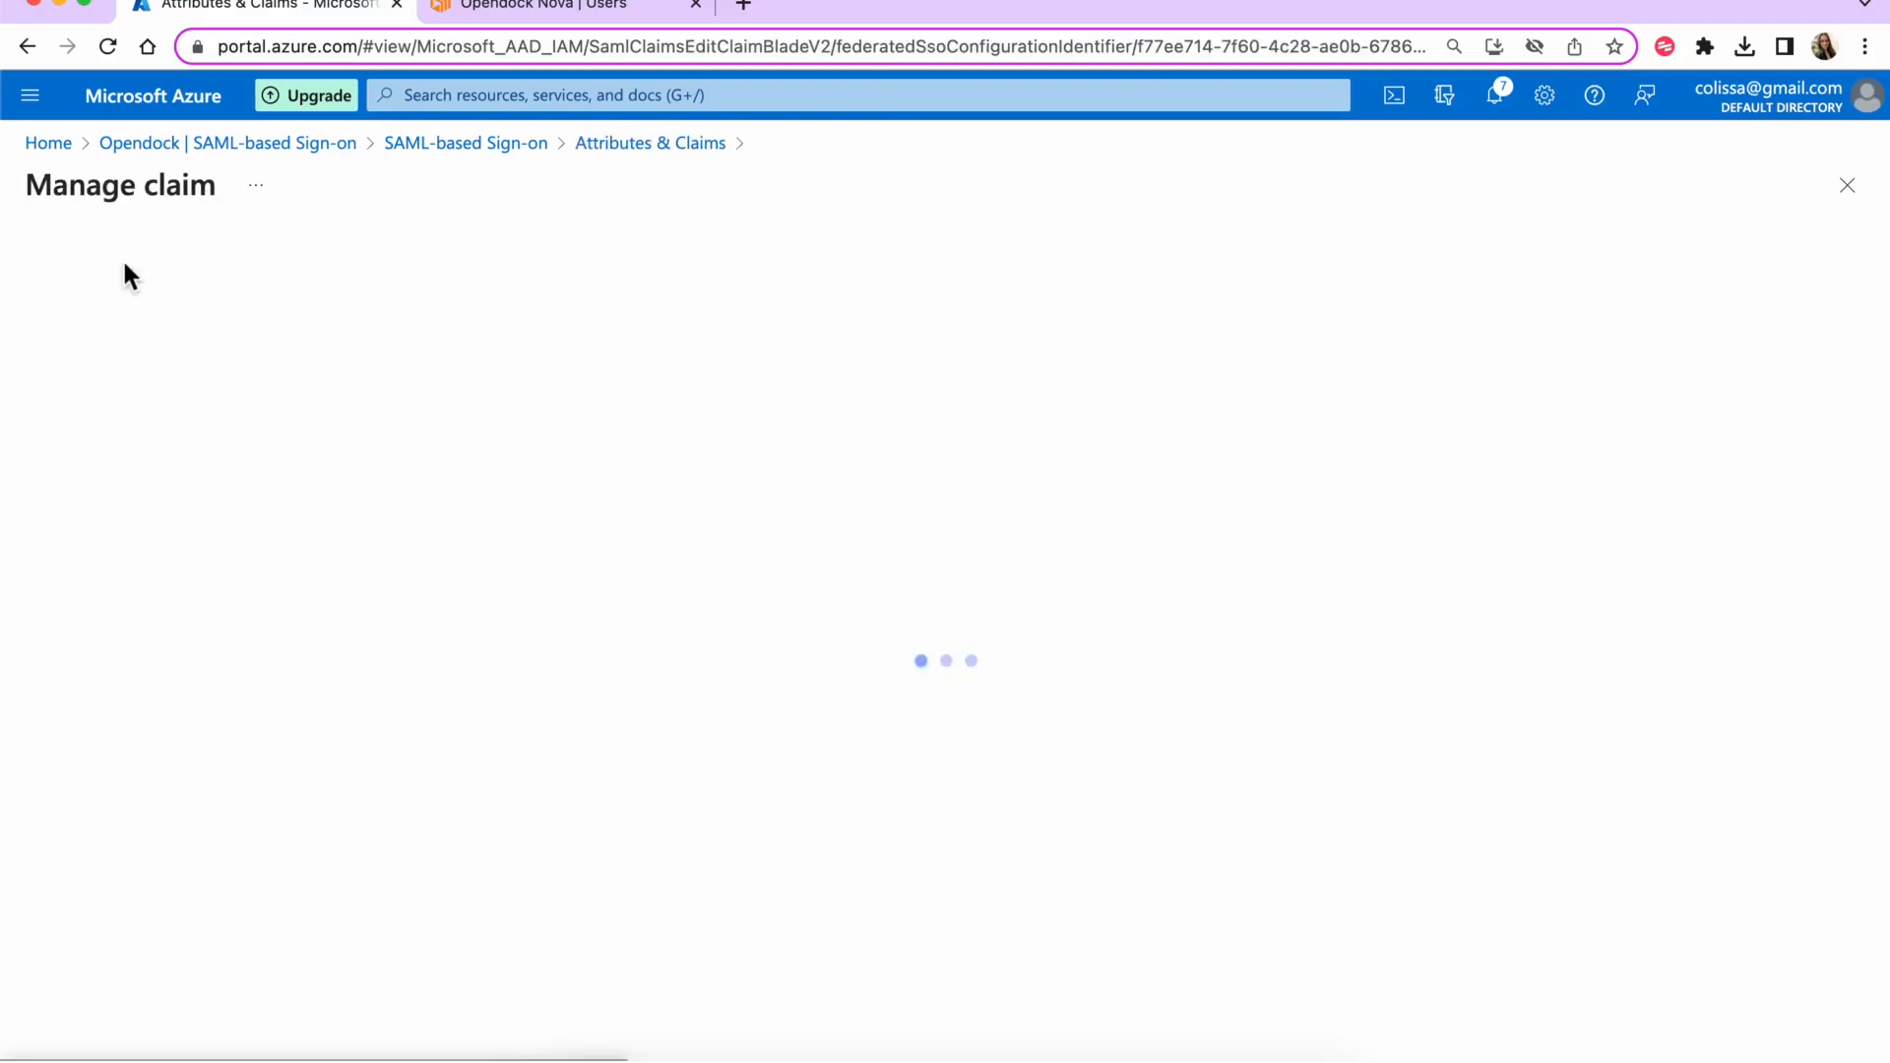
pyautogui.write('Provis')
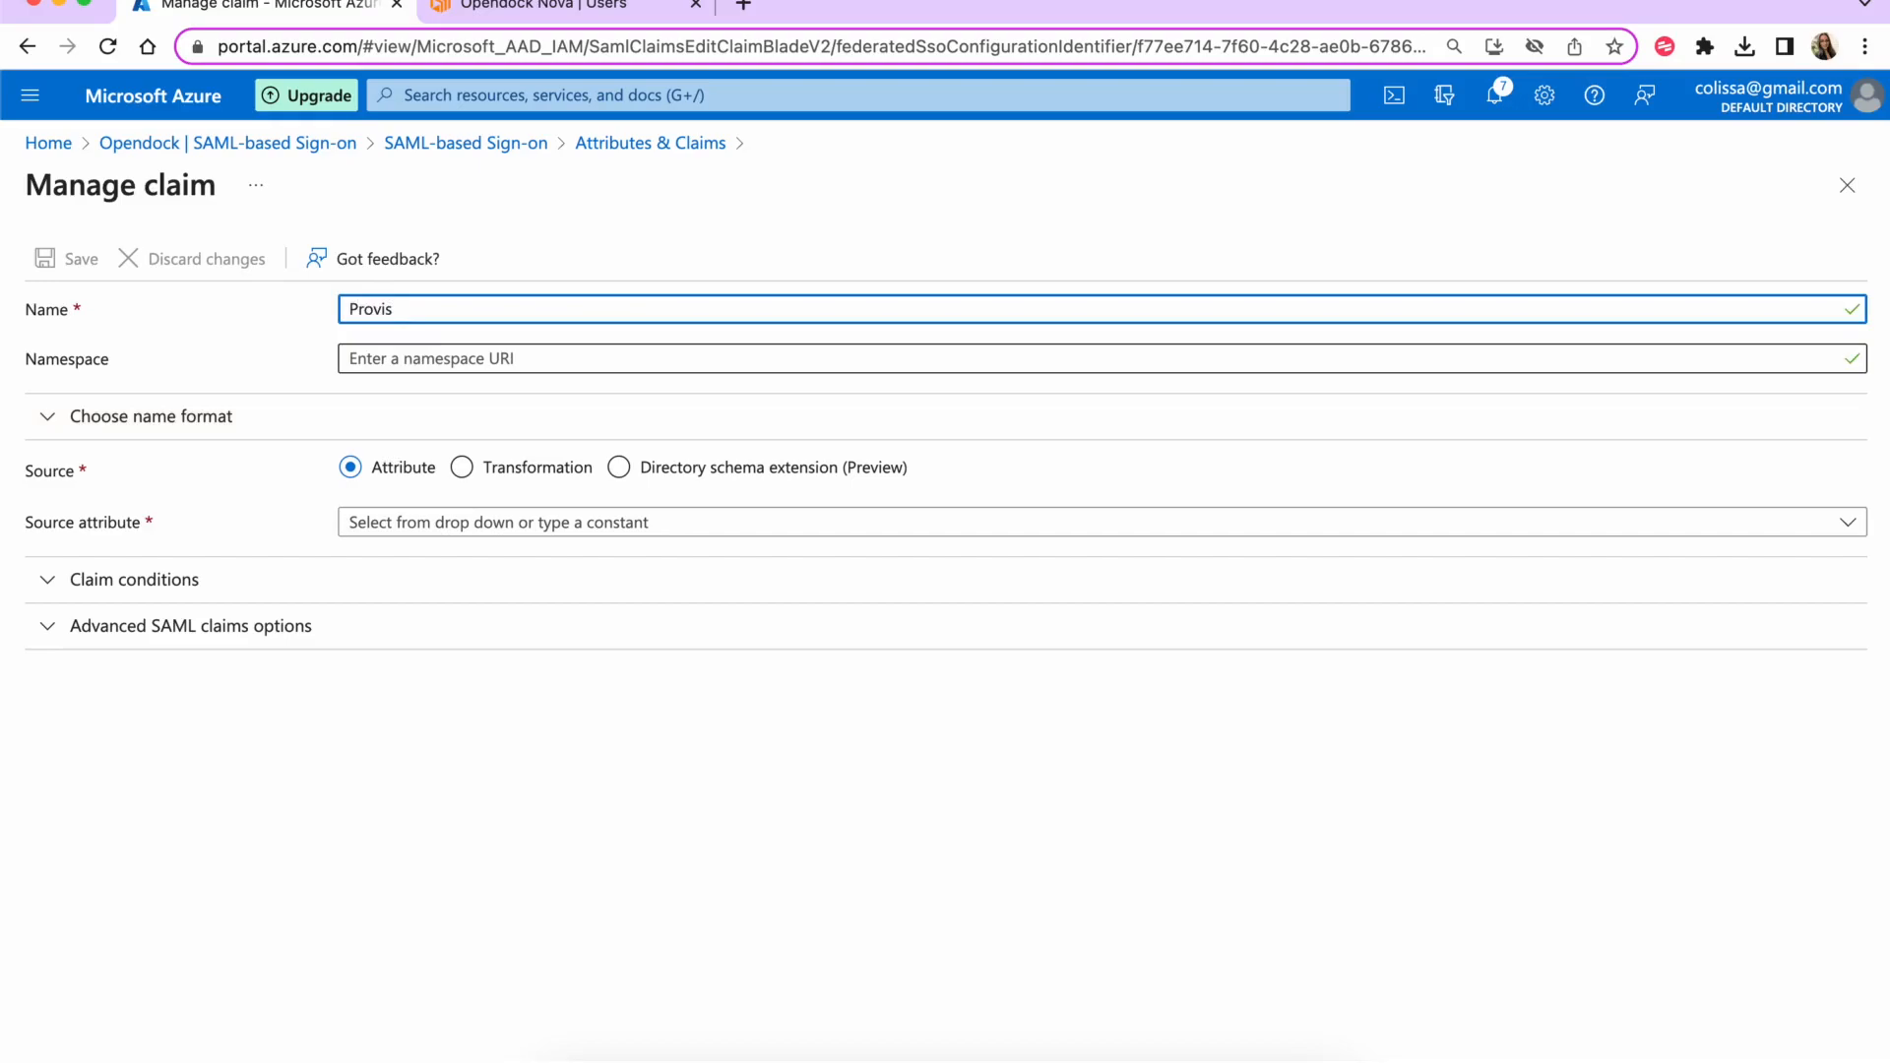
pyautogui.press('BackSpace')
pyautogui.press('BackSpace')
pyautogui.press('BackSpace')
pyautogui.press('BackSpace')
pyautogui.press('BackSpace')
pyautogui.press('BackSpace')
pyautogui.write('provision')
pyautogui.click(457, 366)
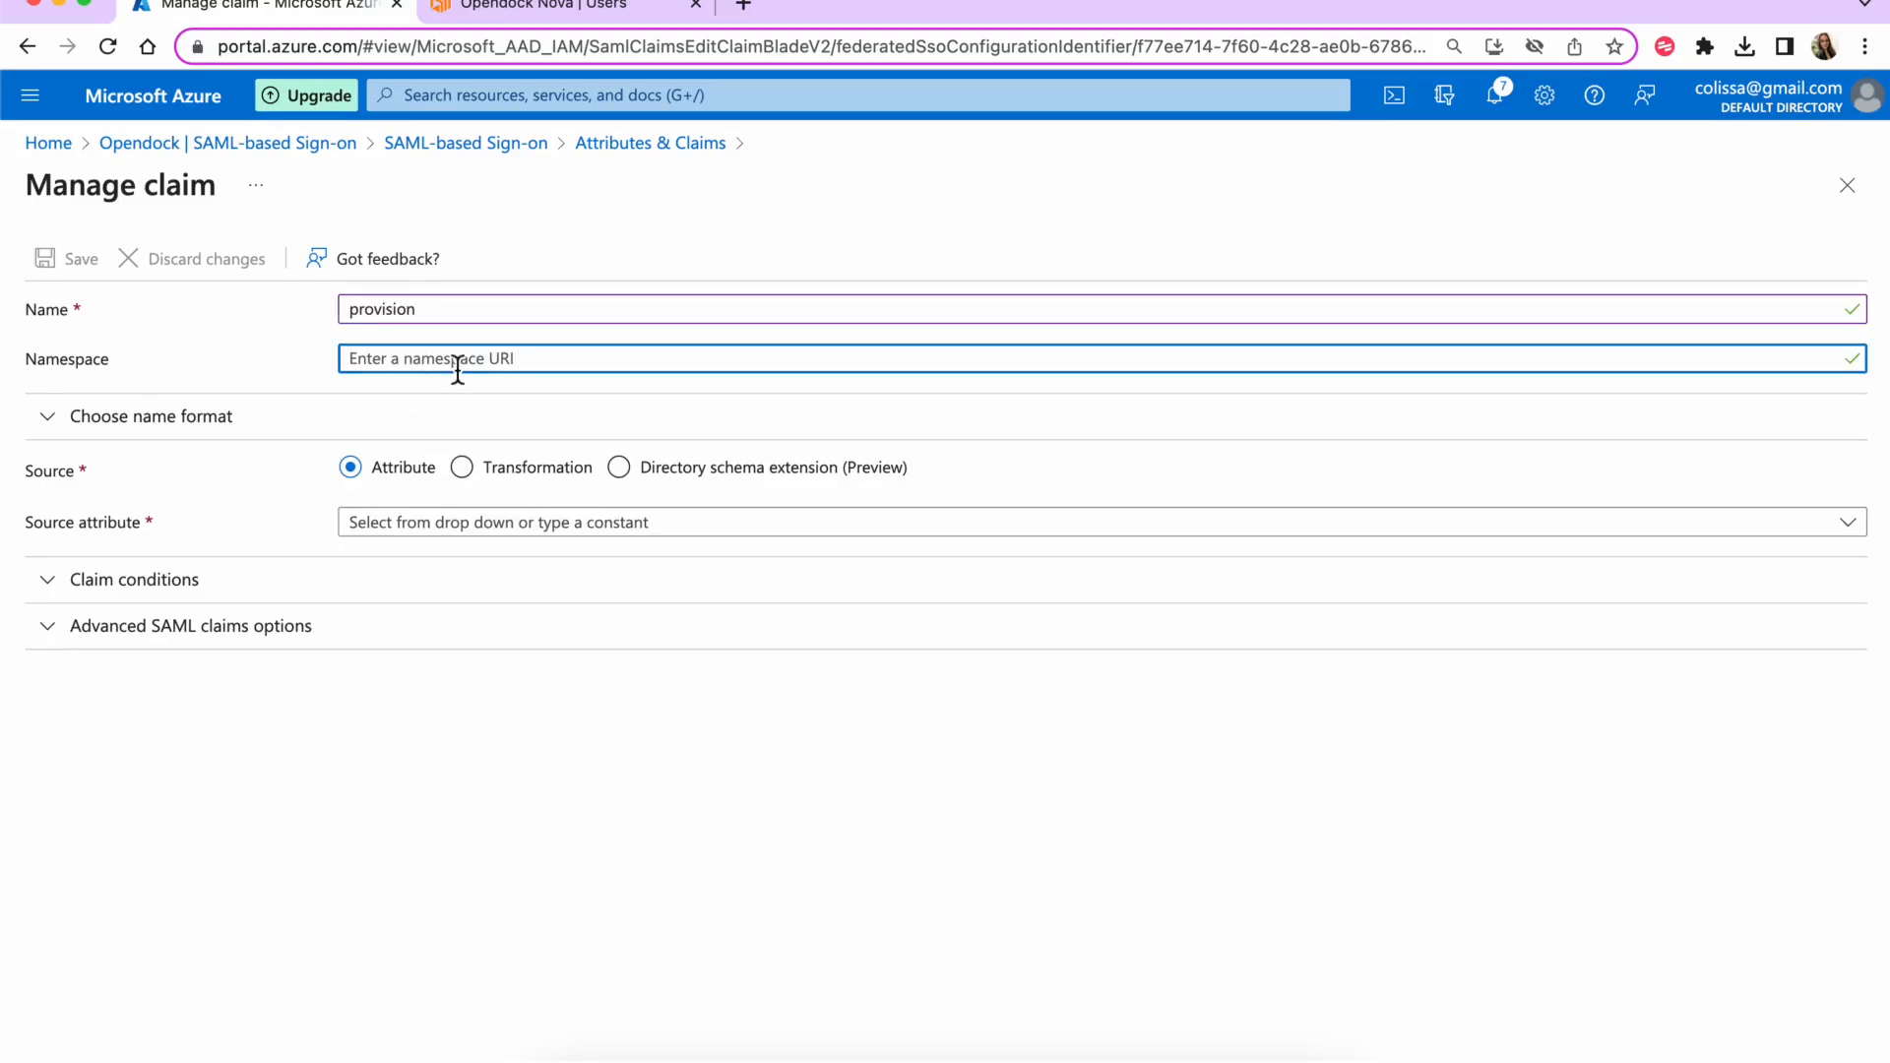
pyautogui.click(403, 530)
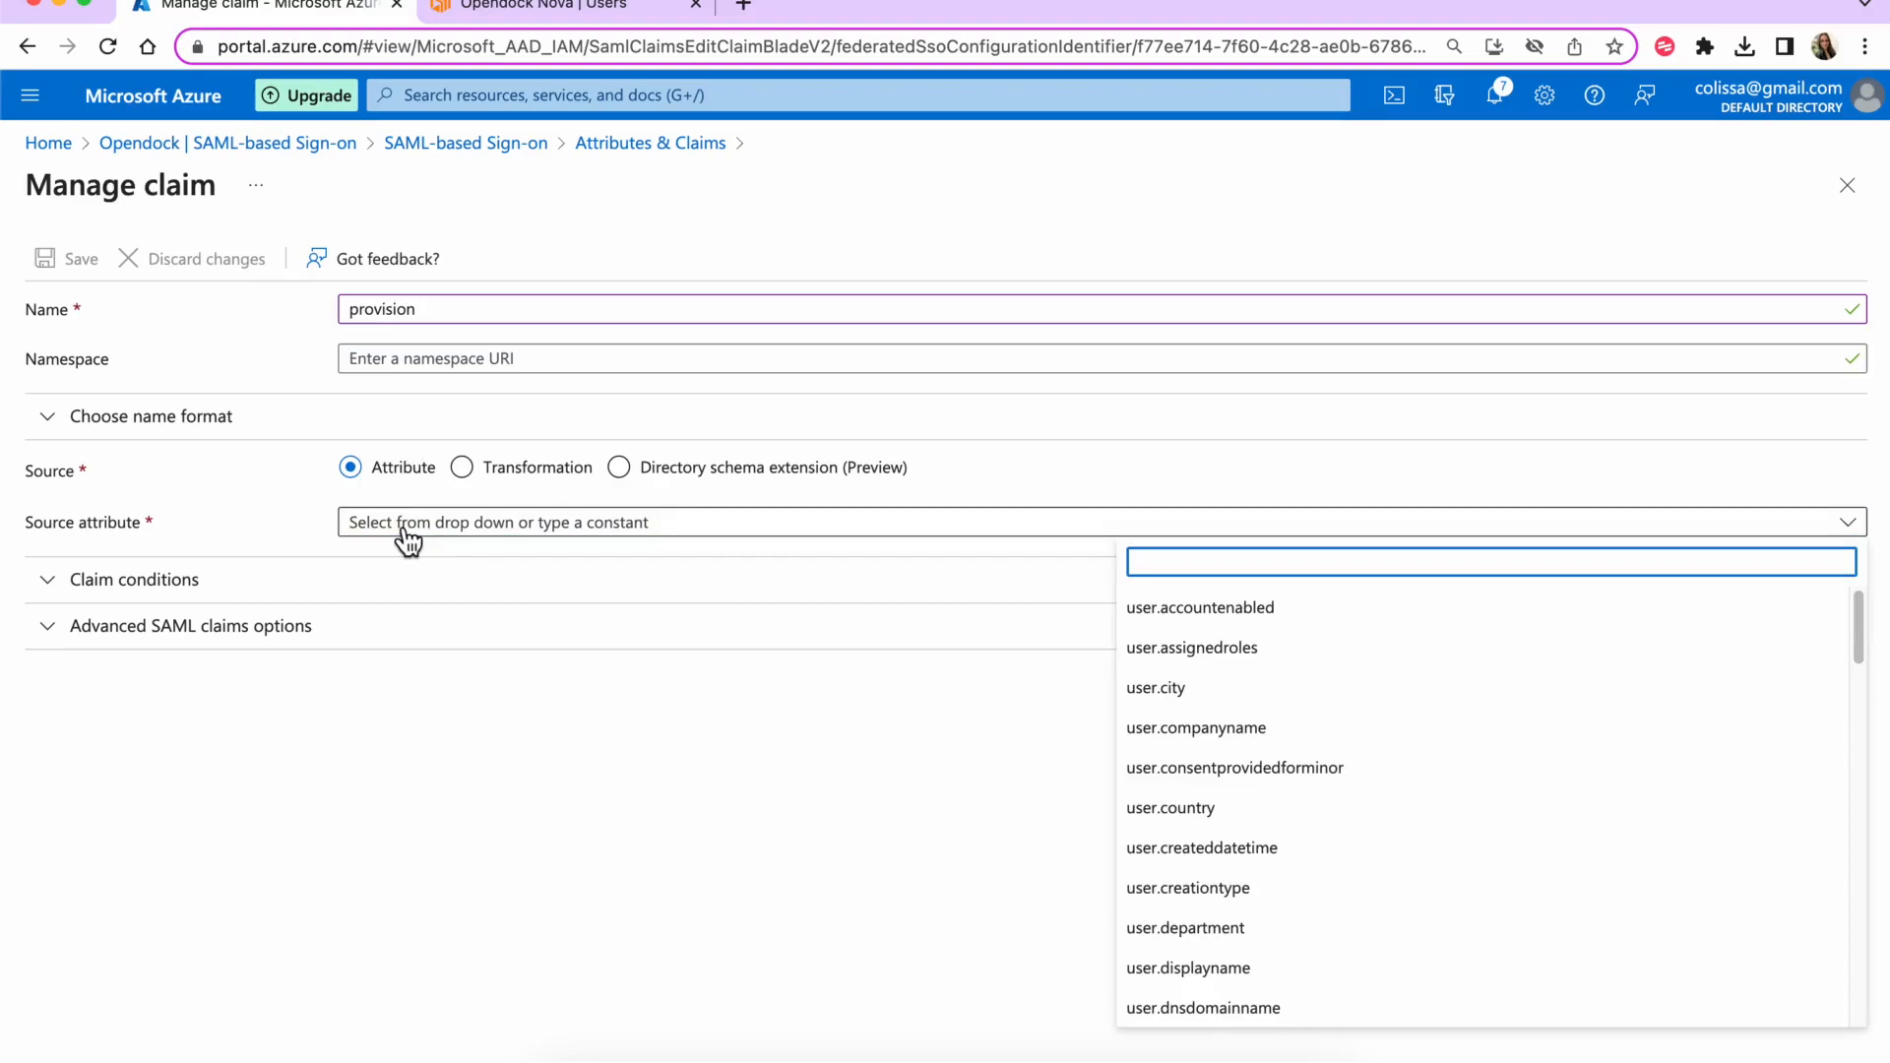
pyautogui.write('yes')
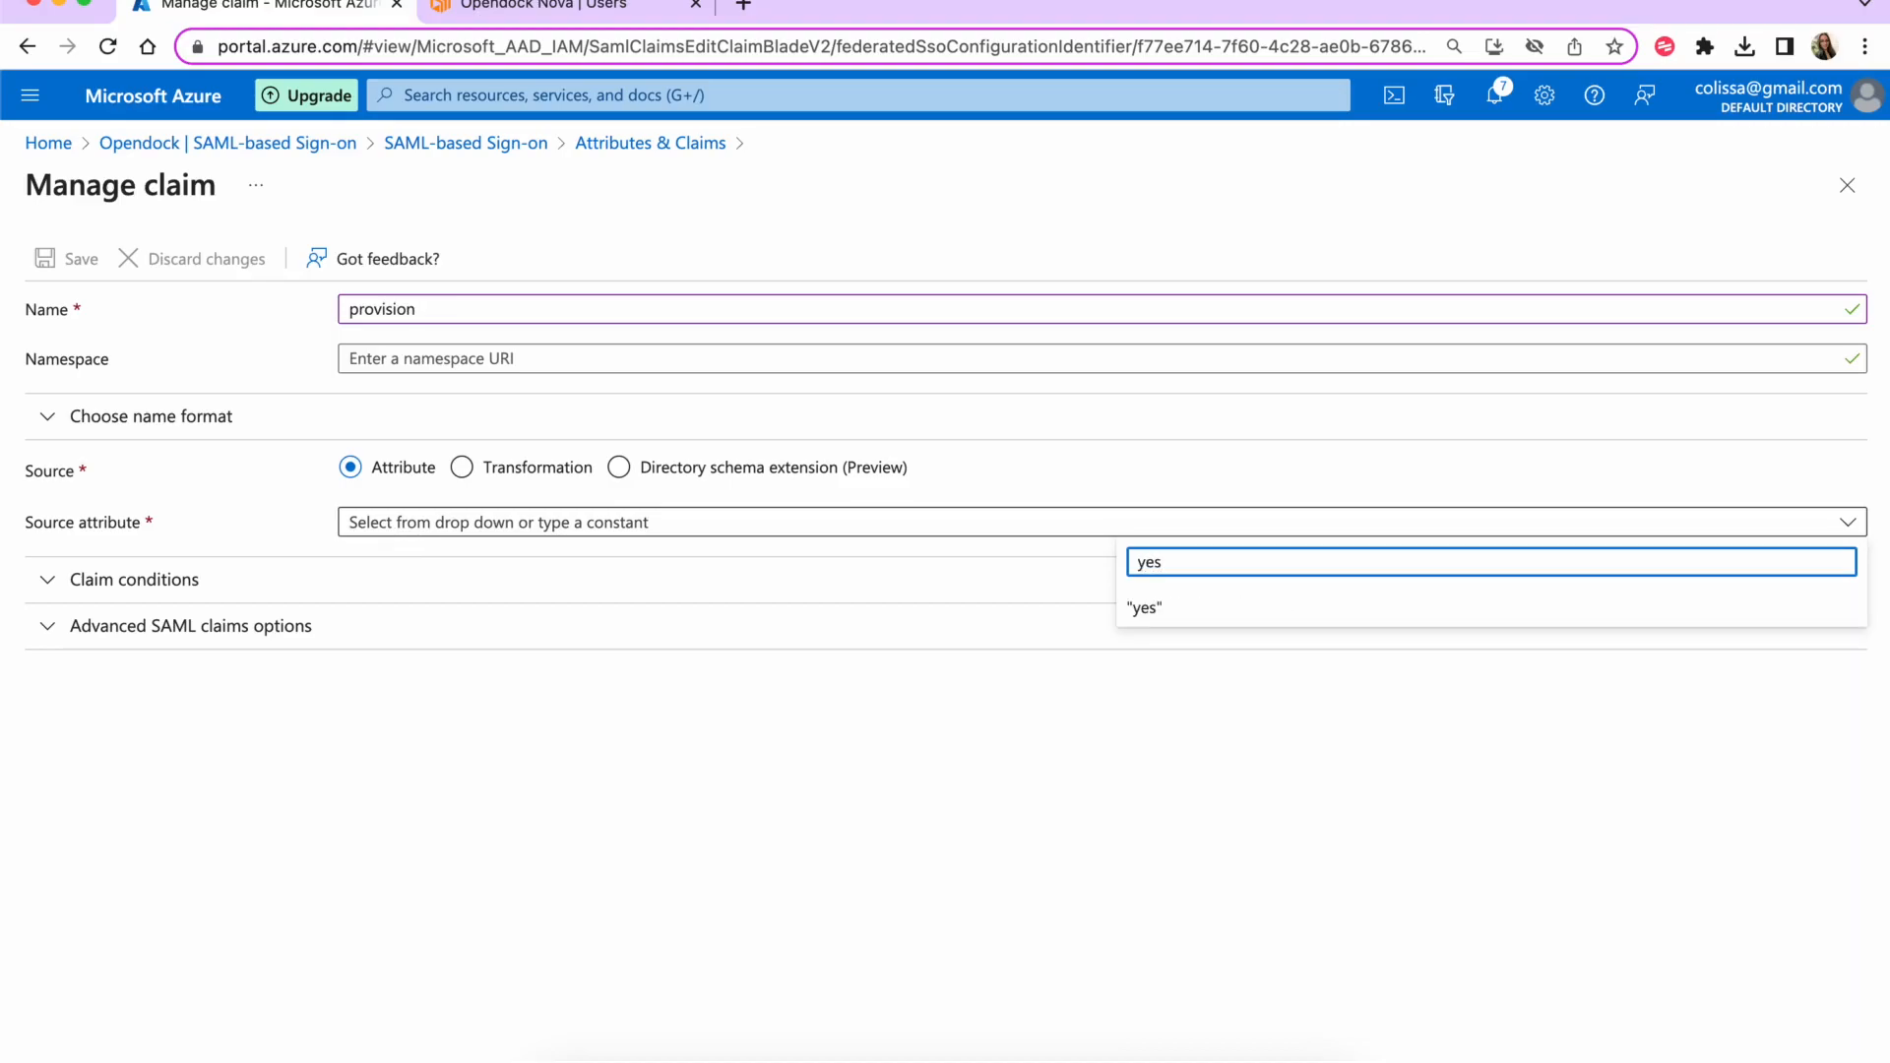
pyautogui.press('Return')
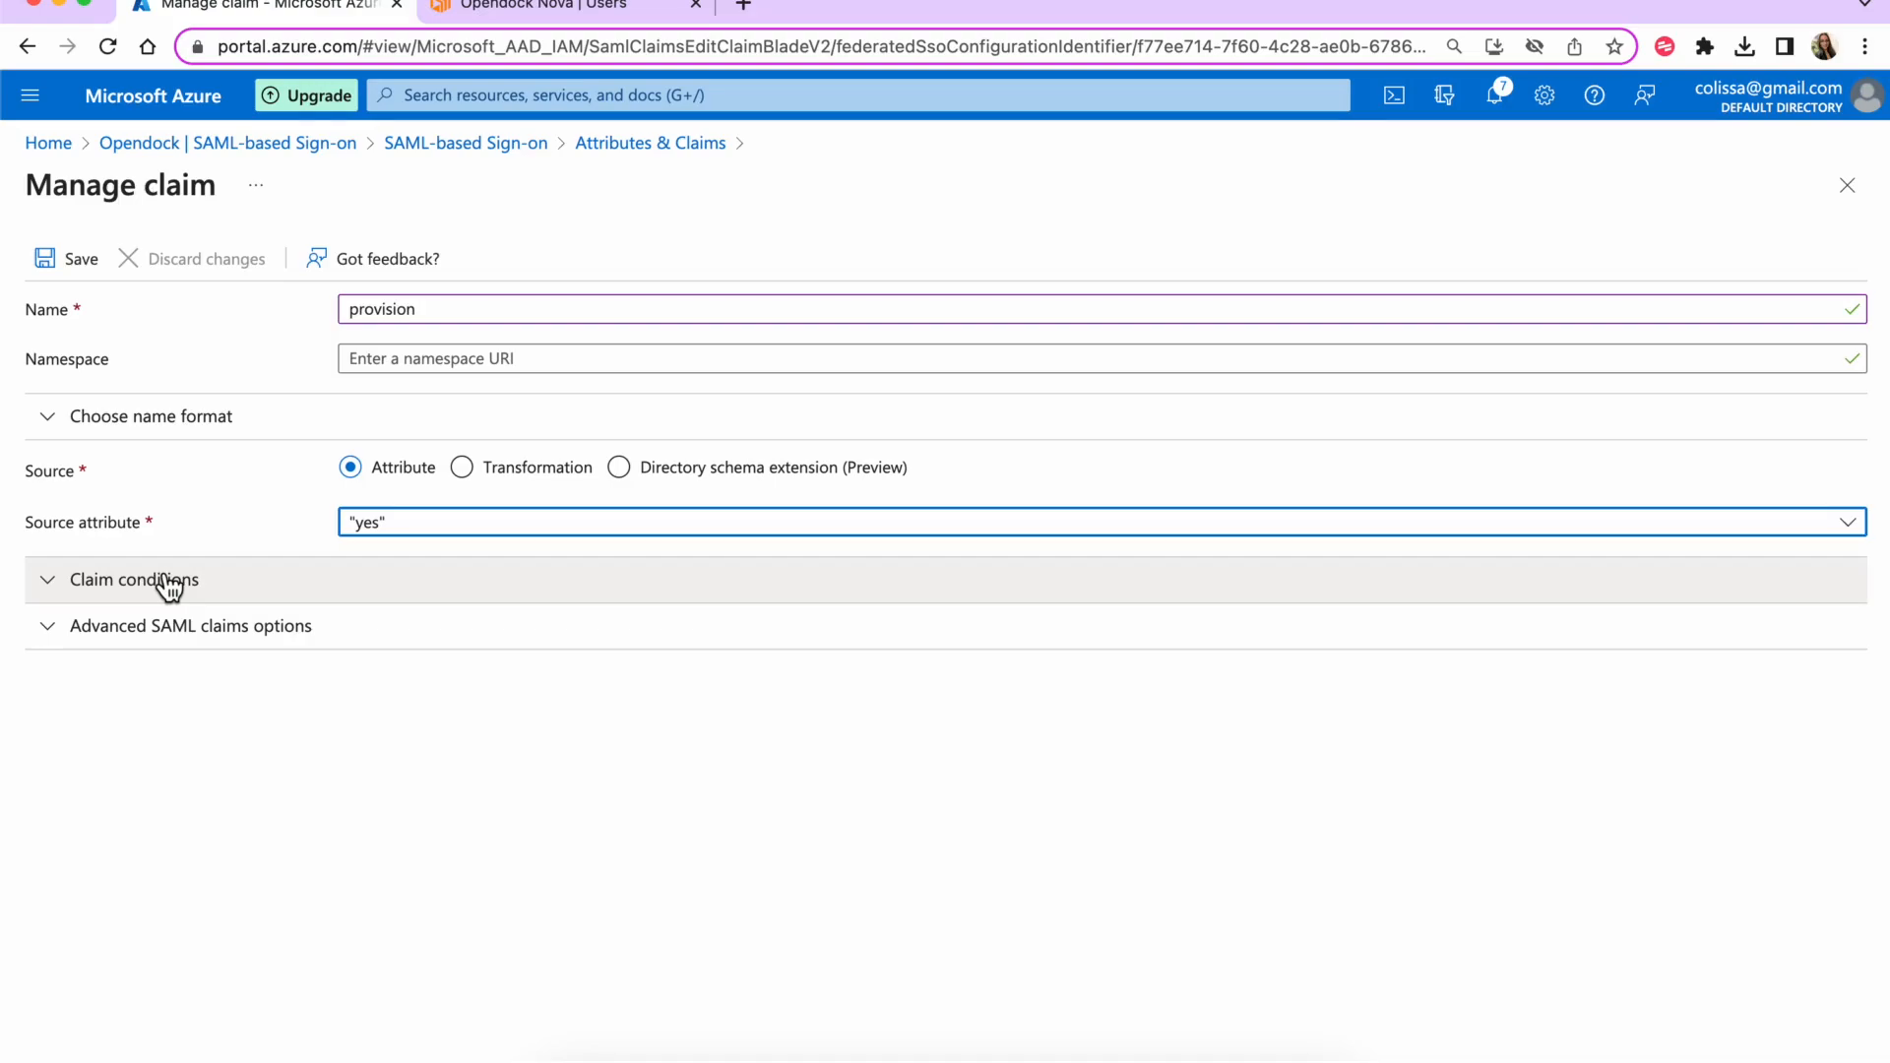
pyautogui.click(63, 260)
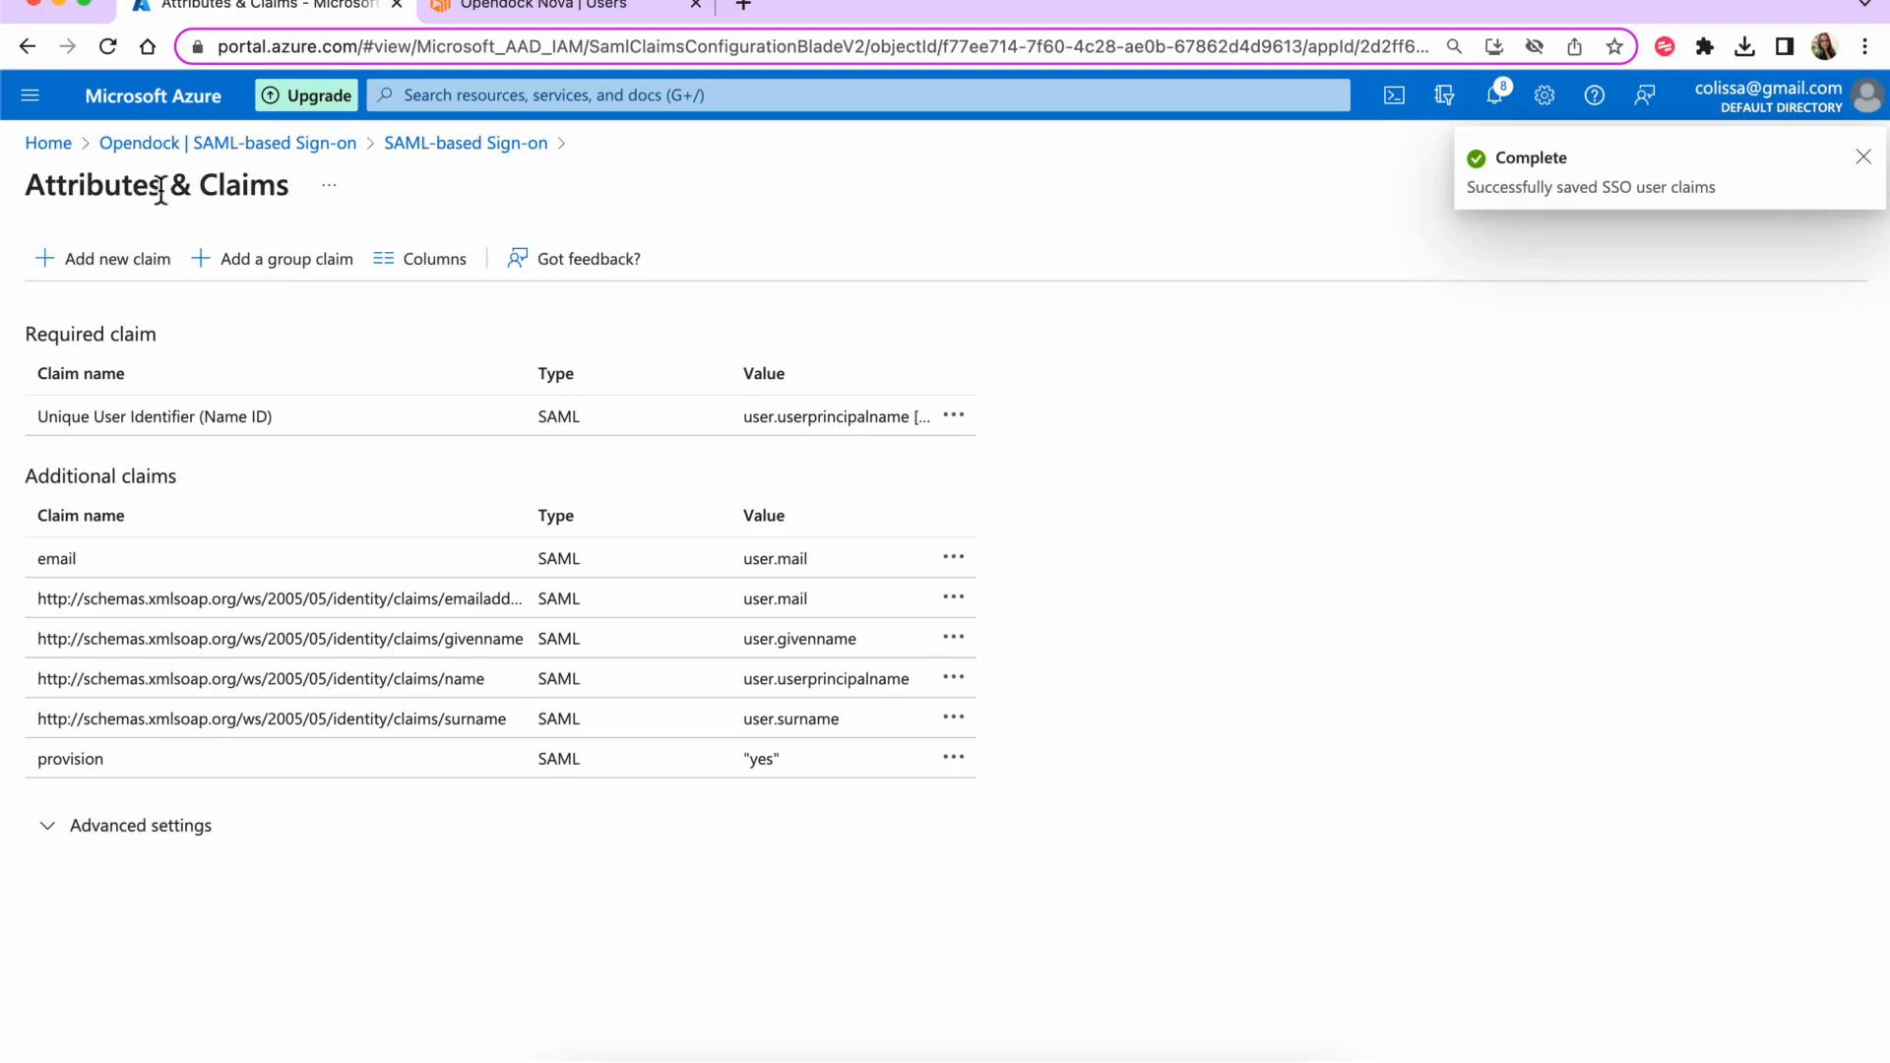
pyautogui.click(1847, 197)
pyautogui.scroll(-10, 701, 624)
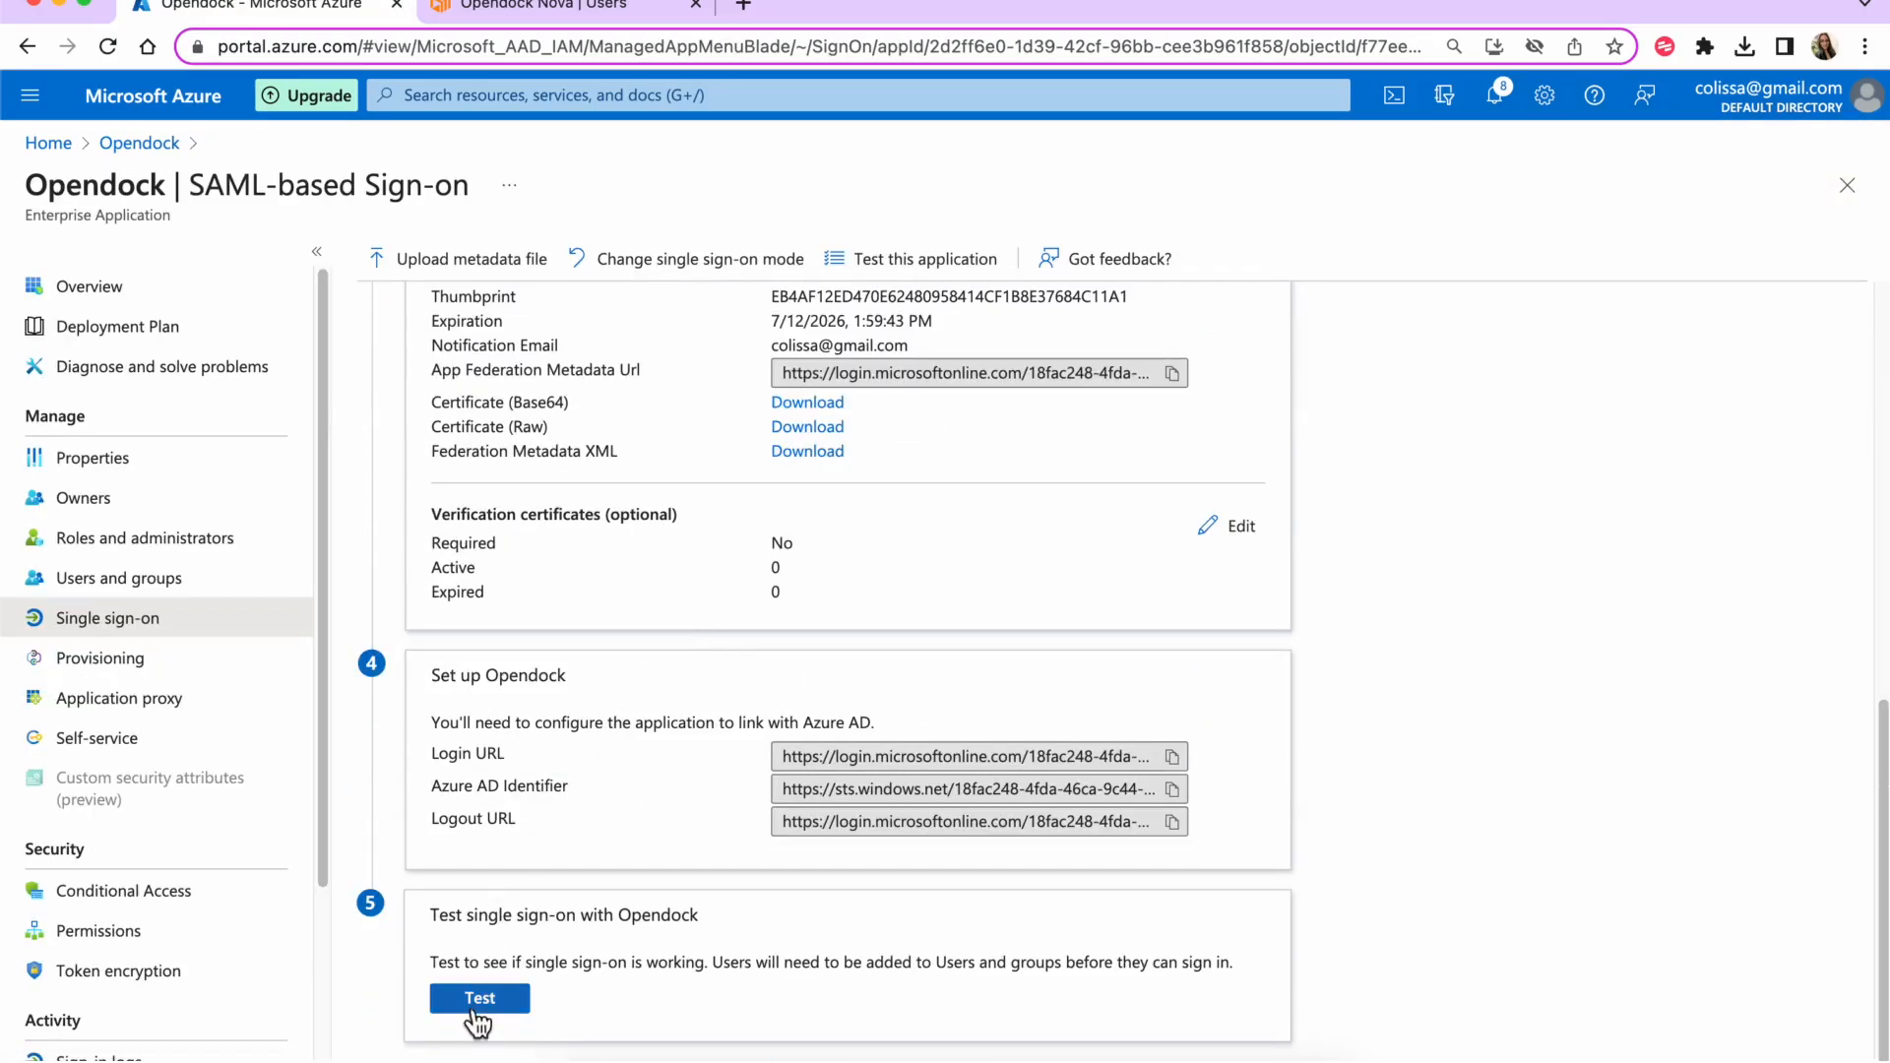
# - Rerun the sign-on test with the provision claim; Opendock still reports 'User not found'
pyautogui.click(475, 1006)
pyautogui.click(930, 618)
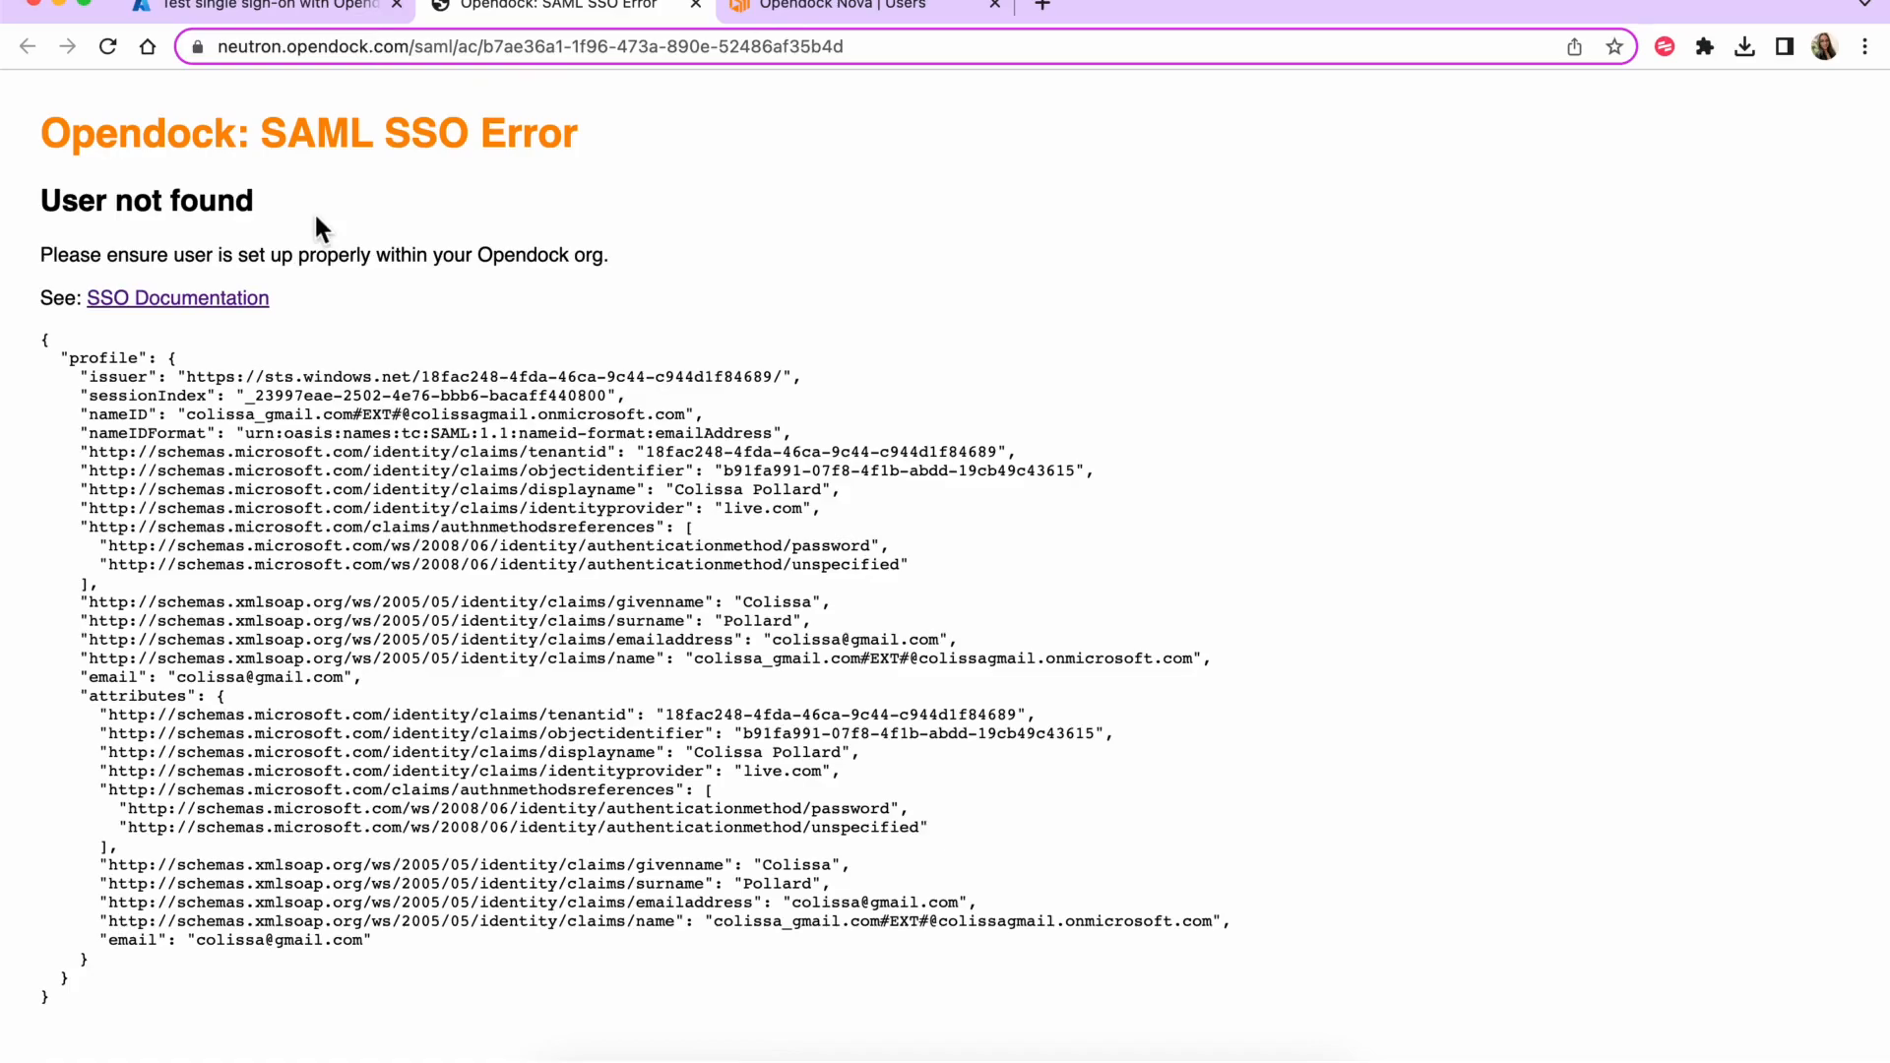
pyautogui.click(272, 14)
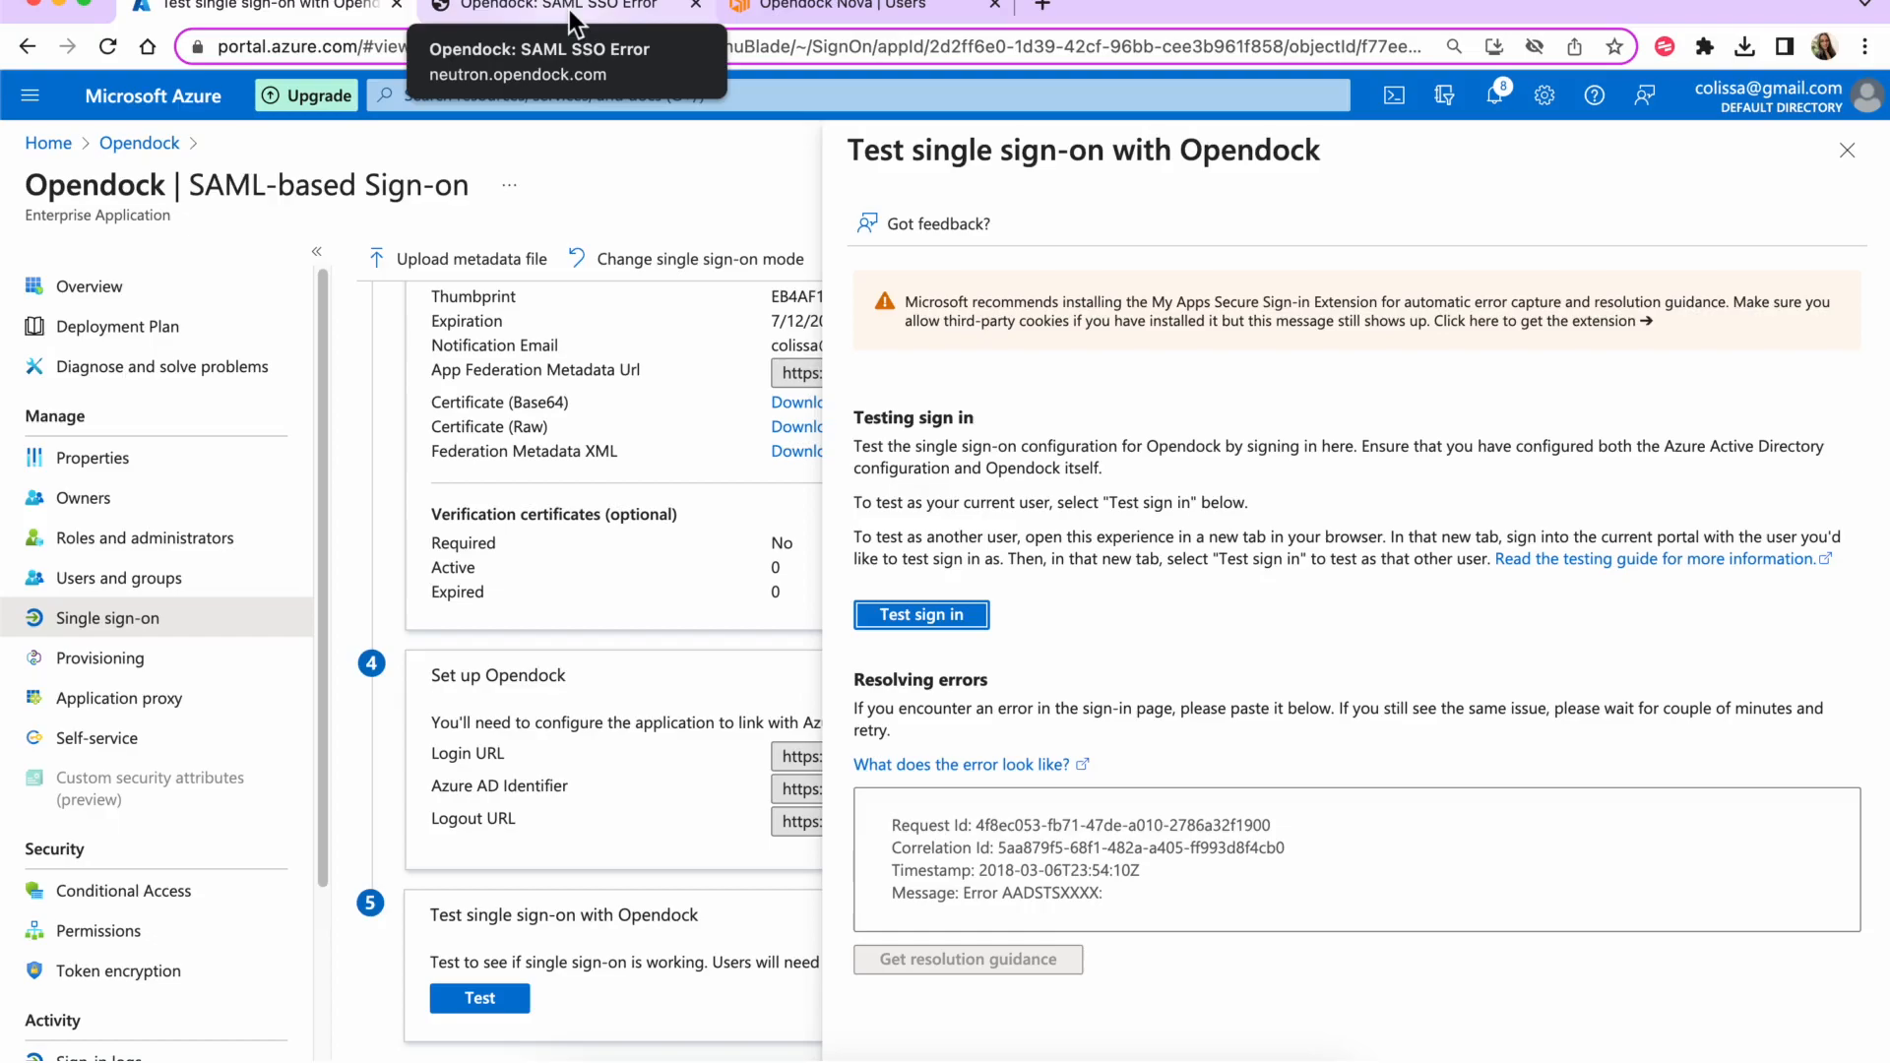
pyautogui.click(1849, 152)
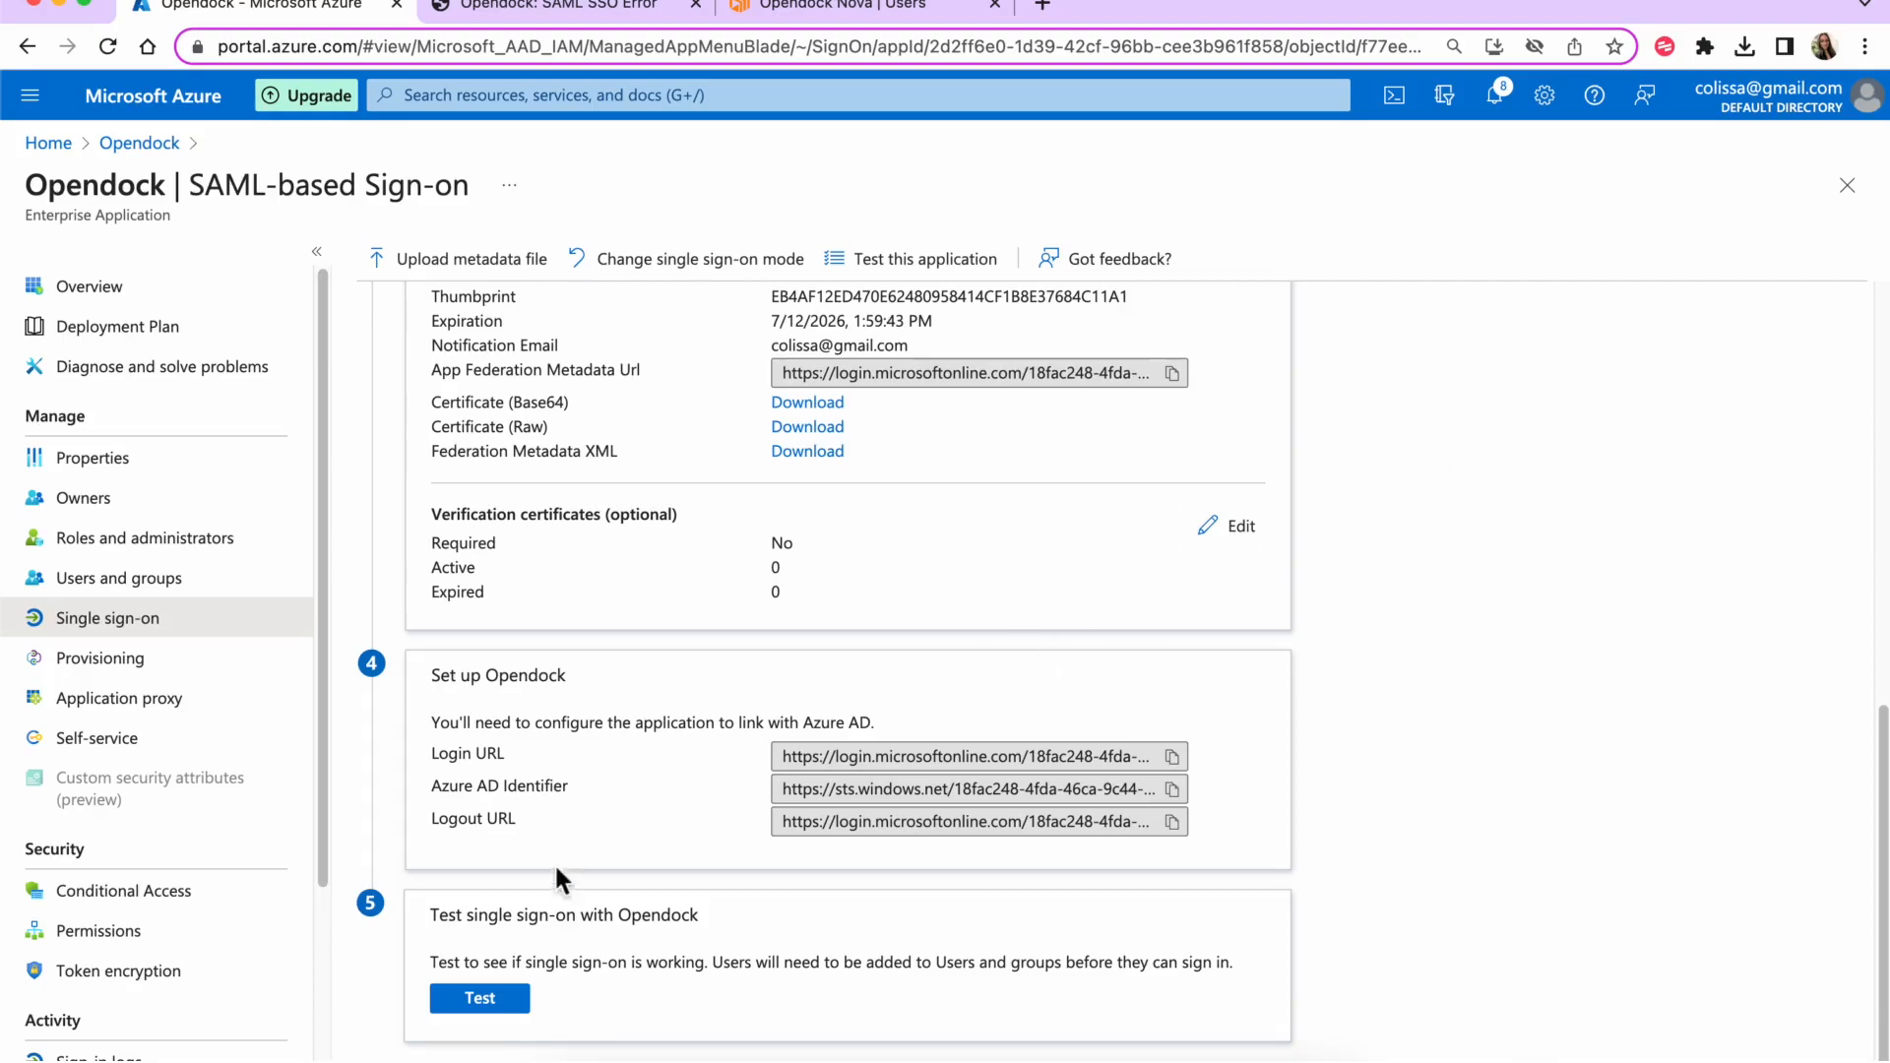
# - Rerun the sign-on test and read the new error requiring a "role" attribute
pyautogui.click(467, 1009)
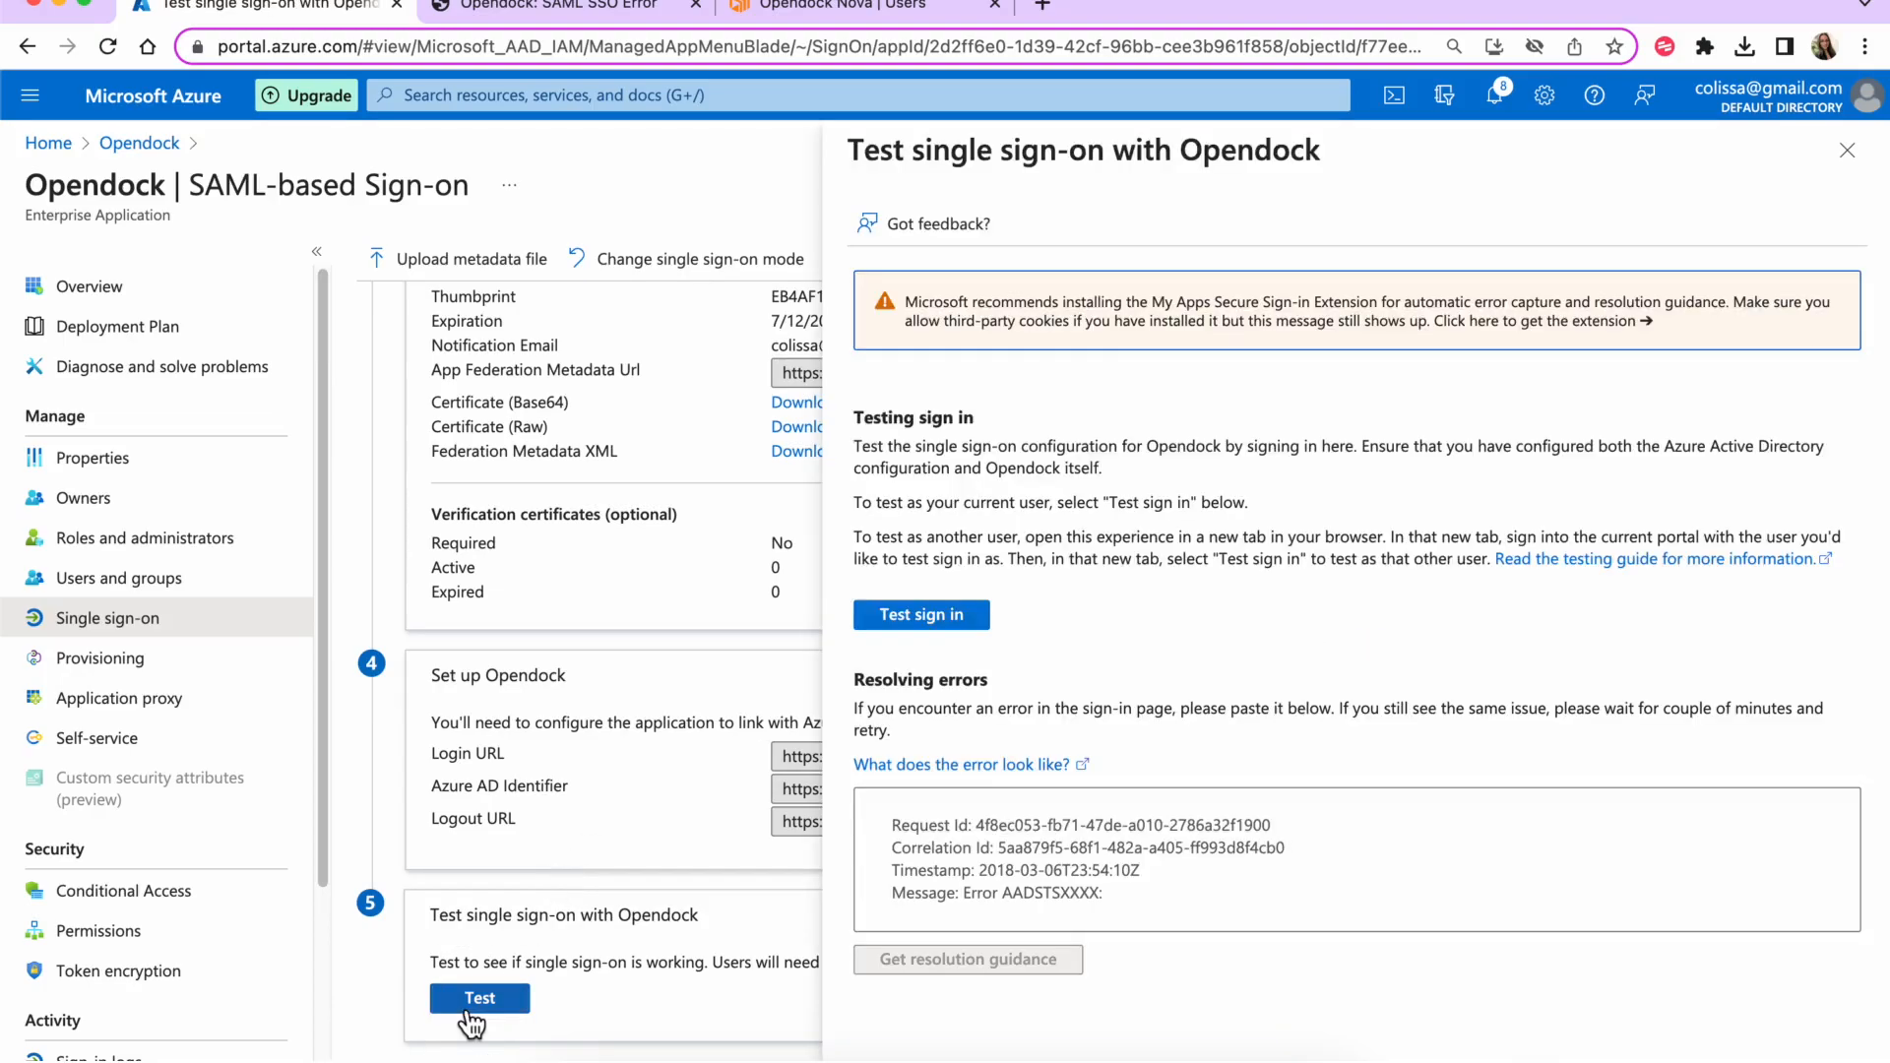
pyautogui.click(944, 624)
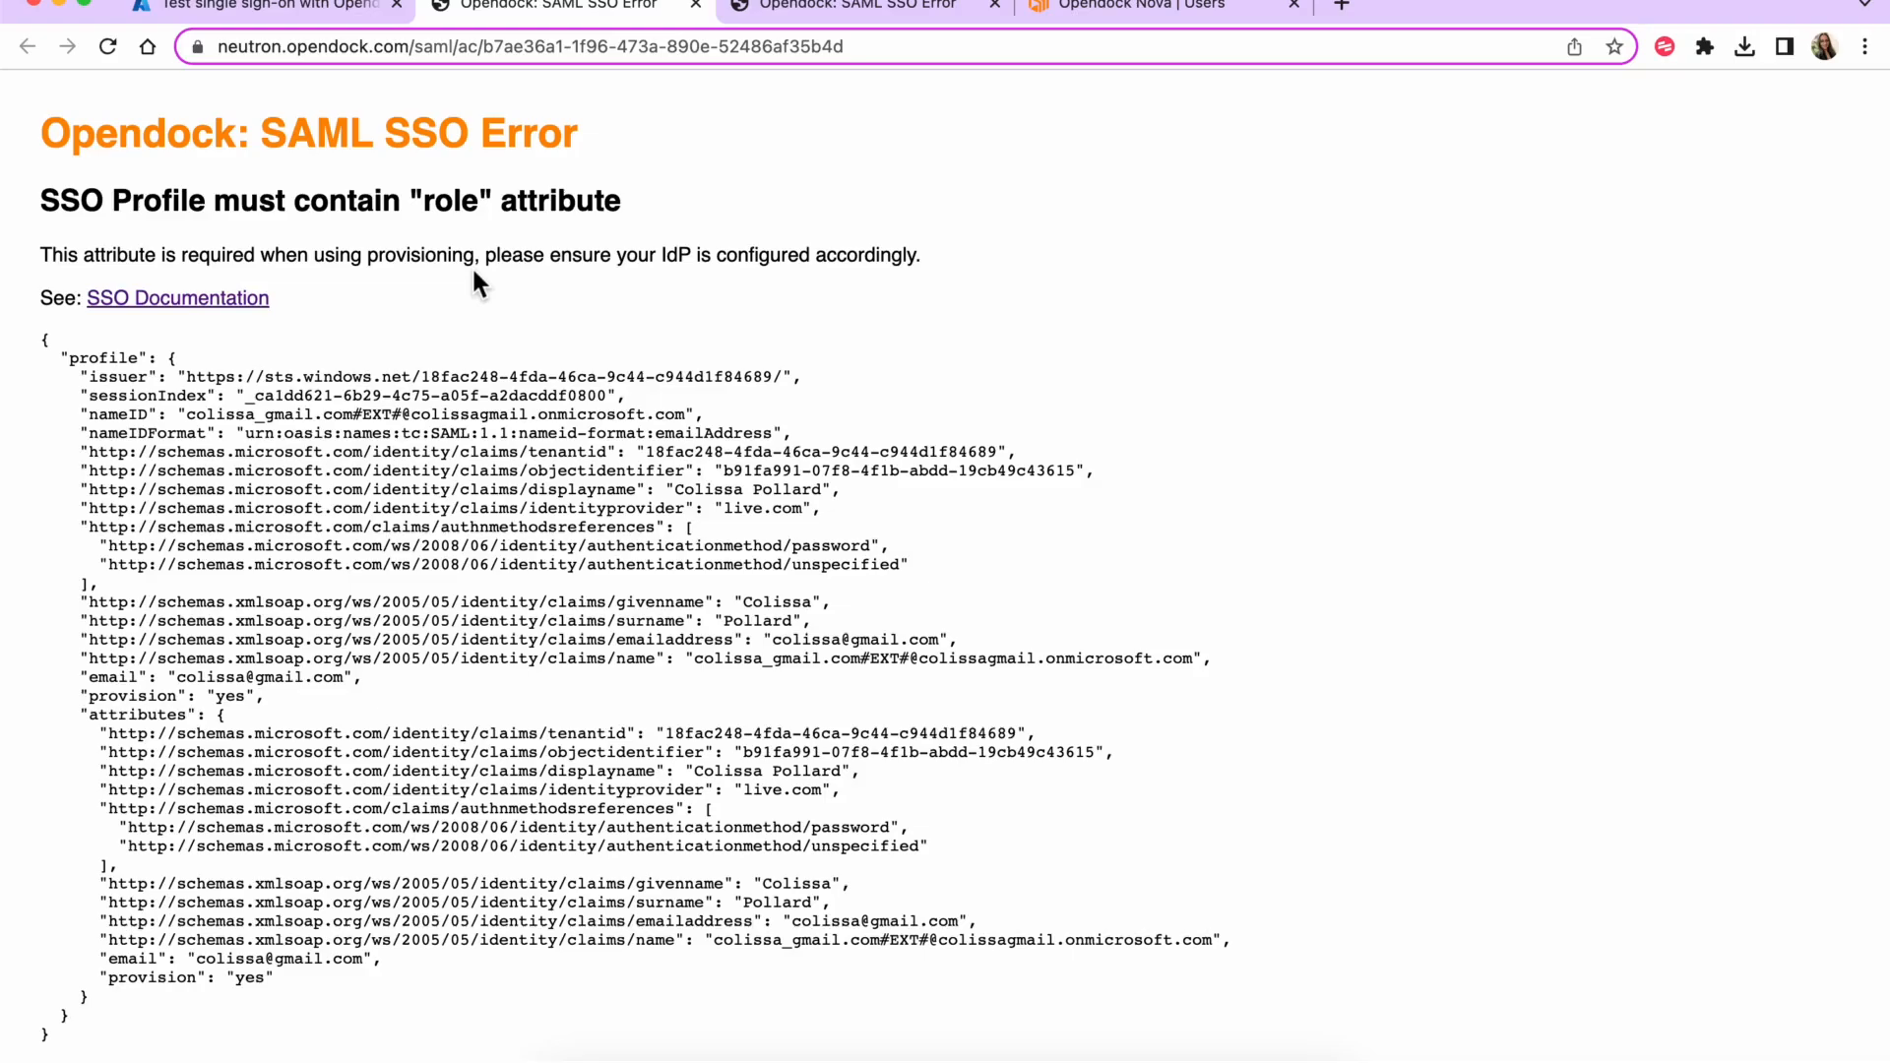
pyautogui.doubleClick(430, 258)
pyautogui.click(436, 301)
pyautogui.doubleClick(463, 202)
pyautogui.click(325, 15)
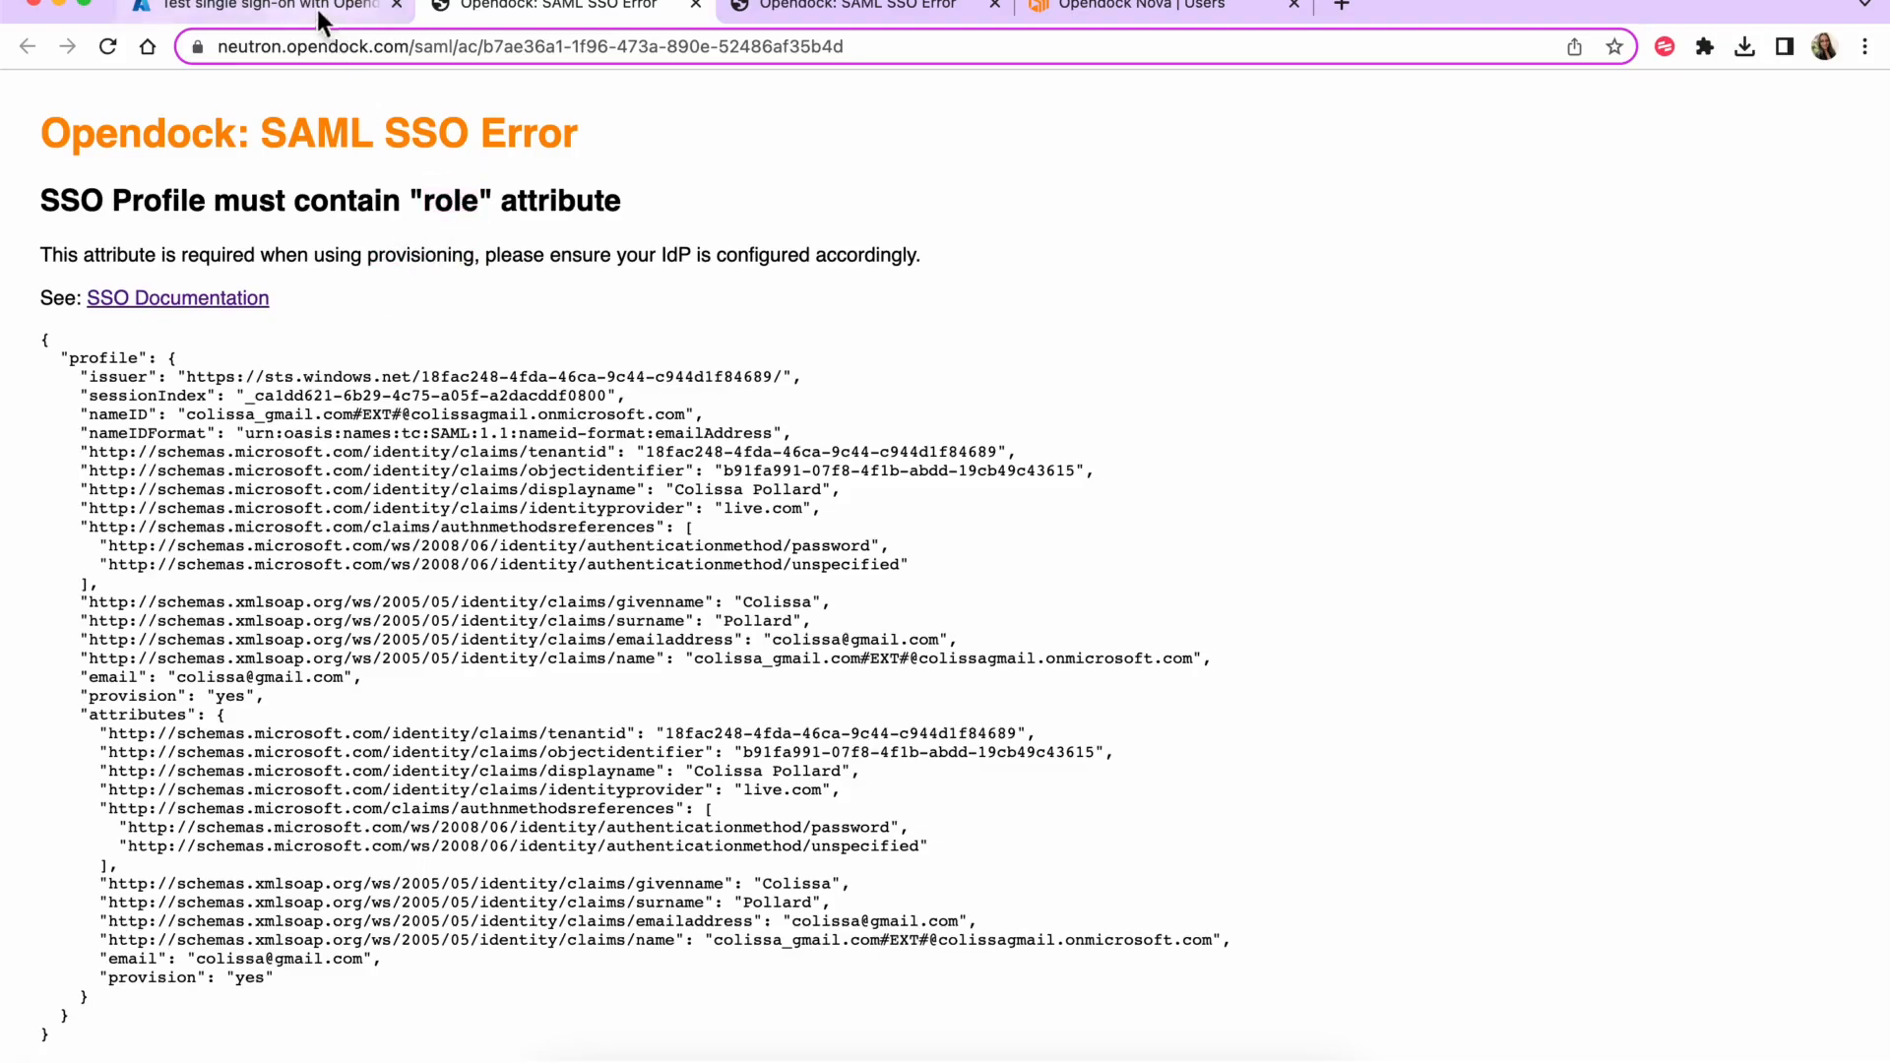
pyautogui.click(1841, 180)
# - Draft a new 'role' claim, then check user roles on Opendock Nova's Users page
pyautogui.scroll(10, 1140, 630)
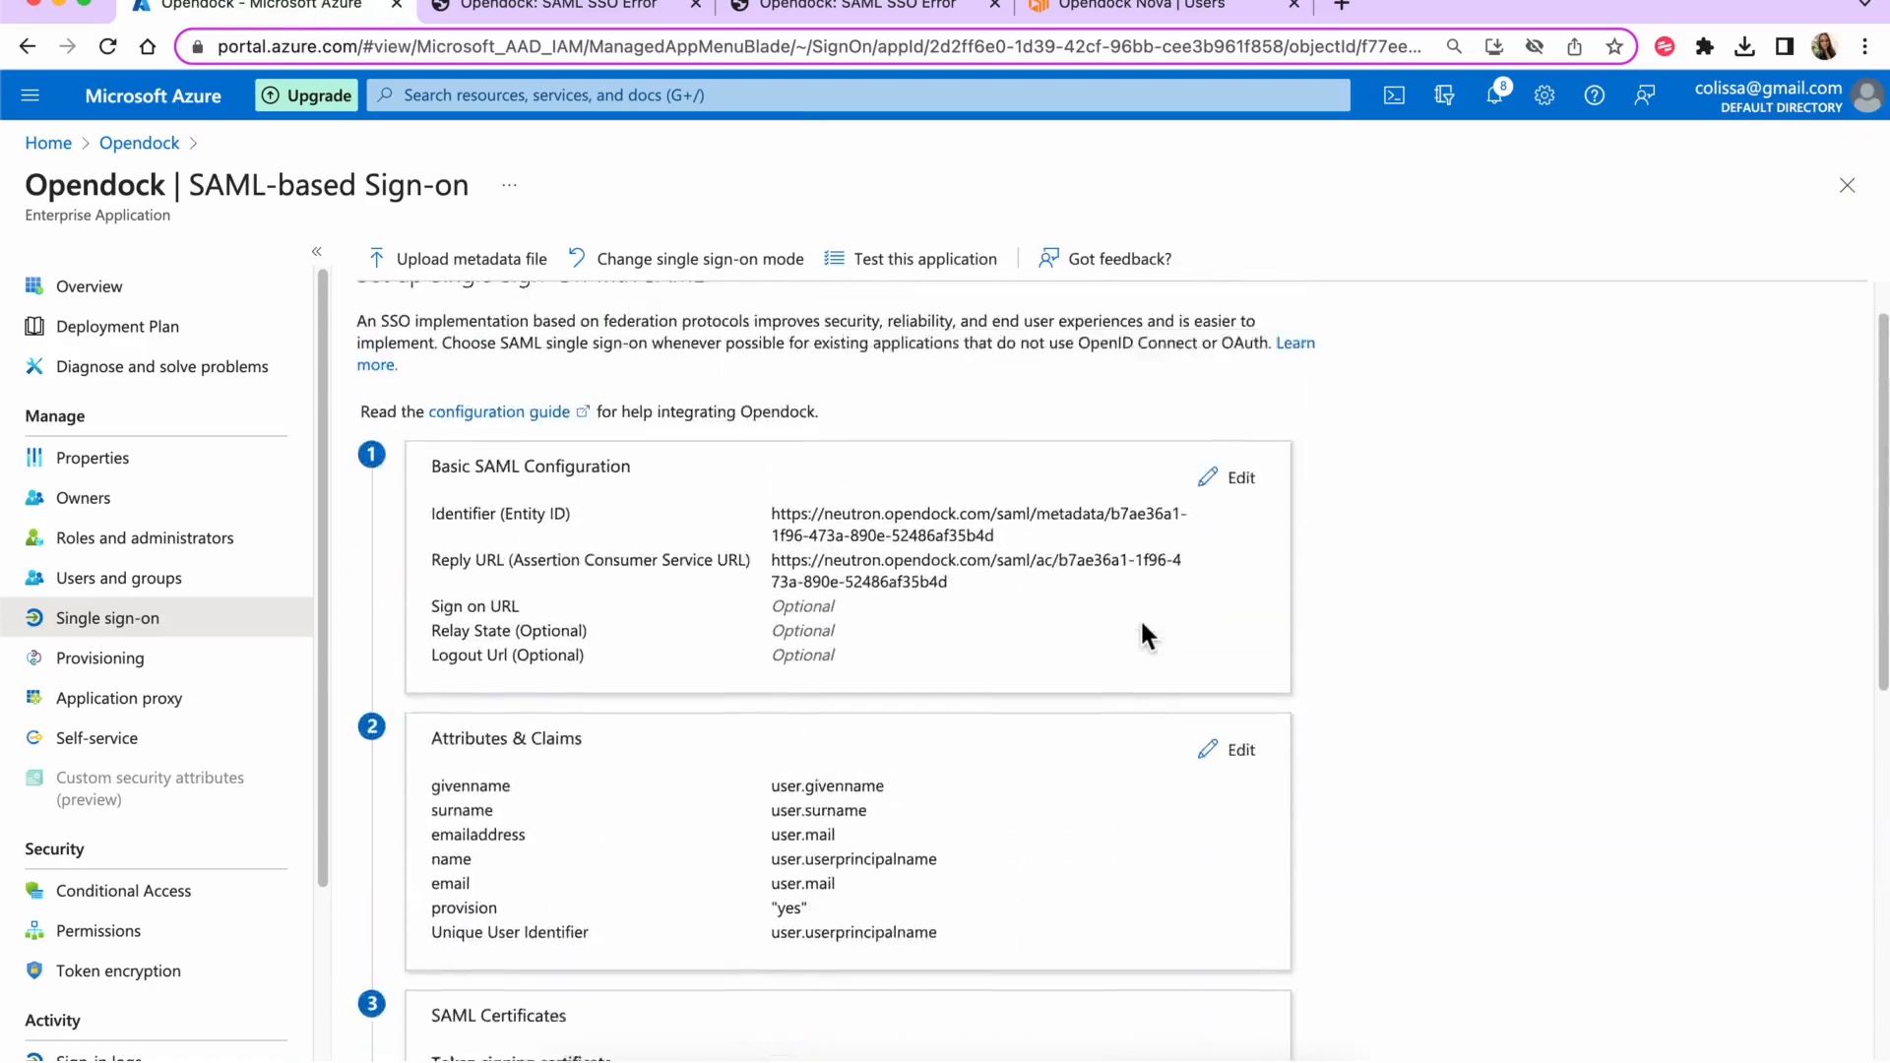
pyautogui.click(1241, 817)
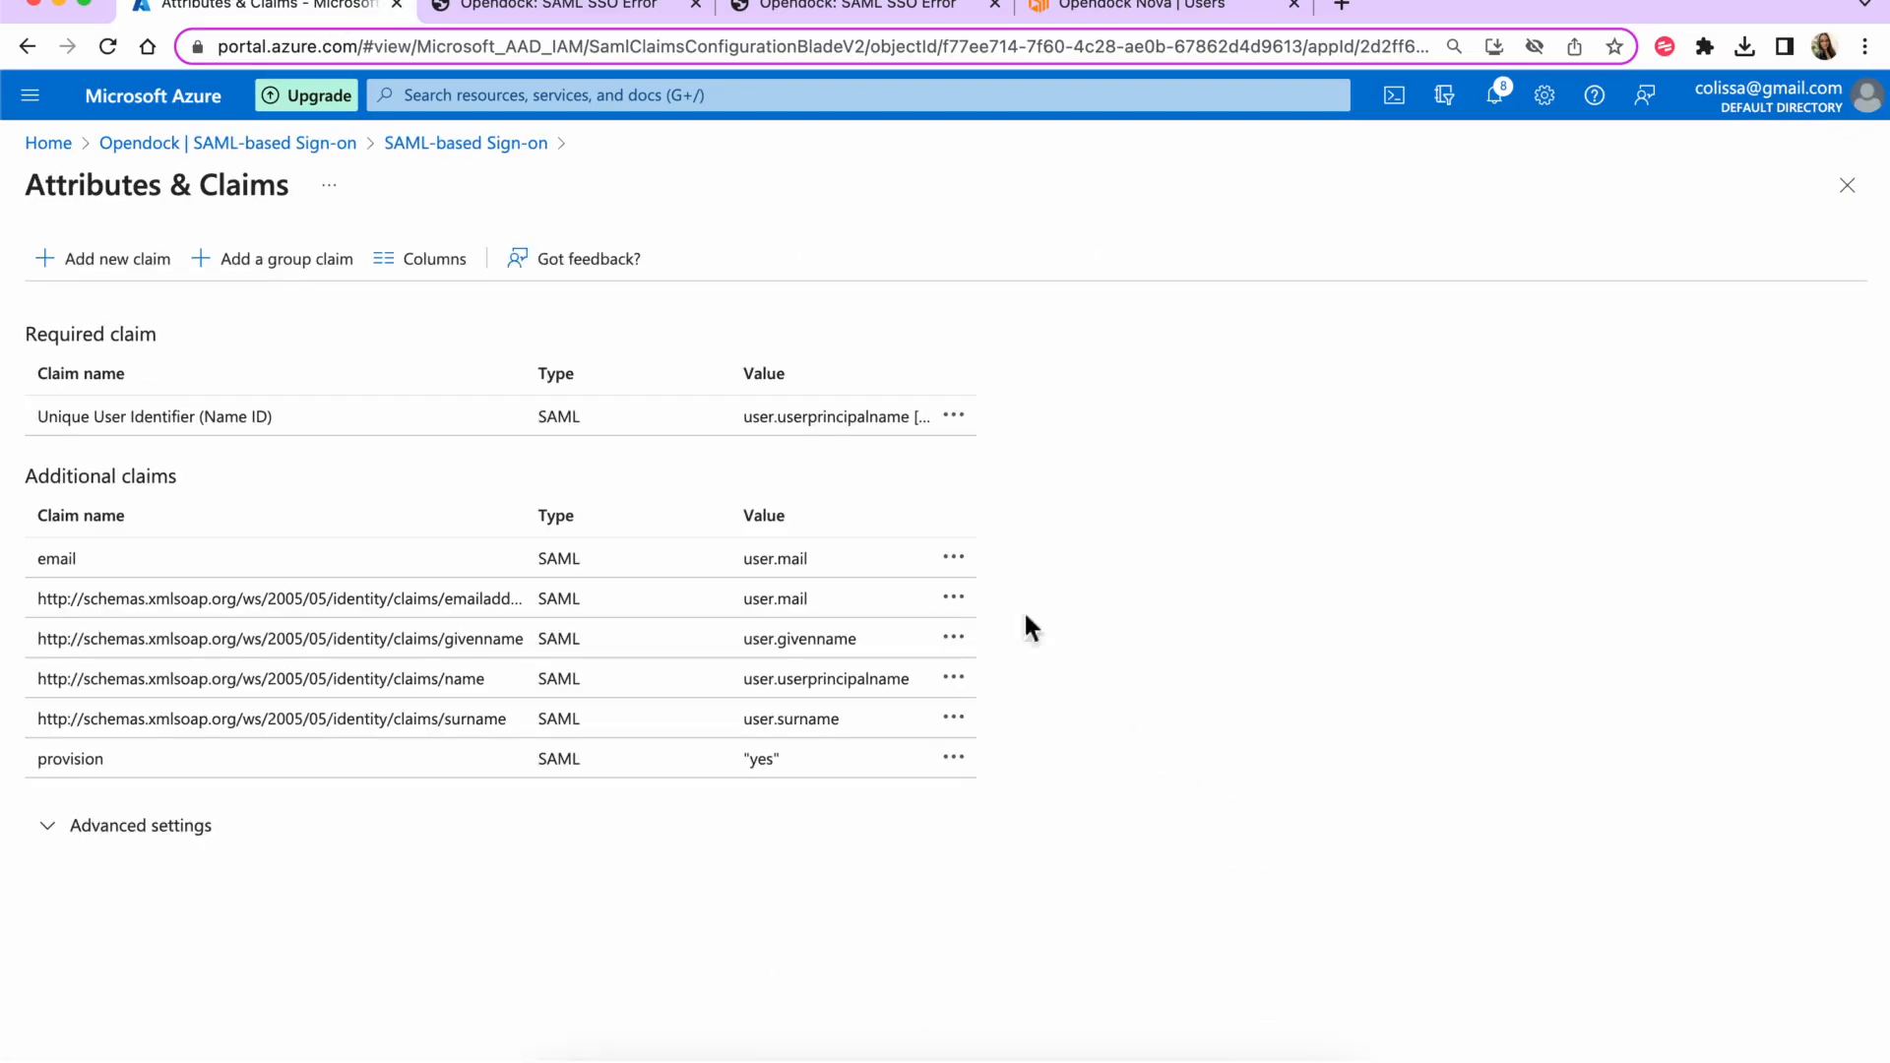
pyautogui.click(112, 258)
pyautogui.write('role')
pyautogui.click(464, 532)
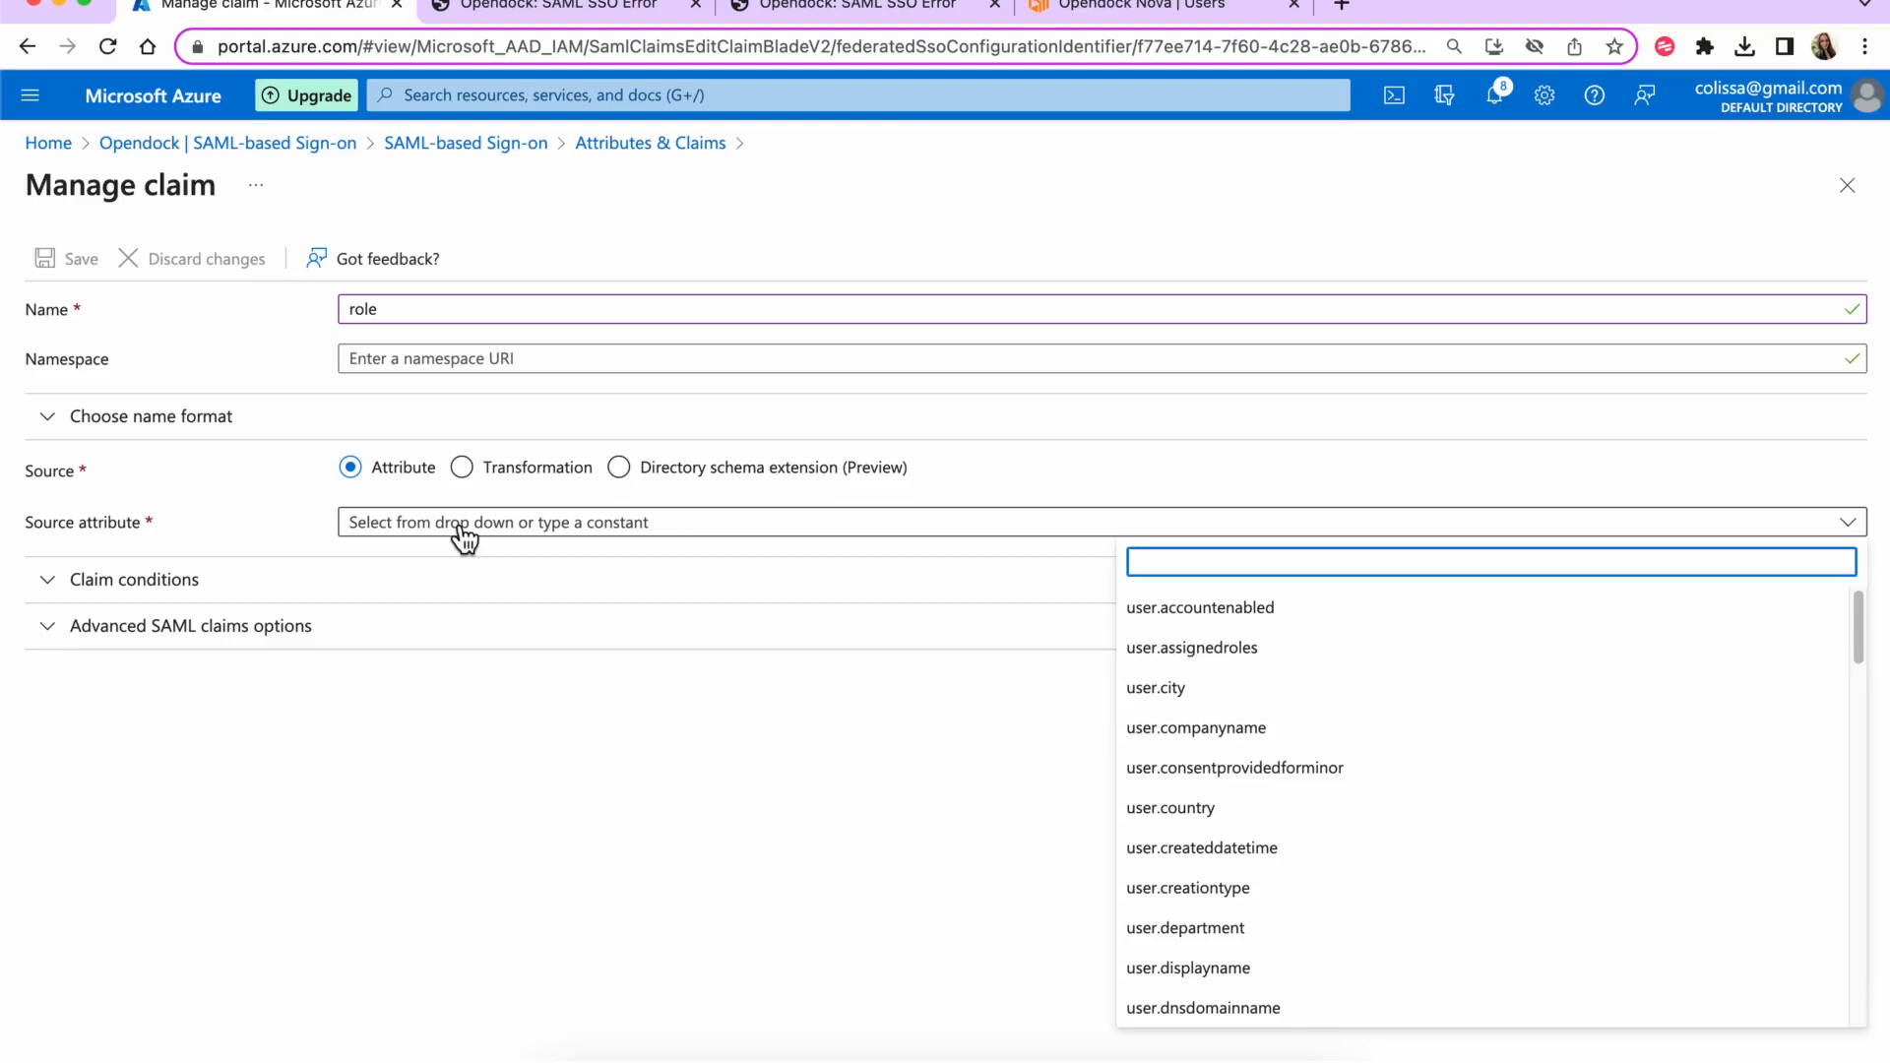
pyautogui.click(1078, 13)
pyautogui.click(1711, 274)
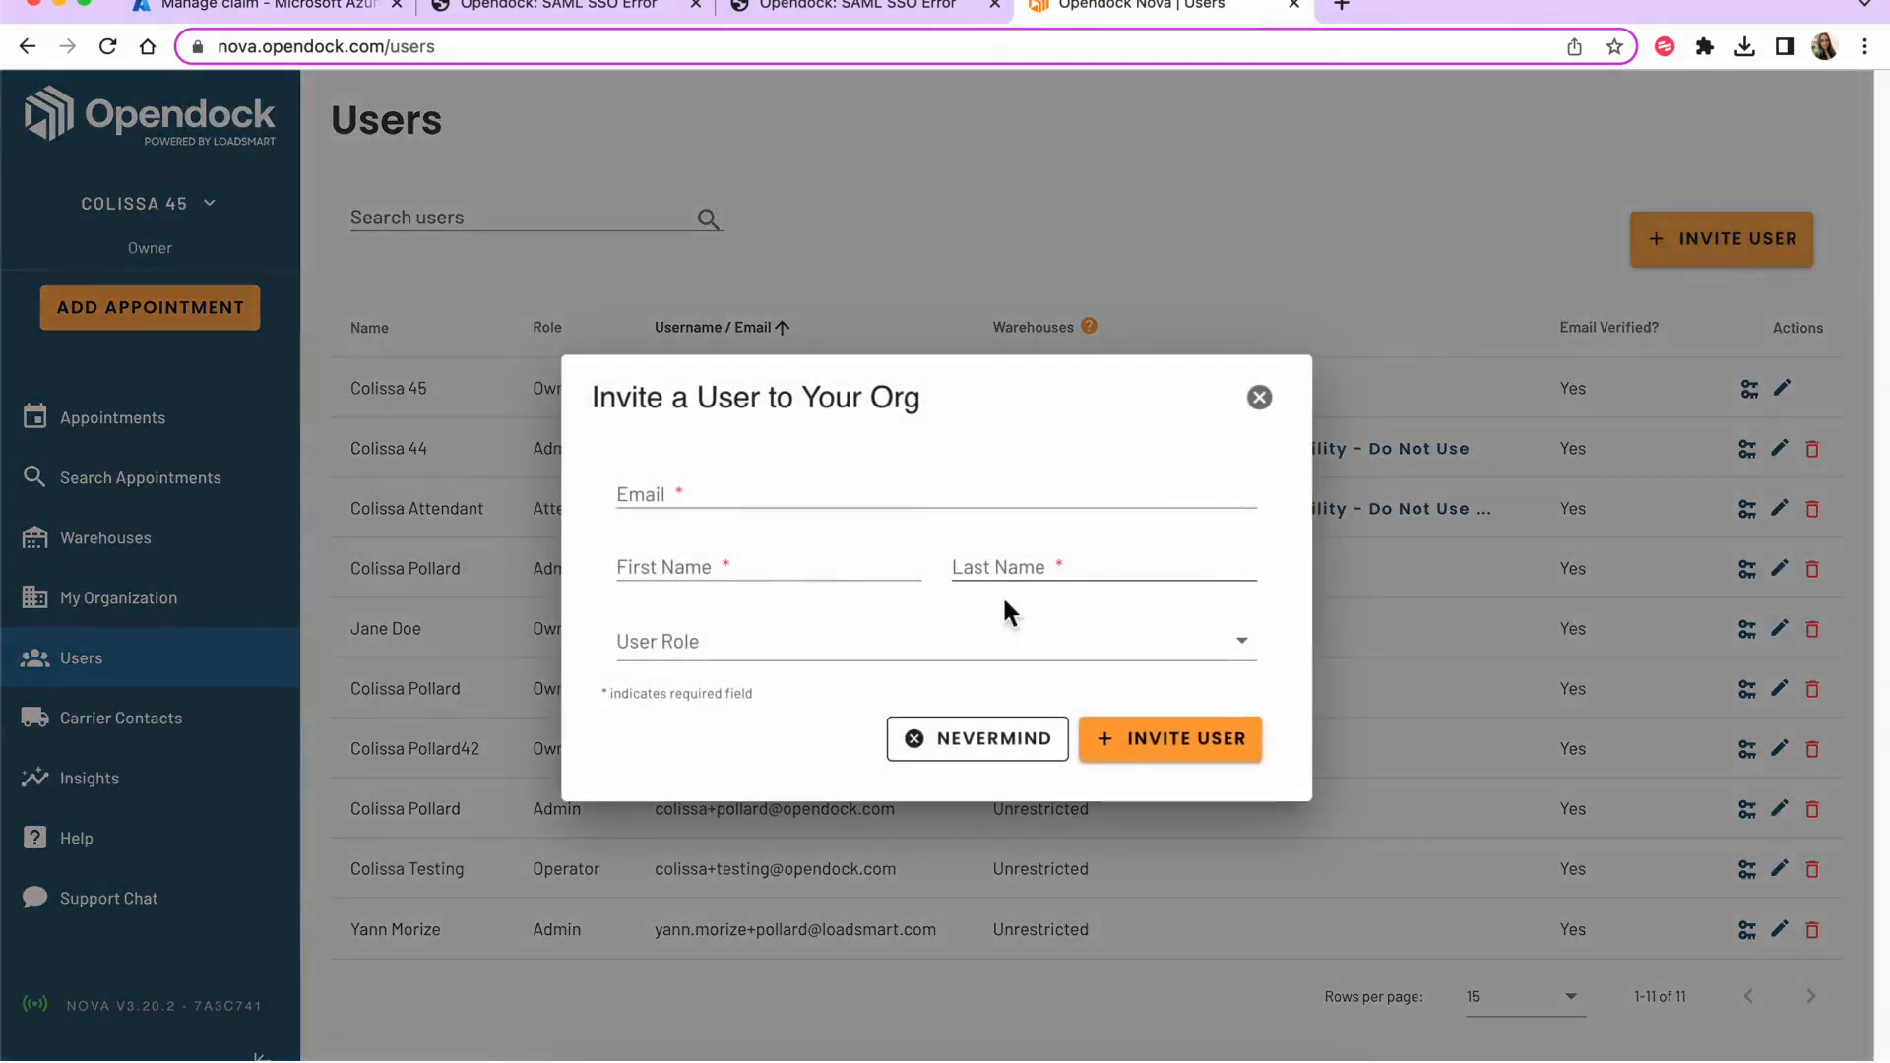
# - Review Opendock's user roles: Owner, Admin, Operator, Attendant, Spectator
pyautogui.click(878, 659)
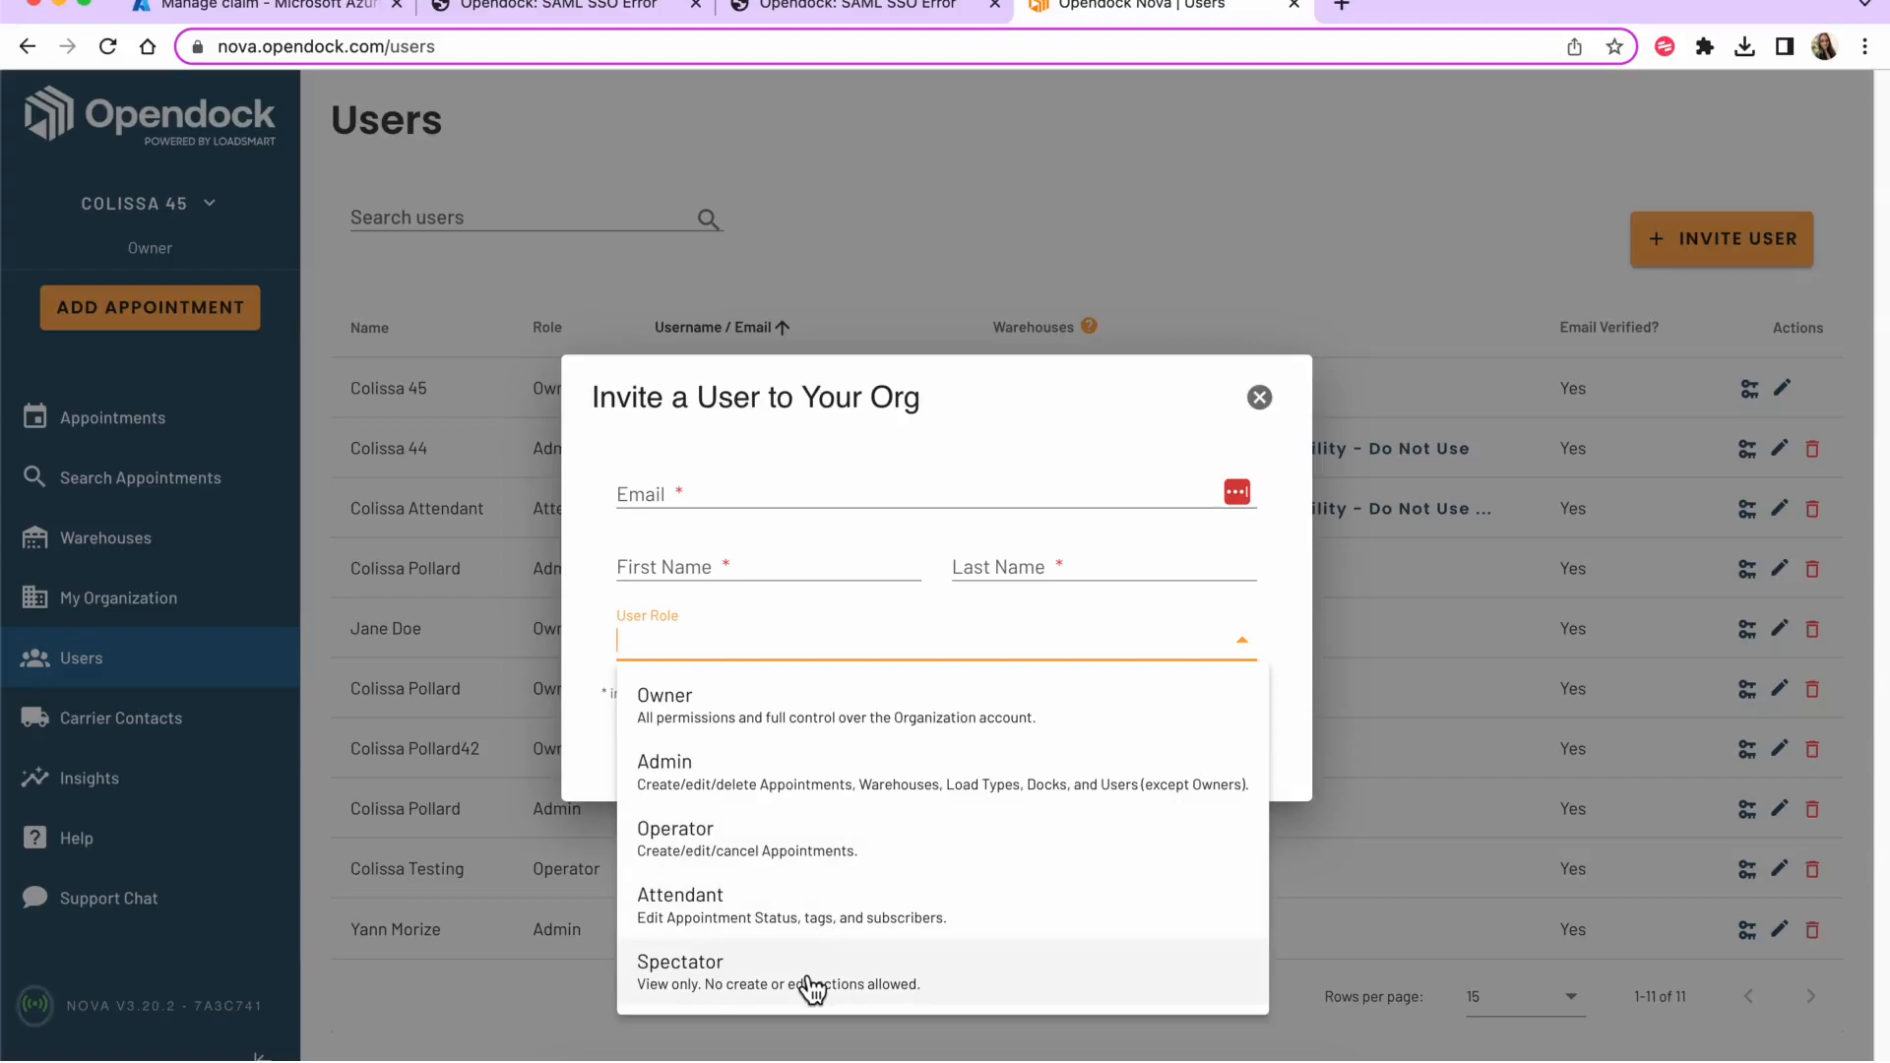
pyautogui.click(237, 11)
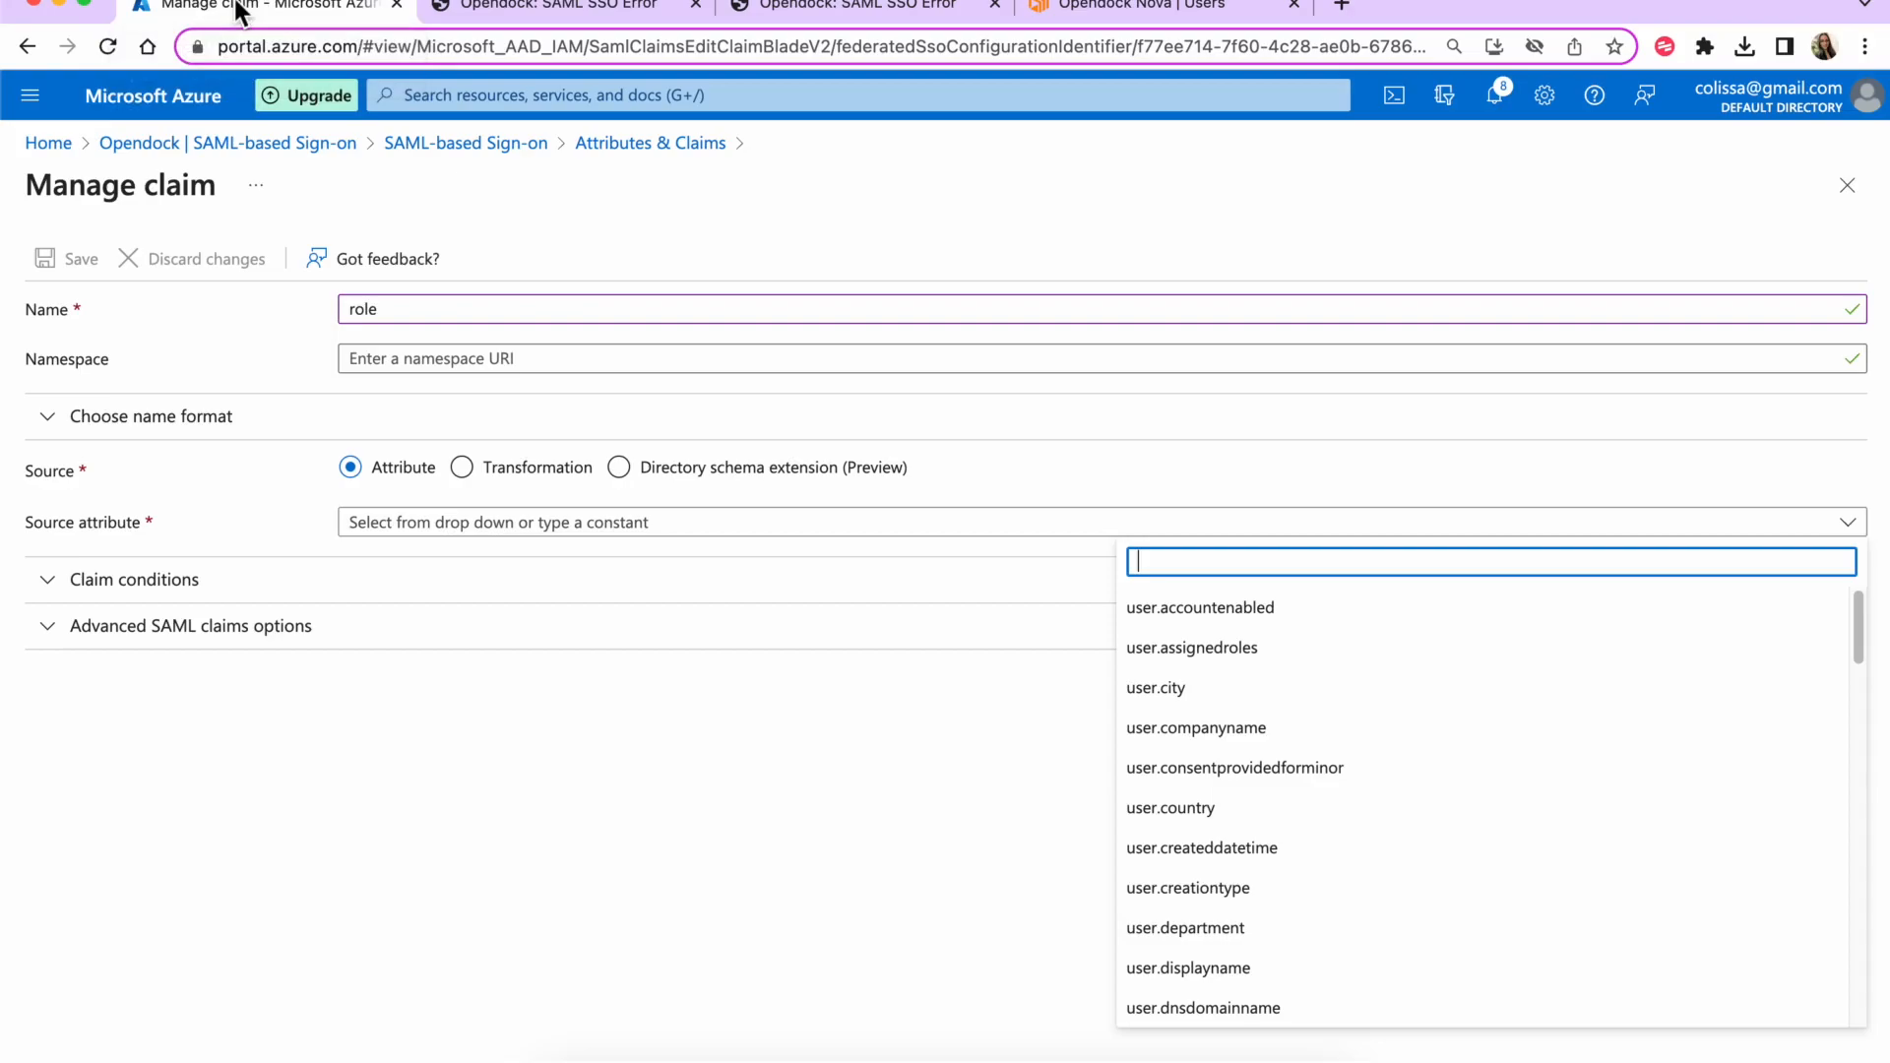
# - Try constant 'operator' as the role claim's source, then discard the unsaved claim
pyautogui.write('operator')
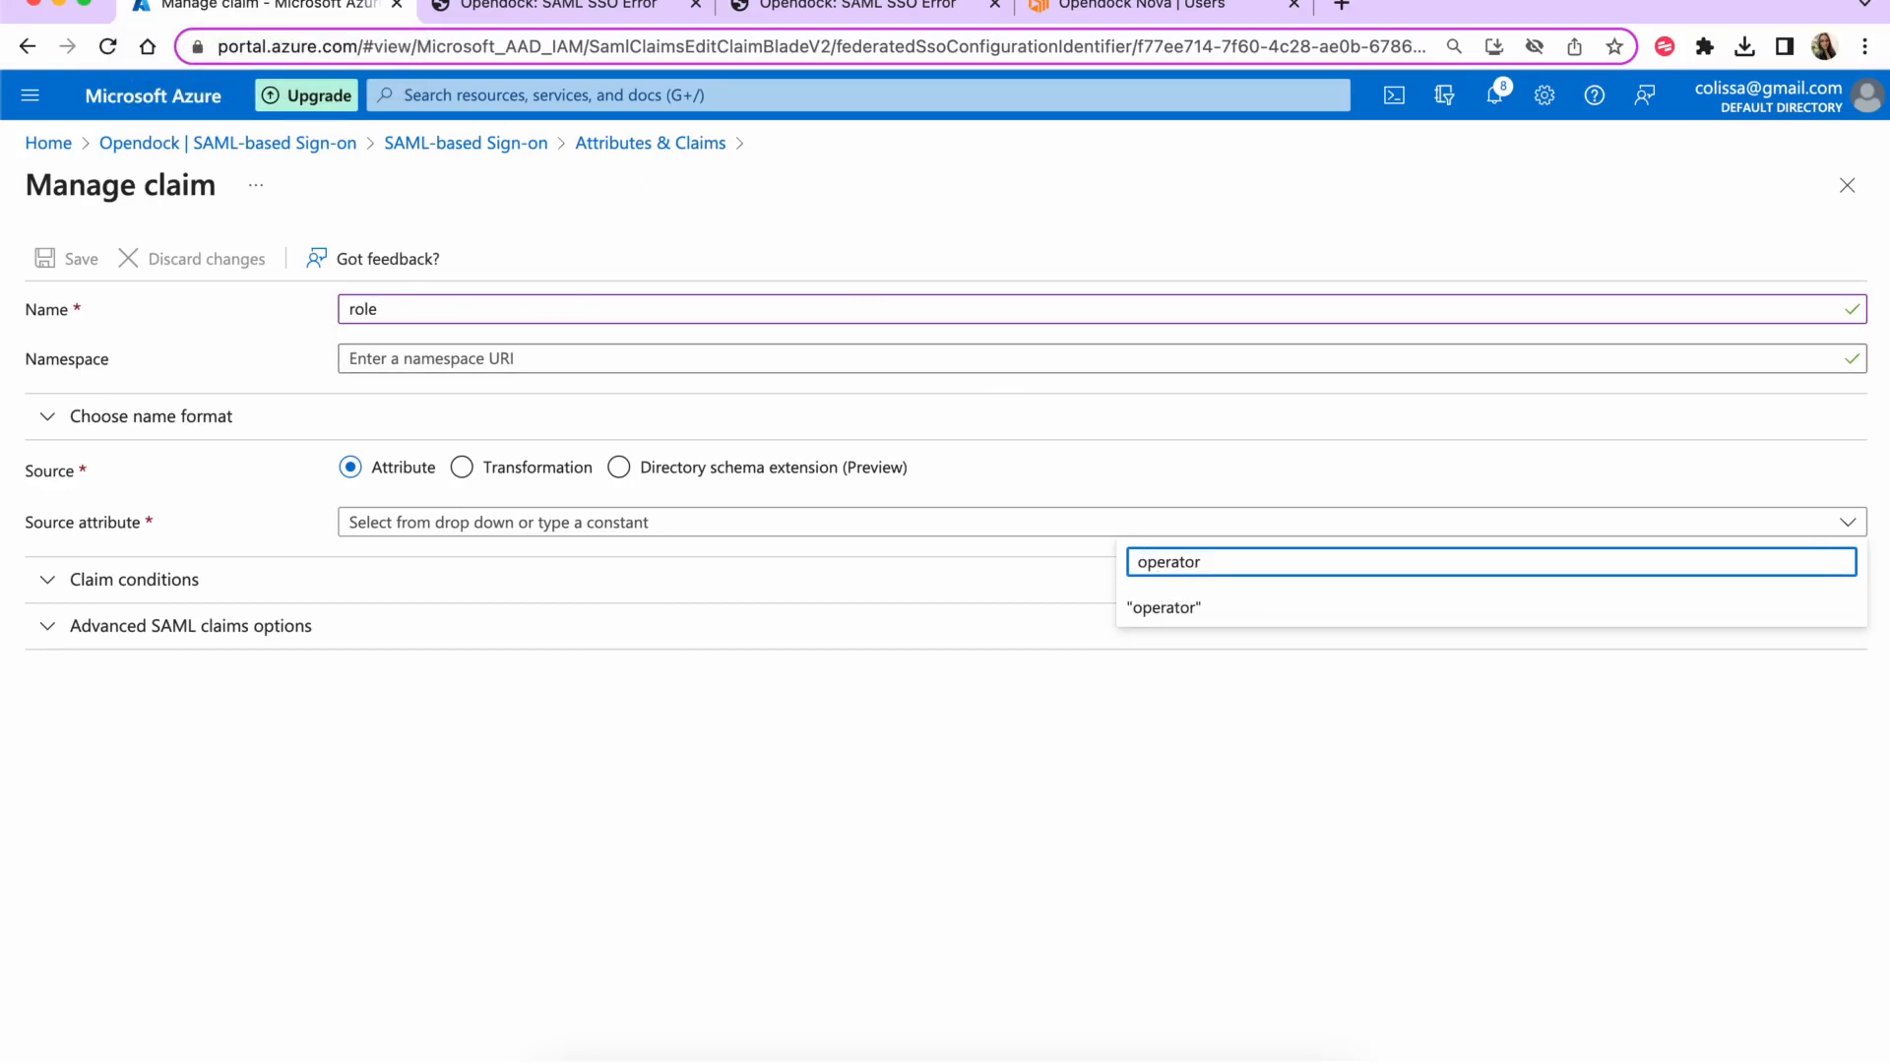
pyautogui.press('Return')
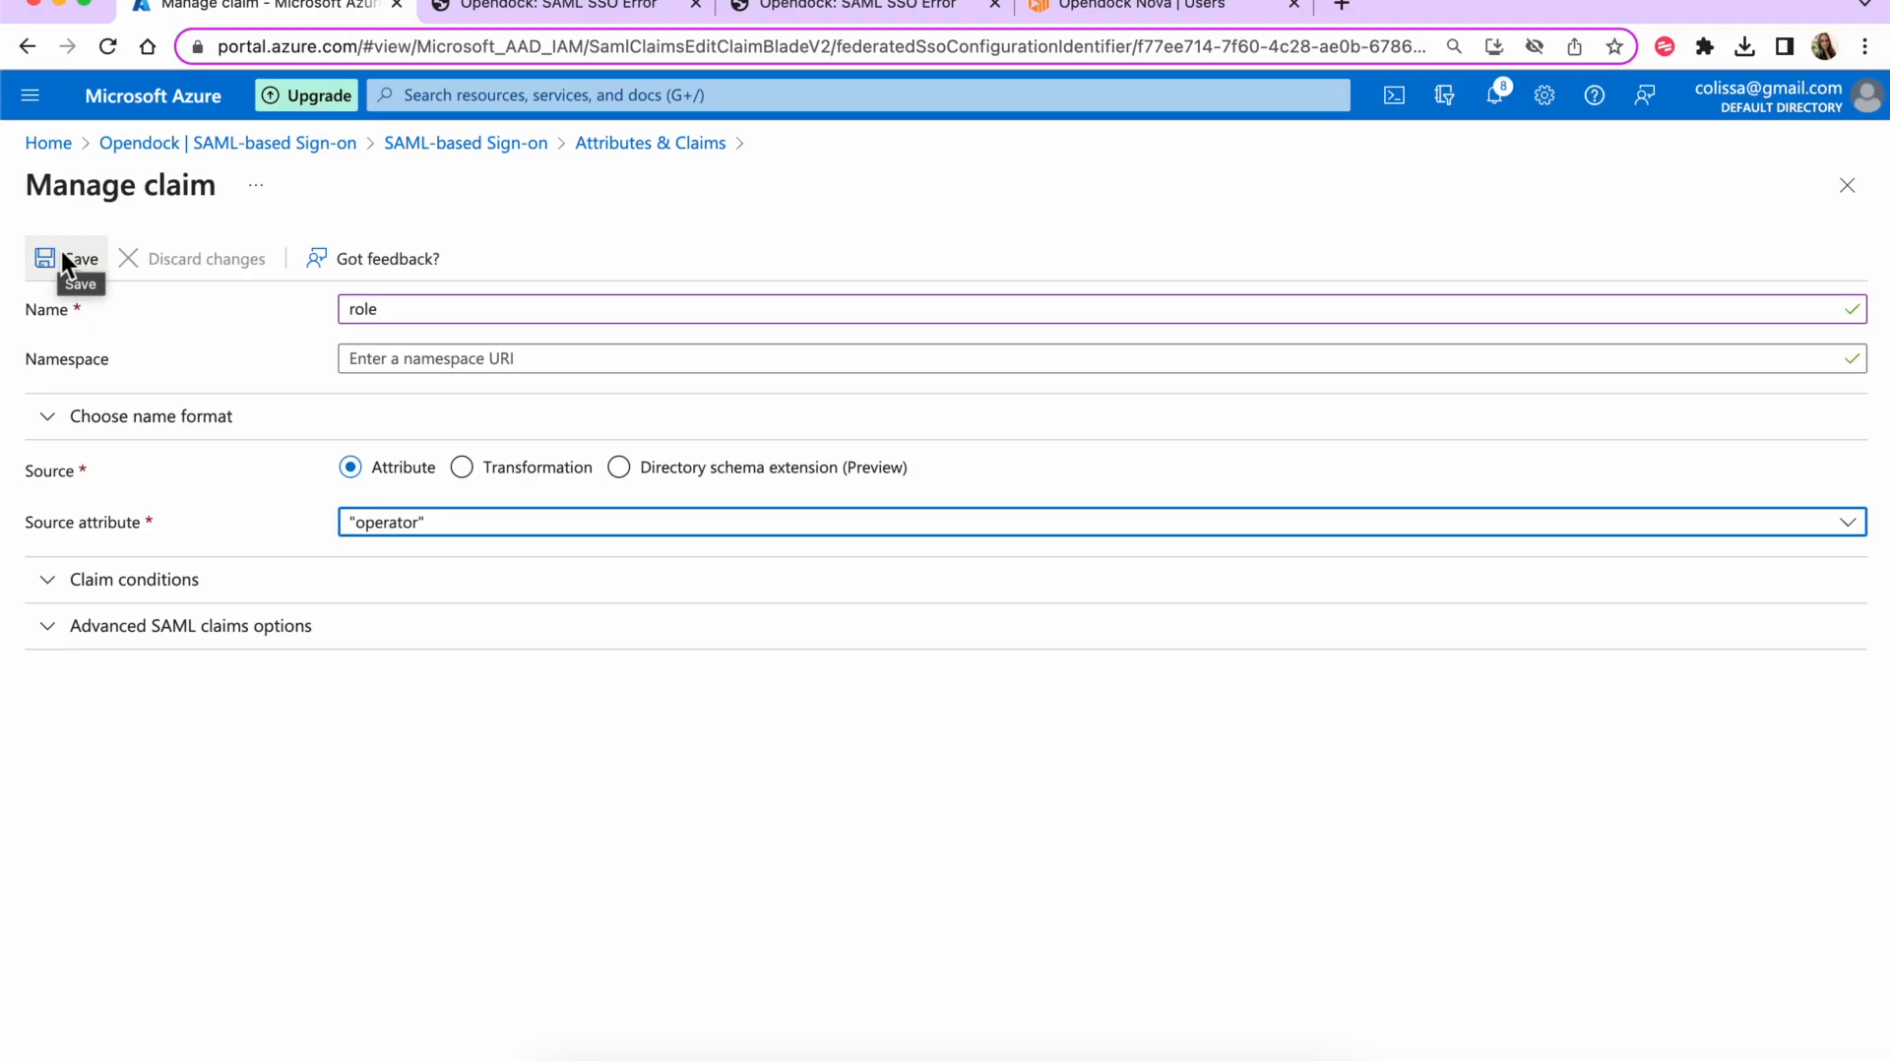
pyautogui.click(494, 538)
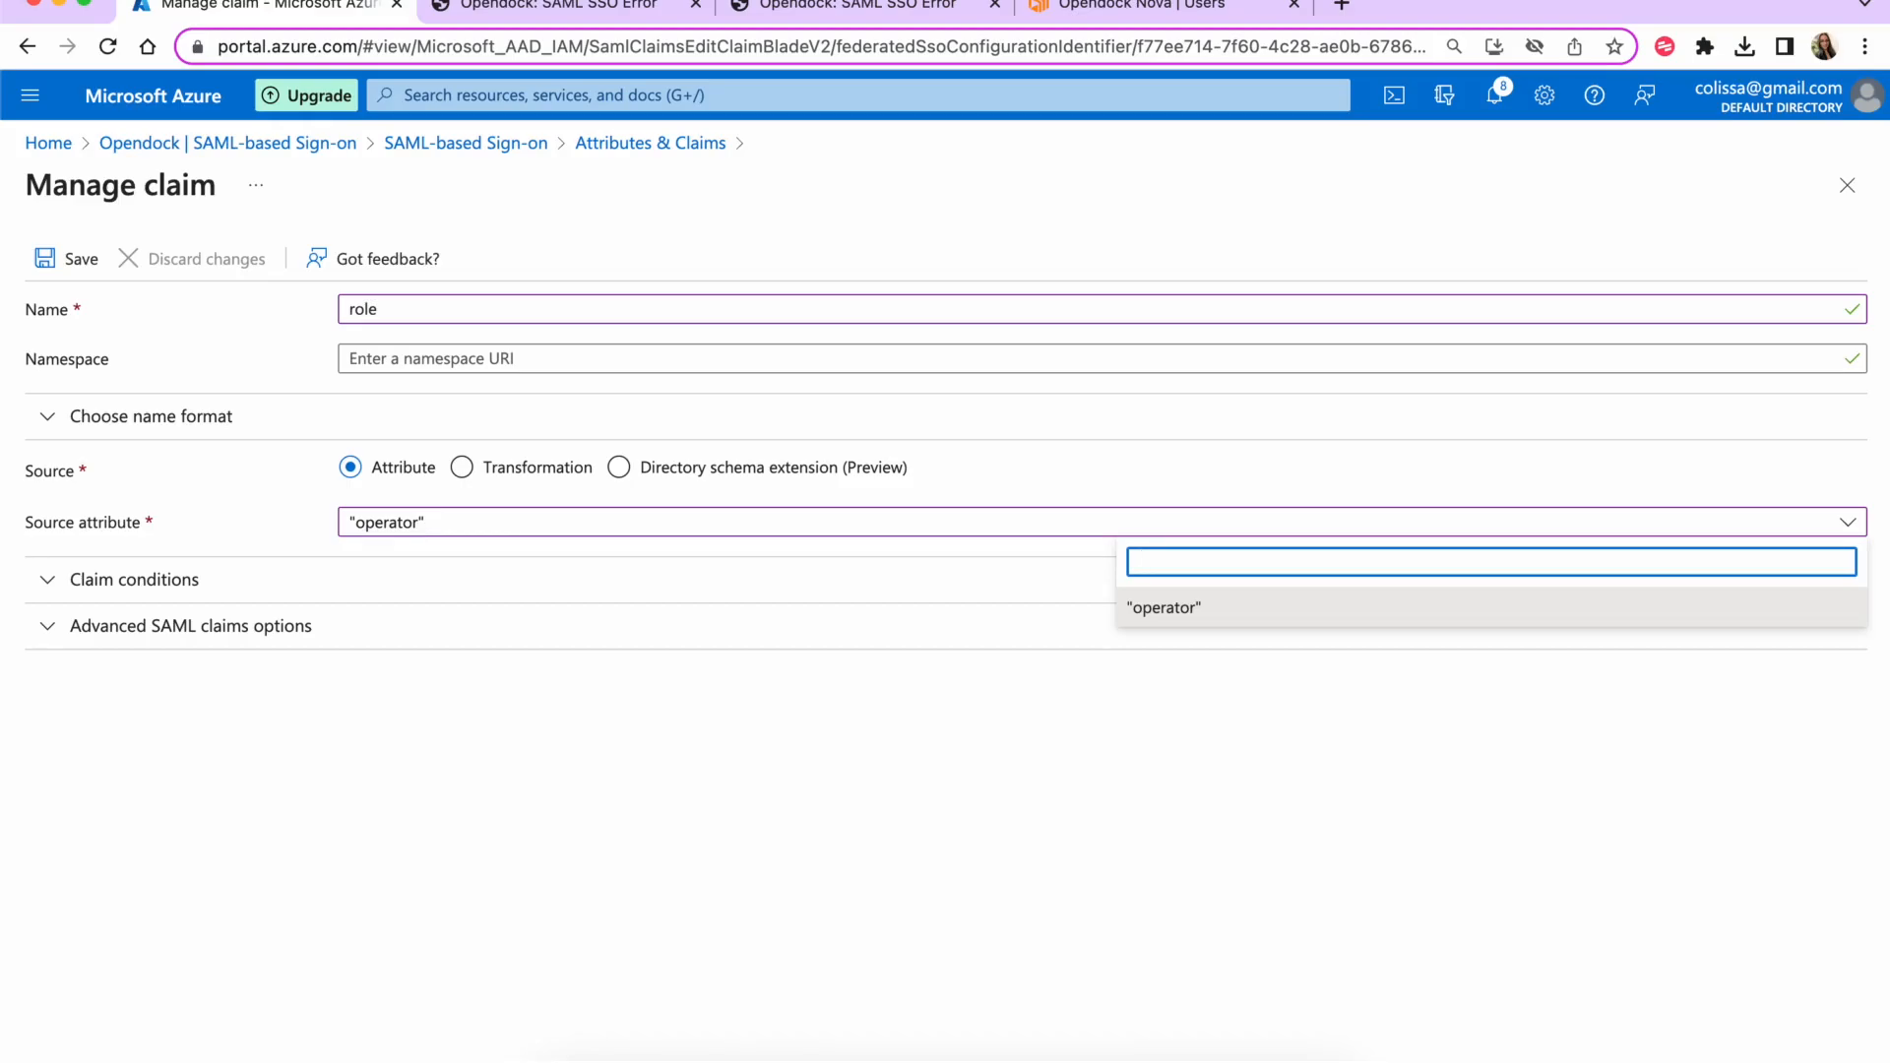
pyautogui.click(588, 517)
pyautogui.click(591, 520)
pyautogui.click(152, 263)
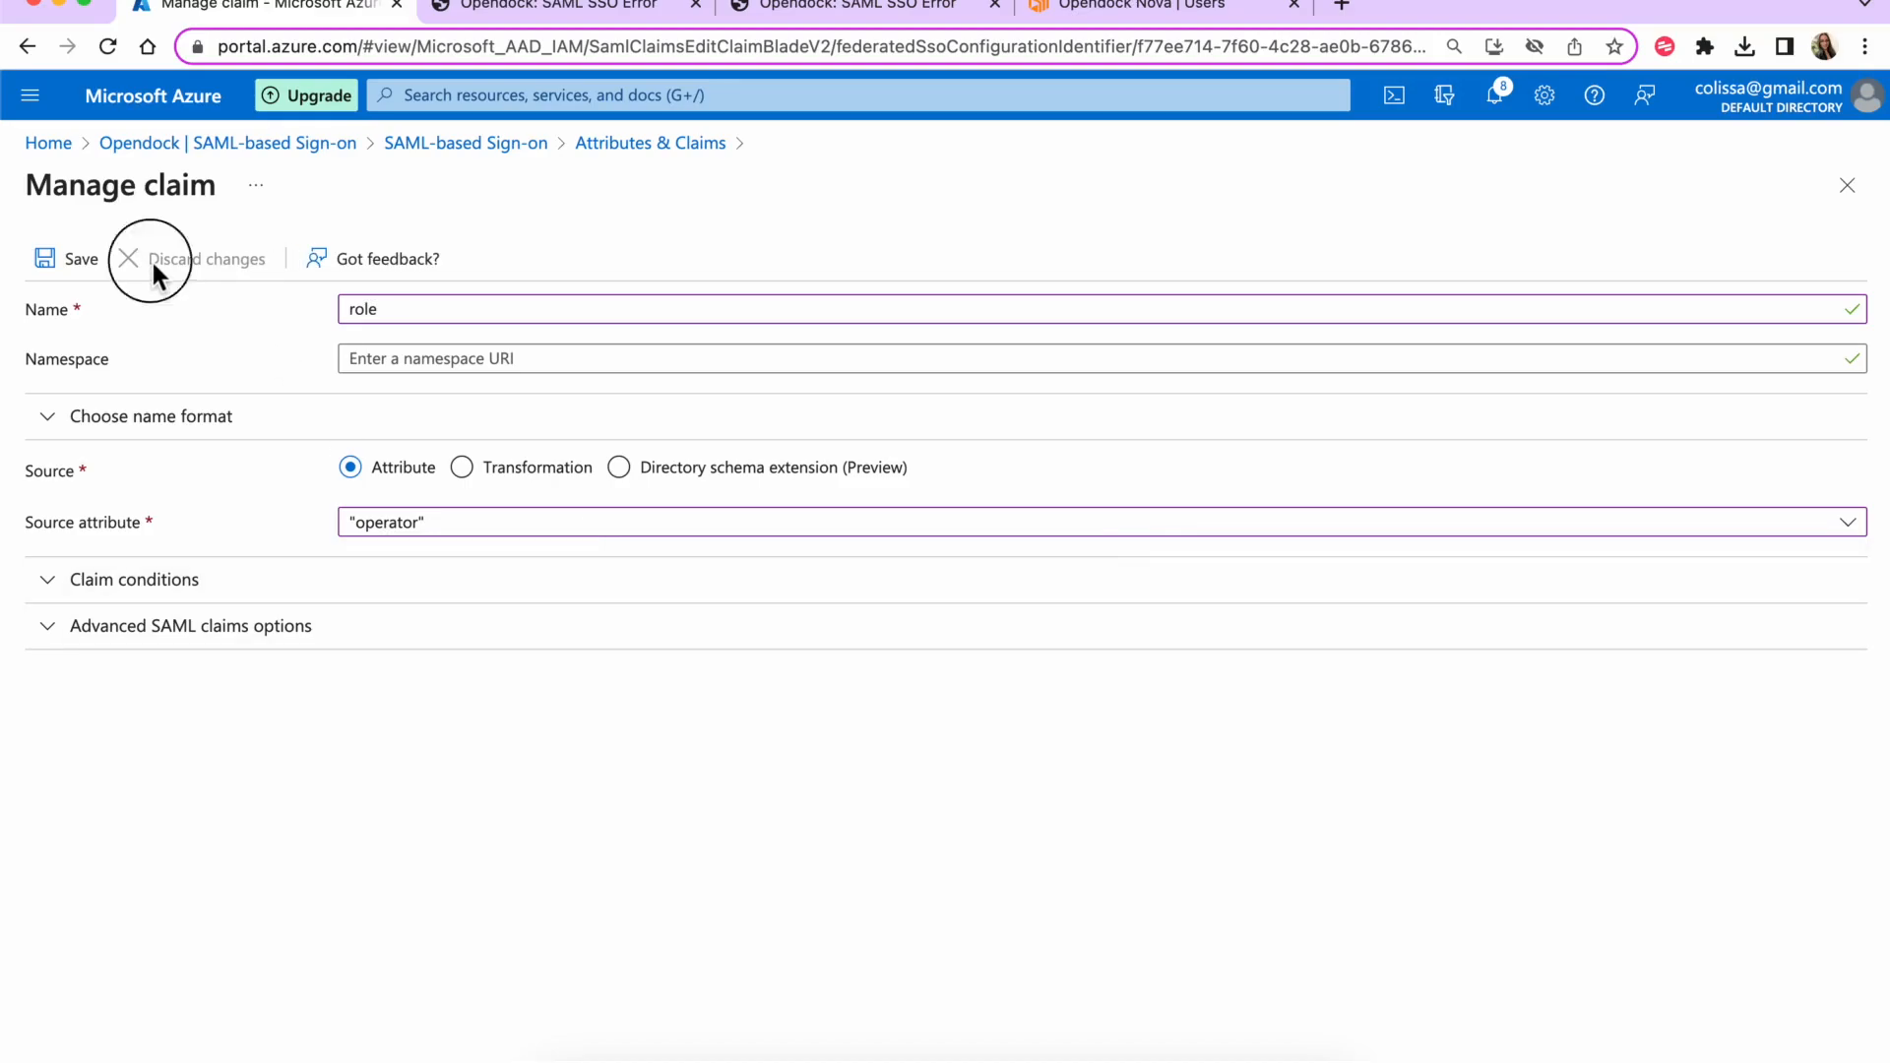
pyautogui.click(1844, 187)
pyautogui.click(1147, 186)
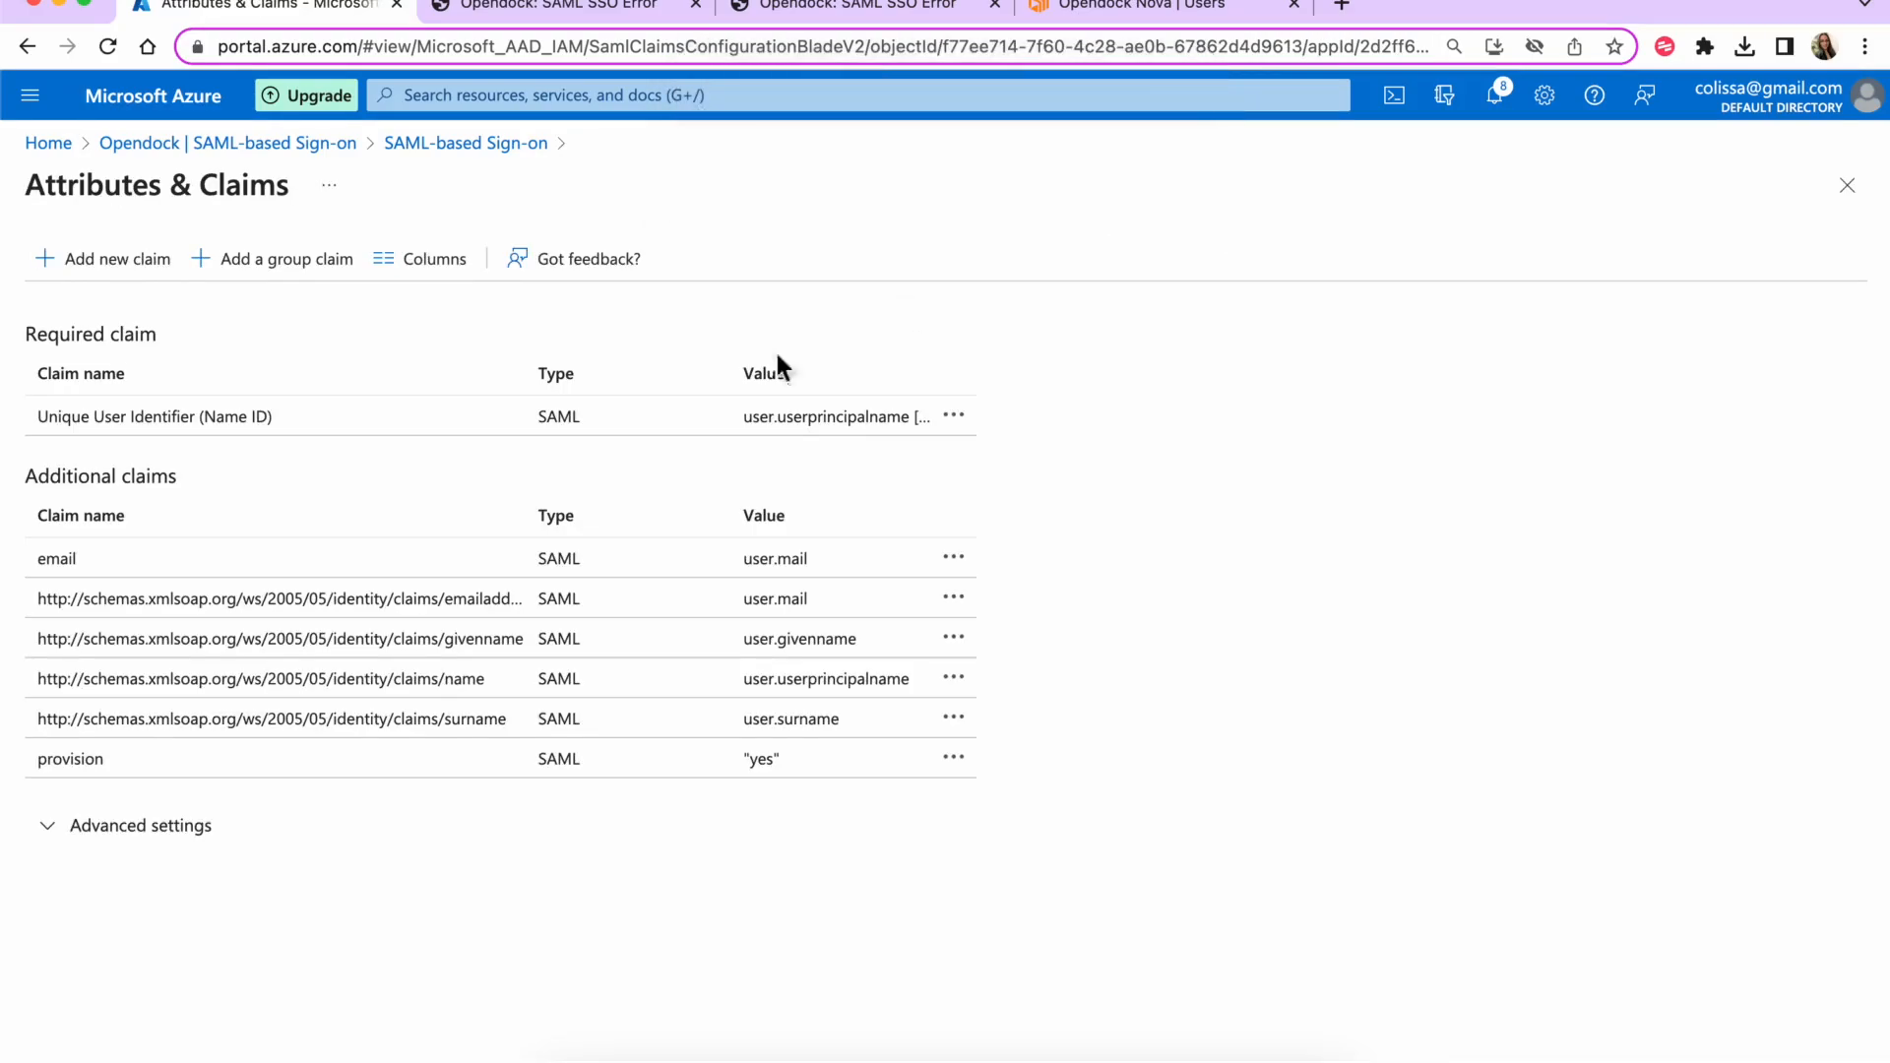
# - Add a 'role' claim sourced from user.department and save it
pyautogui.click(104, 264)
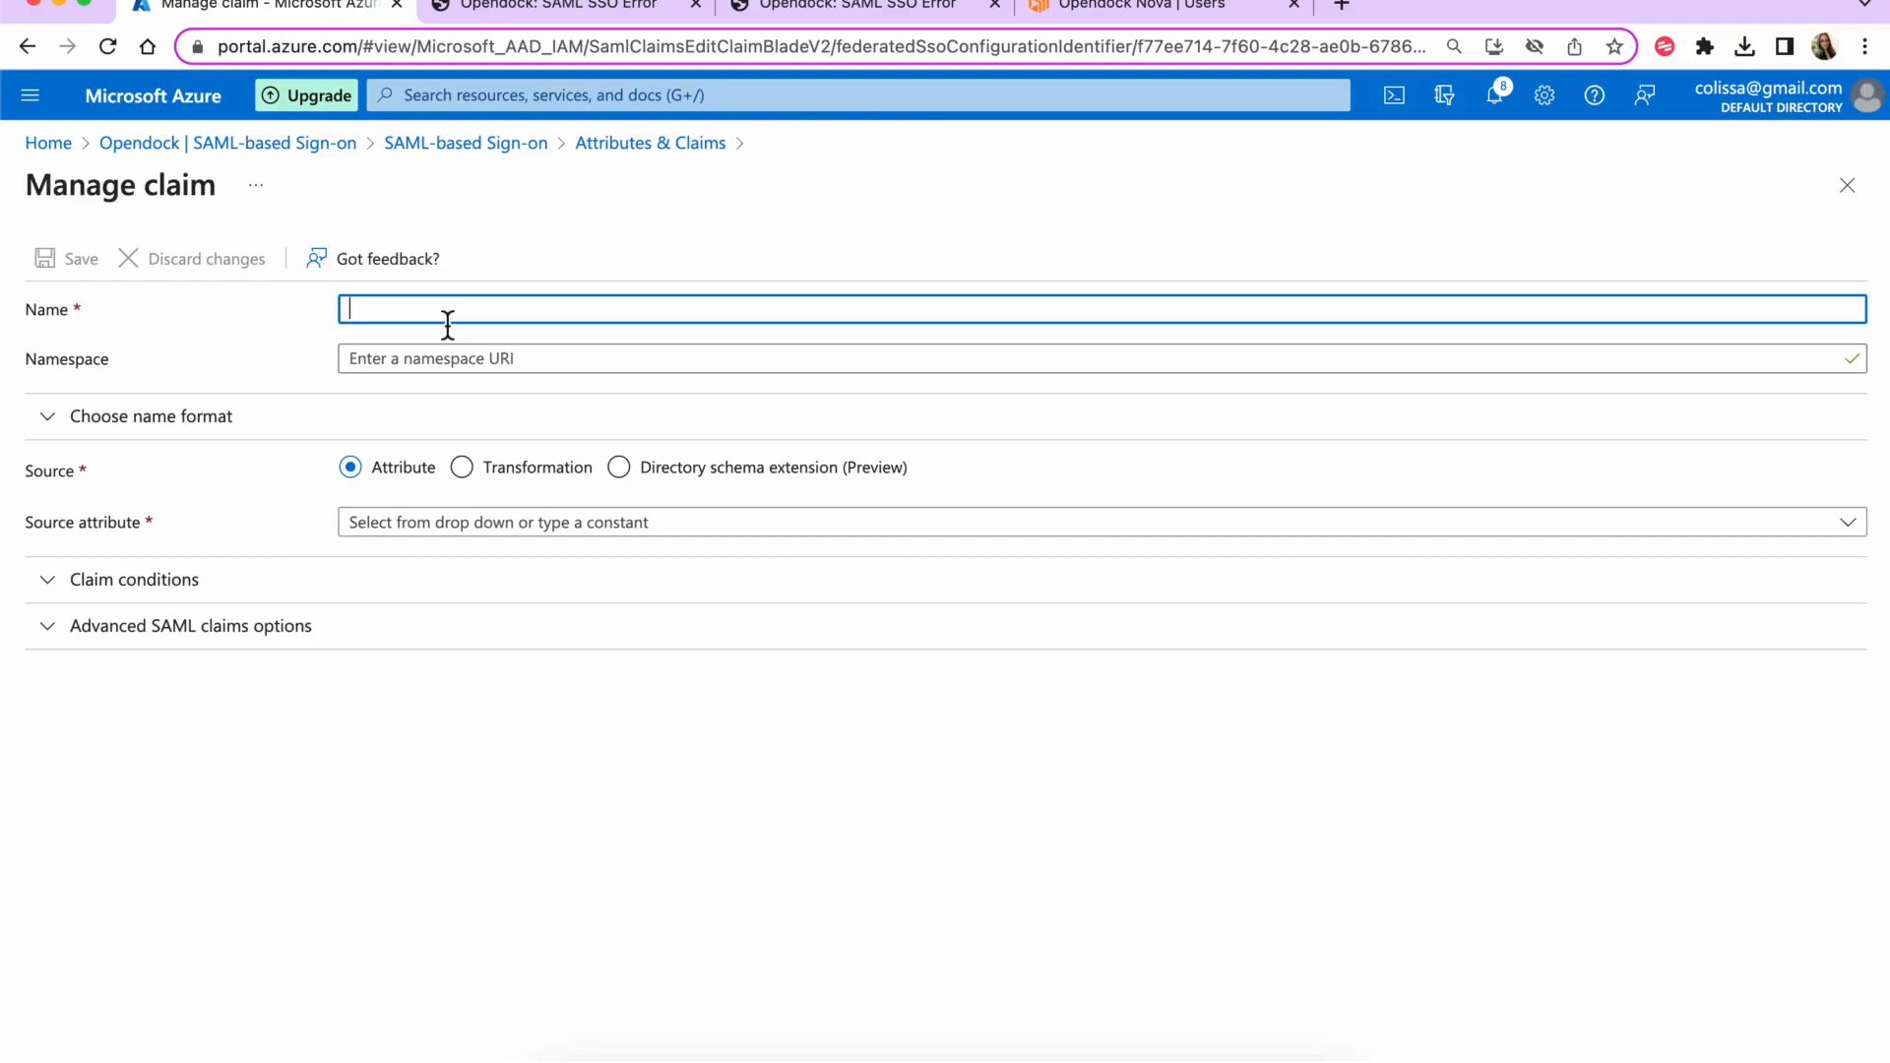
pyautogui.write('role')
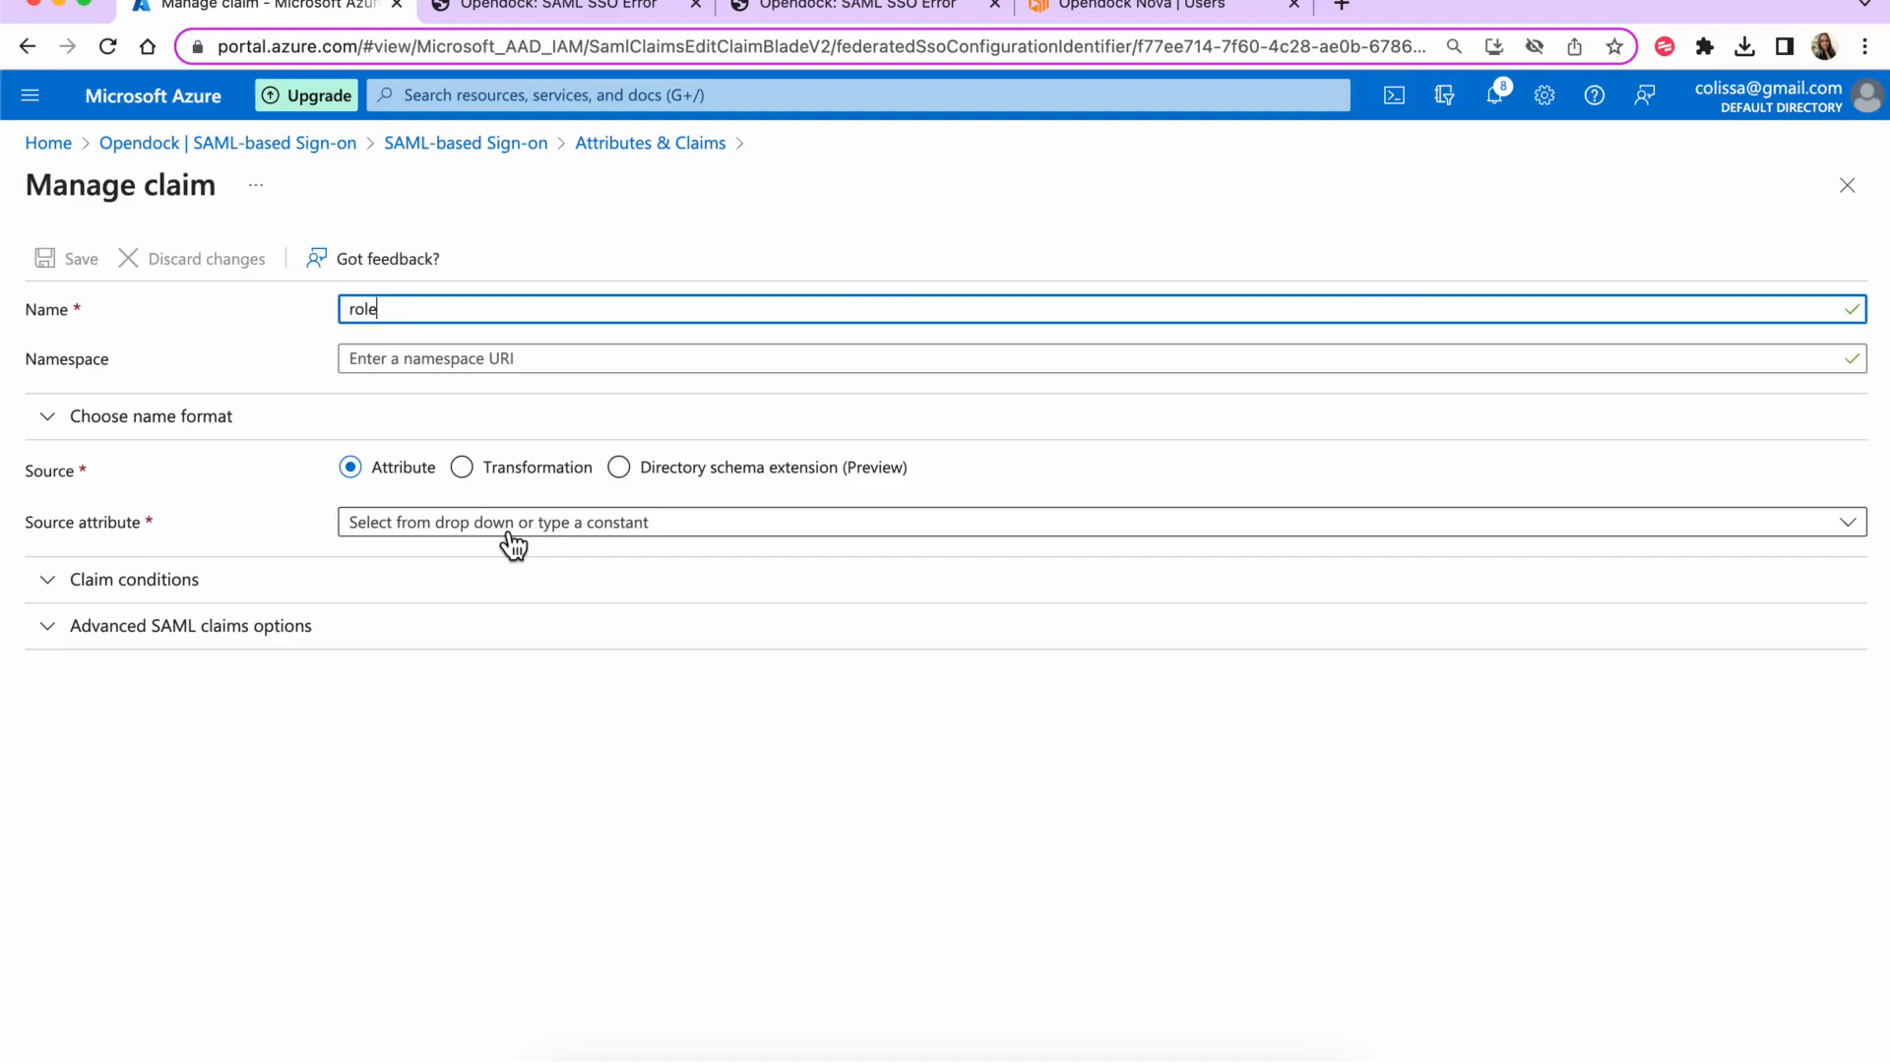
pyautogui.click(512, 544)
pyautogui.write('user.')
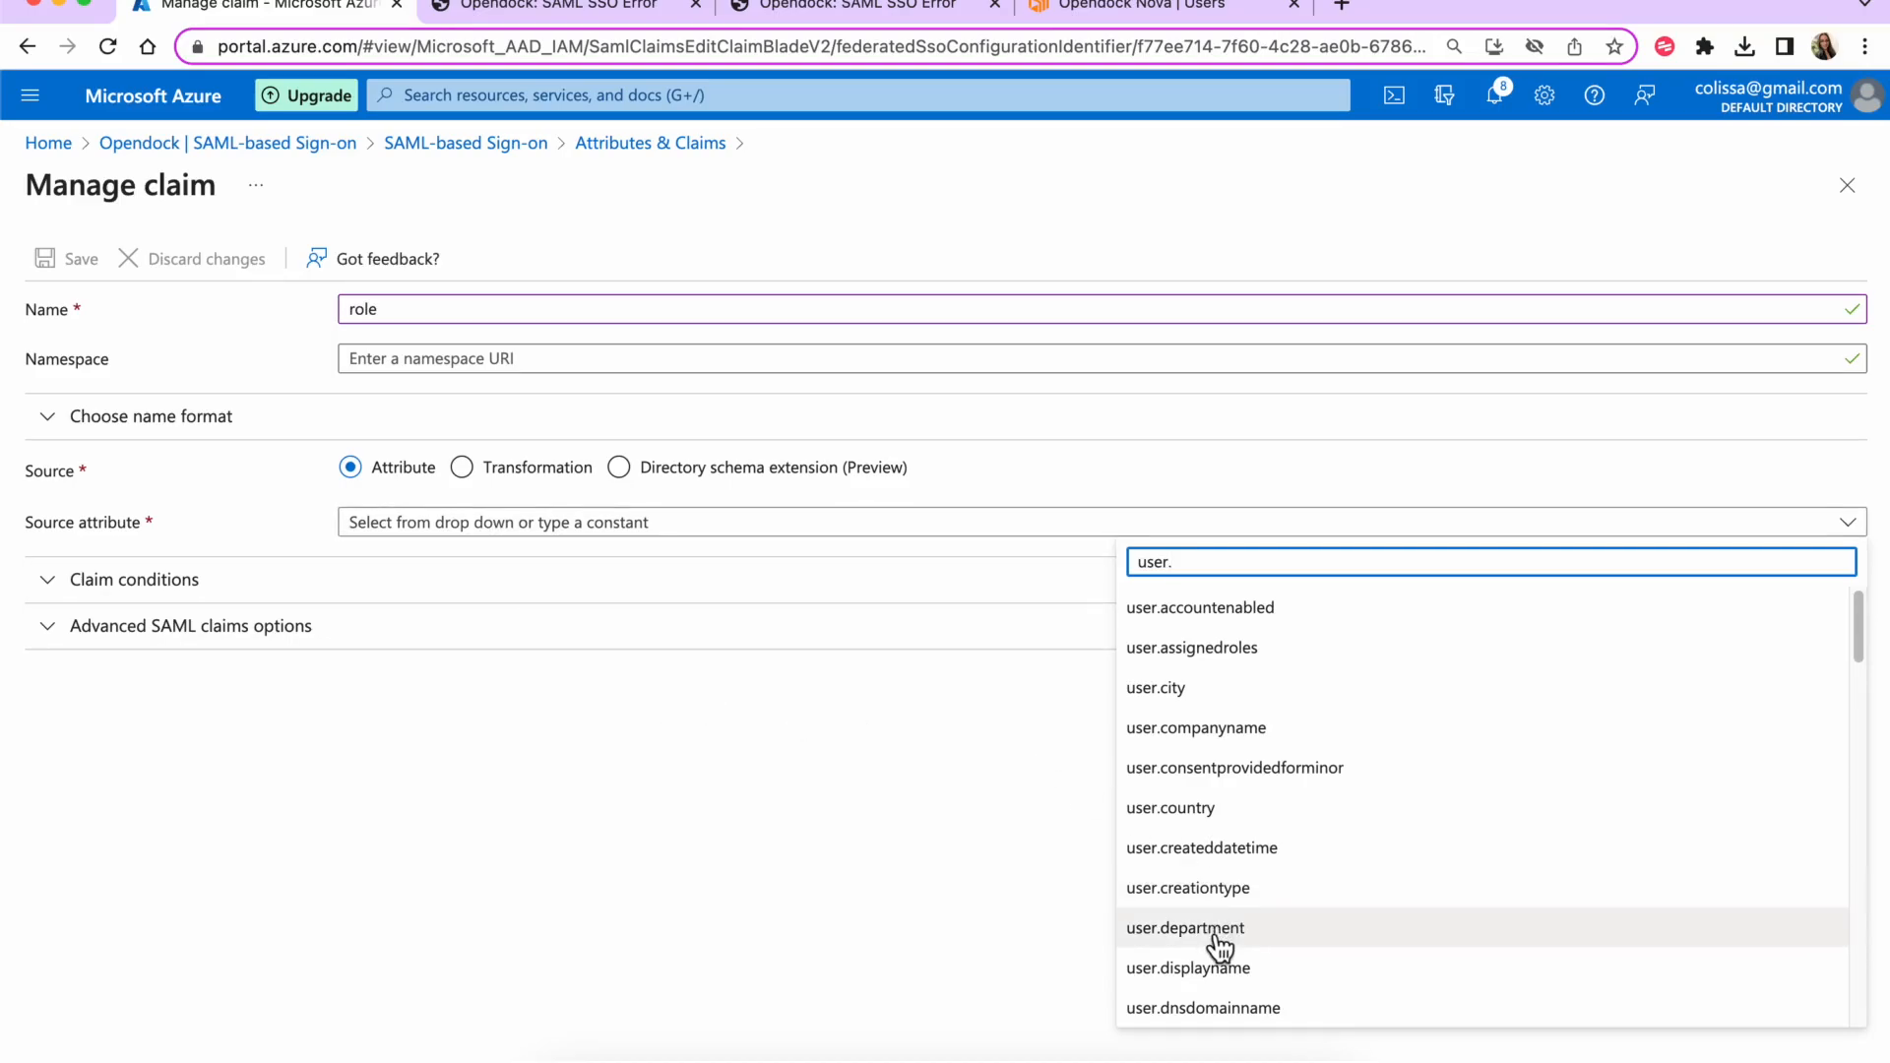
pyautogui.click(1185, 928)
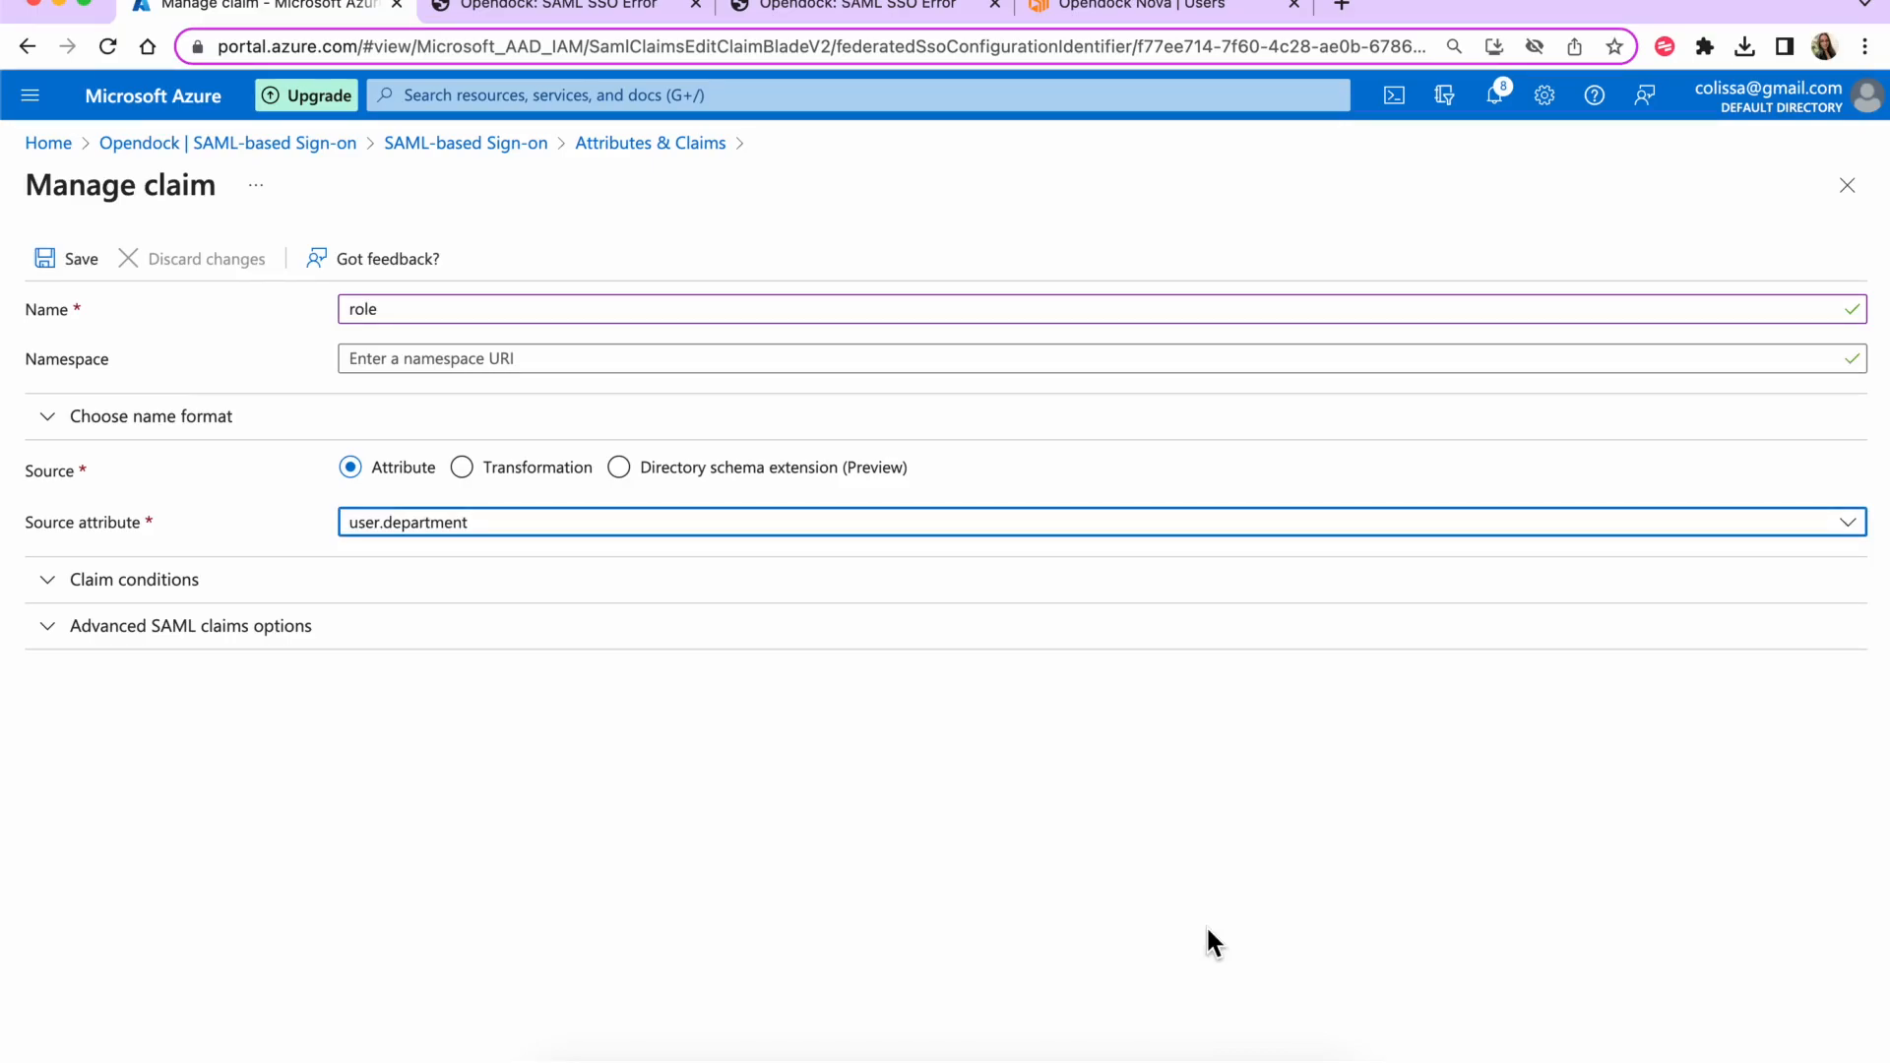
pyautogui.click(57, 271)
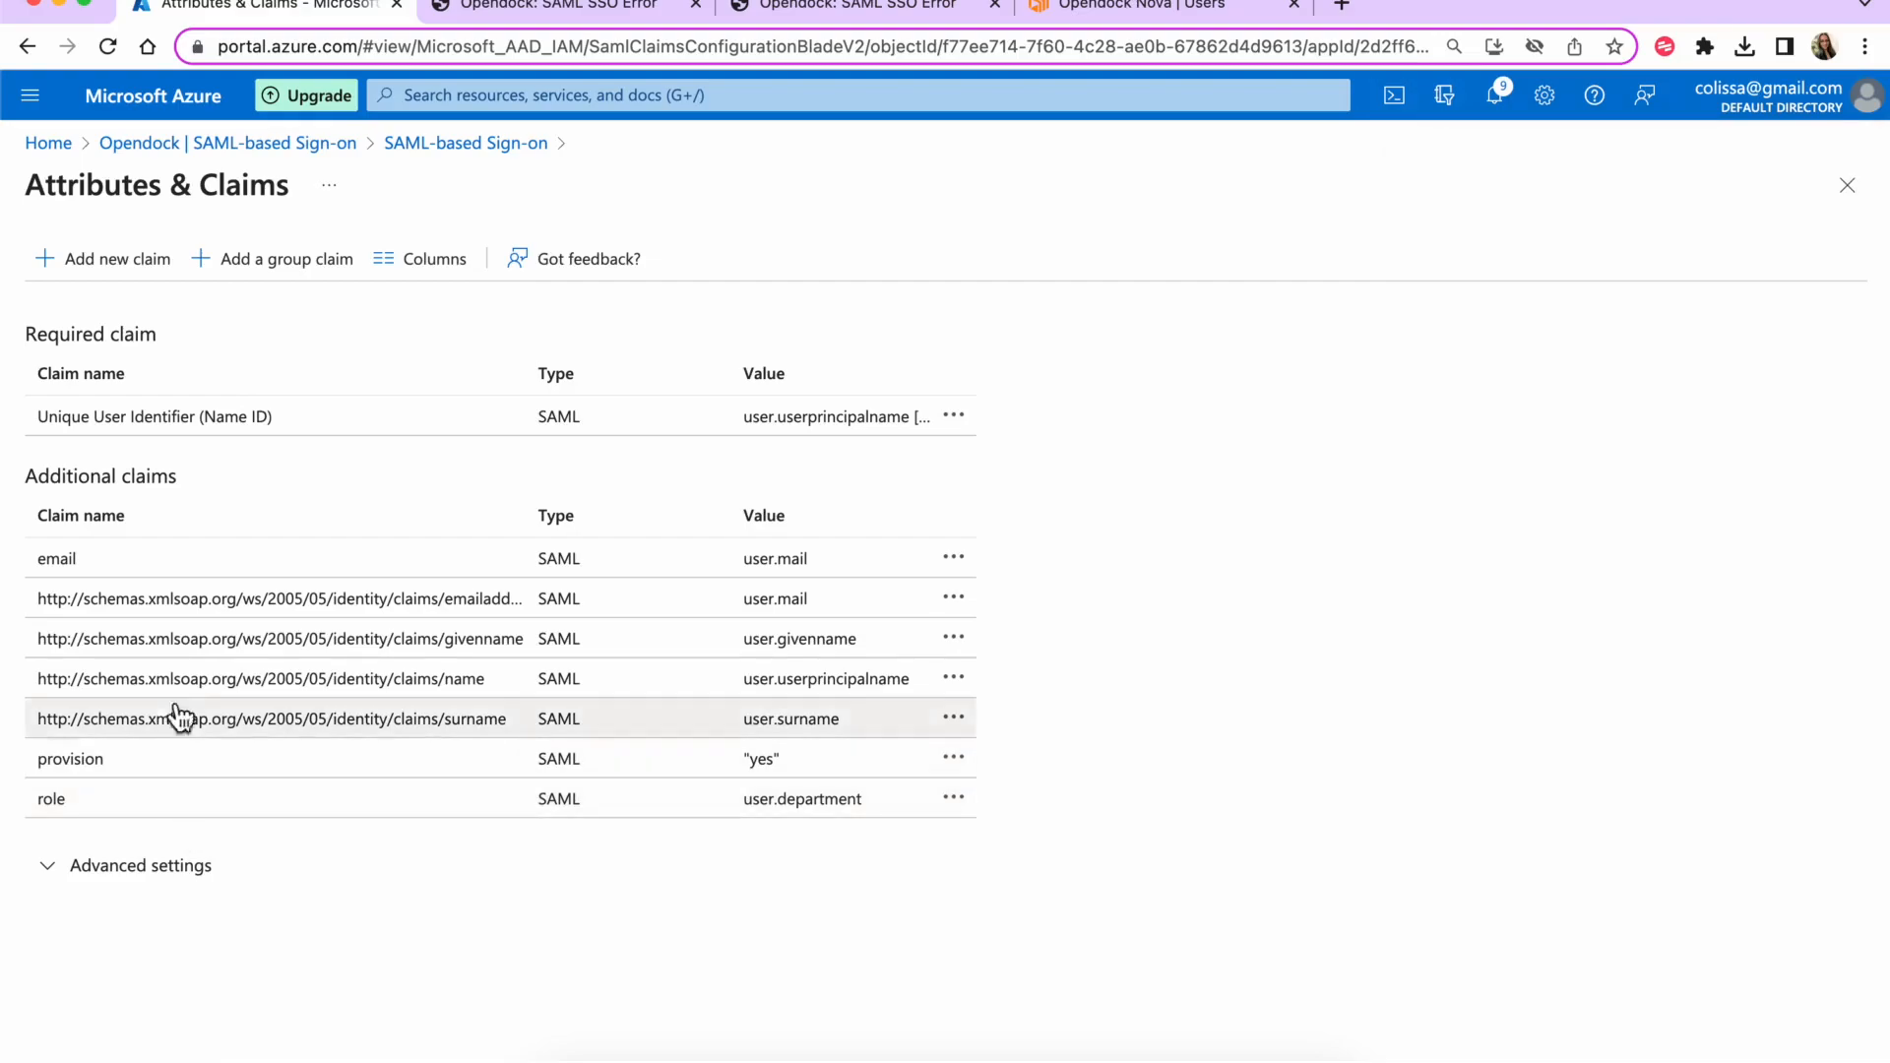
# - Set the assigned Opendock user's Department property to 'operator' and save
pyautogui.click(1847, 185)
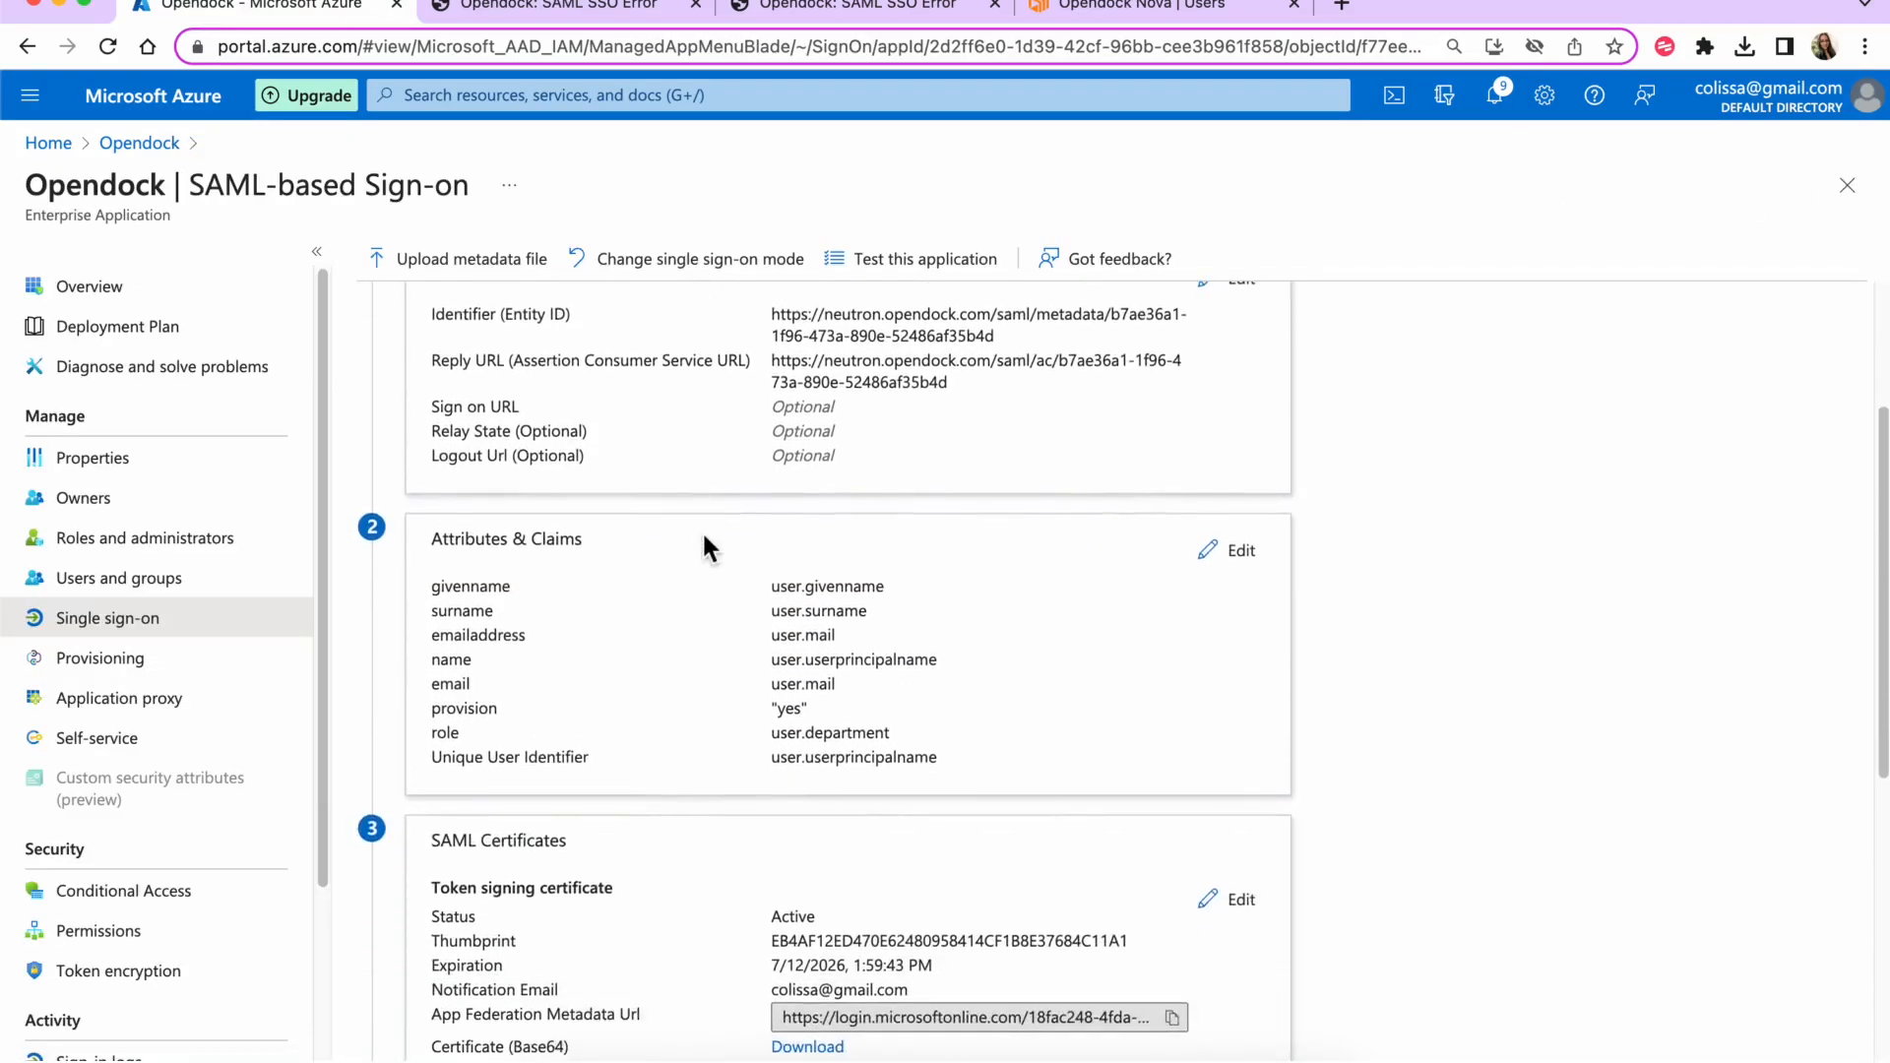
pyautogui.click(119, 583)
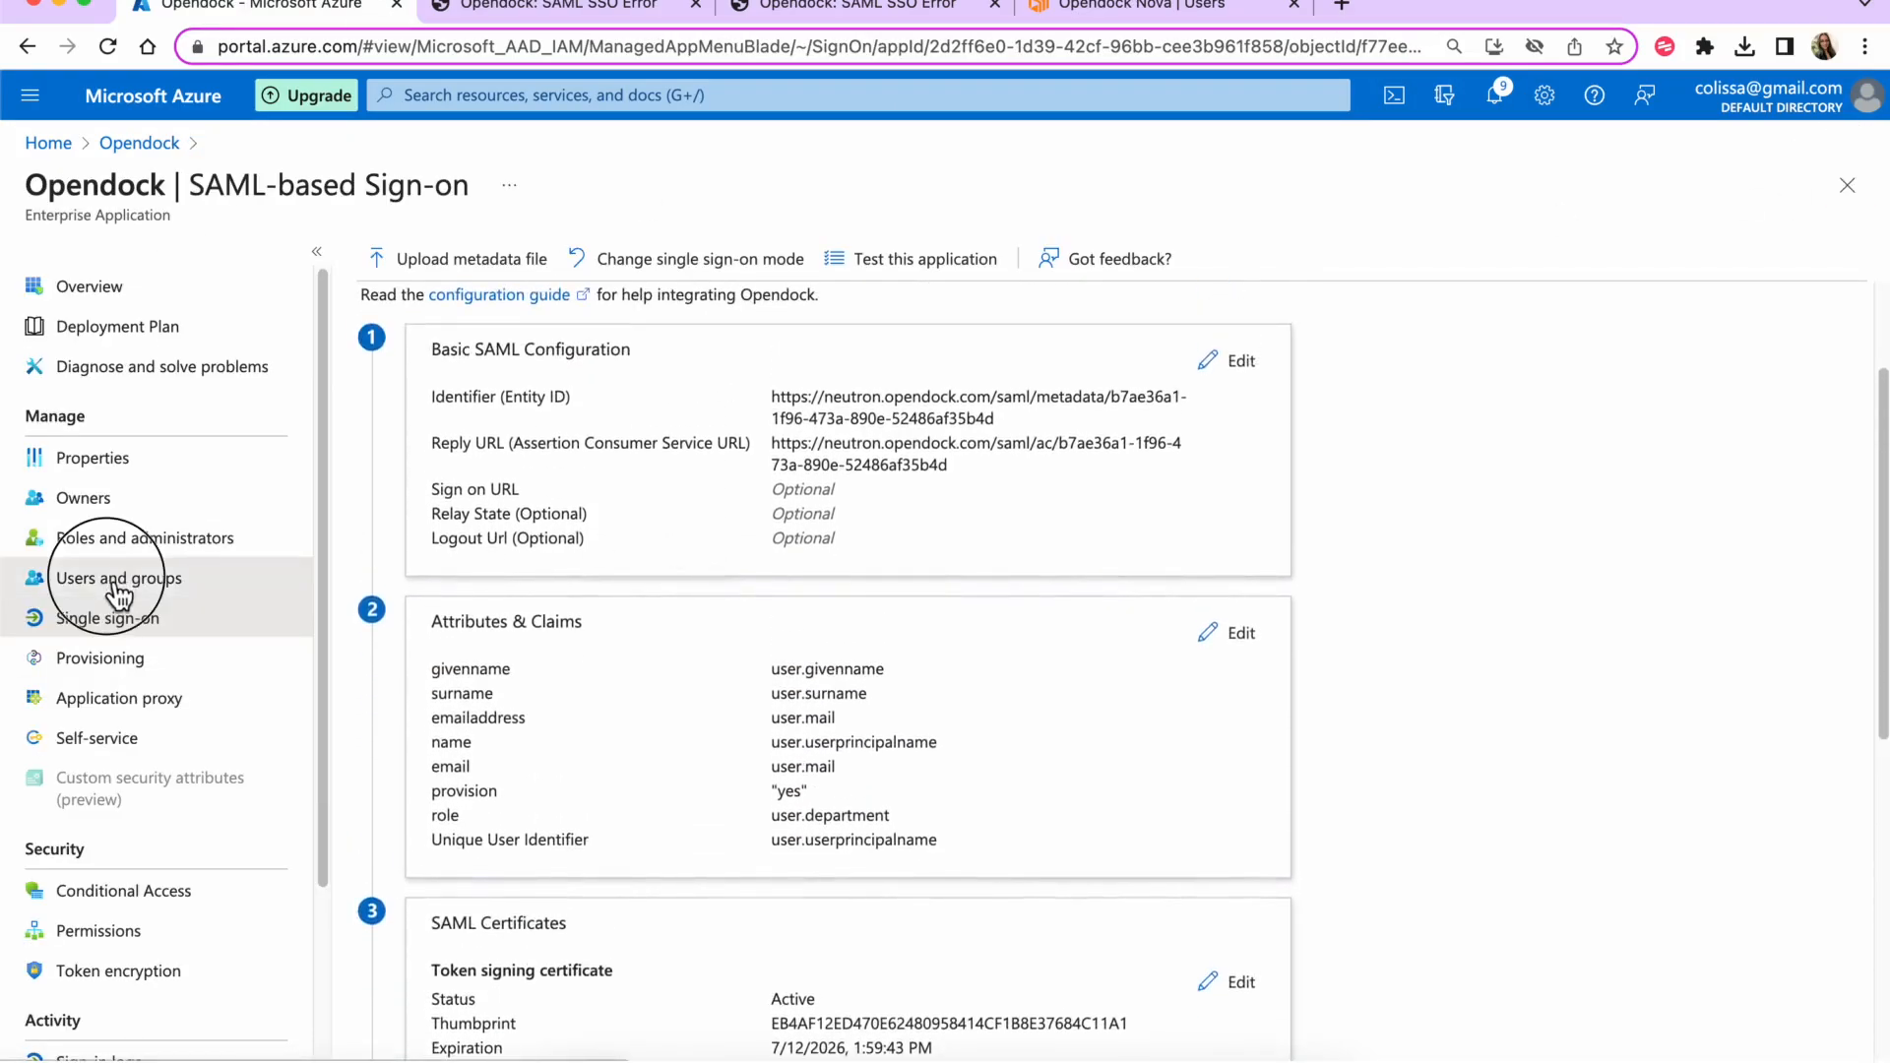
pyautogui.click(520, 535)
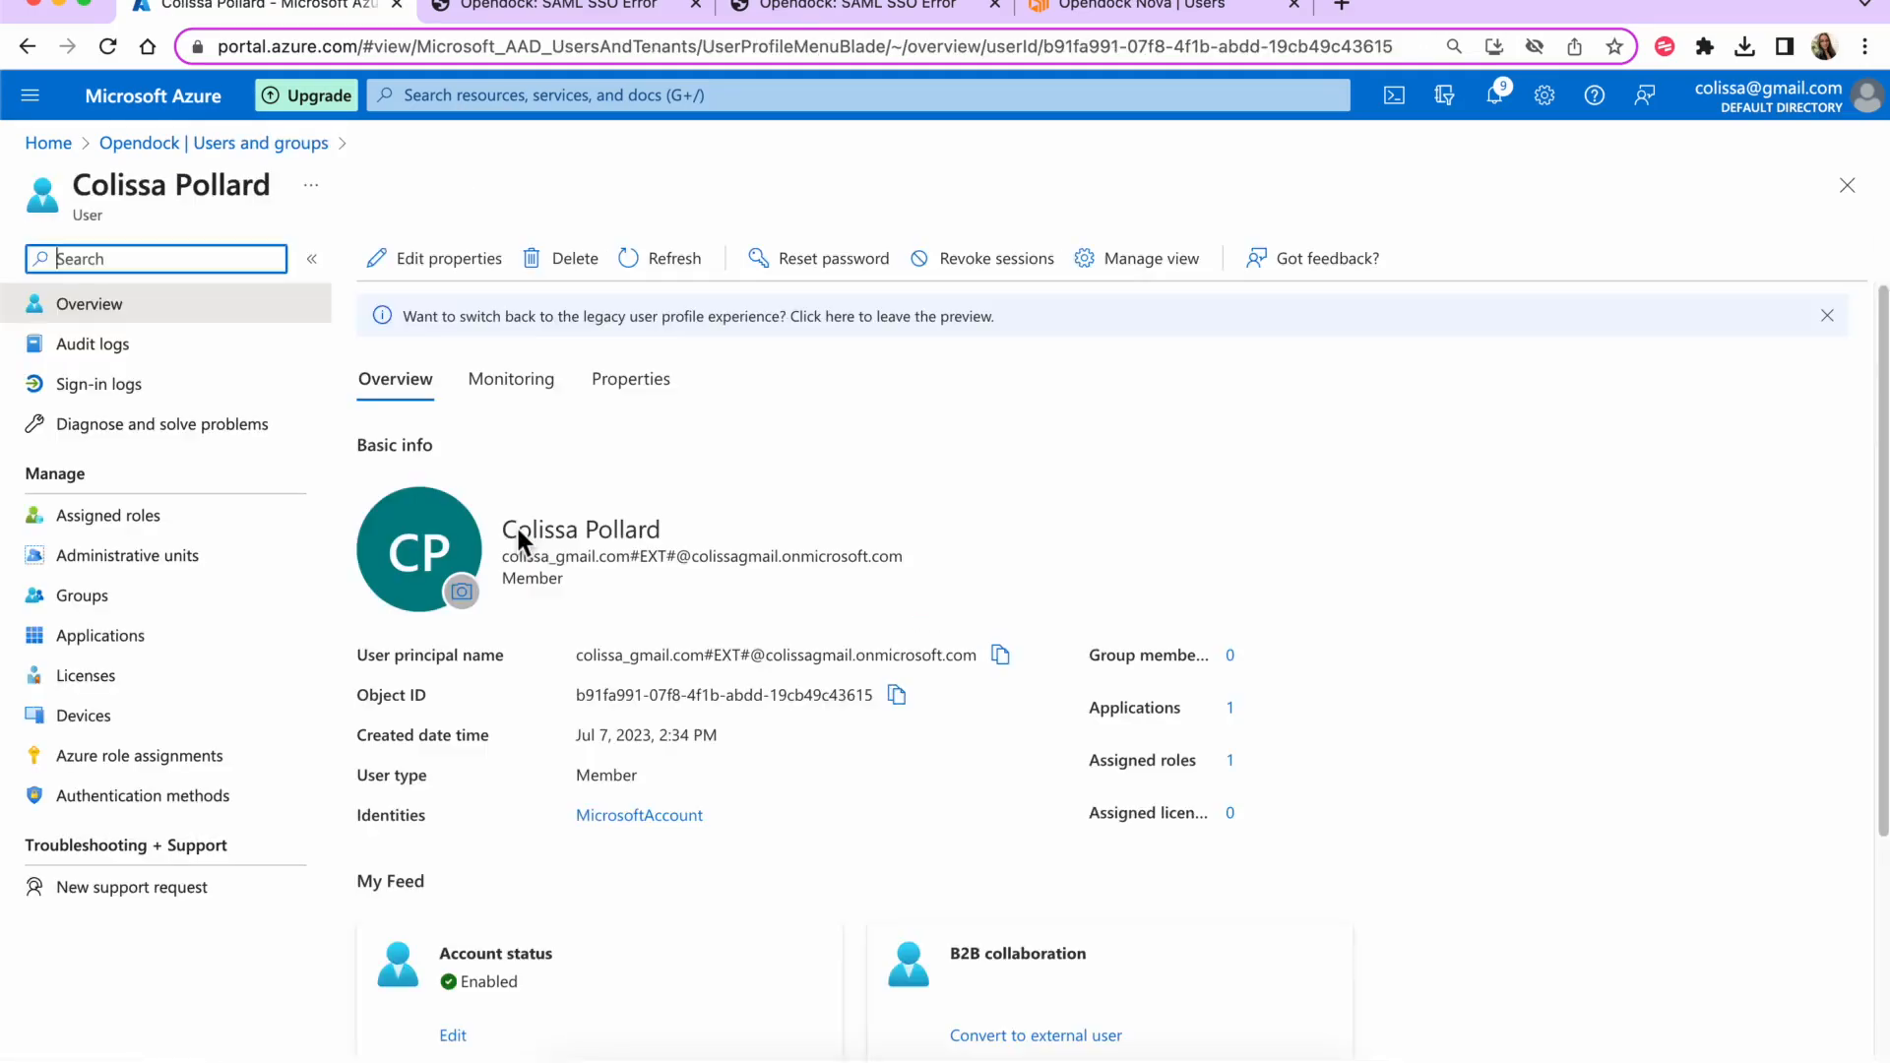
pyautogui.click(445, 260)
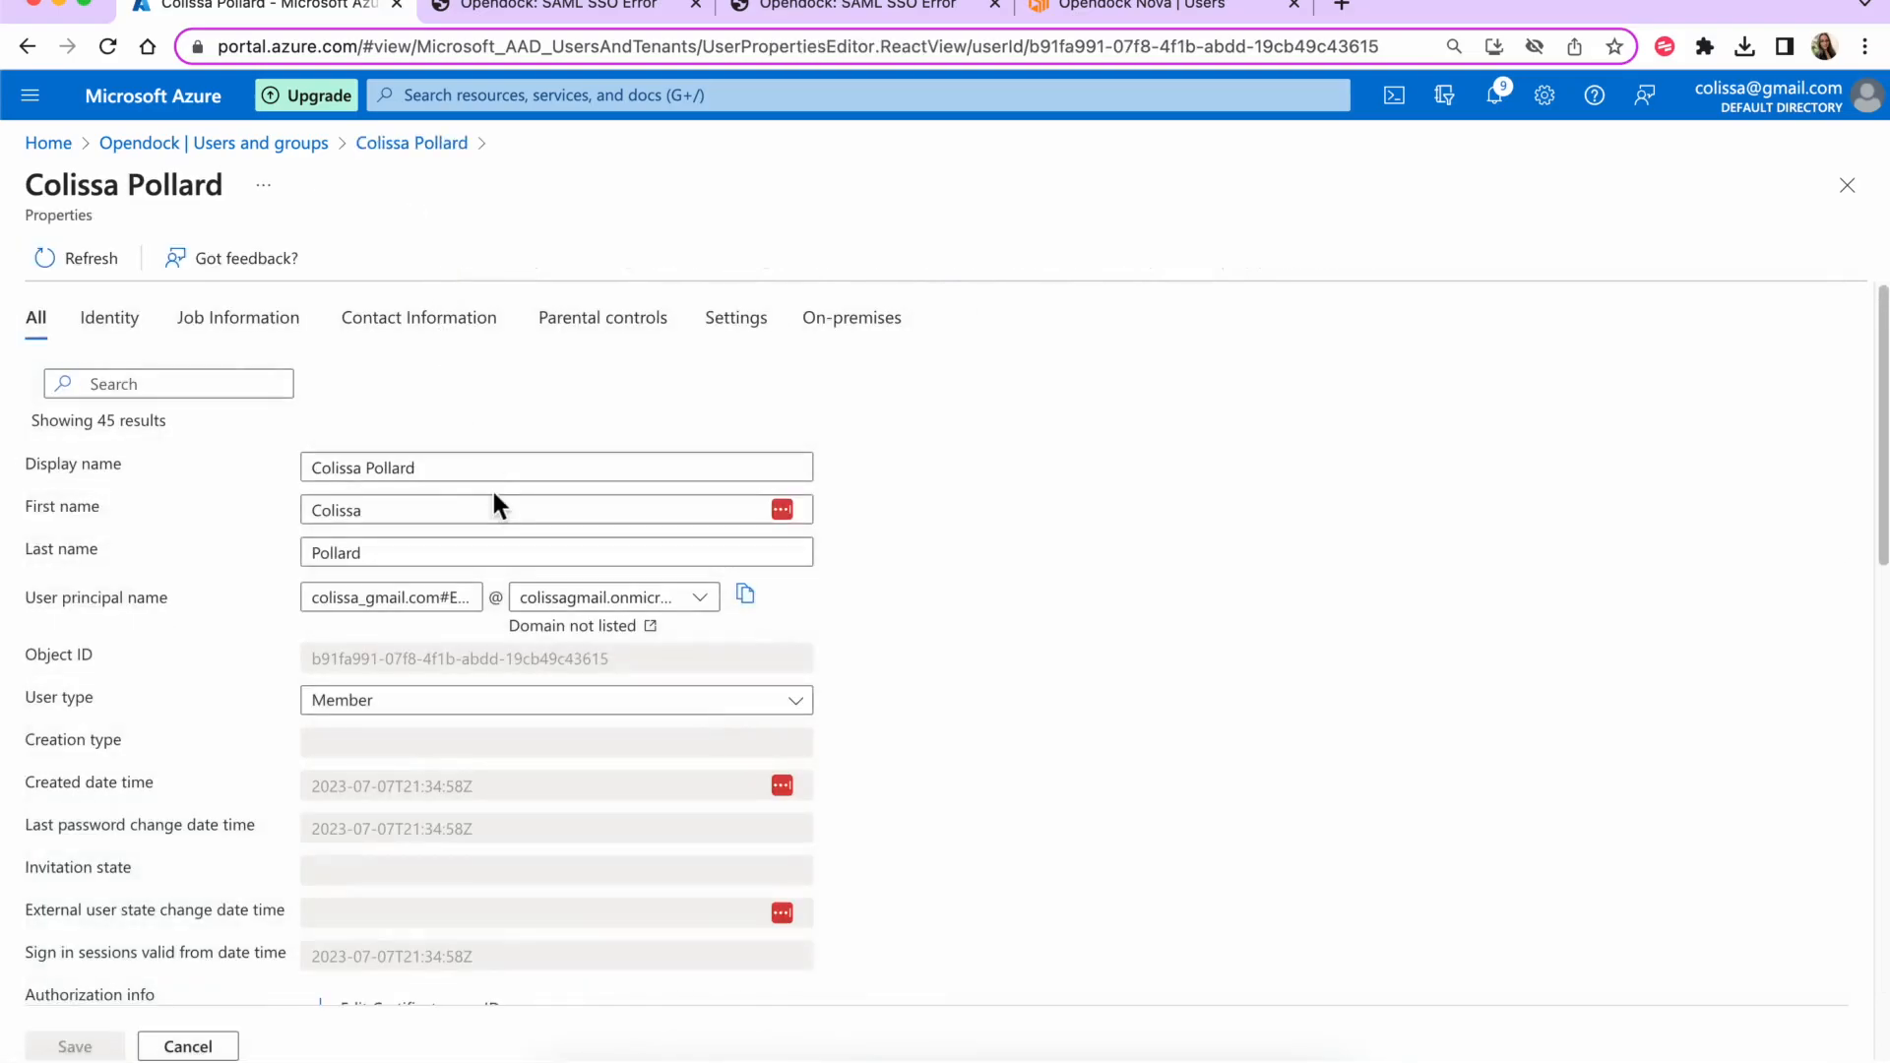
pyautogui.scroll(-5, 494, 500)
pyautogui.scroll(-1, 493, 488)
pyautogui.click(346, 663)
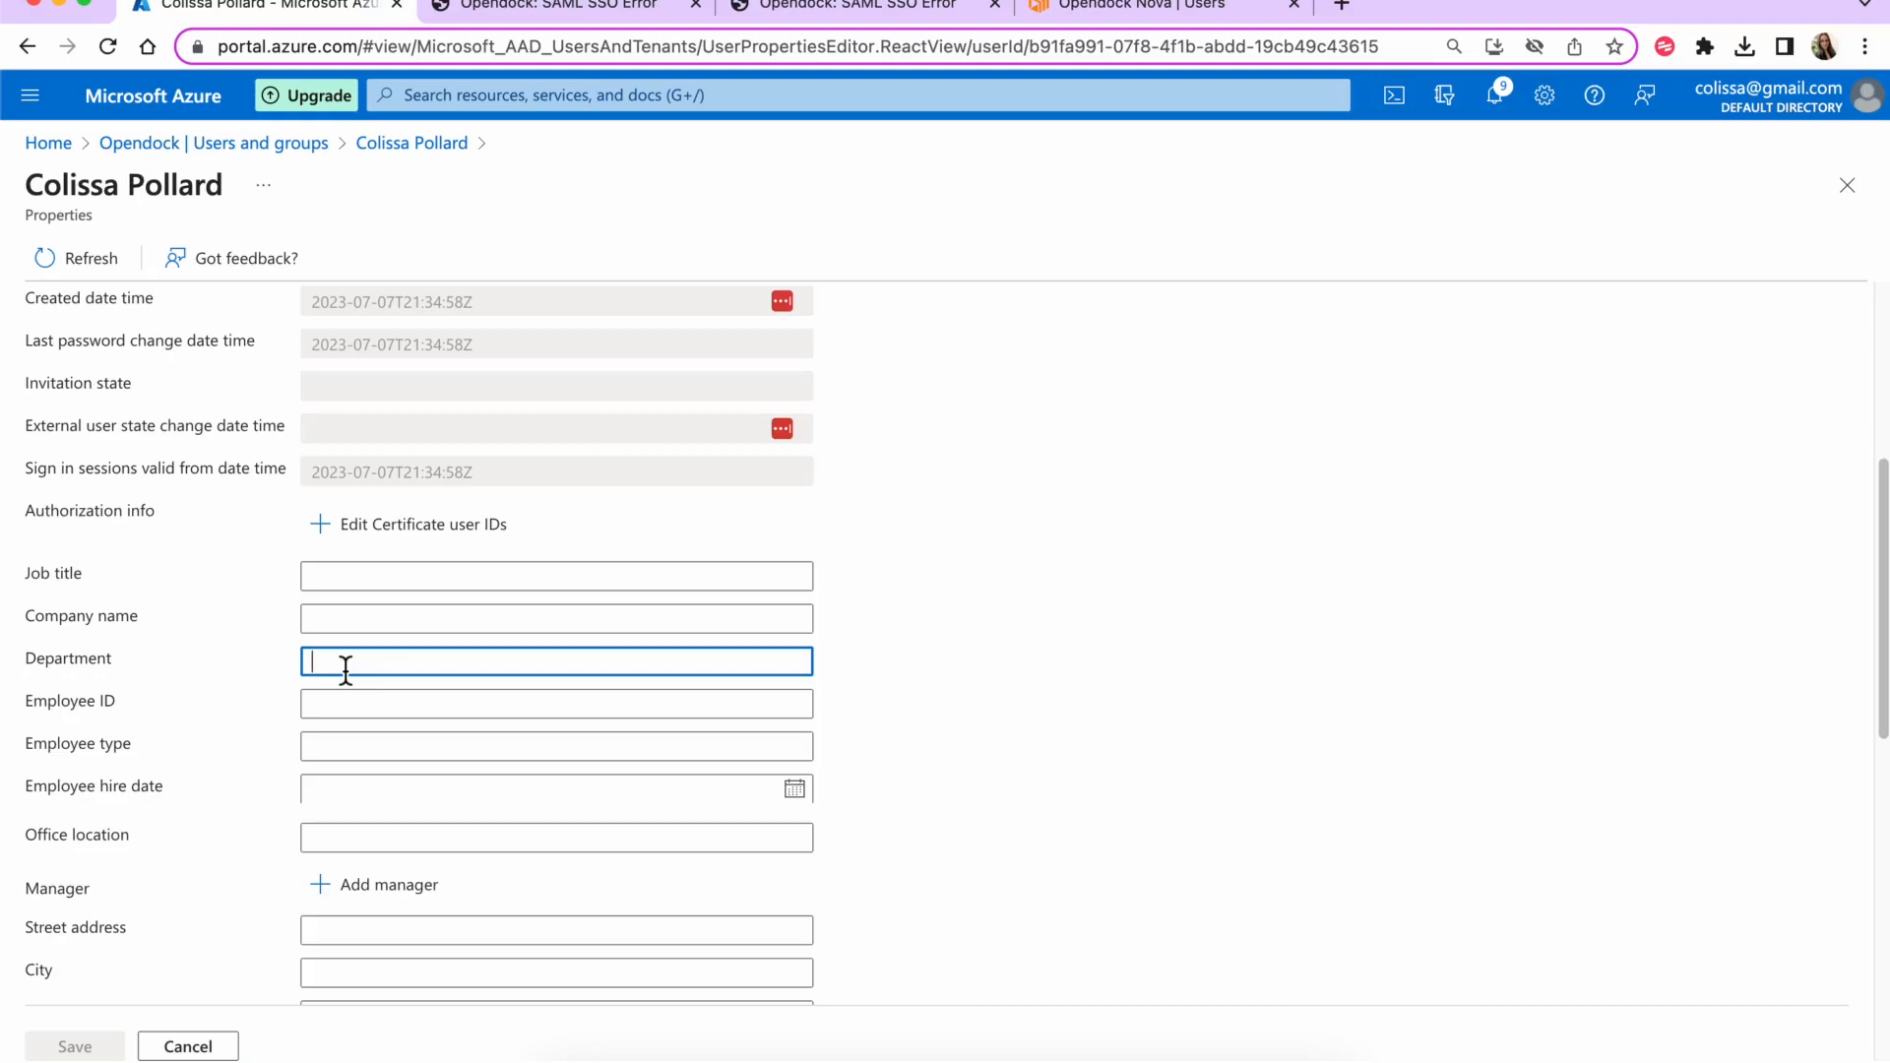
pyautogui.write('operator')
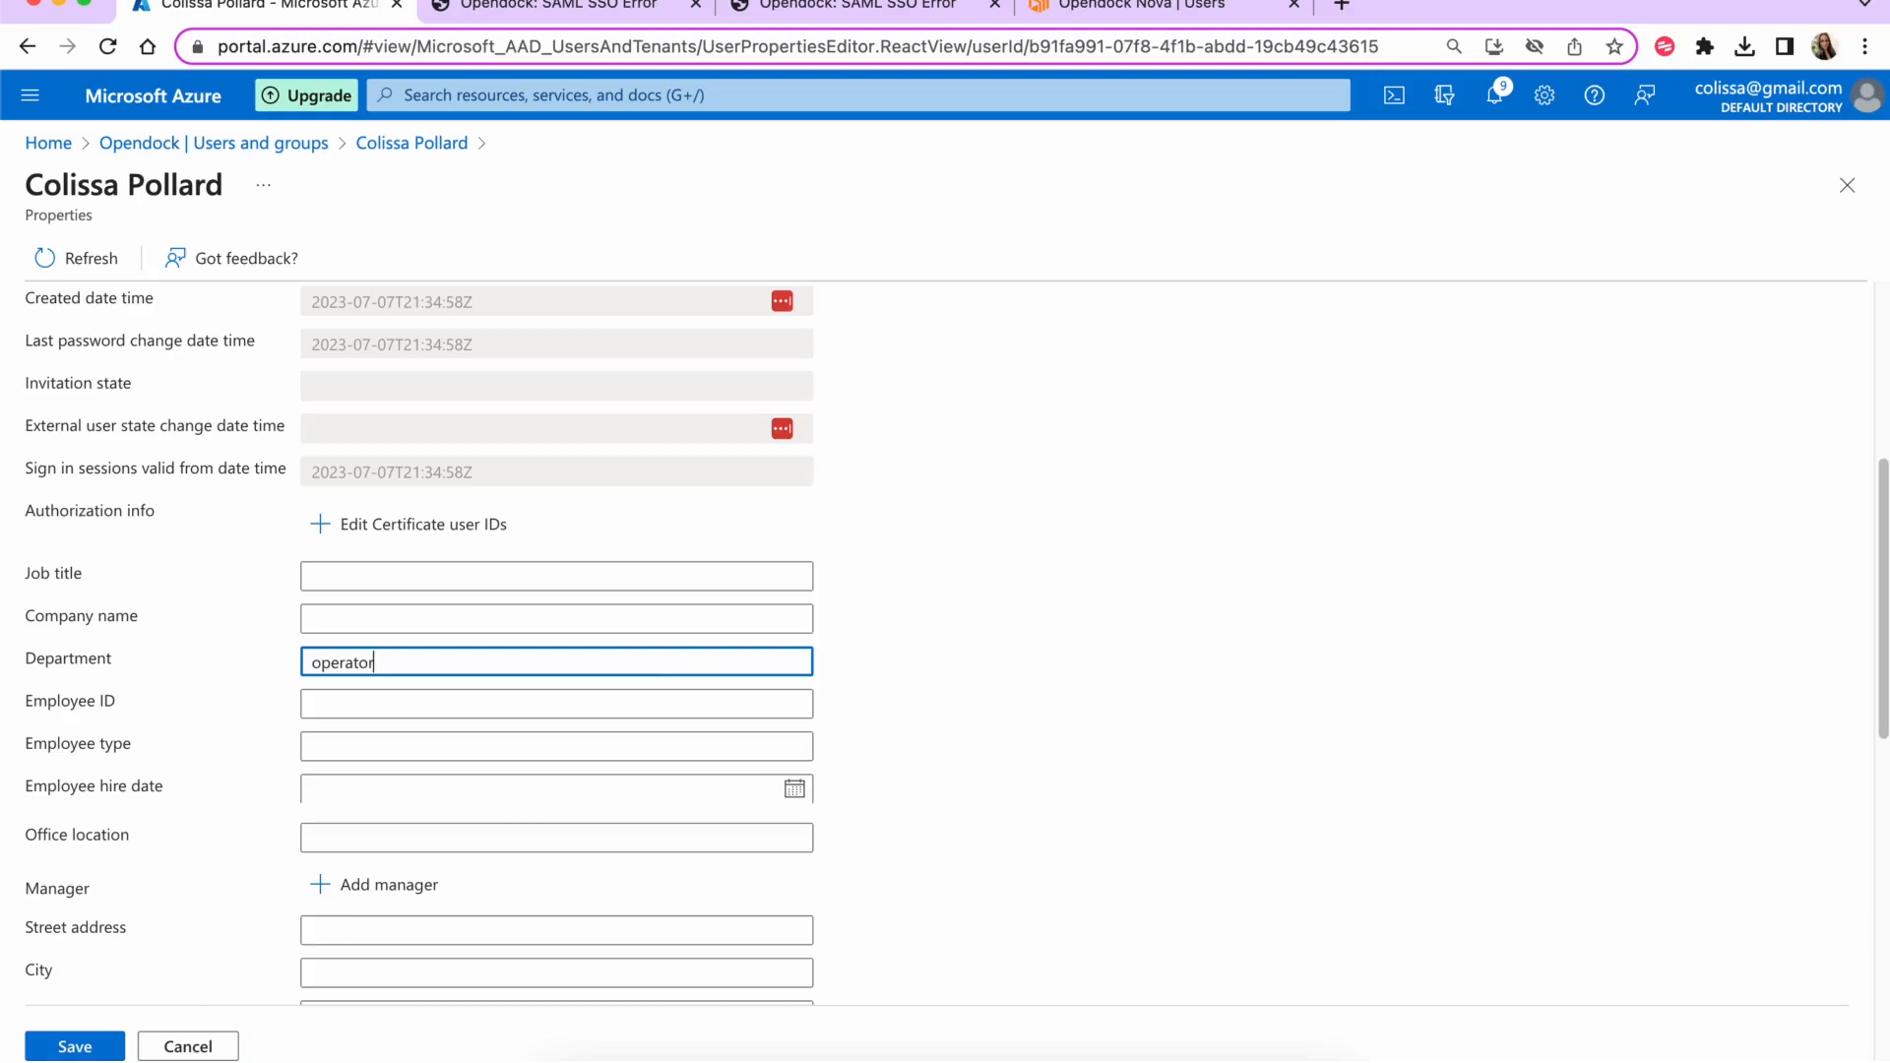
pyautogui.click(61, 1043)
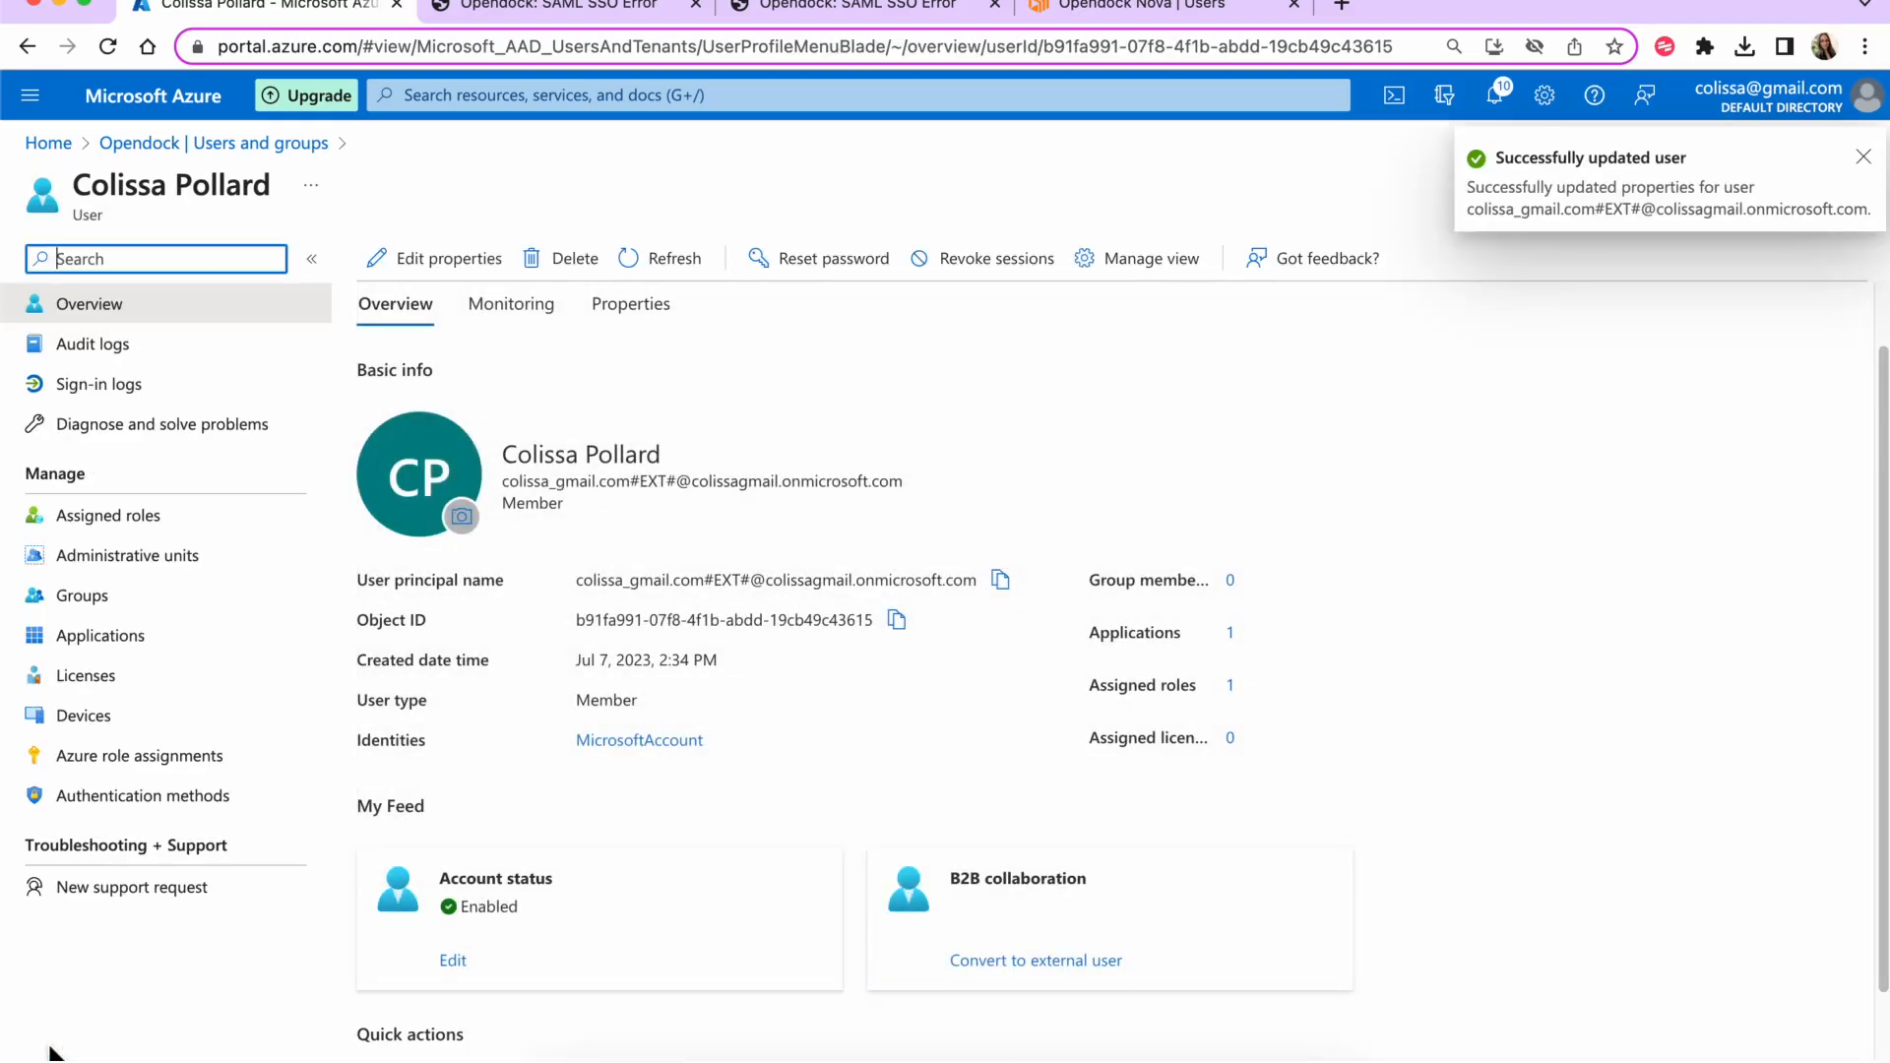
# - Confirm on the user's Properties tab that Department now reads operator
pyautogui.scroll(-2, 691, 833)
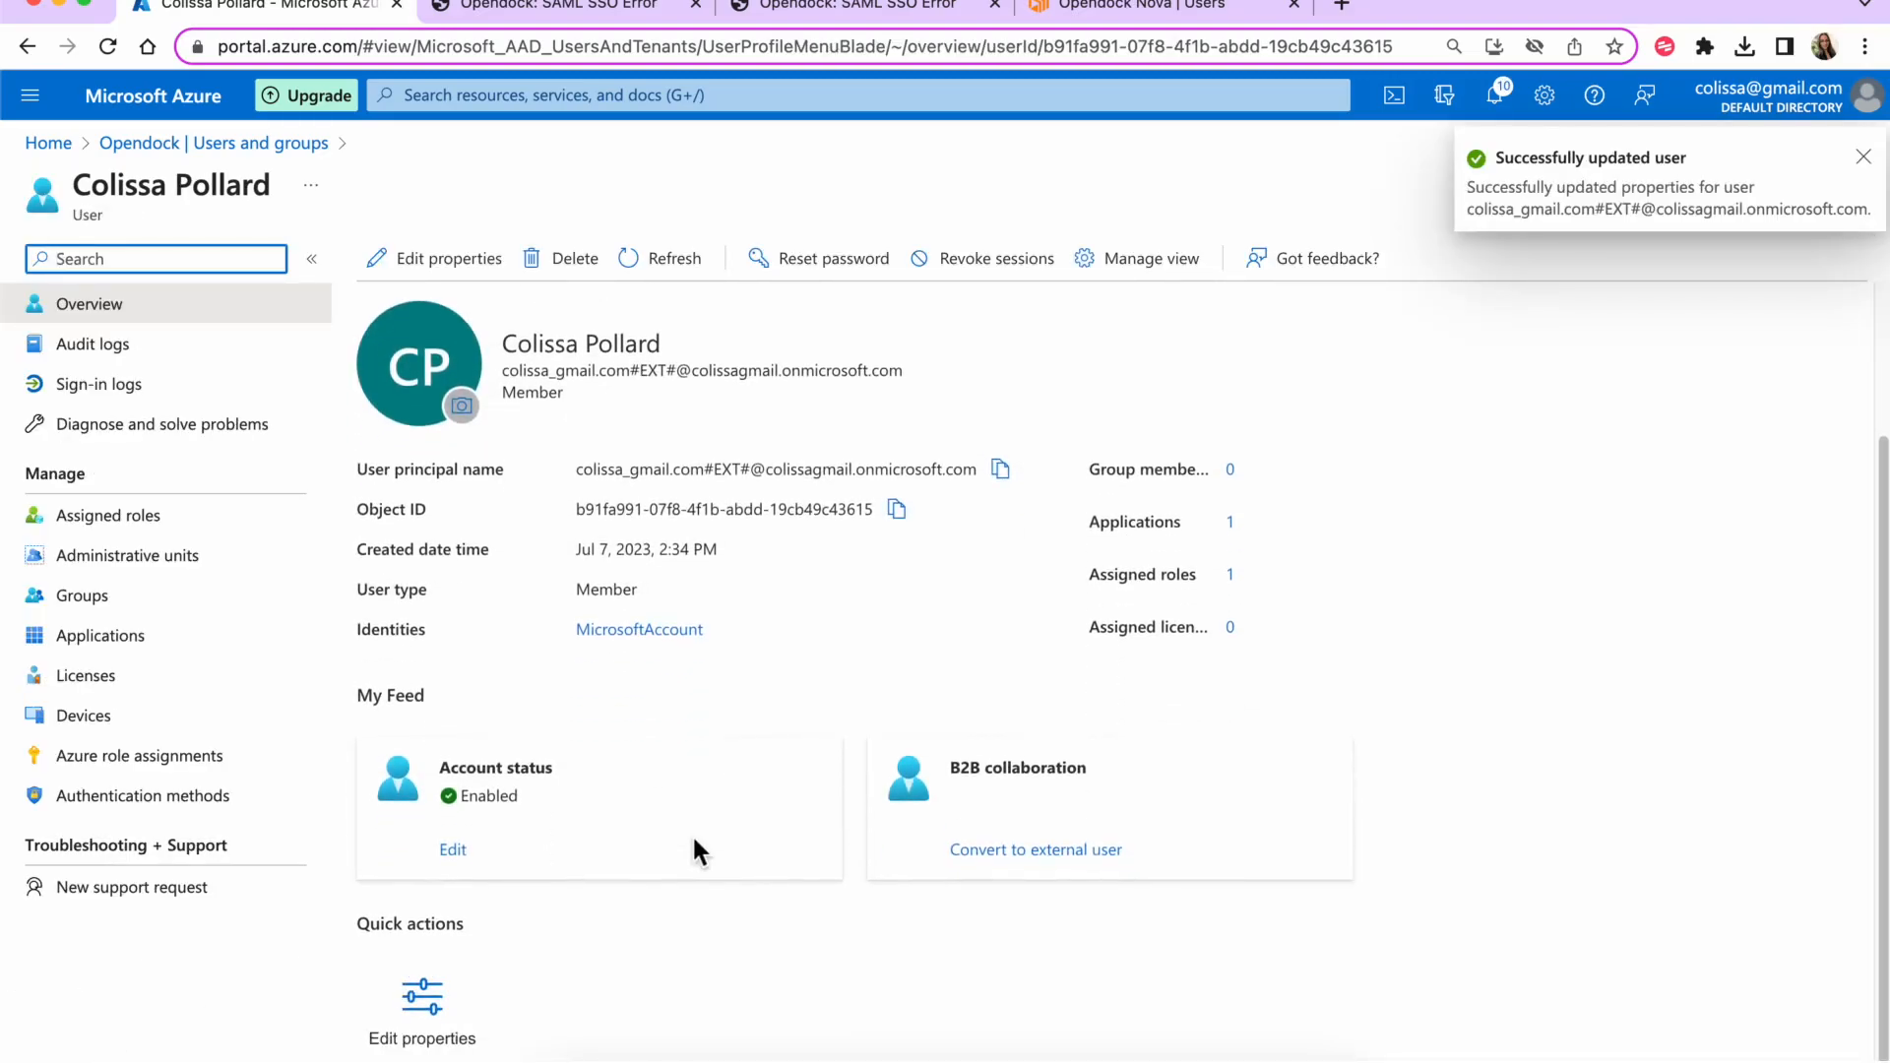
pyautogui.click(649, 382)
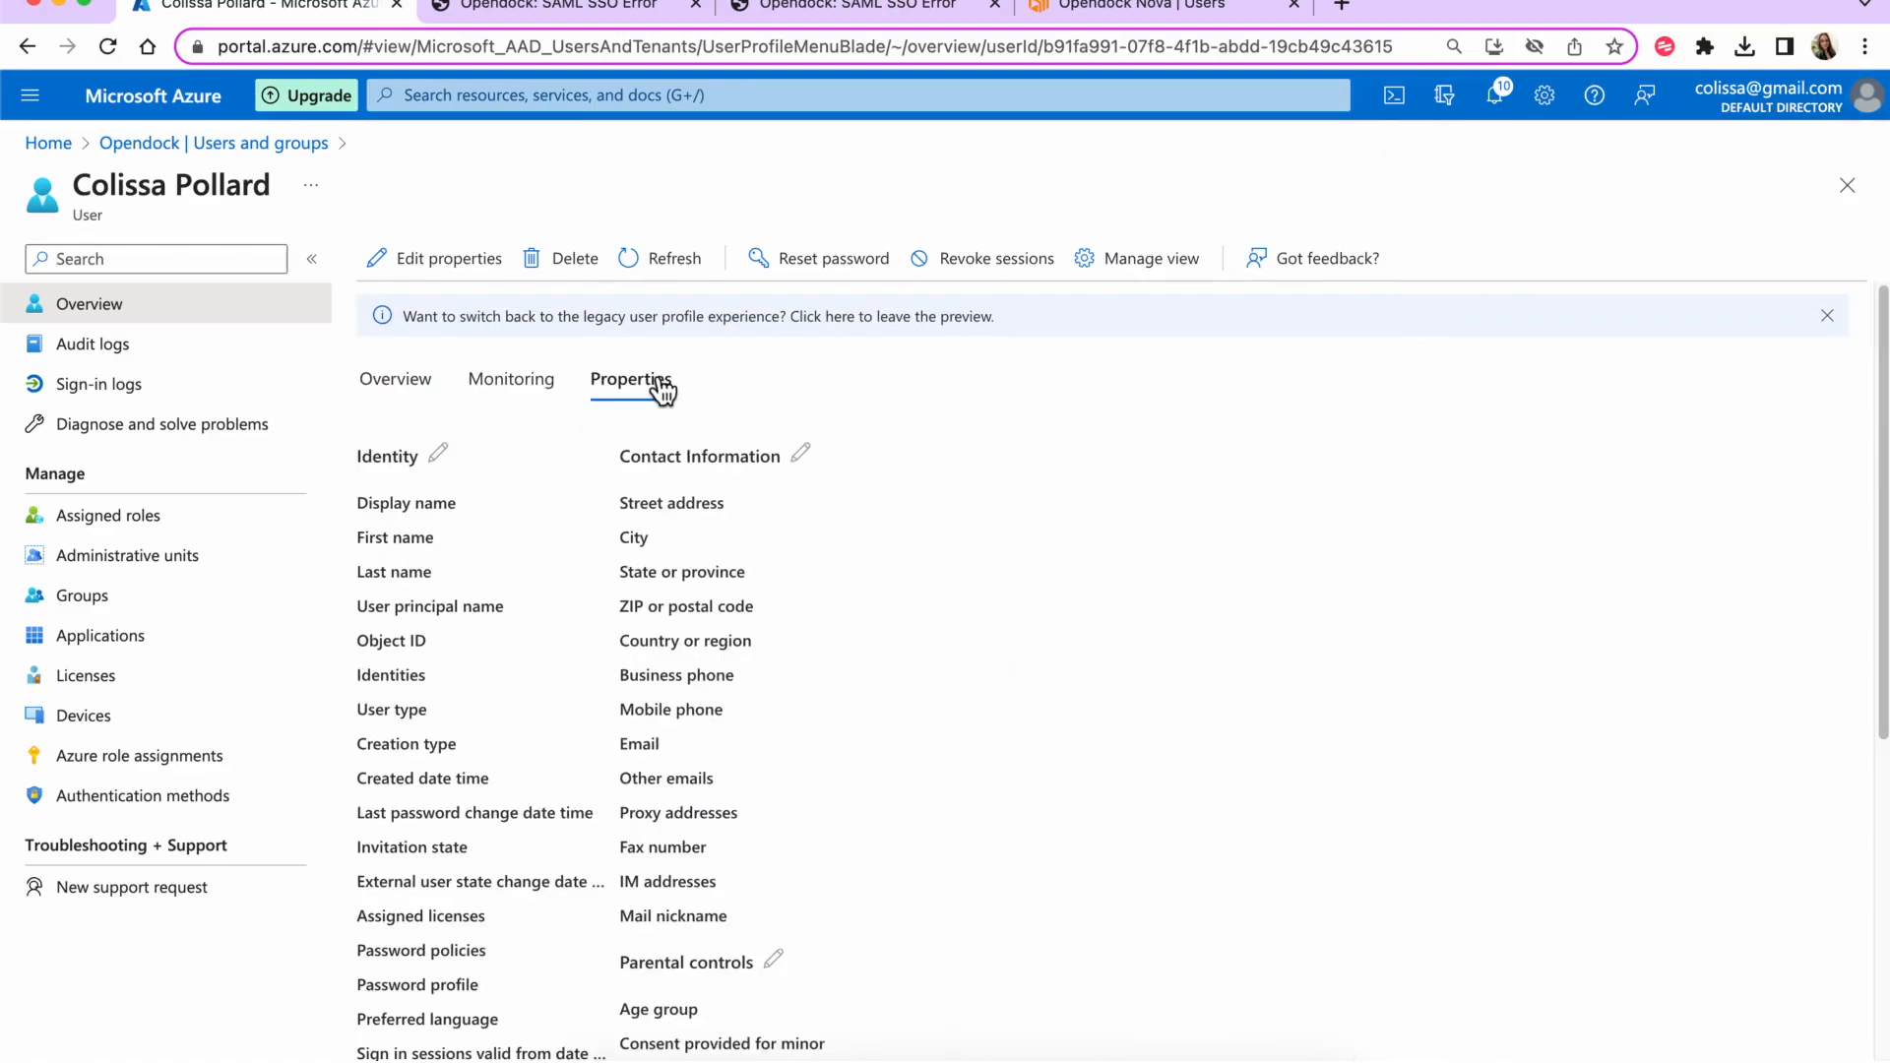
pyautogui.scroll(-5, 617, 657)
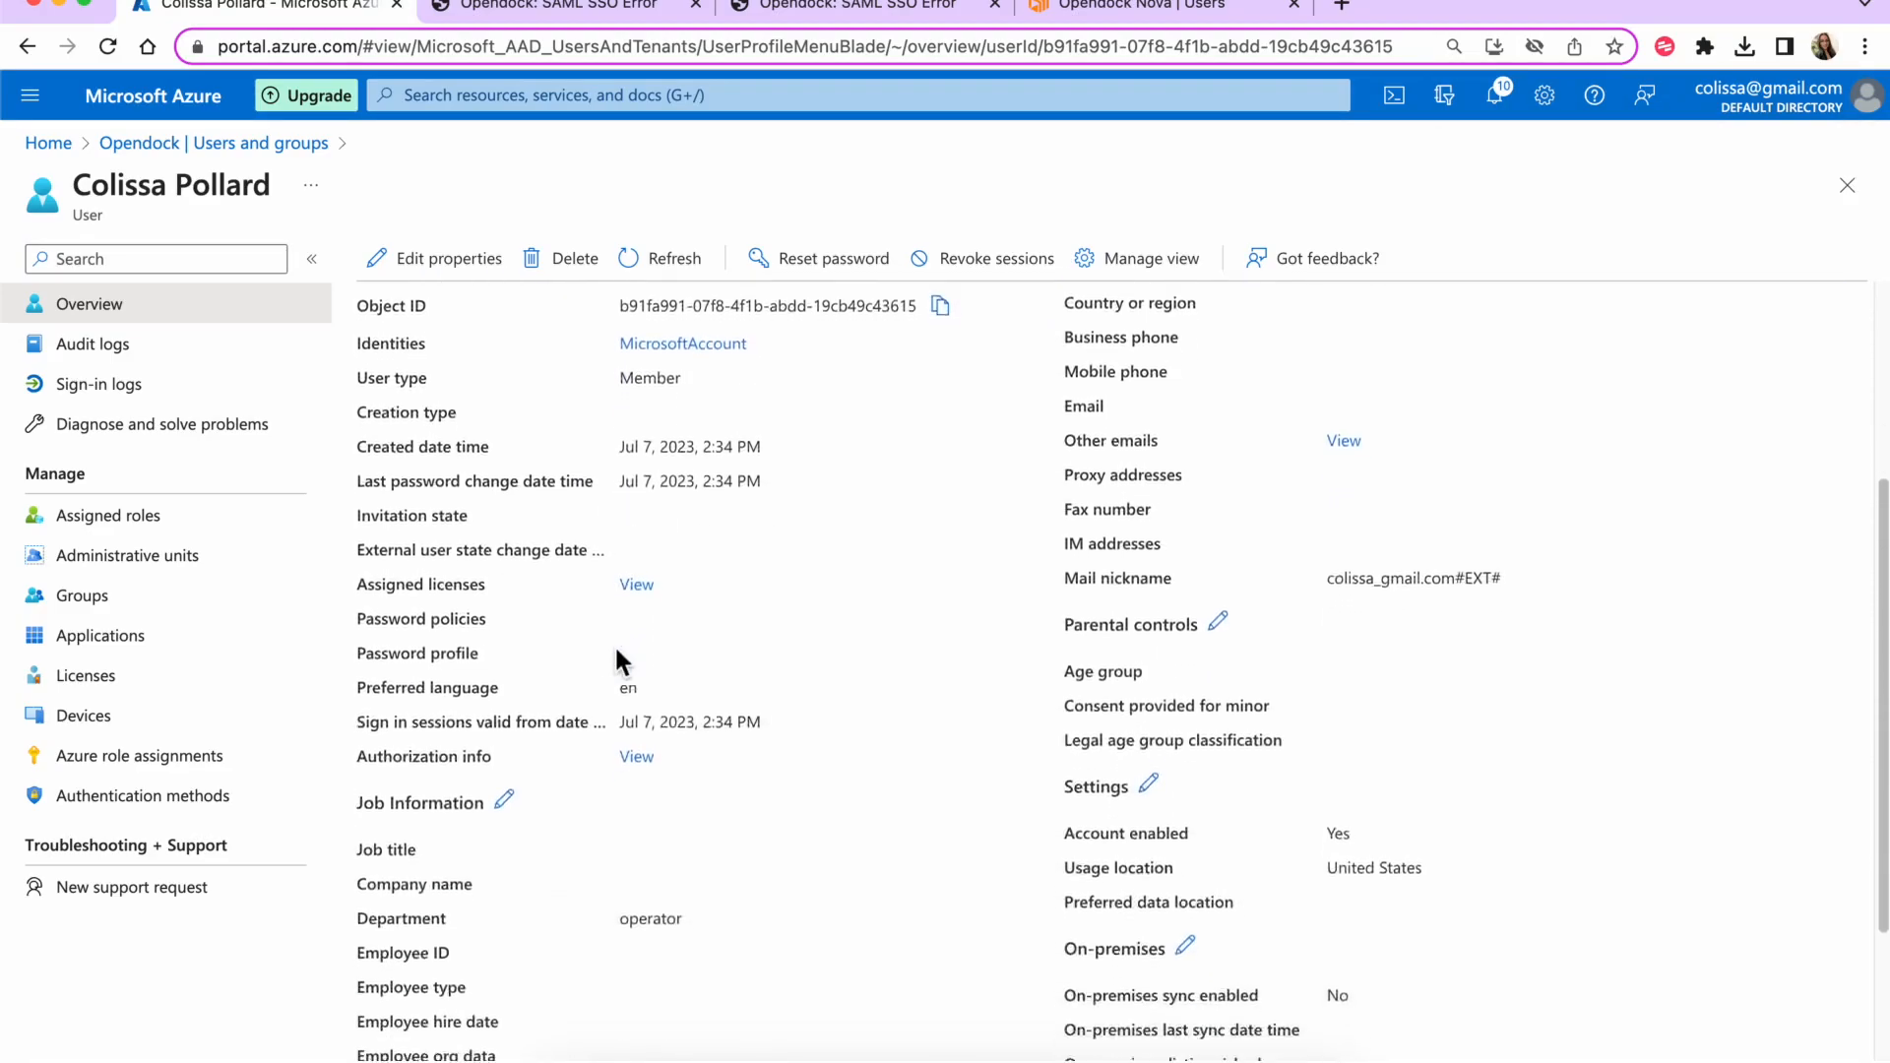
pyautogui.doubleClick(635, 778)
pyautogui.scroll(5, 723, 778)
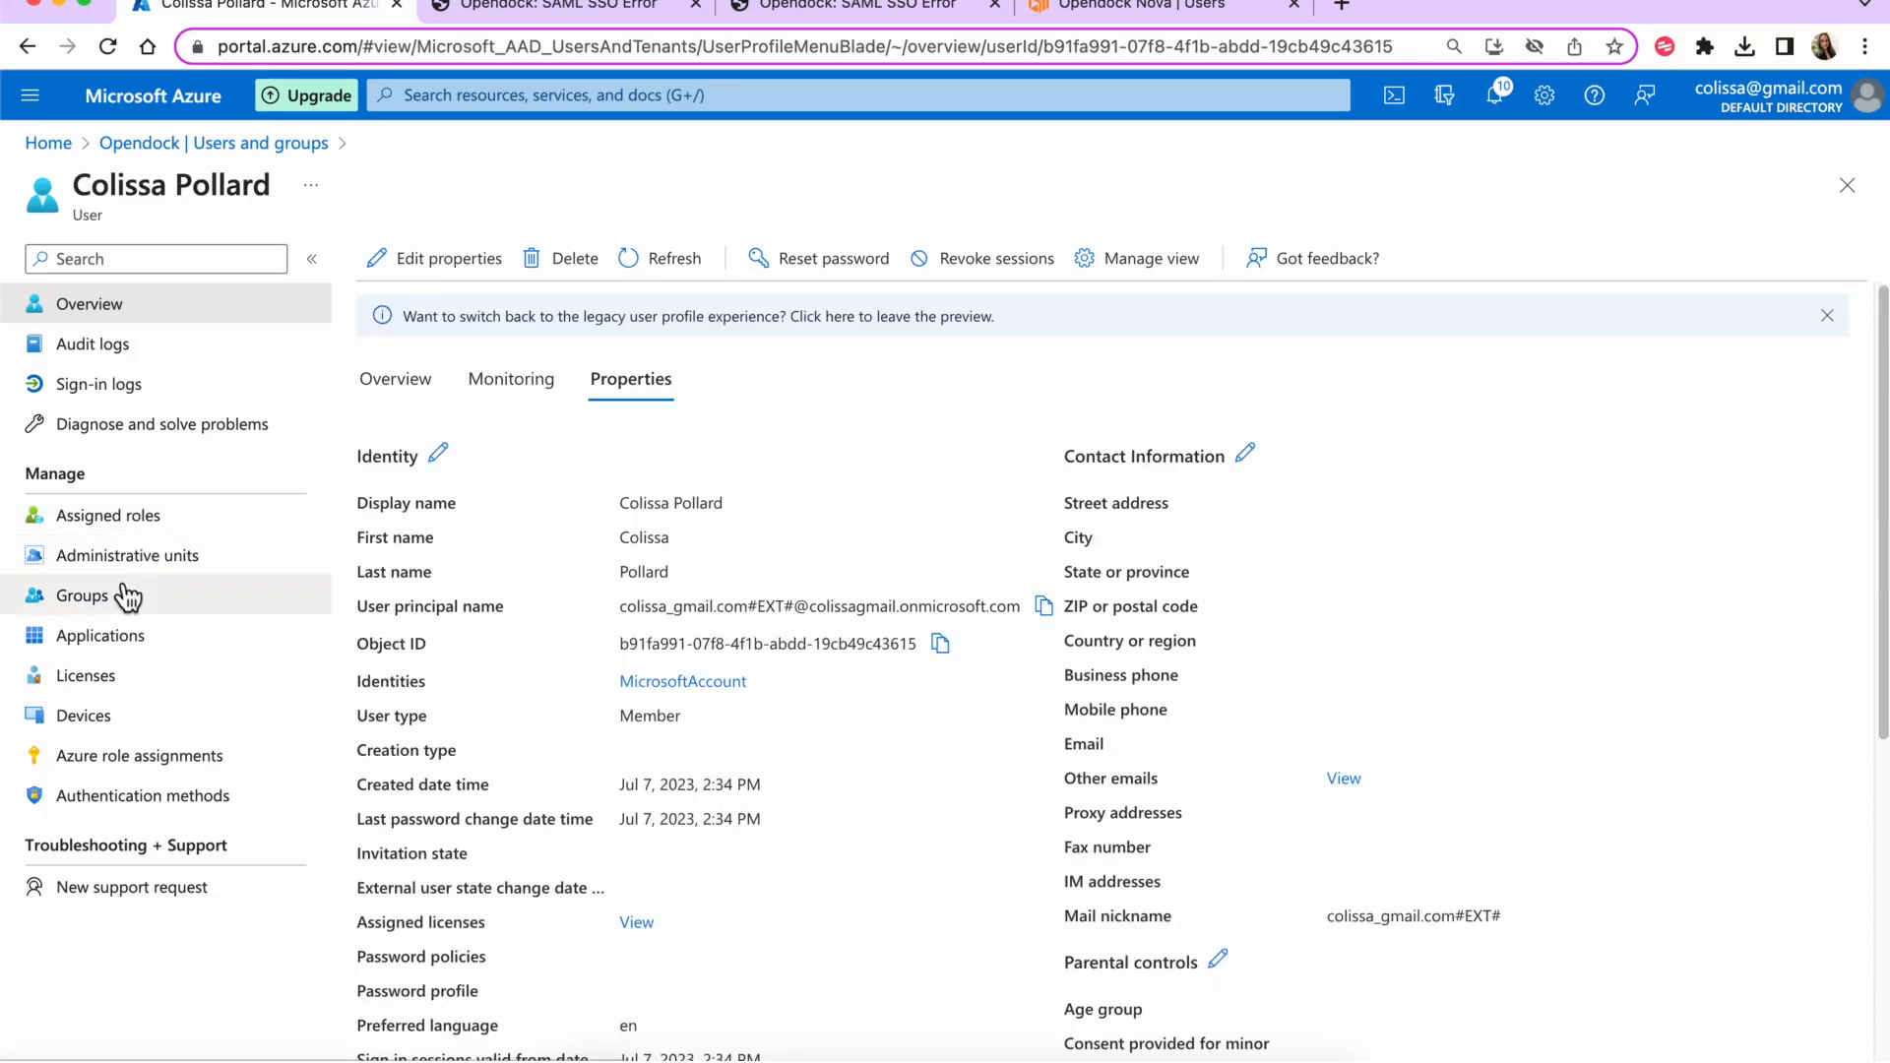
pyautogui.click(1859, 197)
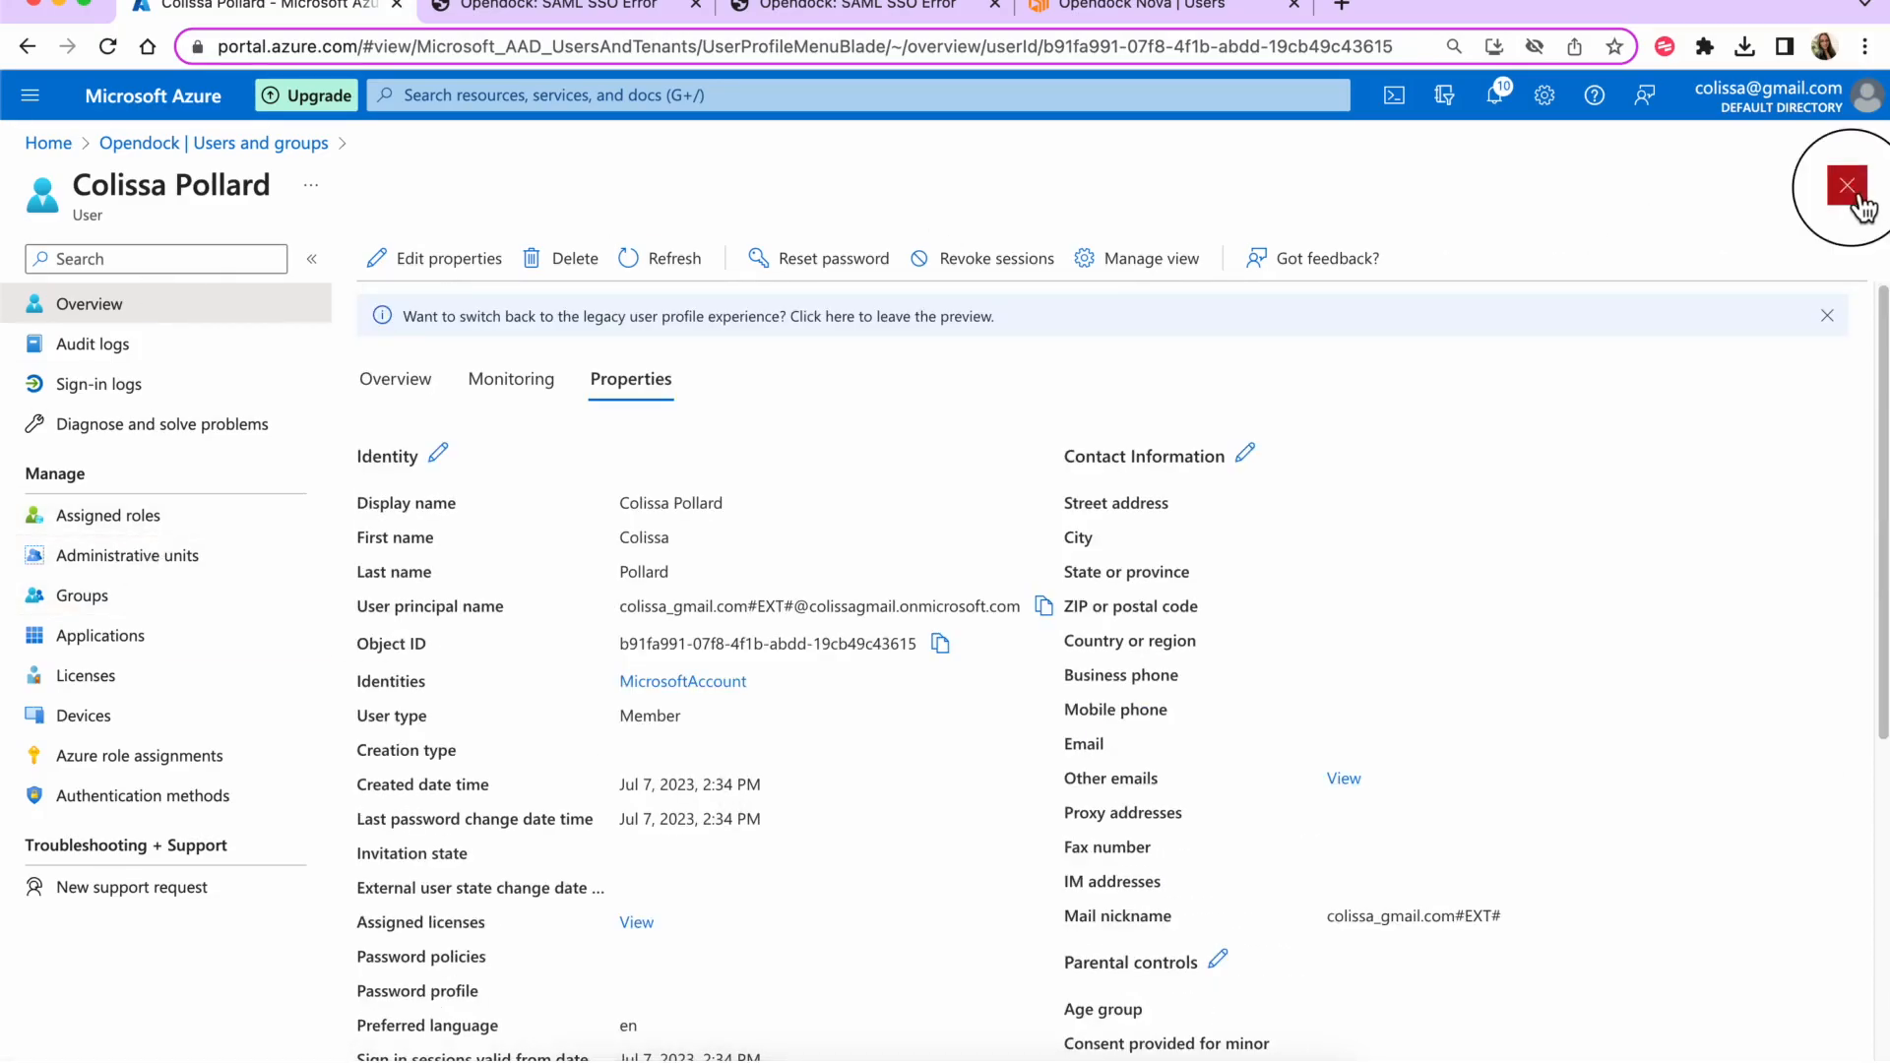
# - Run the single sign-on test again, signing in to Opendock
pyautogui.click(108, 620)
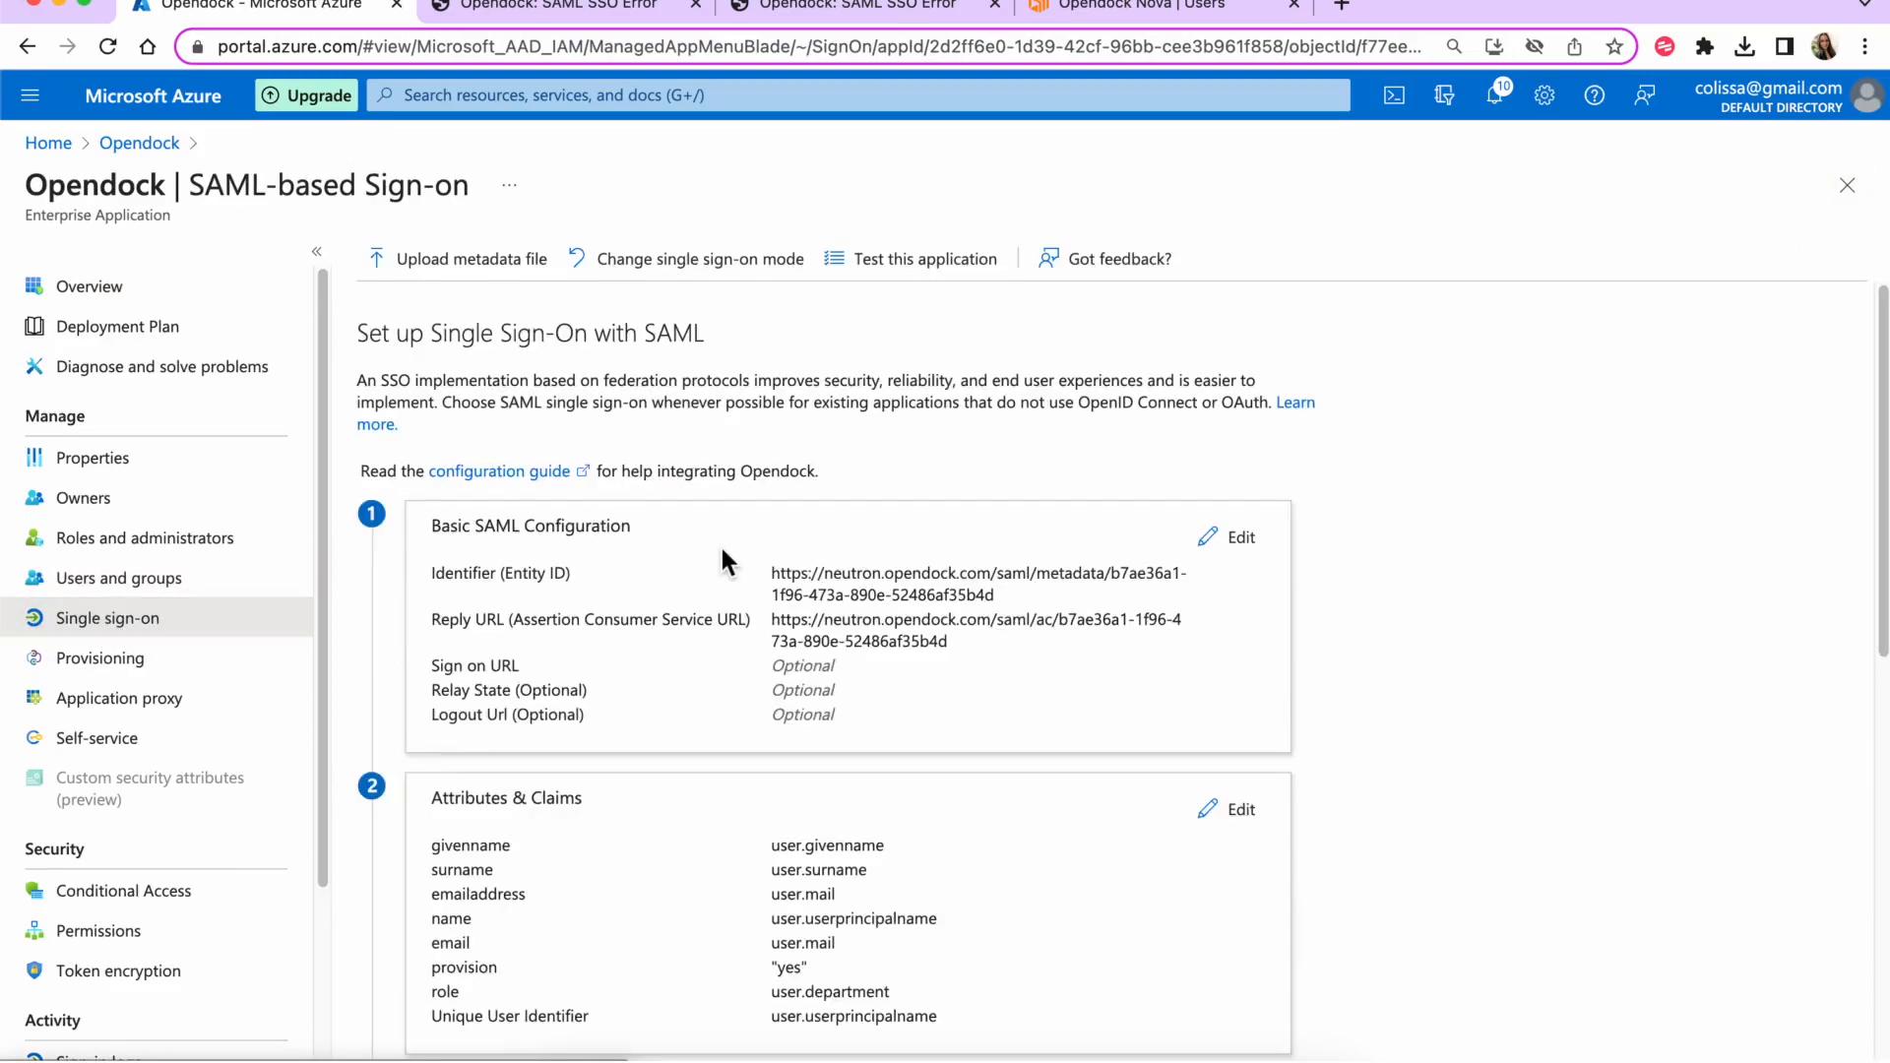
pyautogui.scroll(-10, 556, 1004)
pyautogui.click(492, 1002)
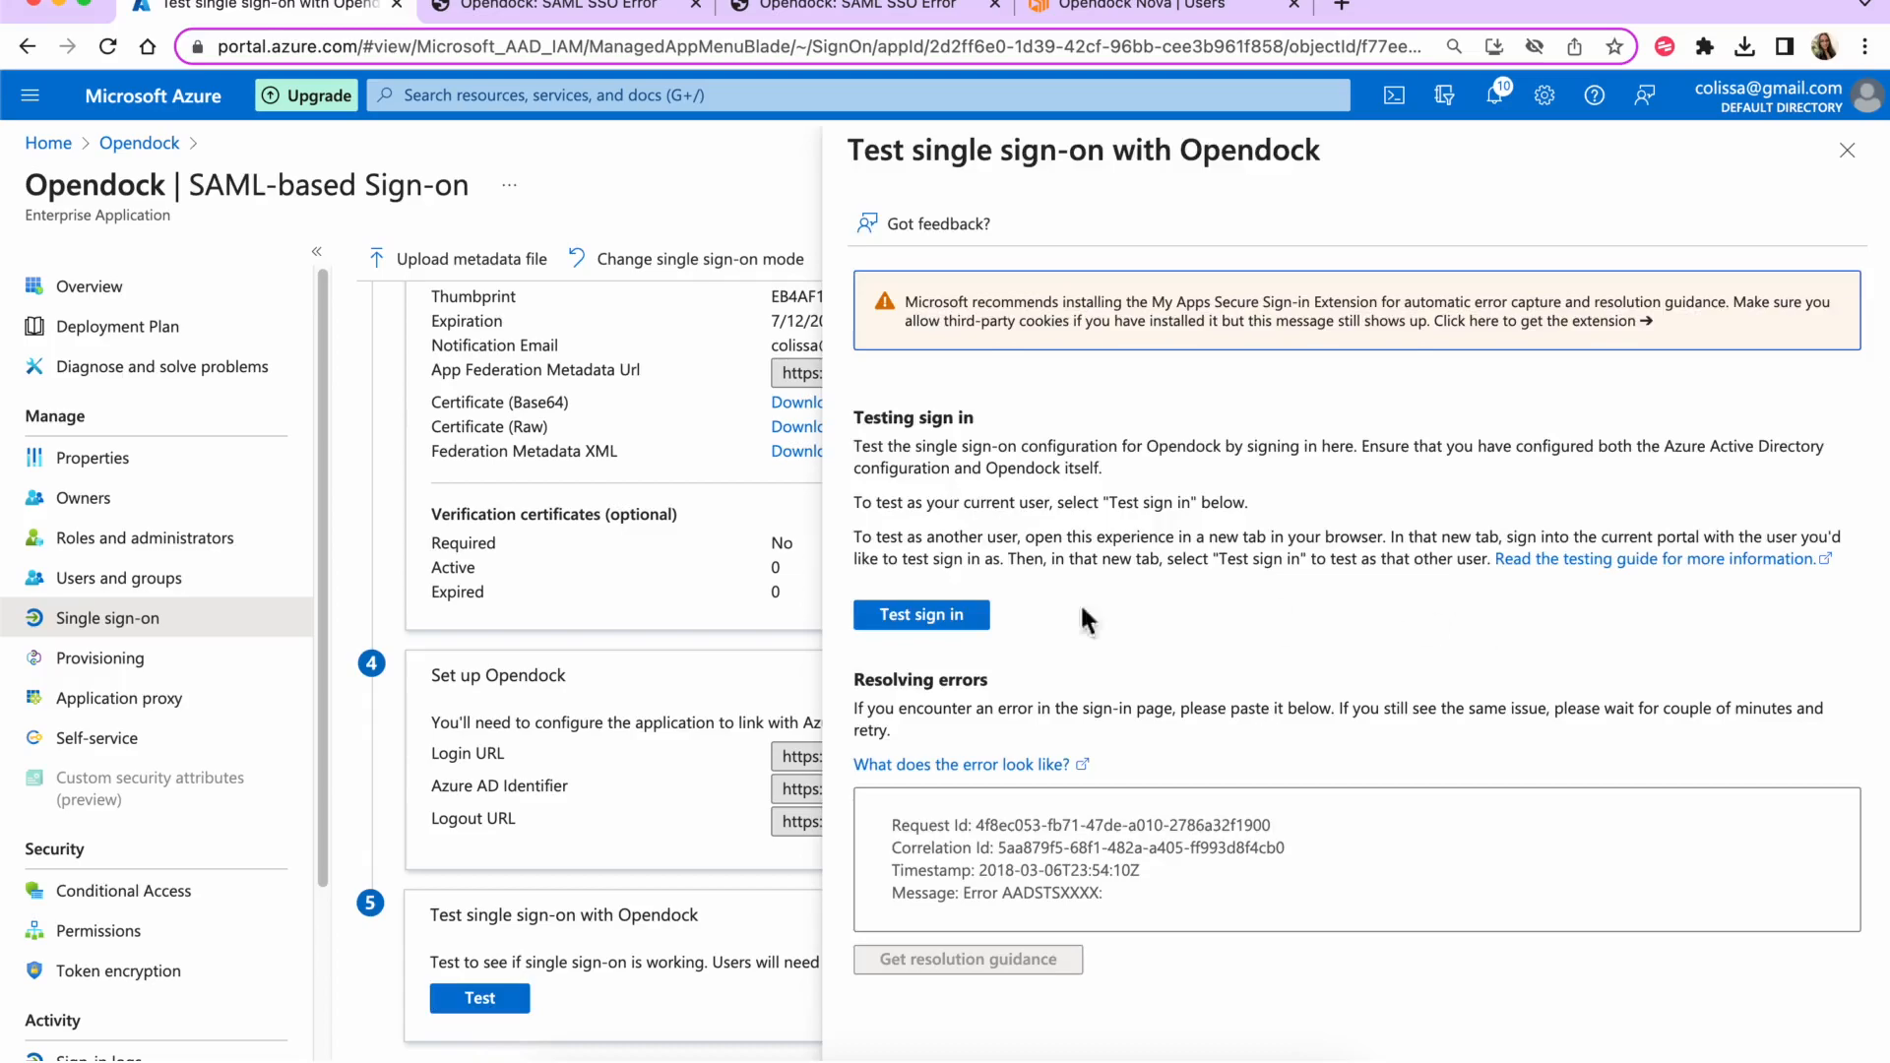
pyautogui.click(955, 612)
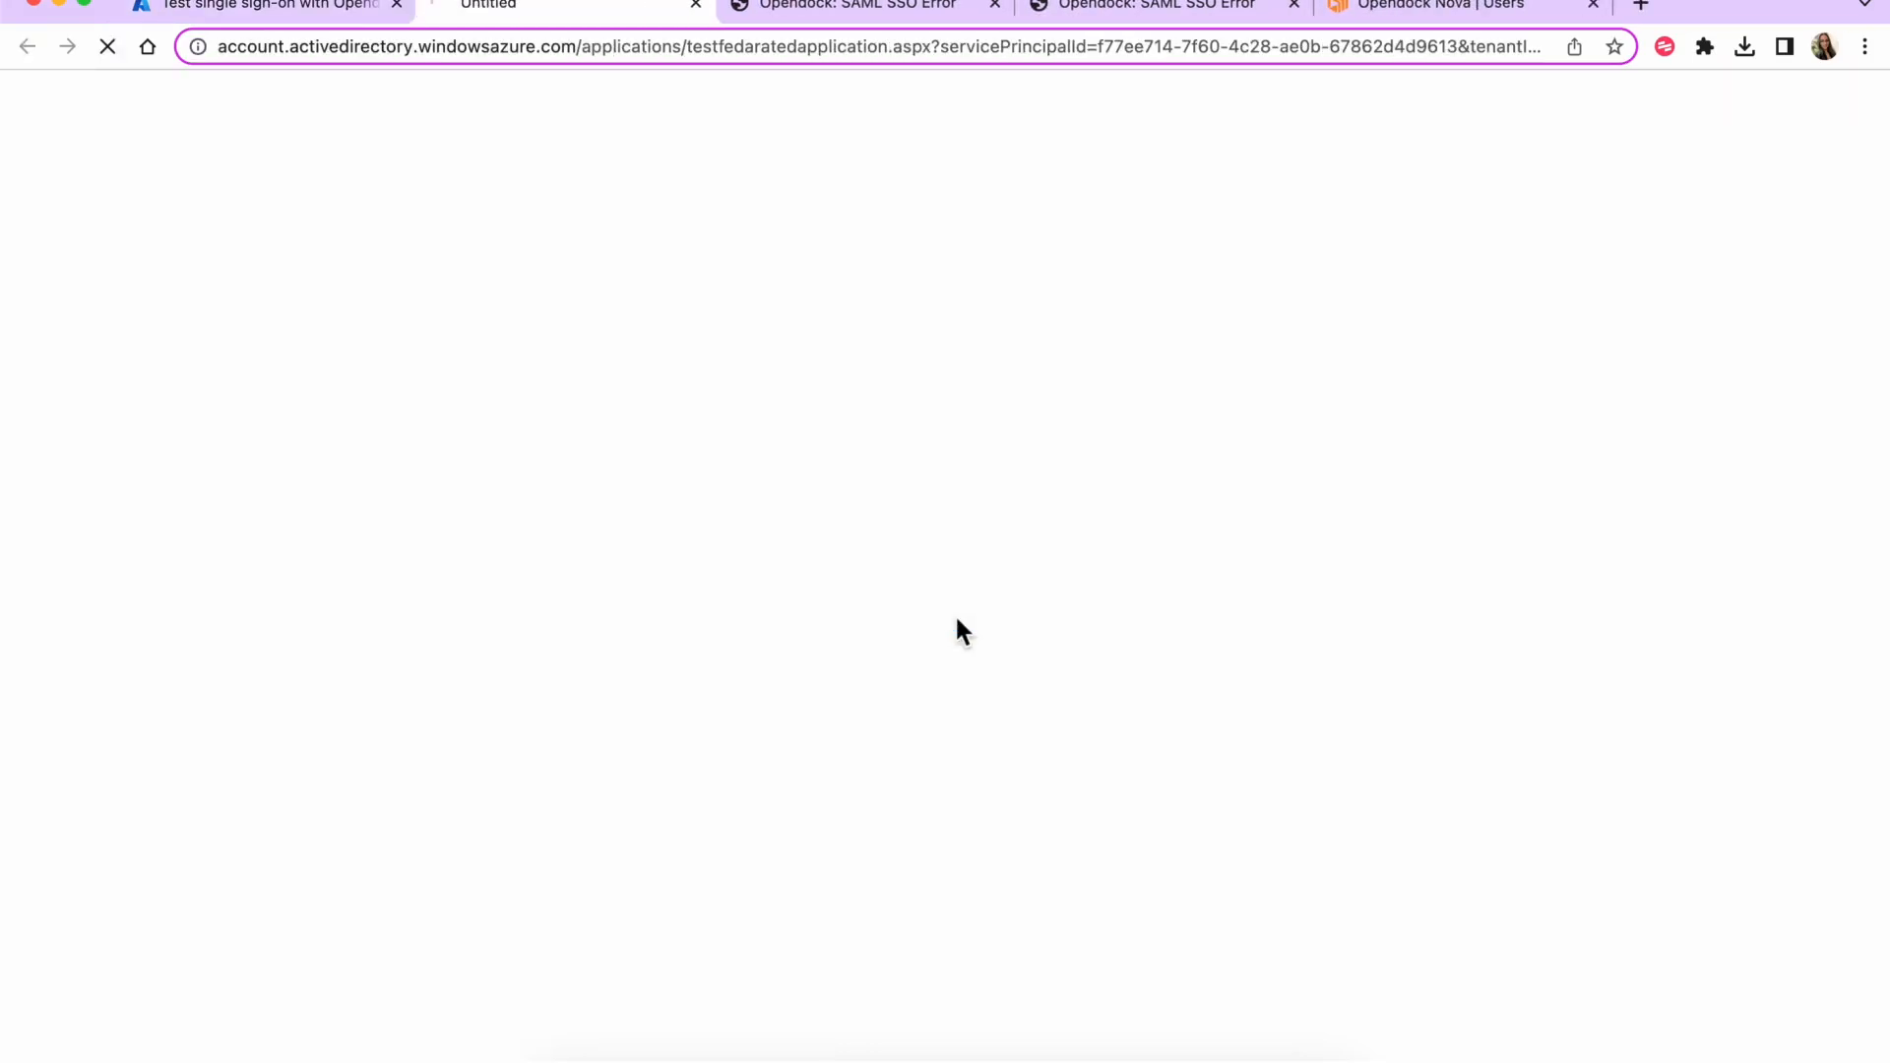
# - Close the duplicate error tabs, read the missing firstName attribute error, and return to Azure
pyautogui.click(995, 4)
pyautogui.click(995, 5)
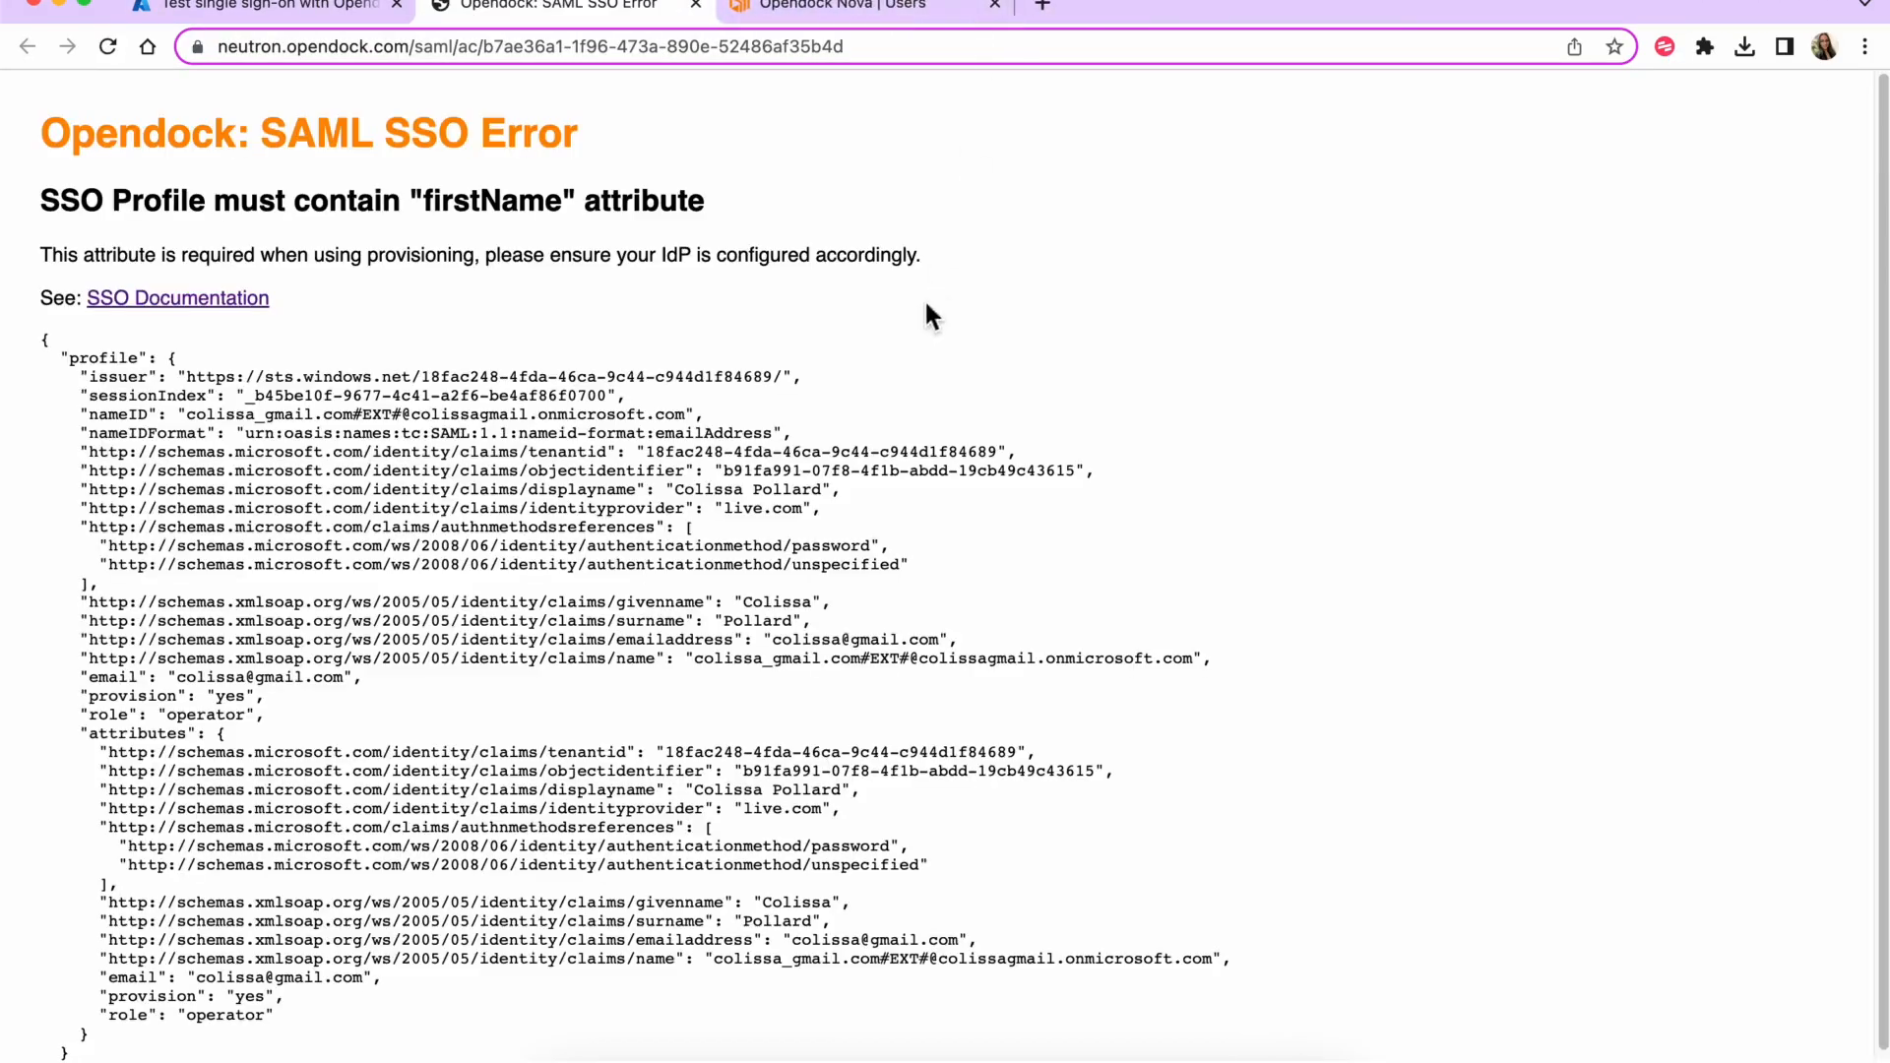
pyautogui.doubleClick(510, 204)
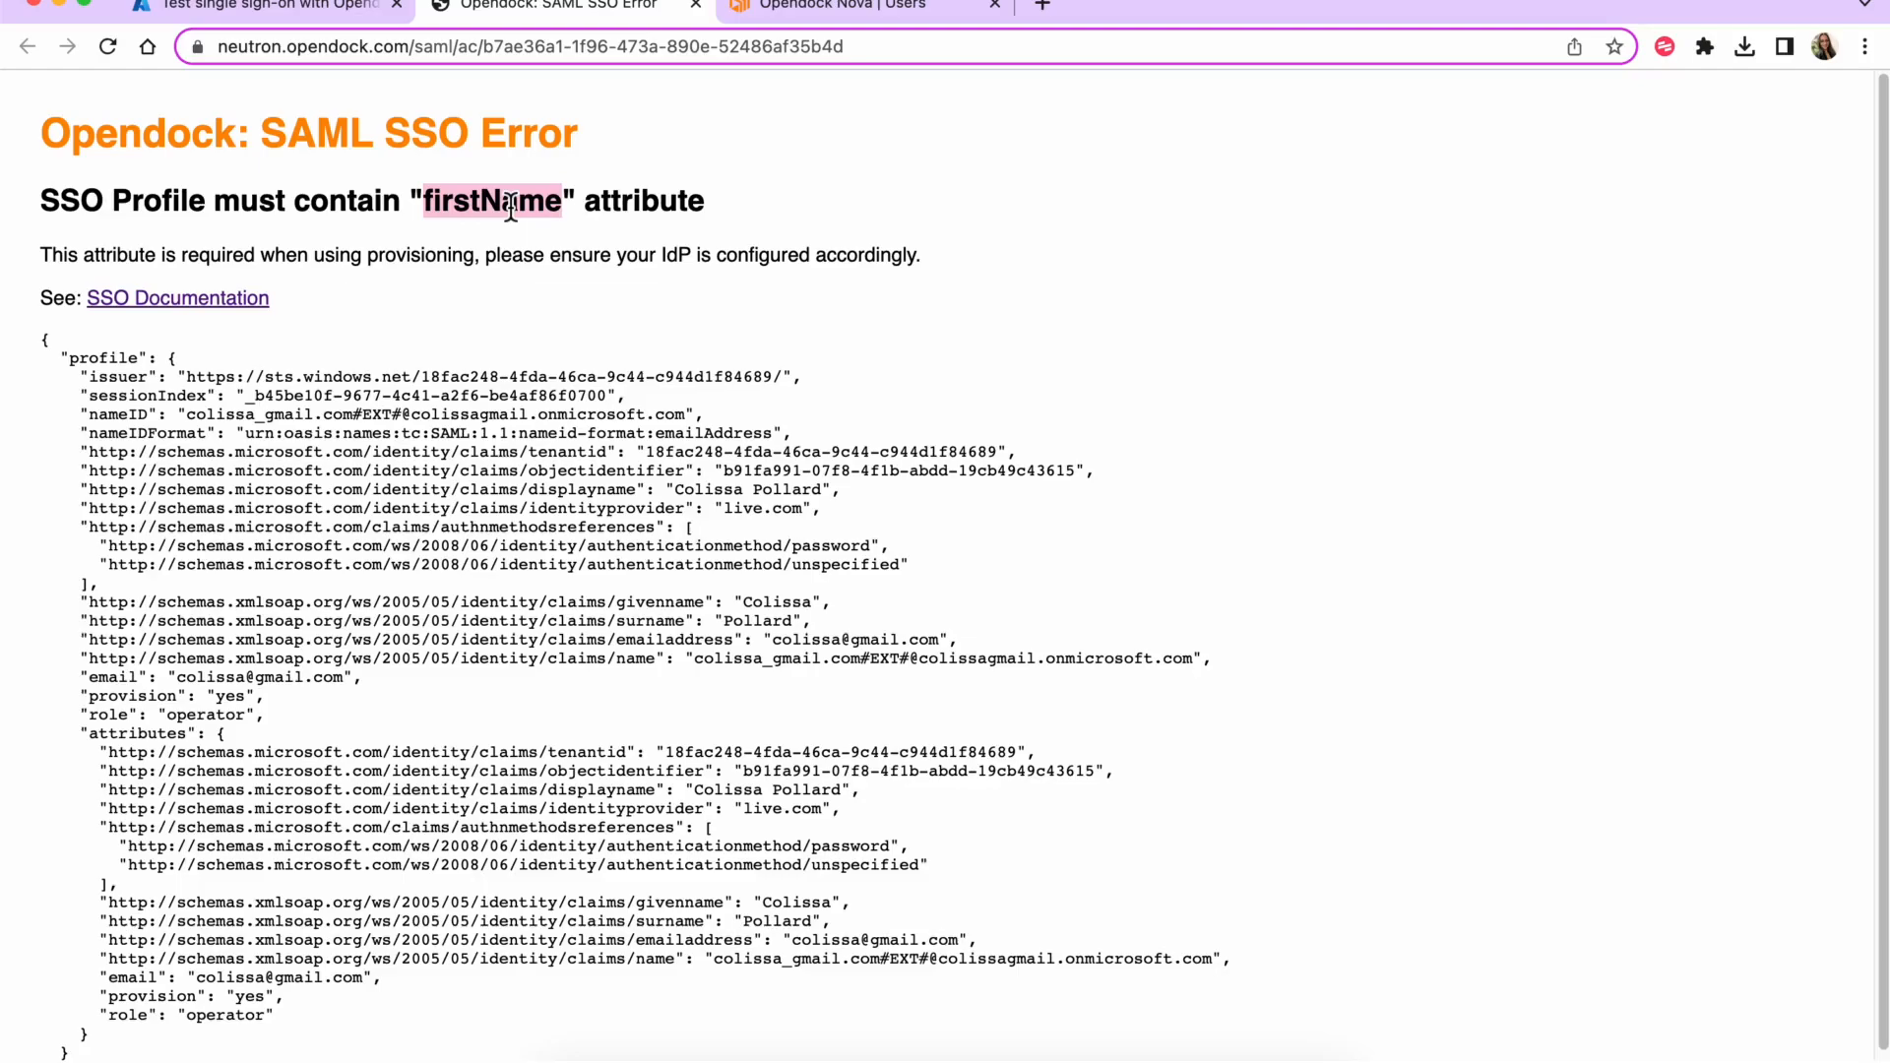
pyautogui.click(493, 233)
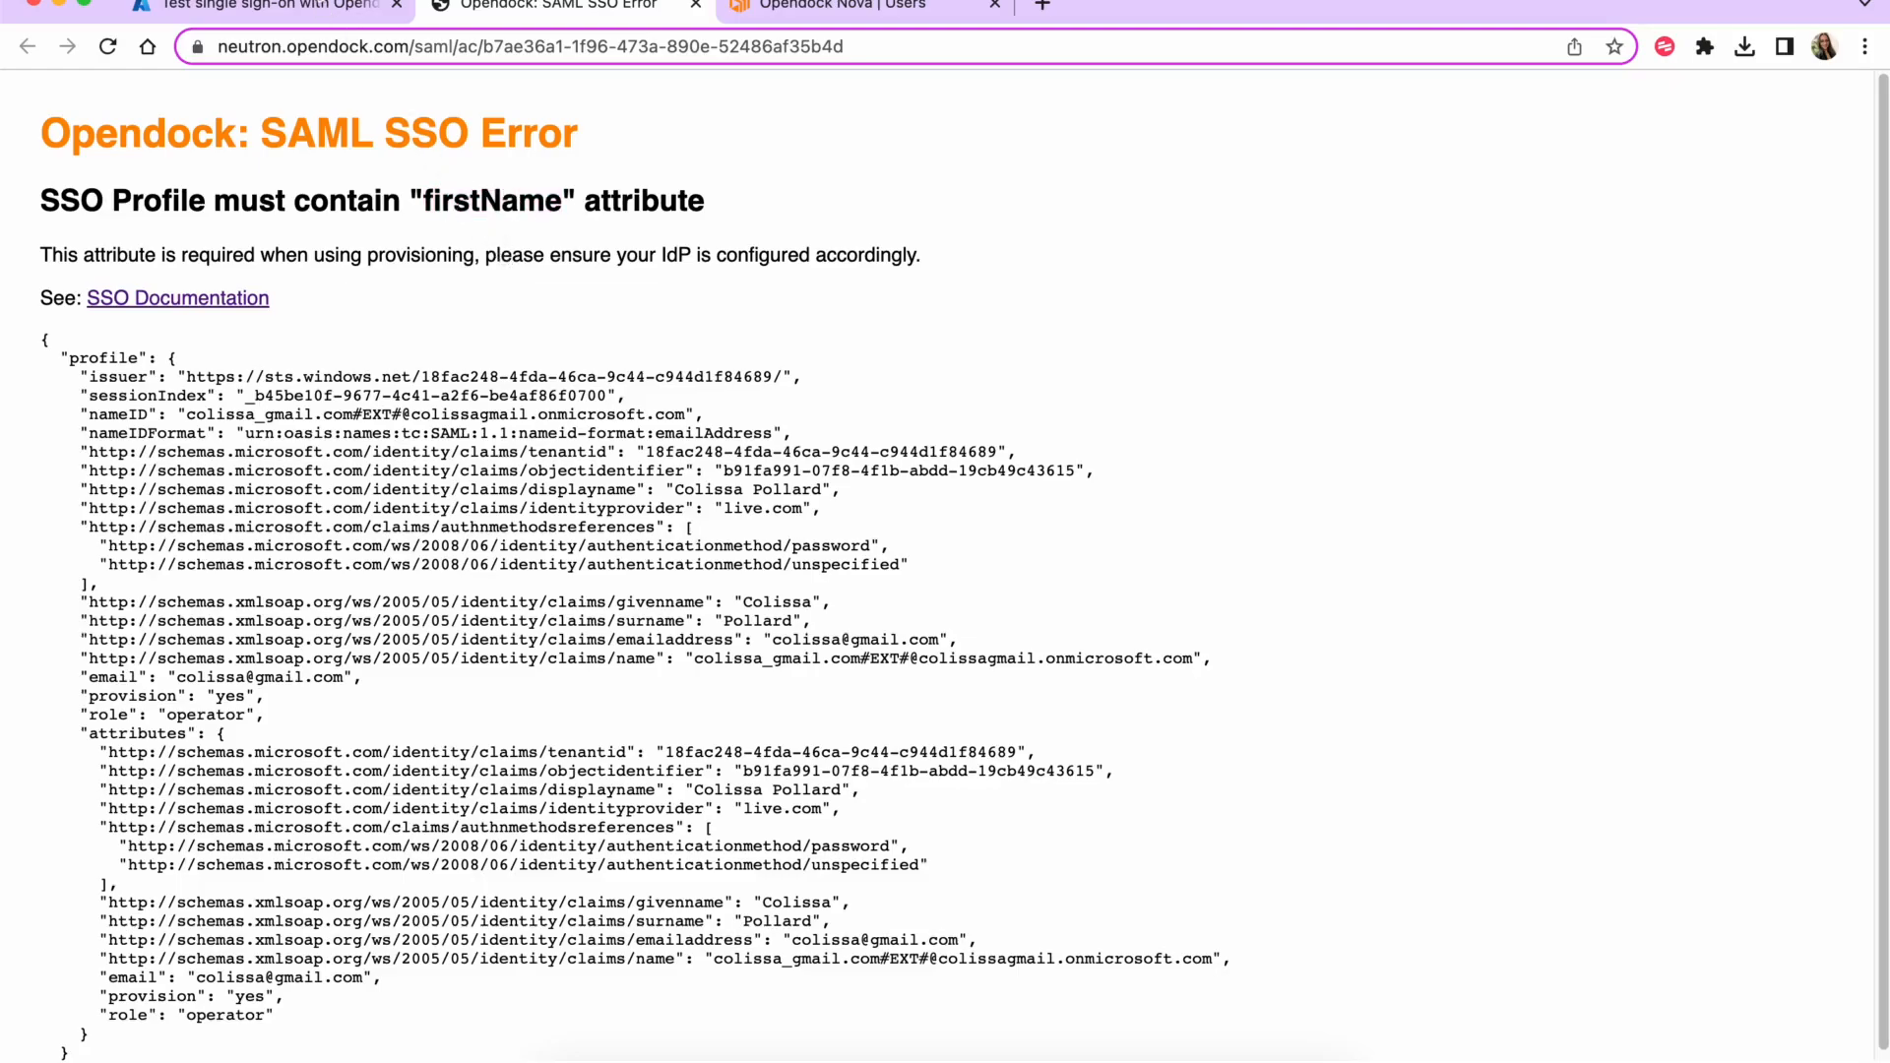
pyautogui.click(308, 21)
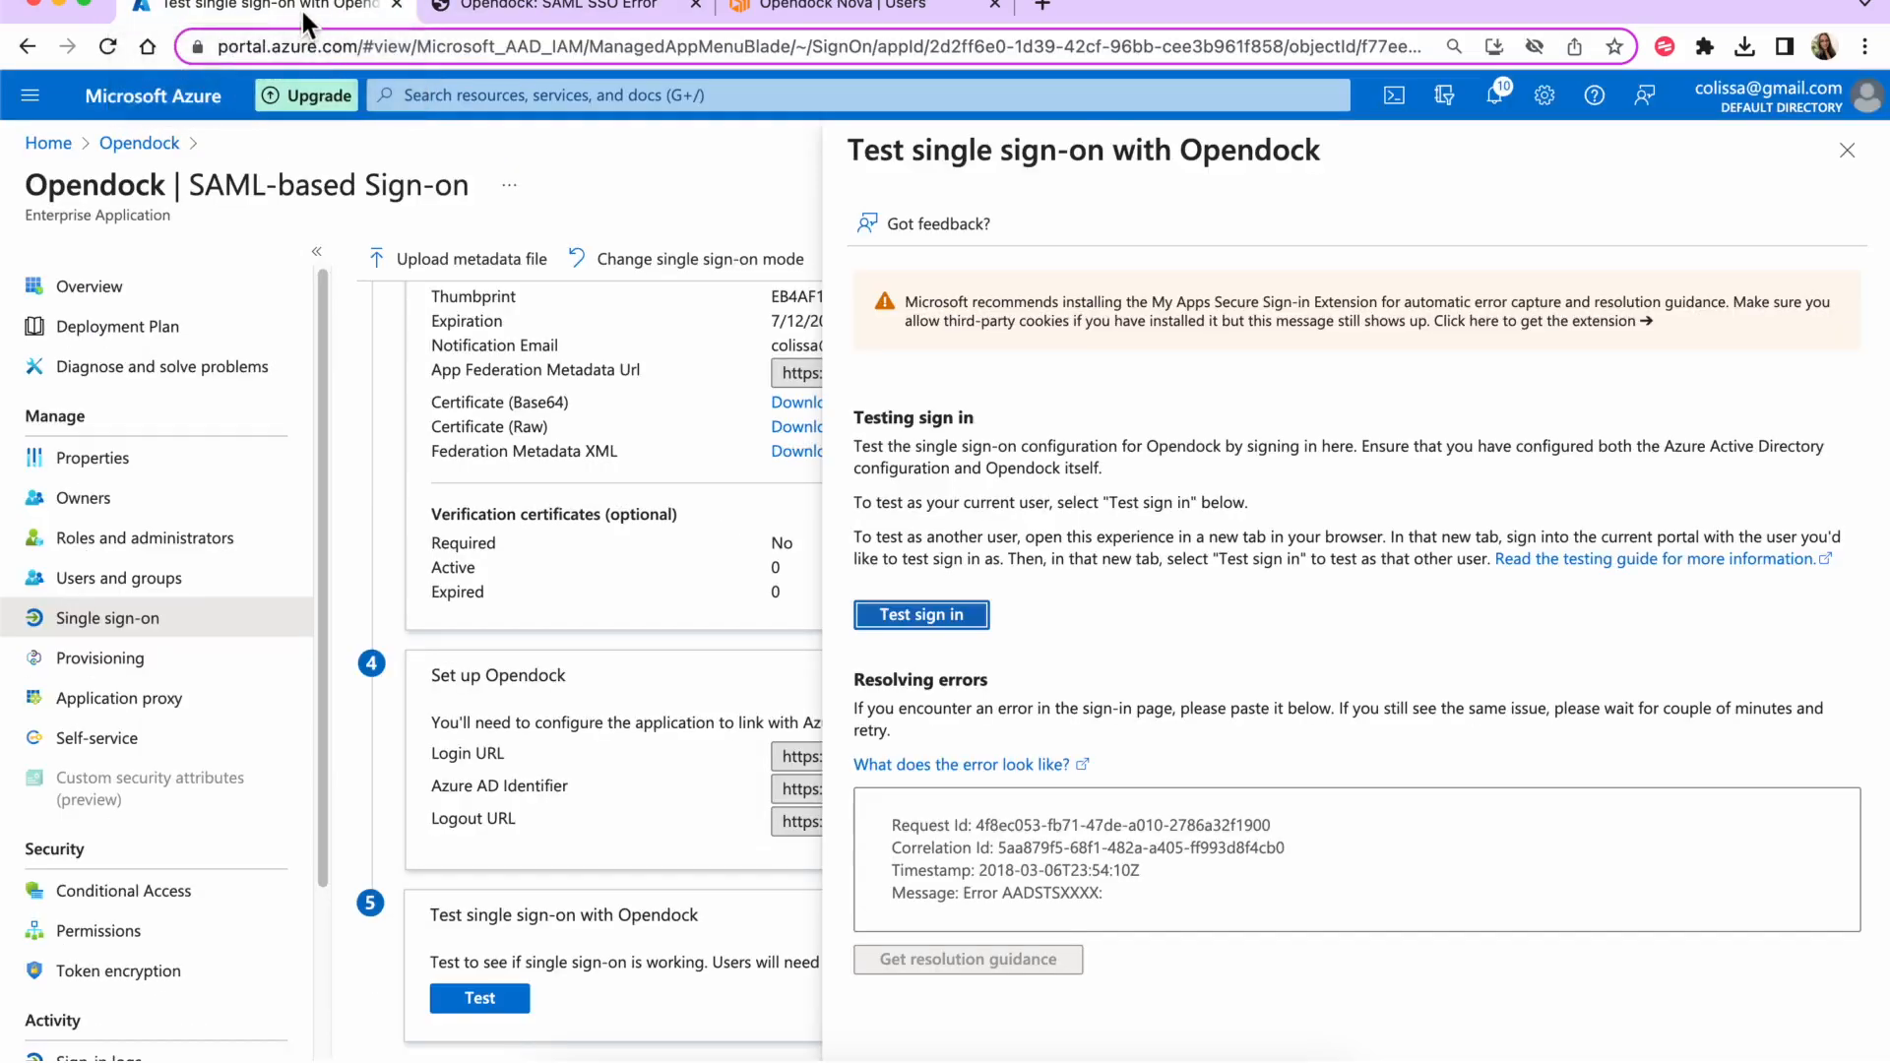
# - Open the assigned user's properties and check the first and last name values
pyautogui.click(155, 581)
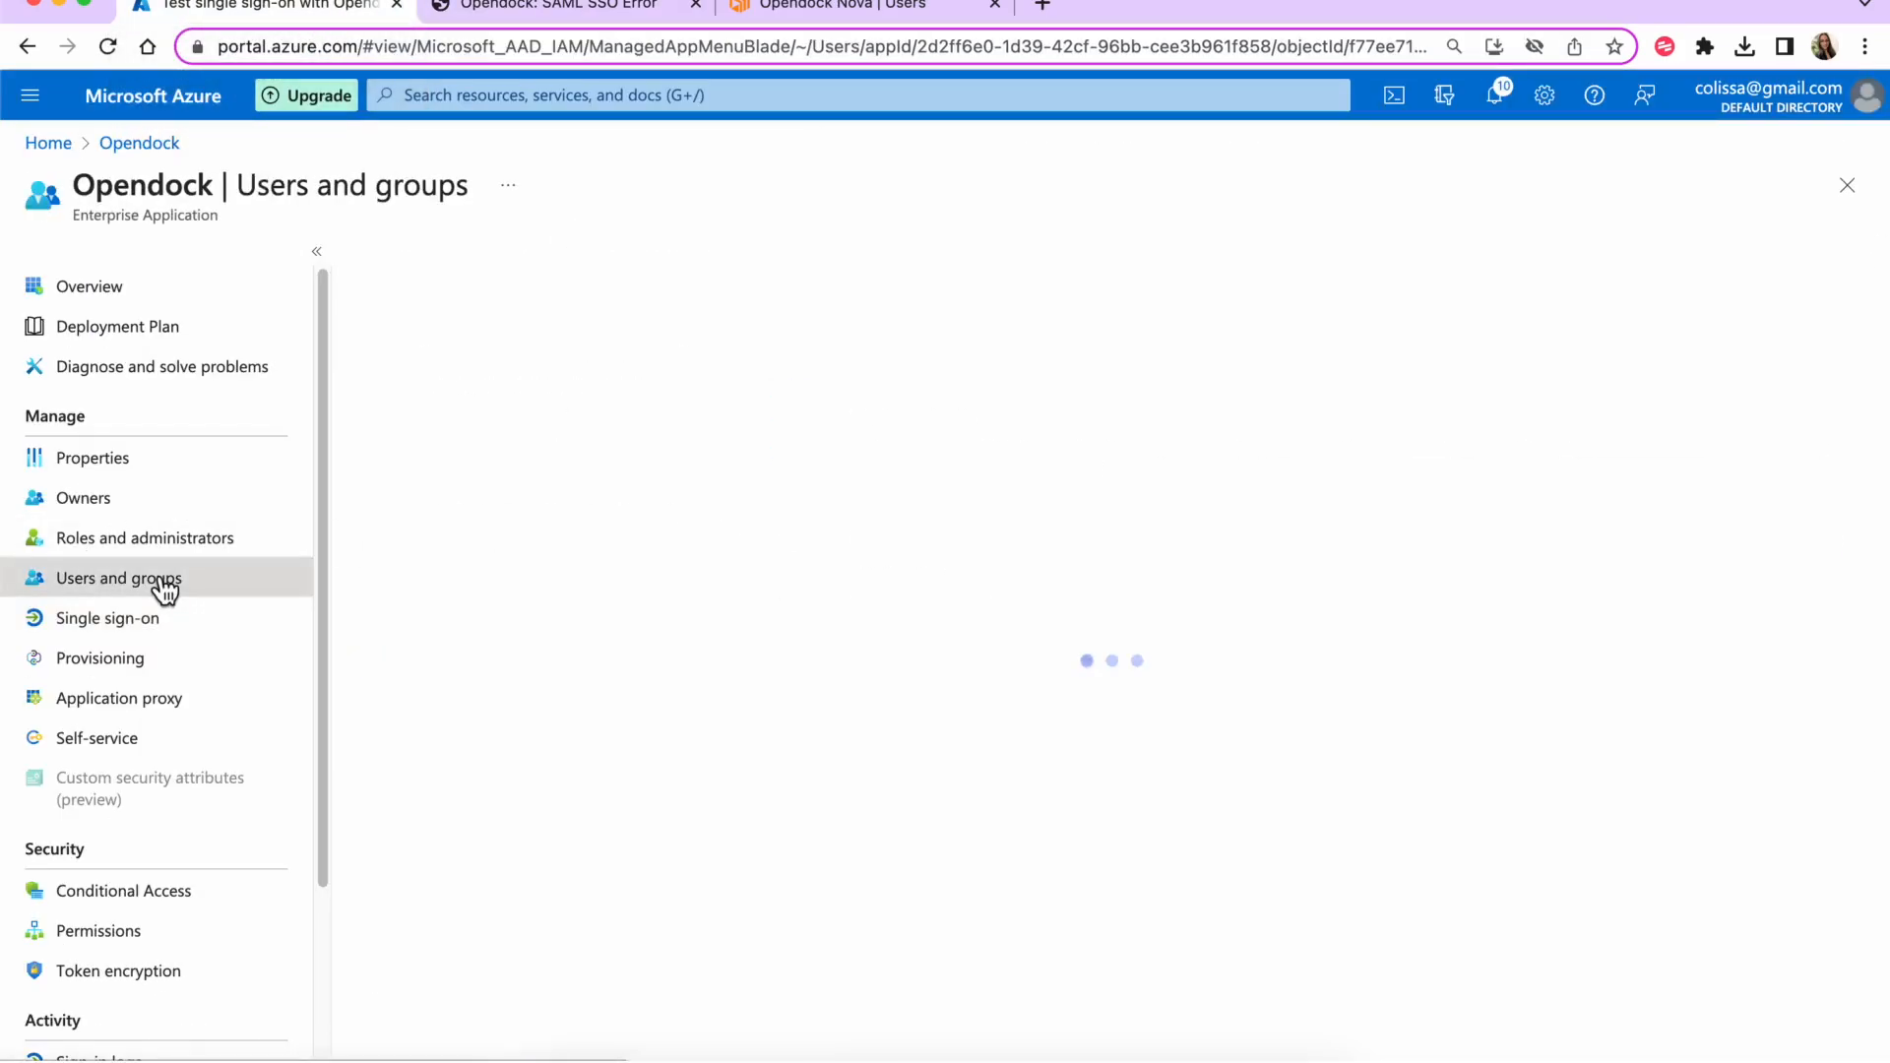
pyautogui.click(523, 537)
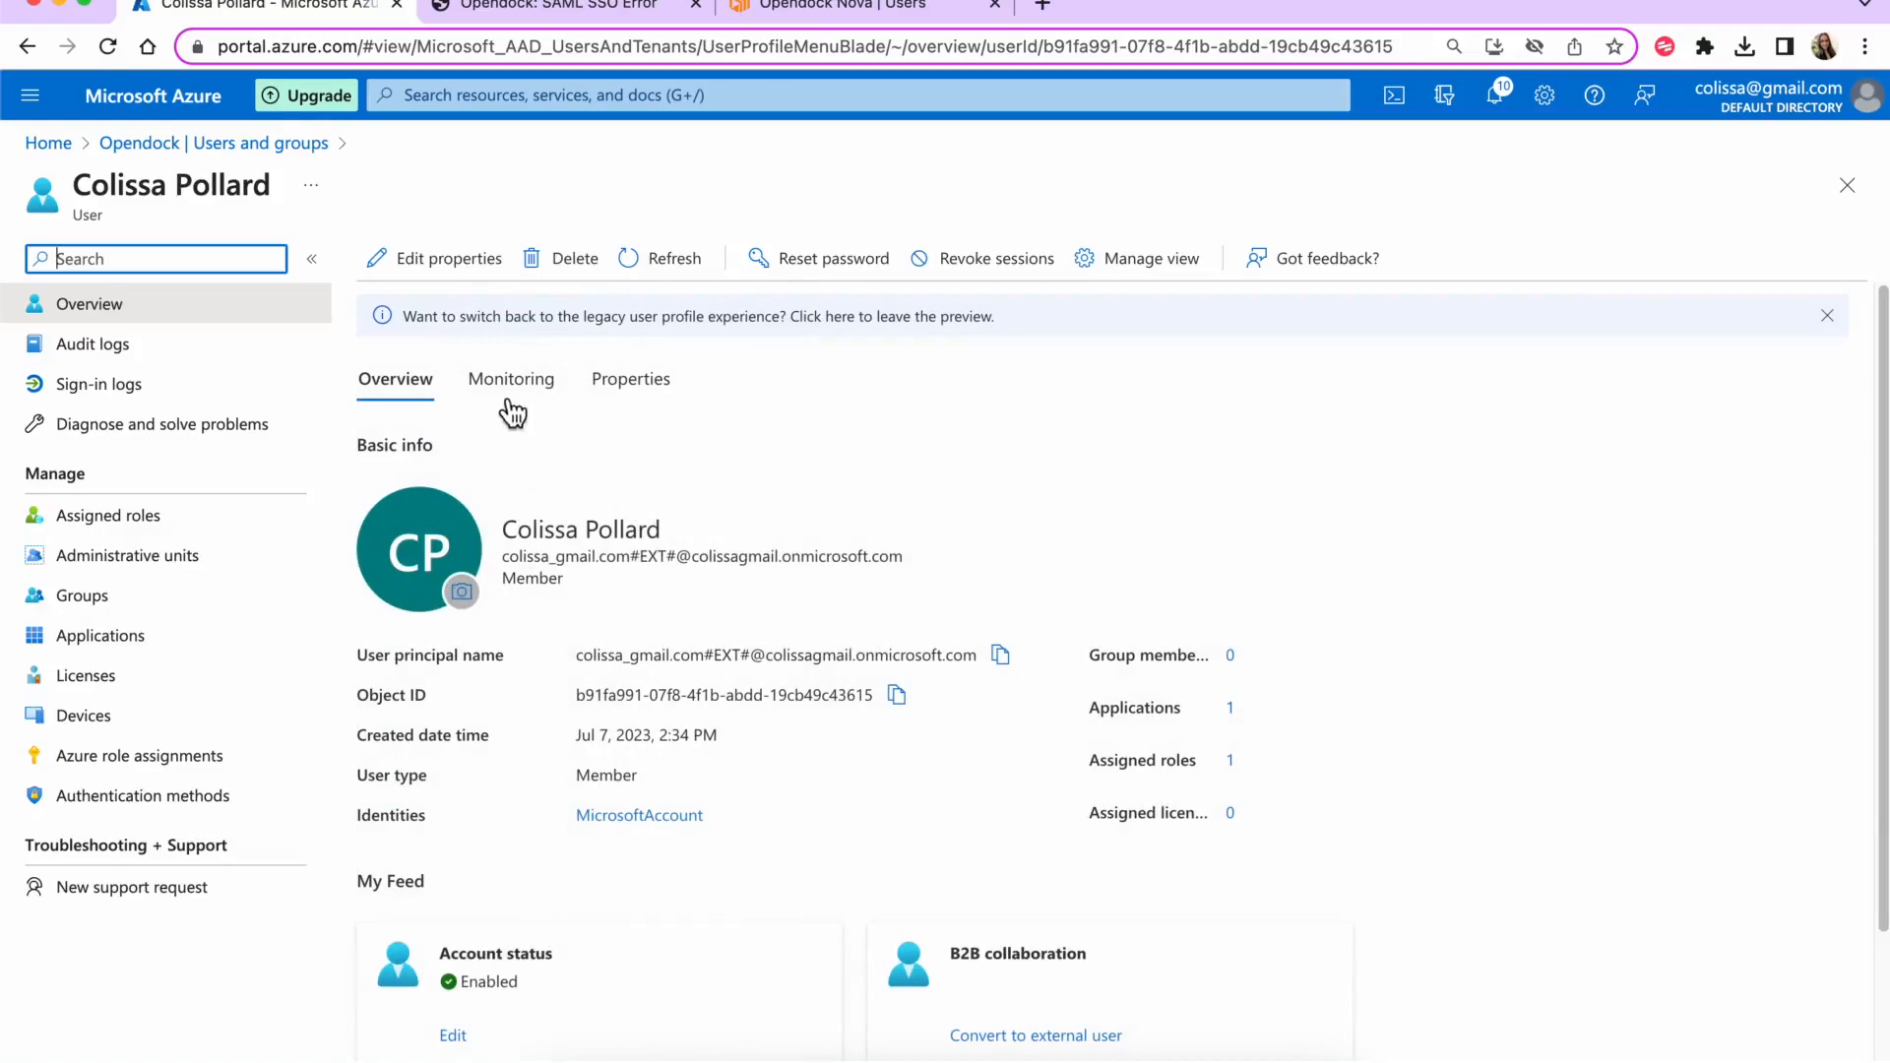
pyautogui.click(445, 262)
pyautogui.scroll(-1, 563, 548)
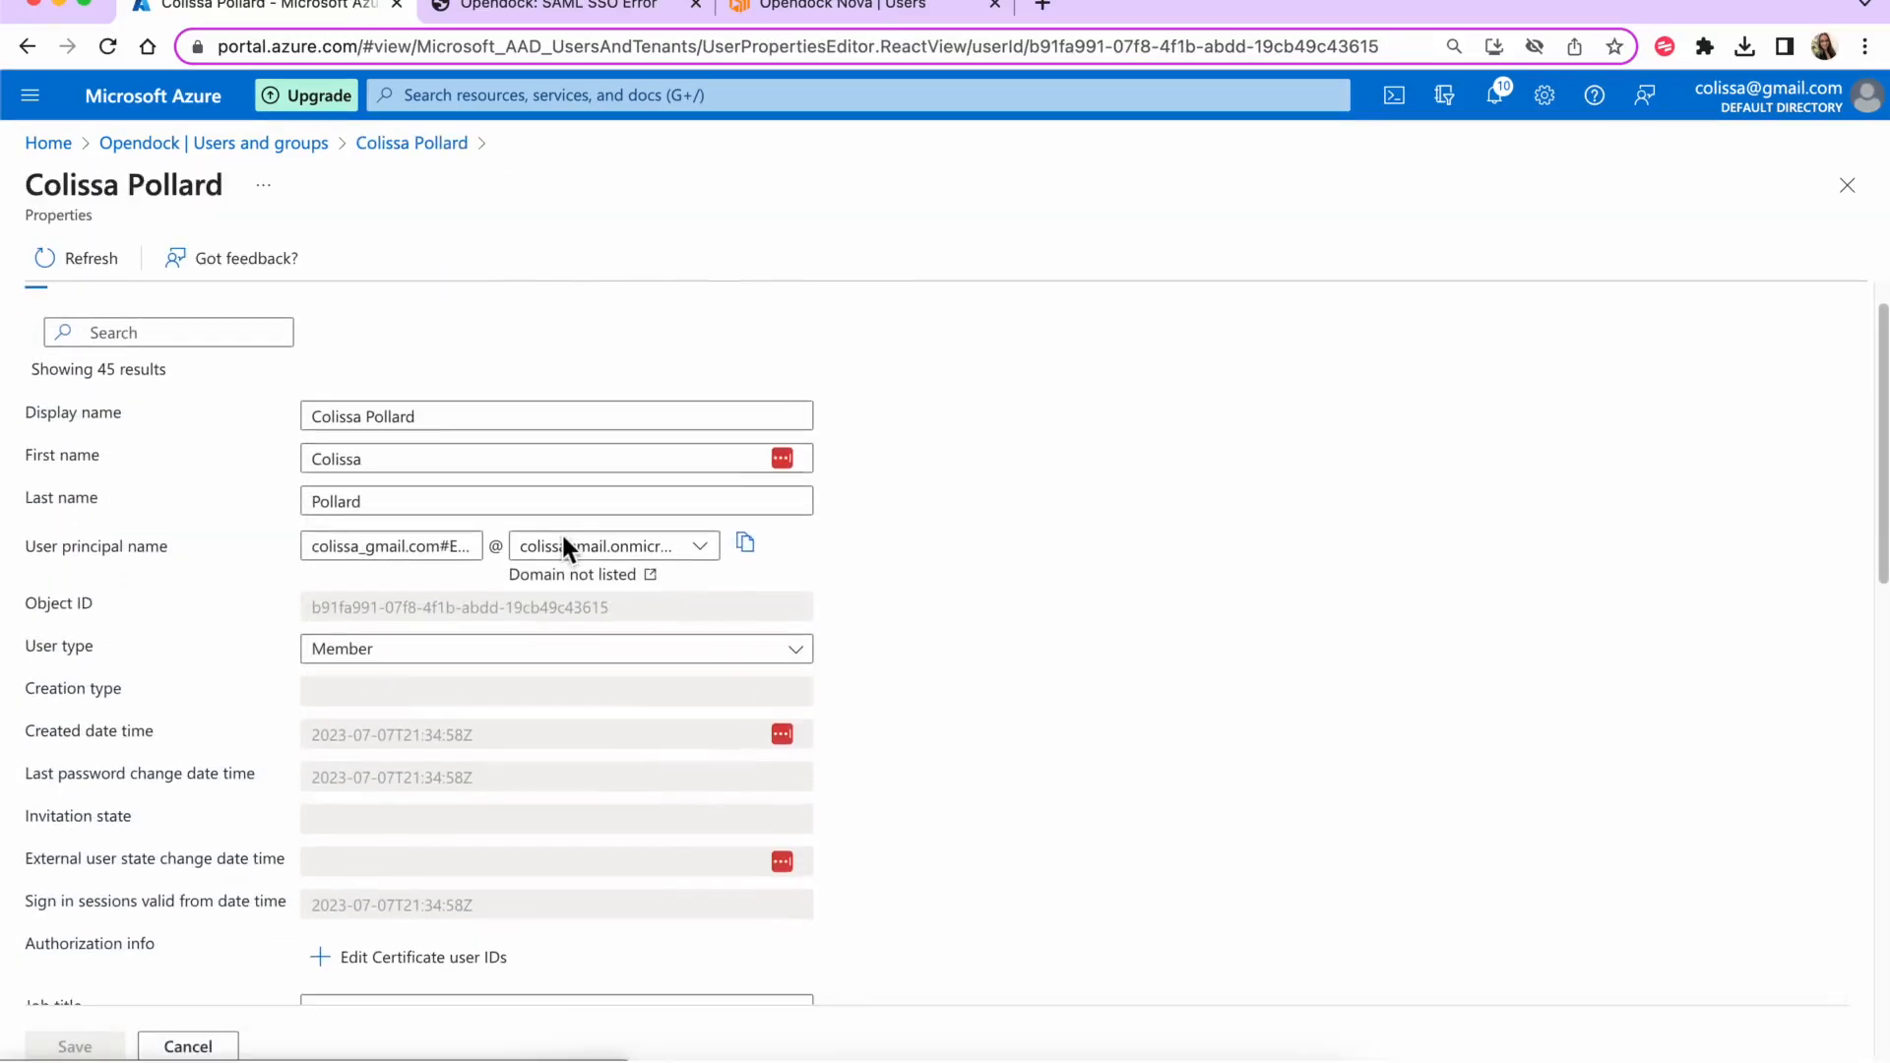
pyautogui.click(485, 461)
pyautogui.click(379, 504)
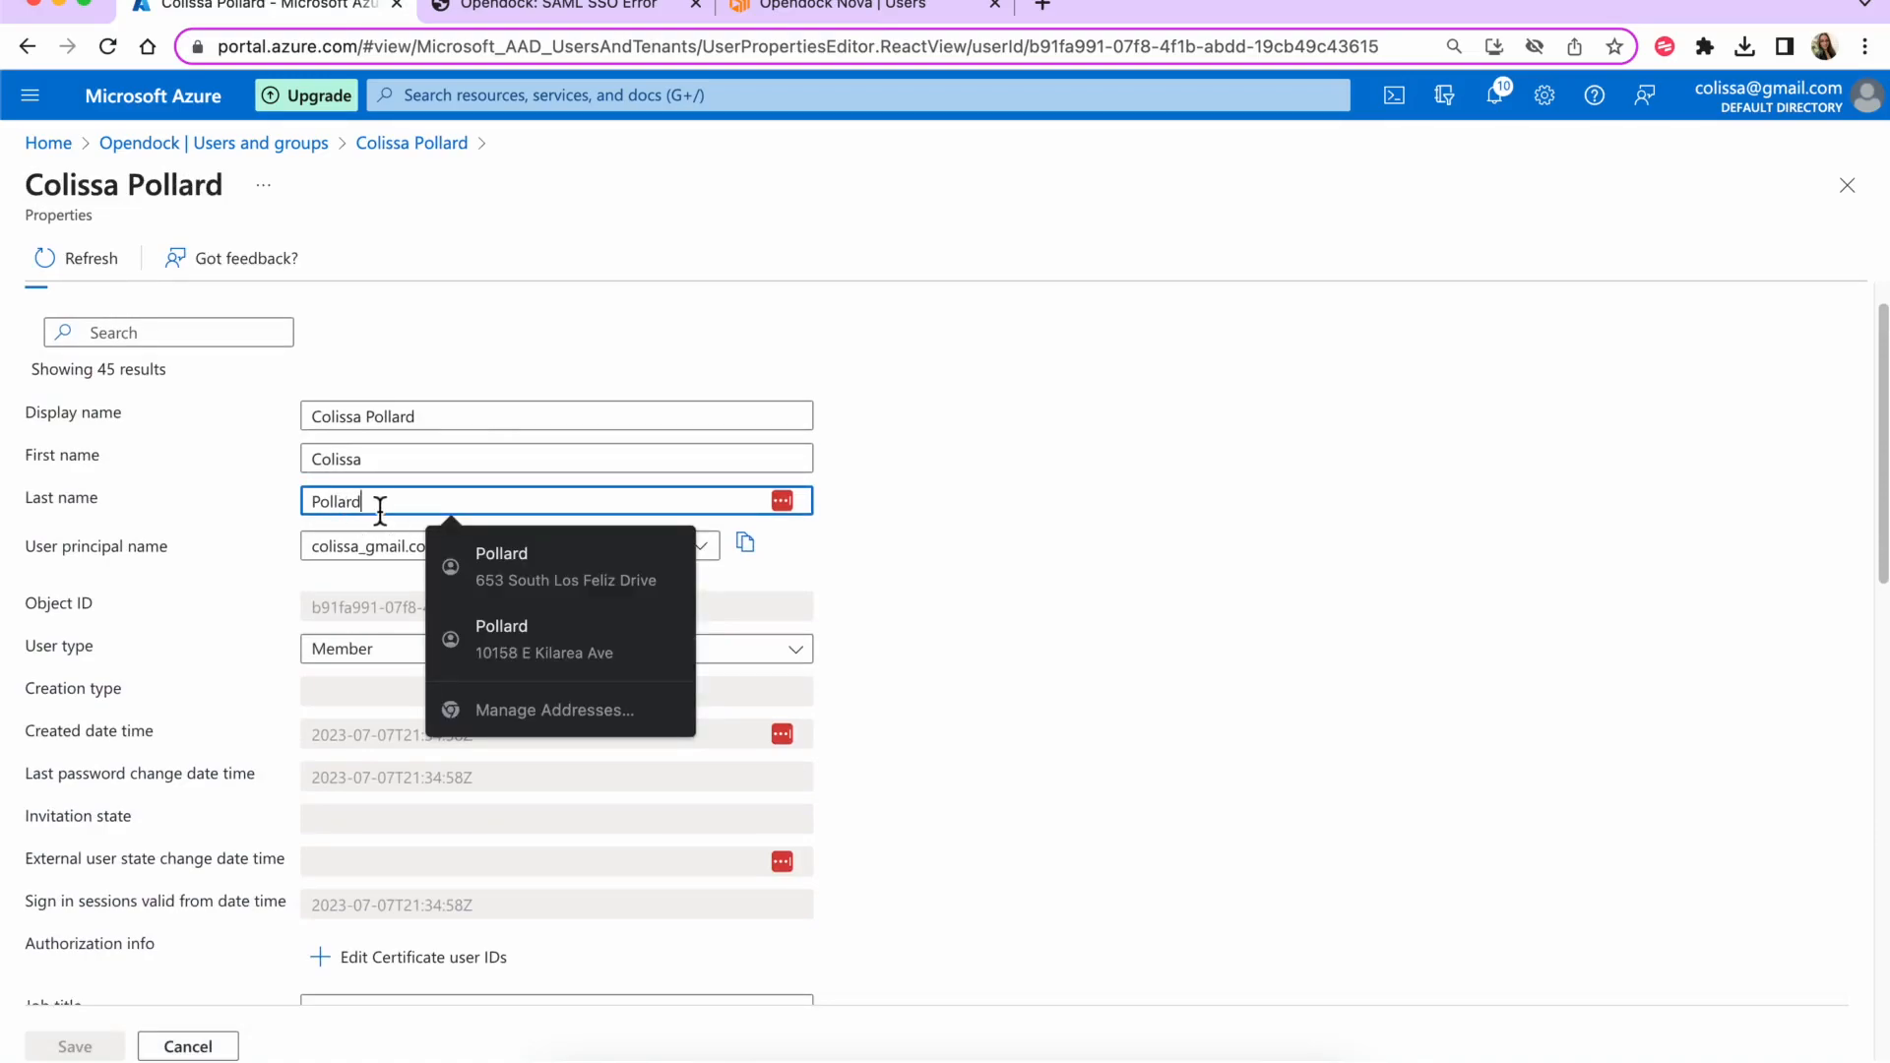
# - Review the remaining user properties, cancel without saving, and close the user profile
pyautogui.scroll(-1, 380, 509)
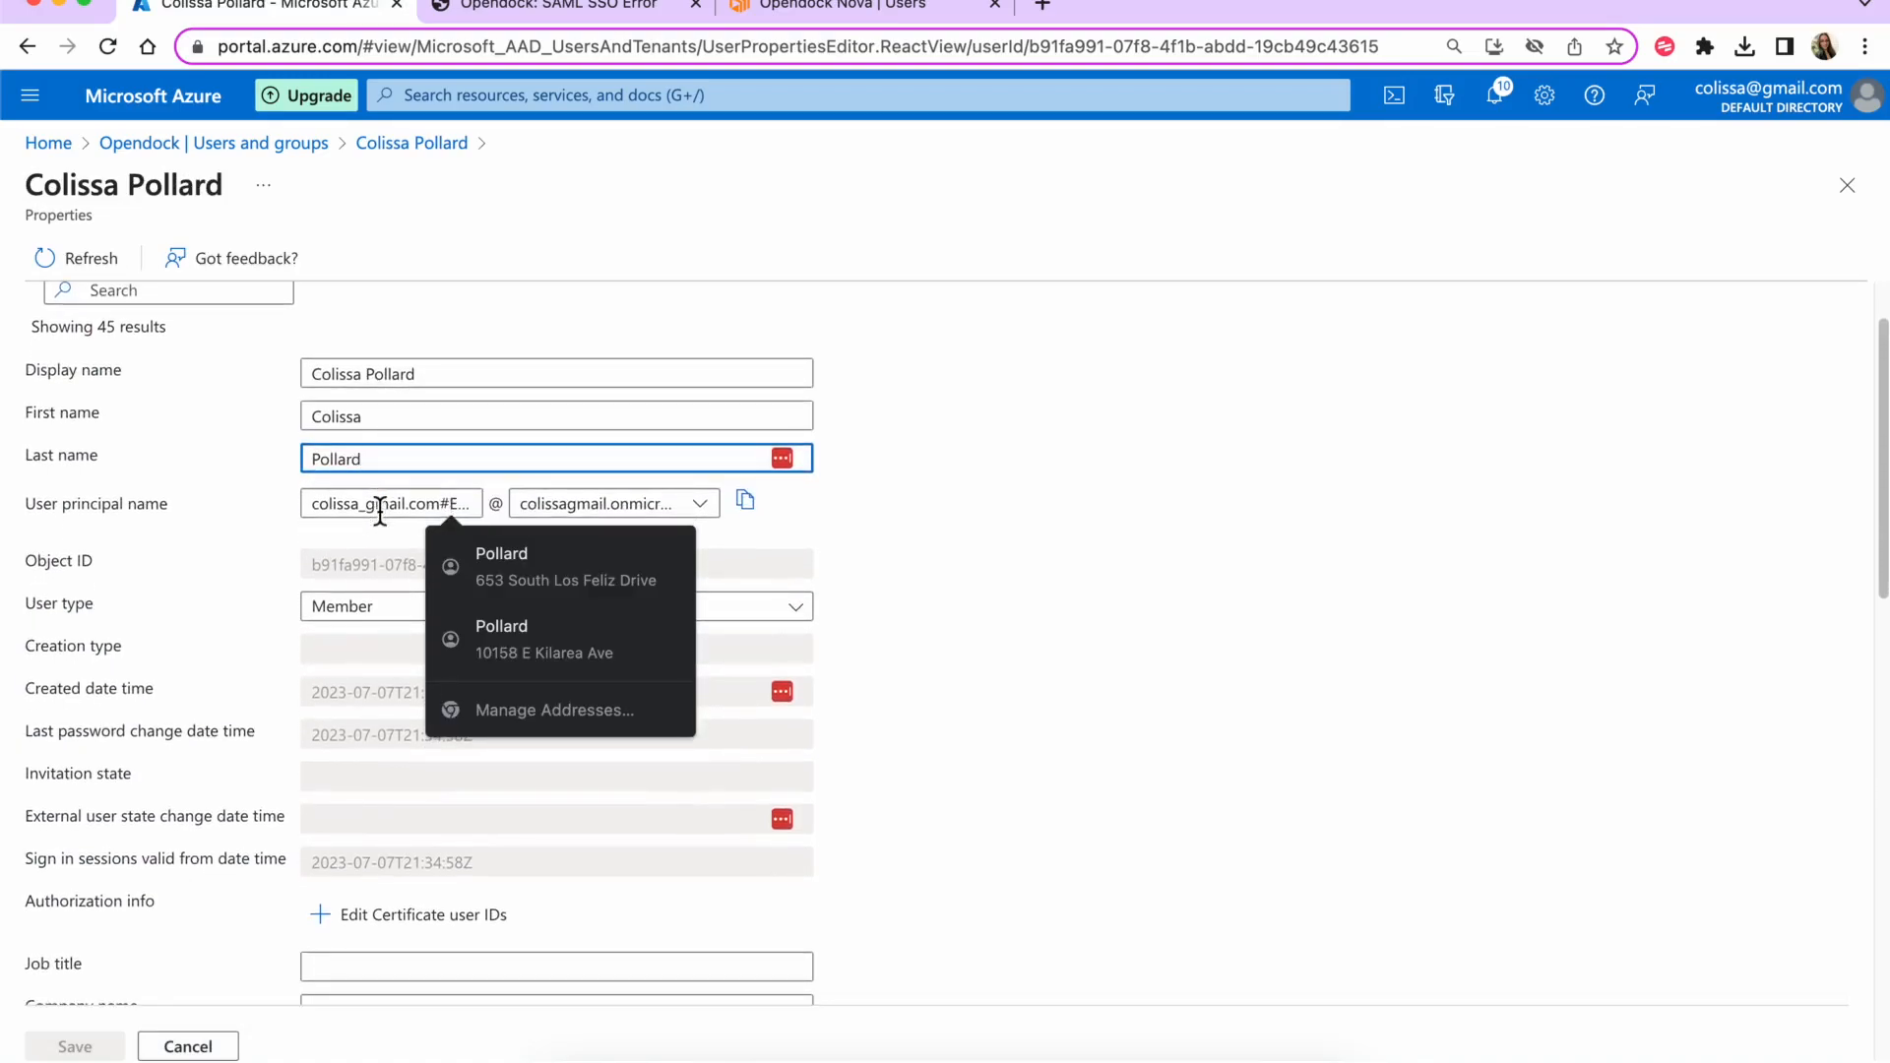
pyautogui.scroll(-3, 380, 509)
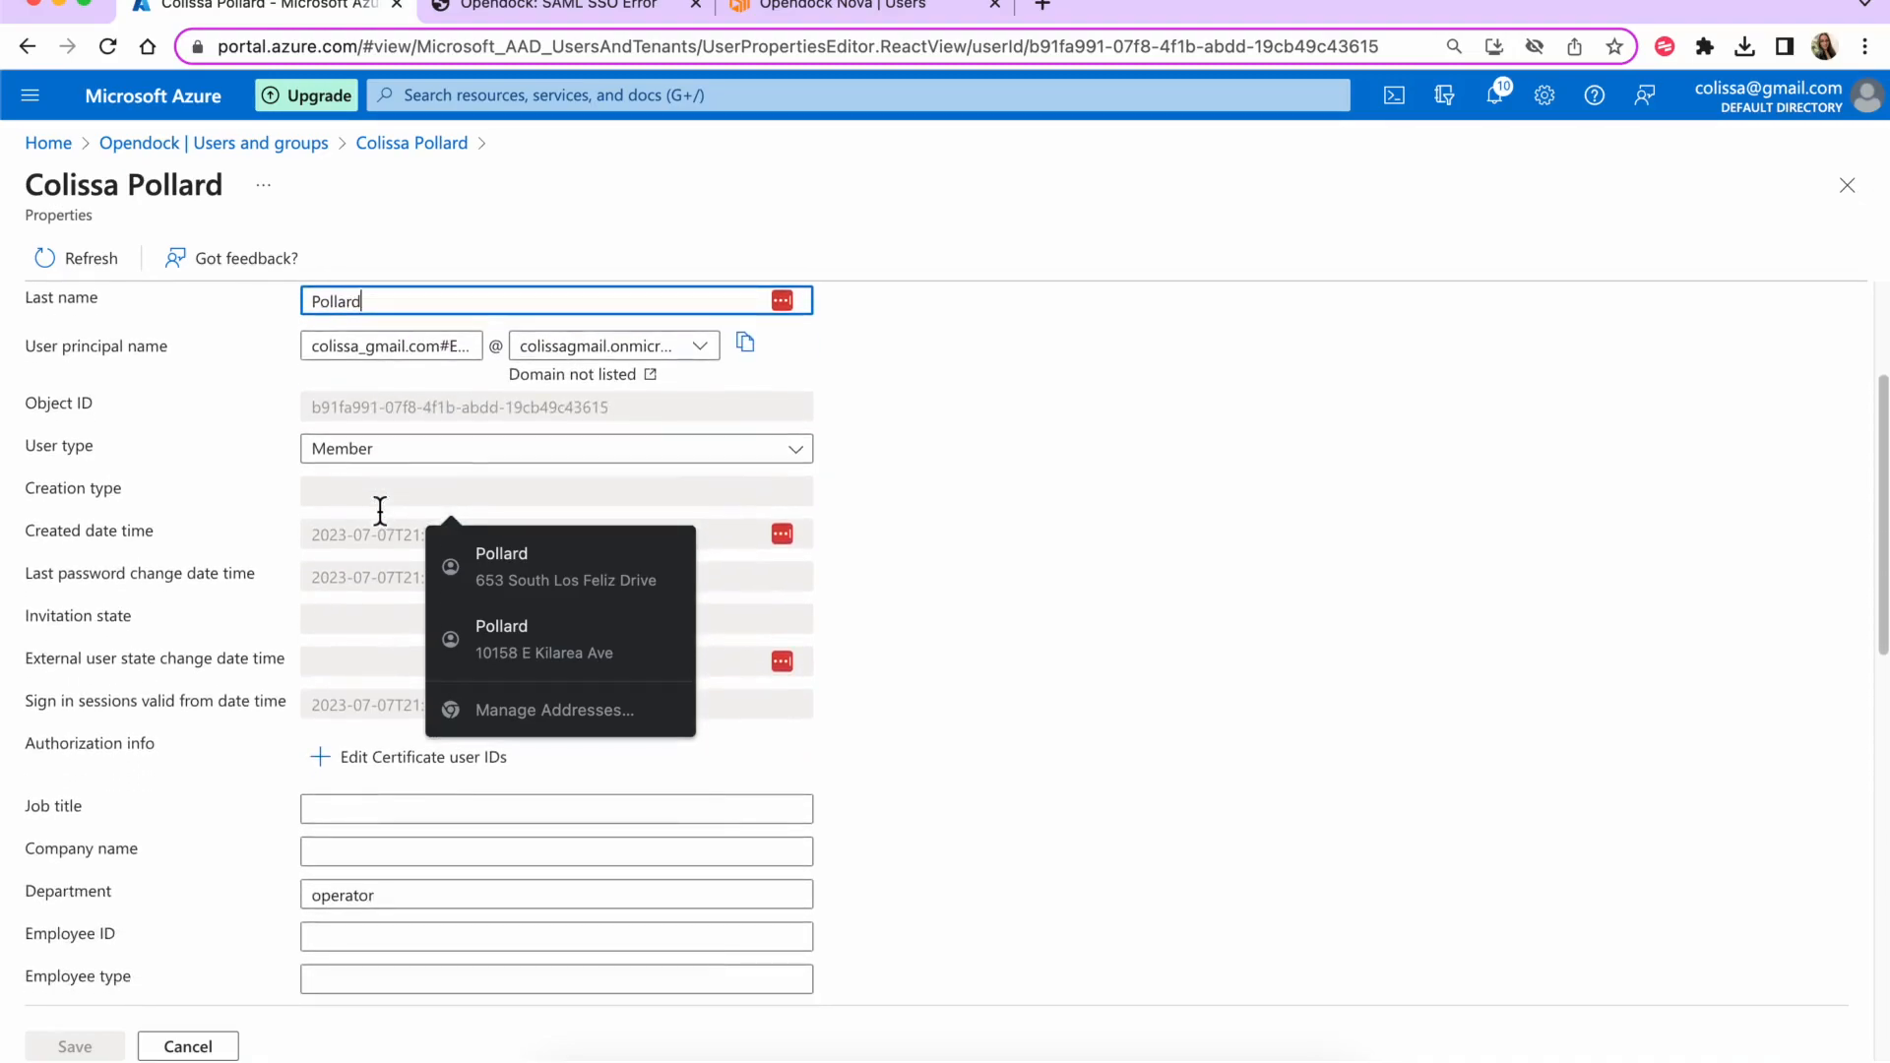
pyautogui.scroll(1, 379, 510)
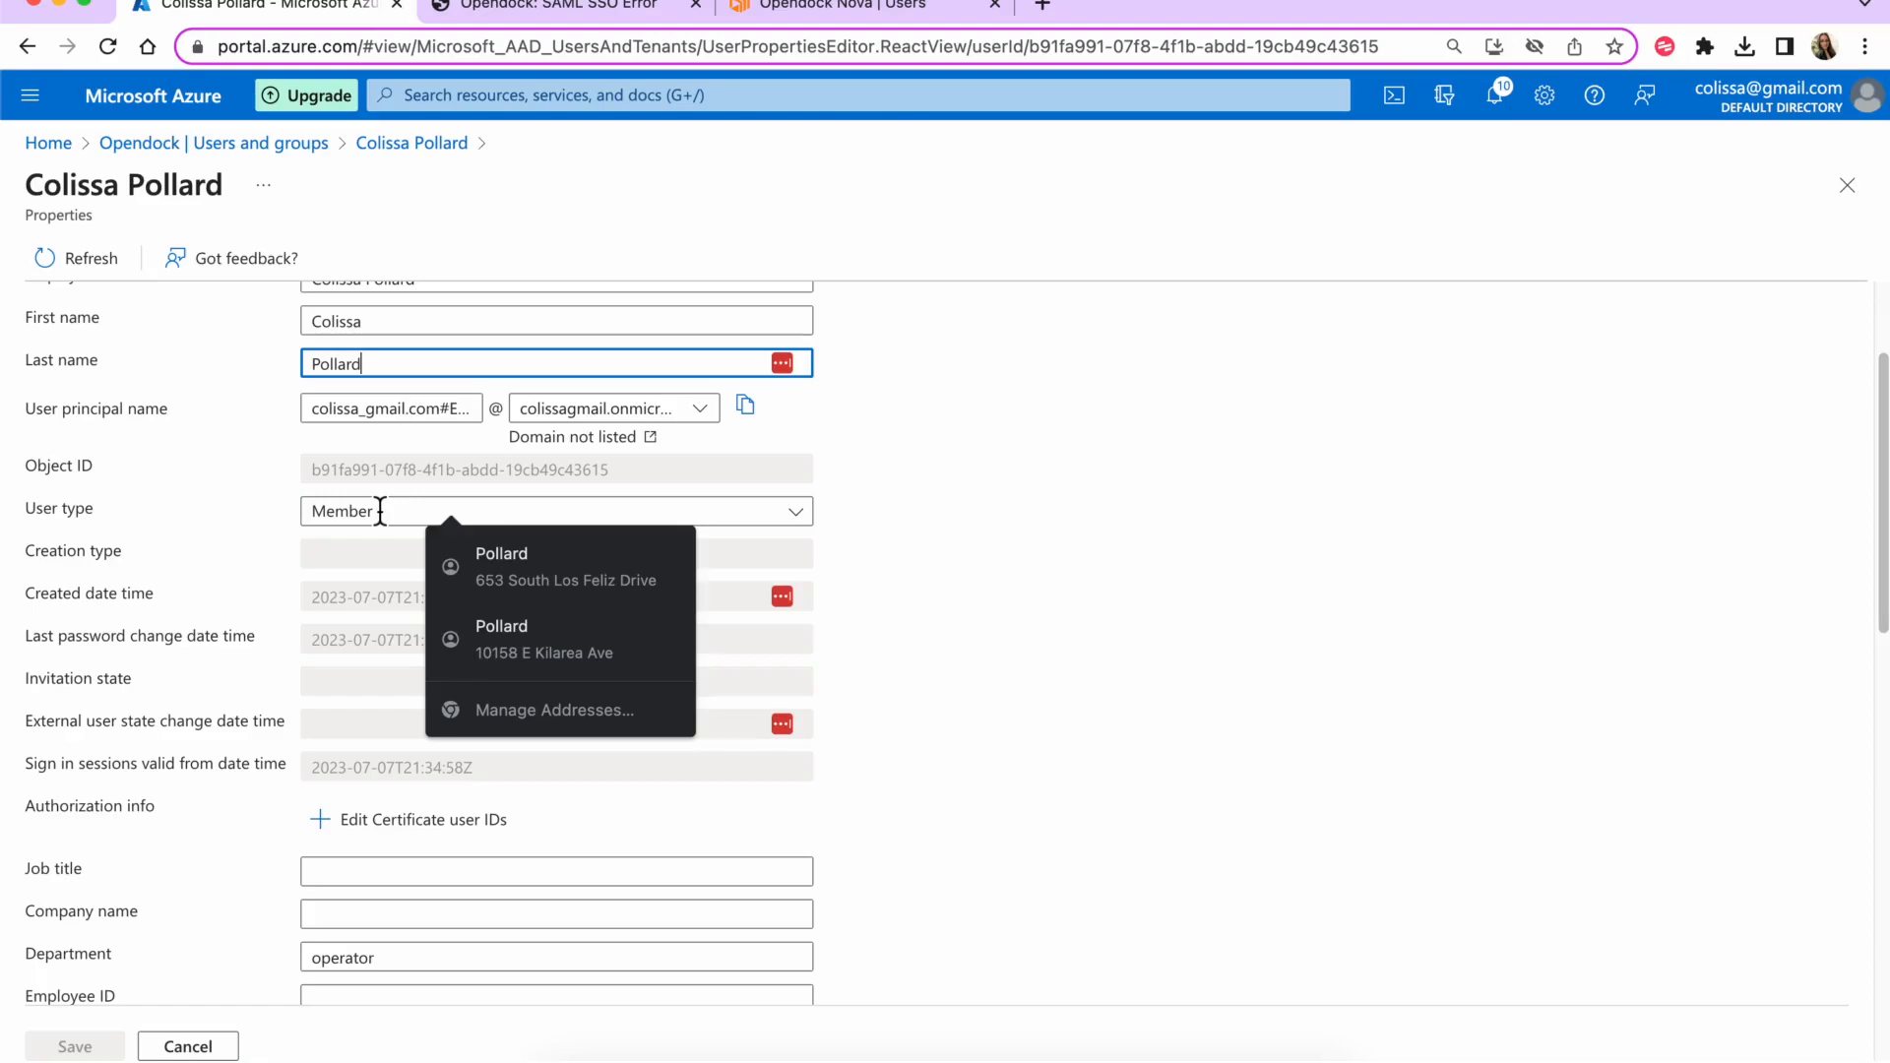
pyautogui.click(972, 489)
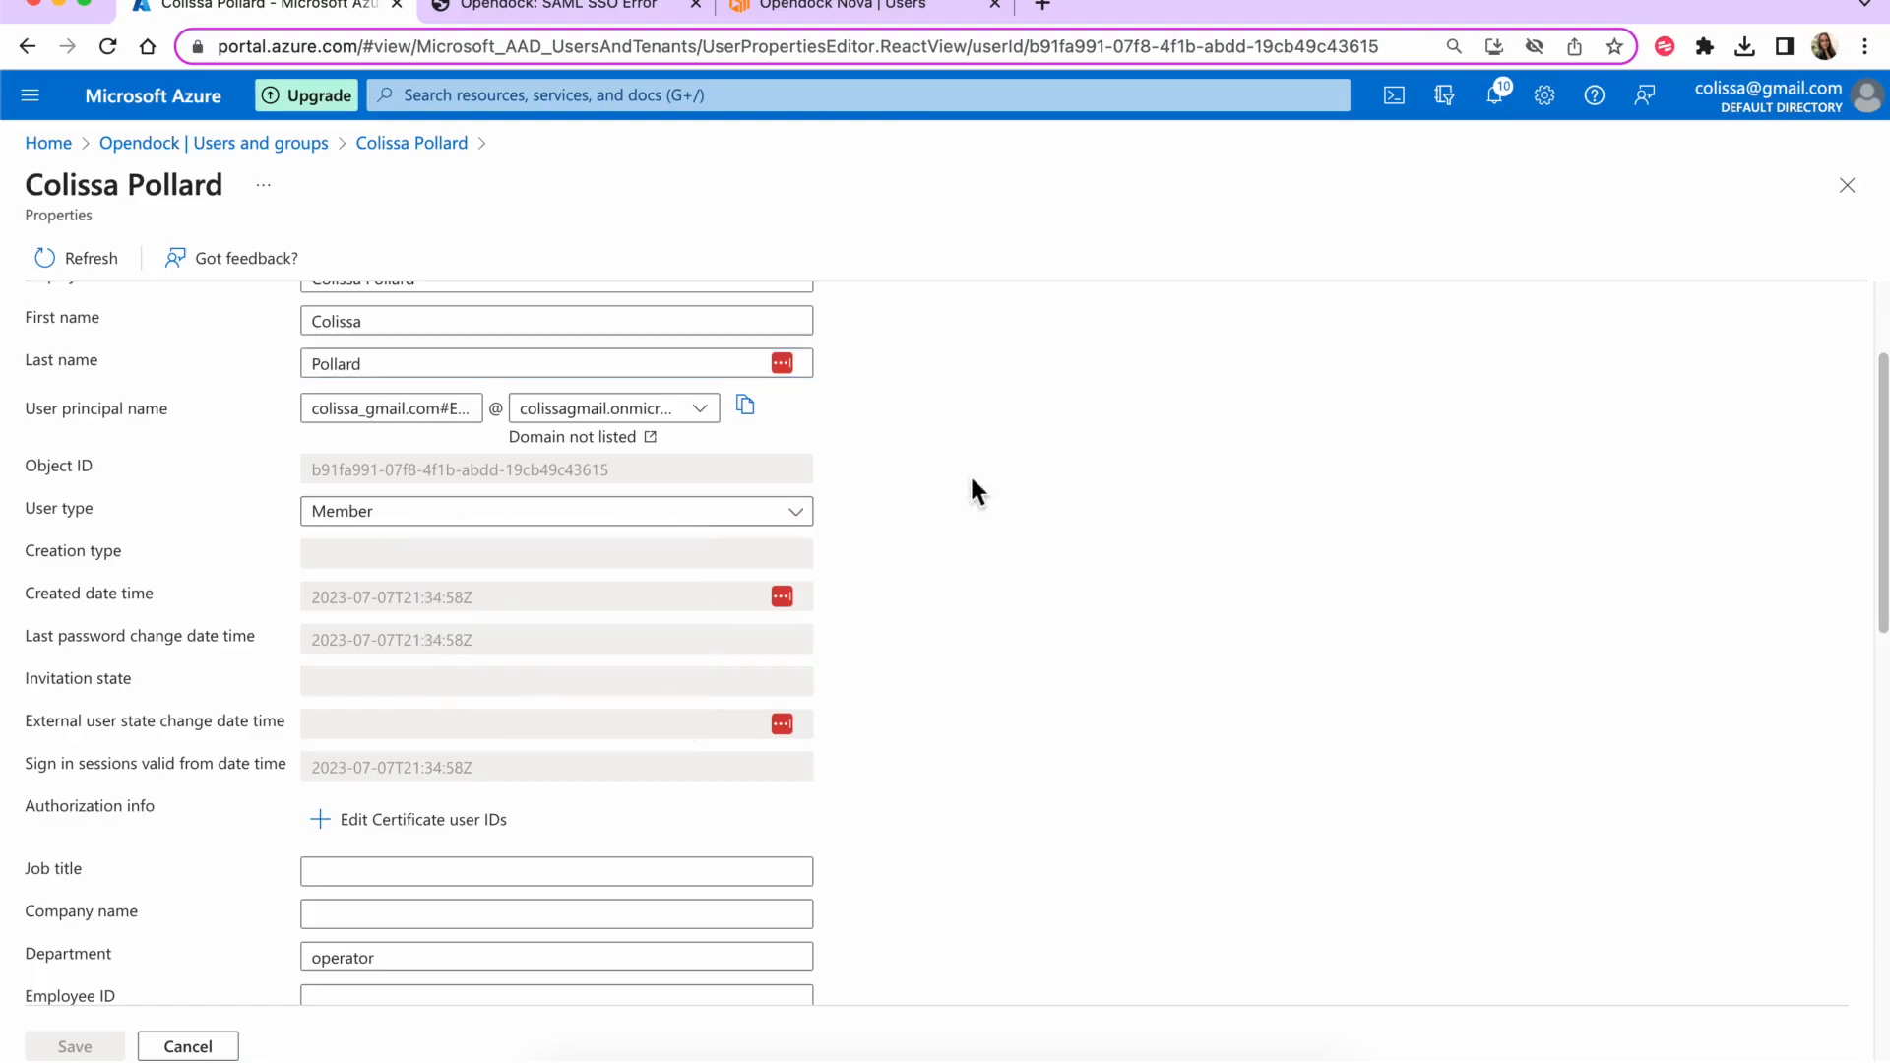
pyautogui.scroll(-2, 972, 481)
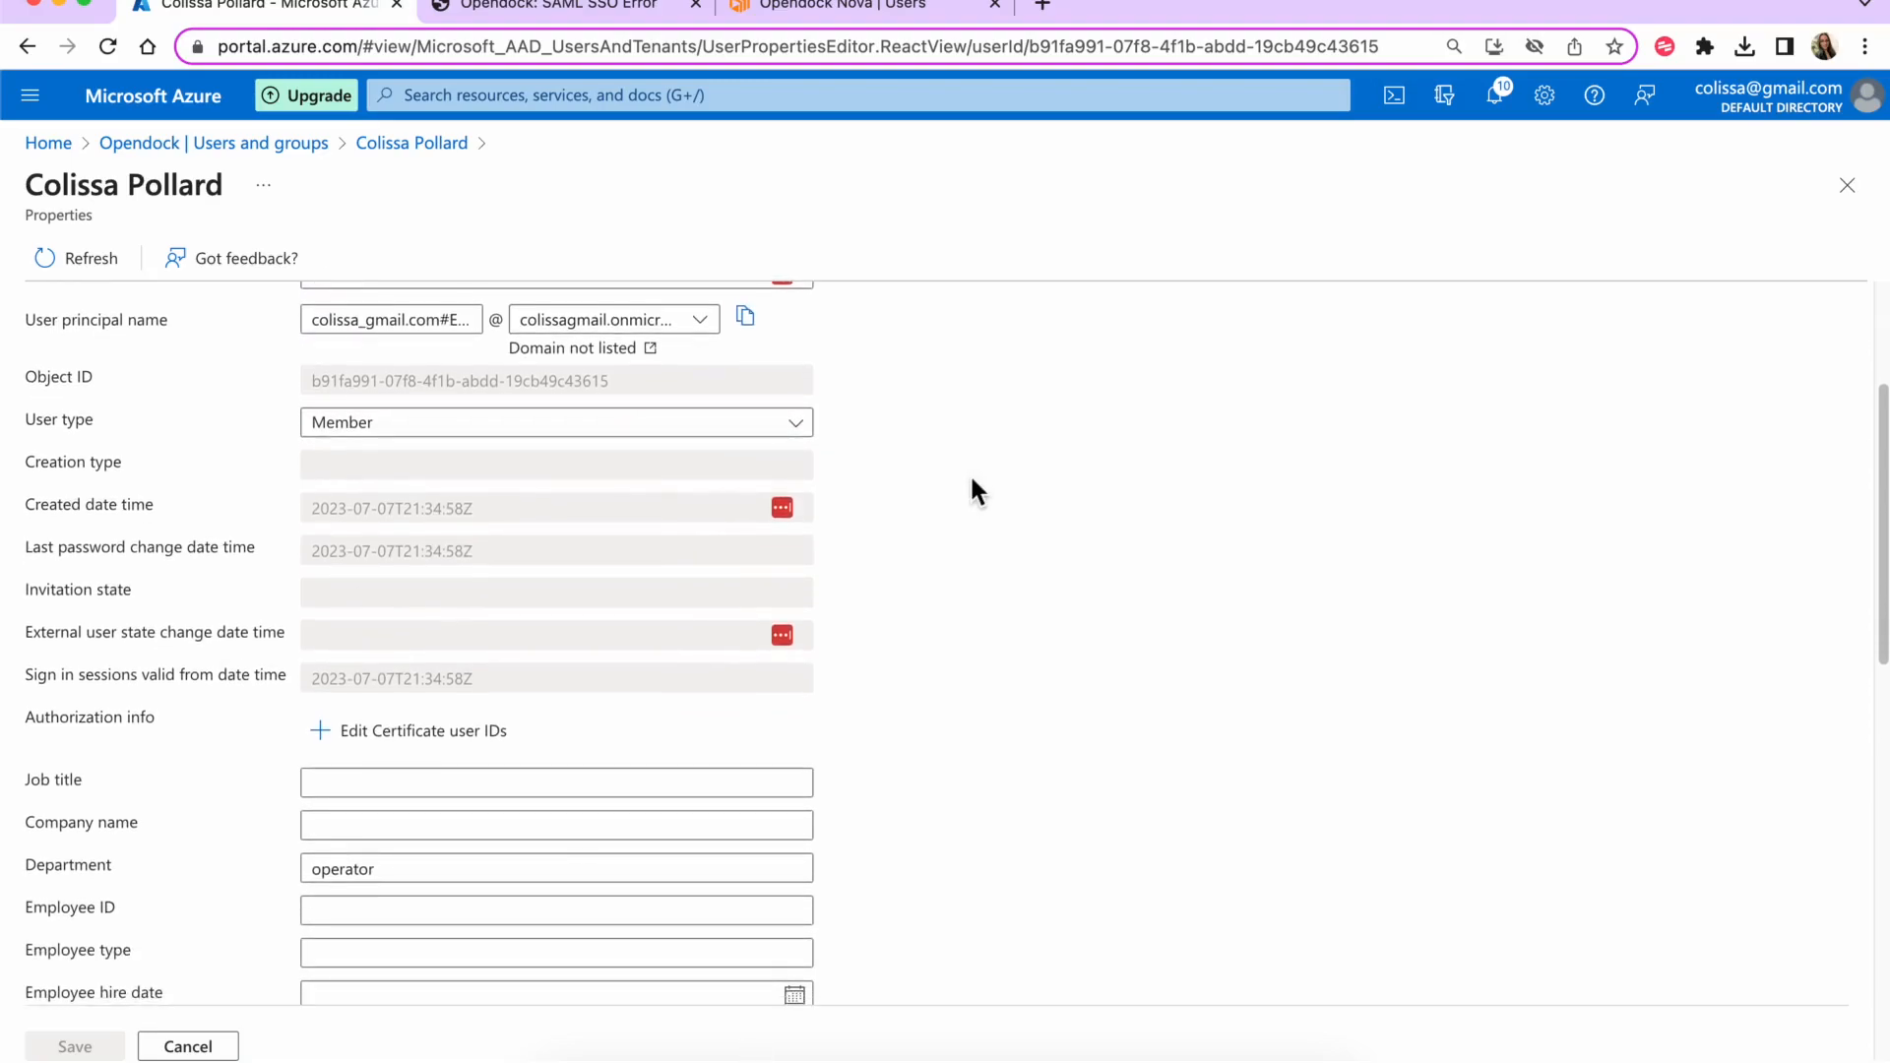
pyautogui.scroll(-8, 972, 480)
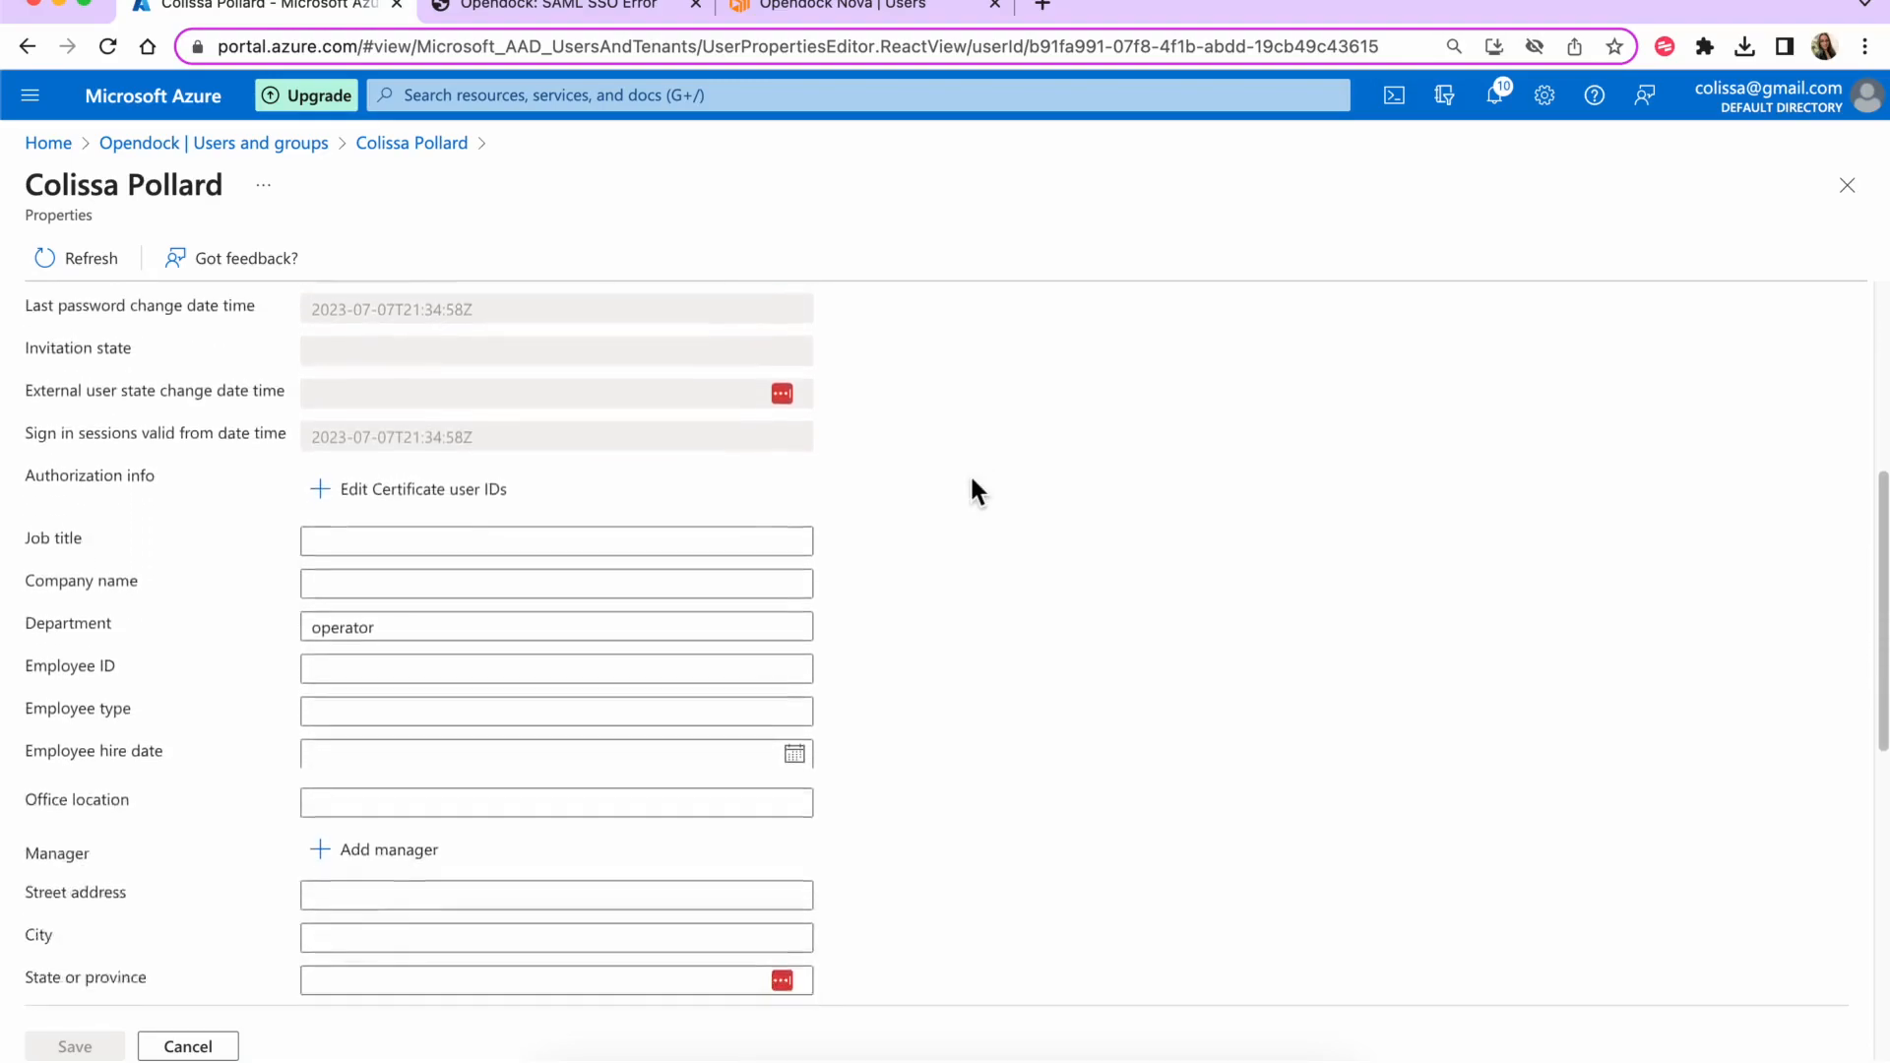
pyautogui.scroll(-10, 972, 487)
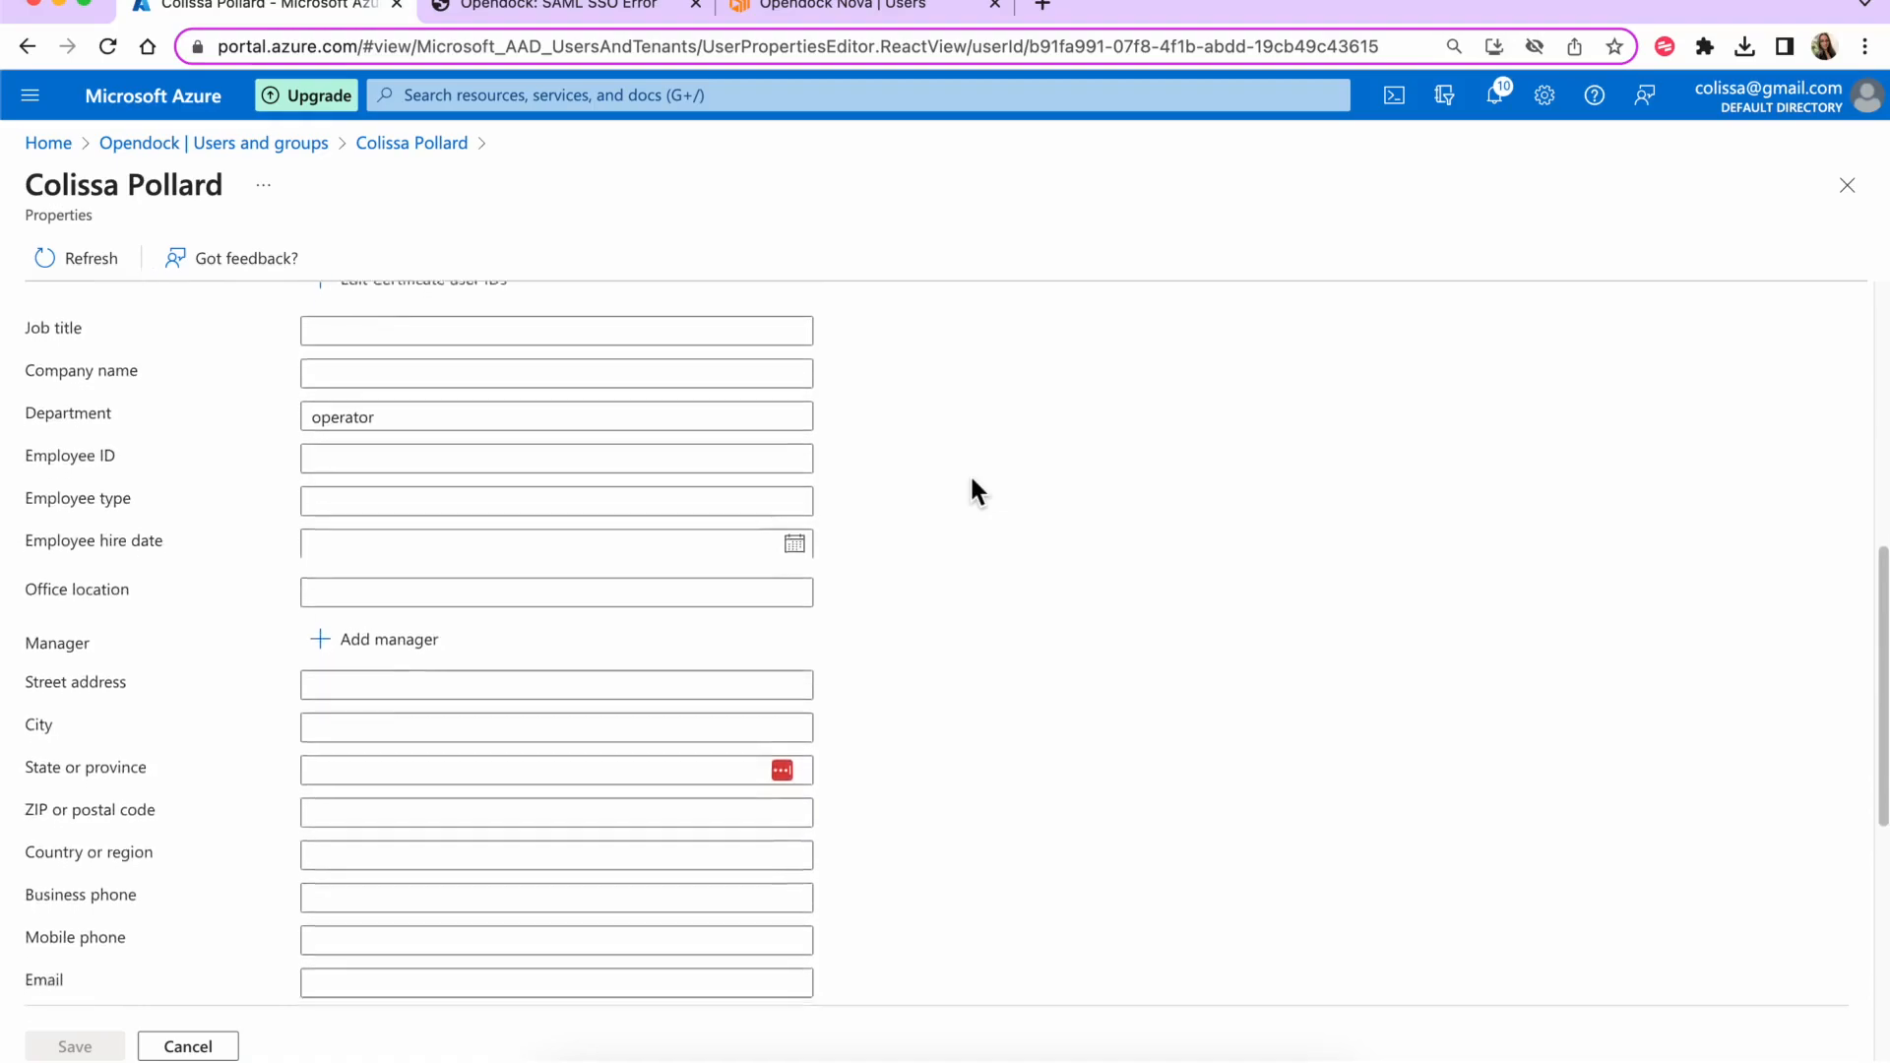
pyautogui.scroll(-1, 973, 483)
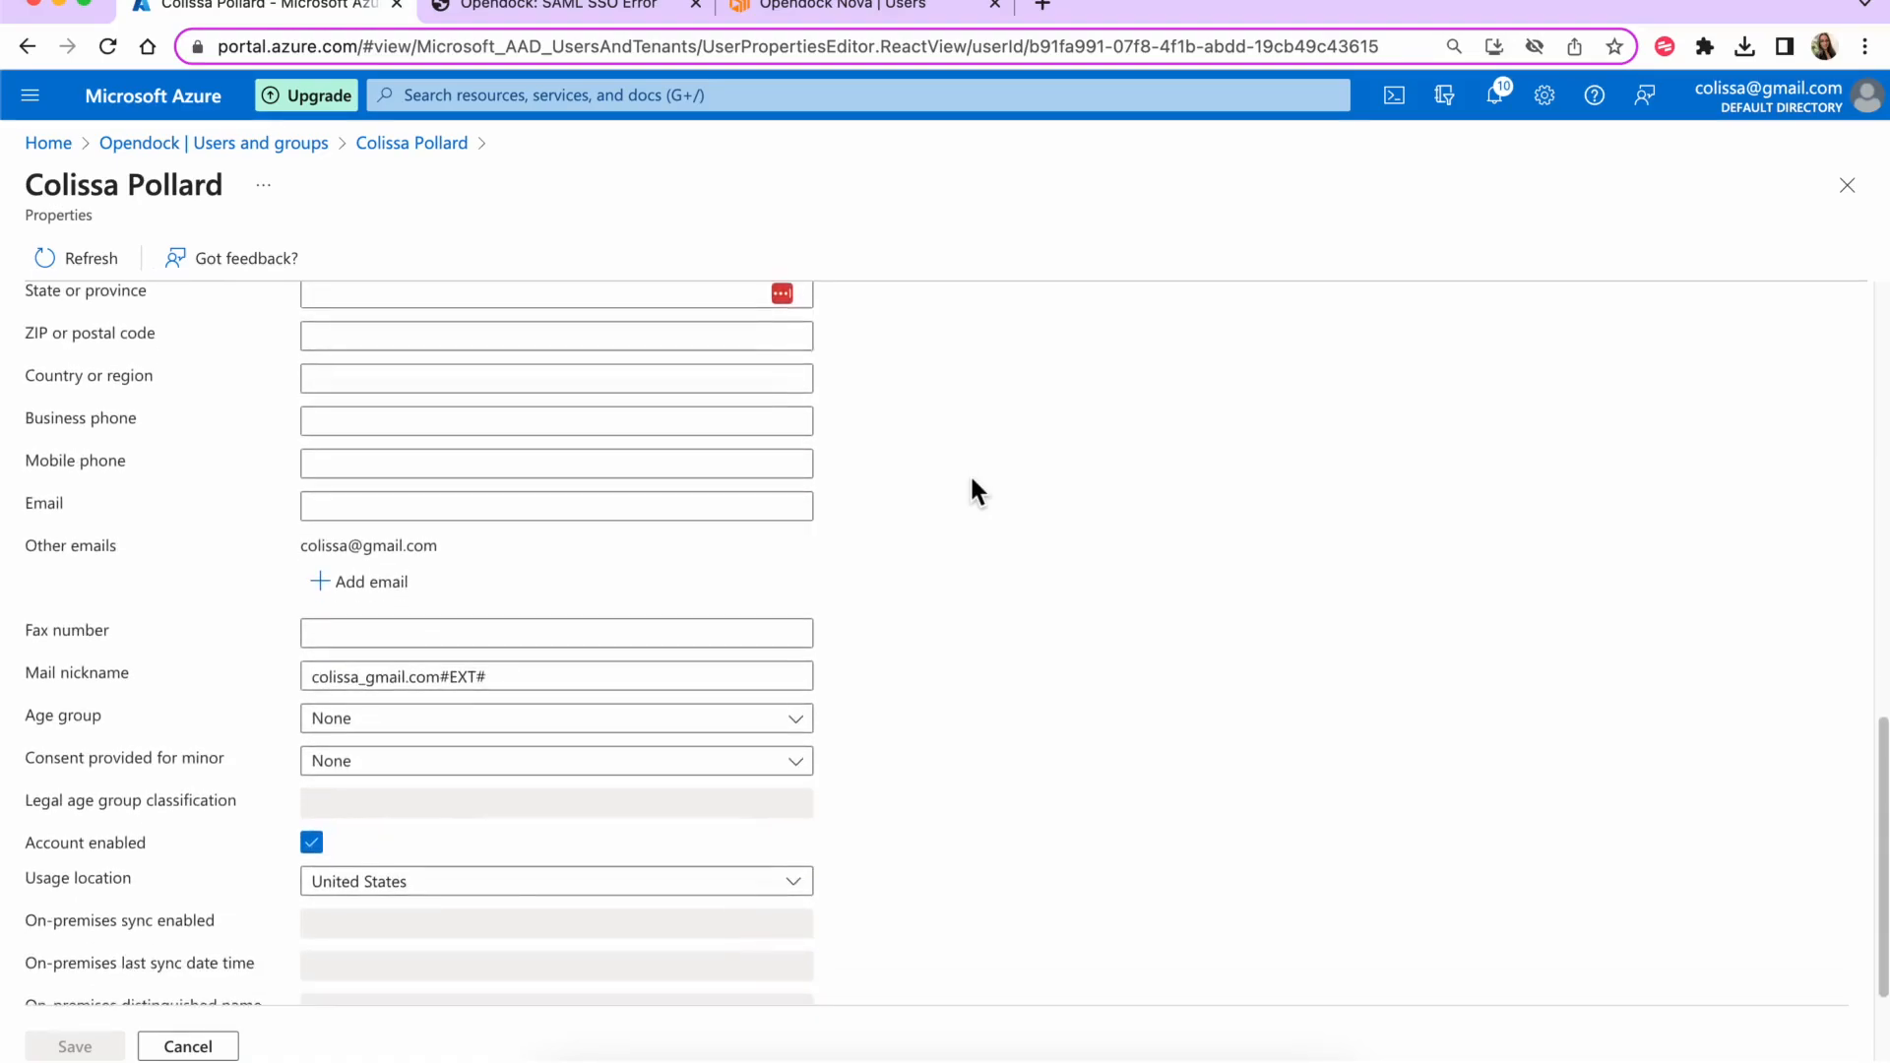
pyautogui.click(197, 1045)
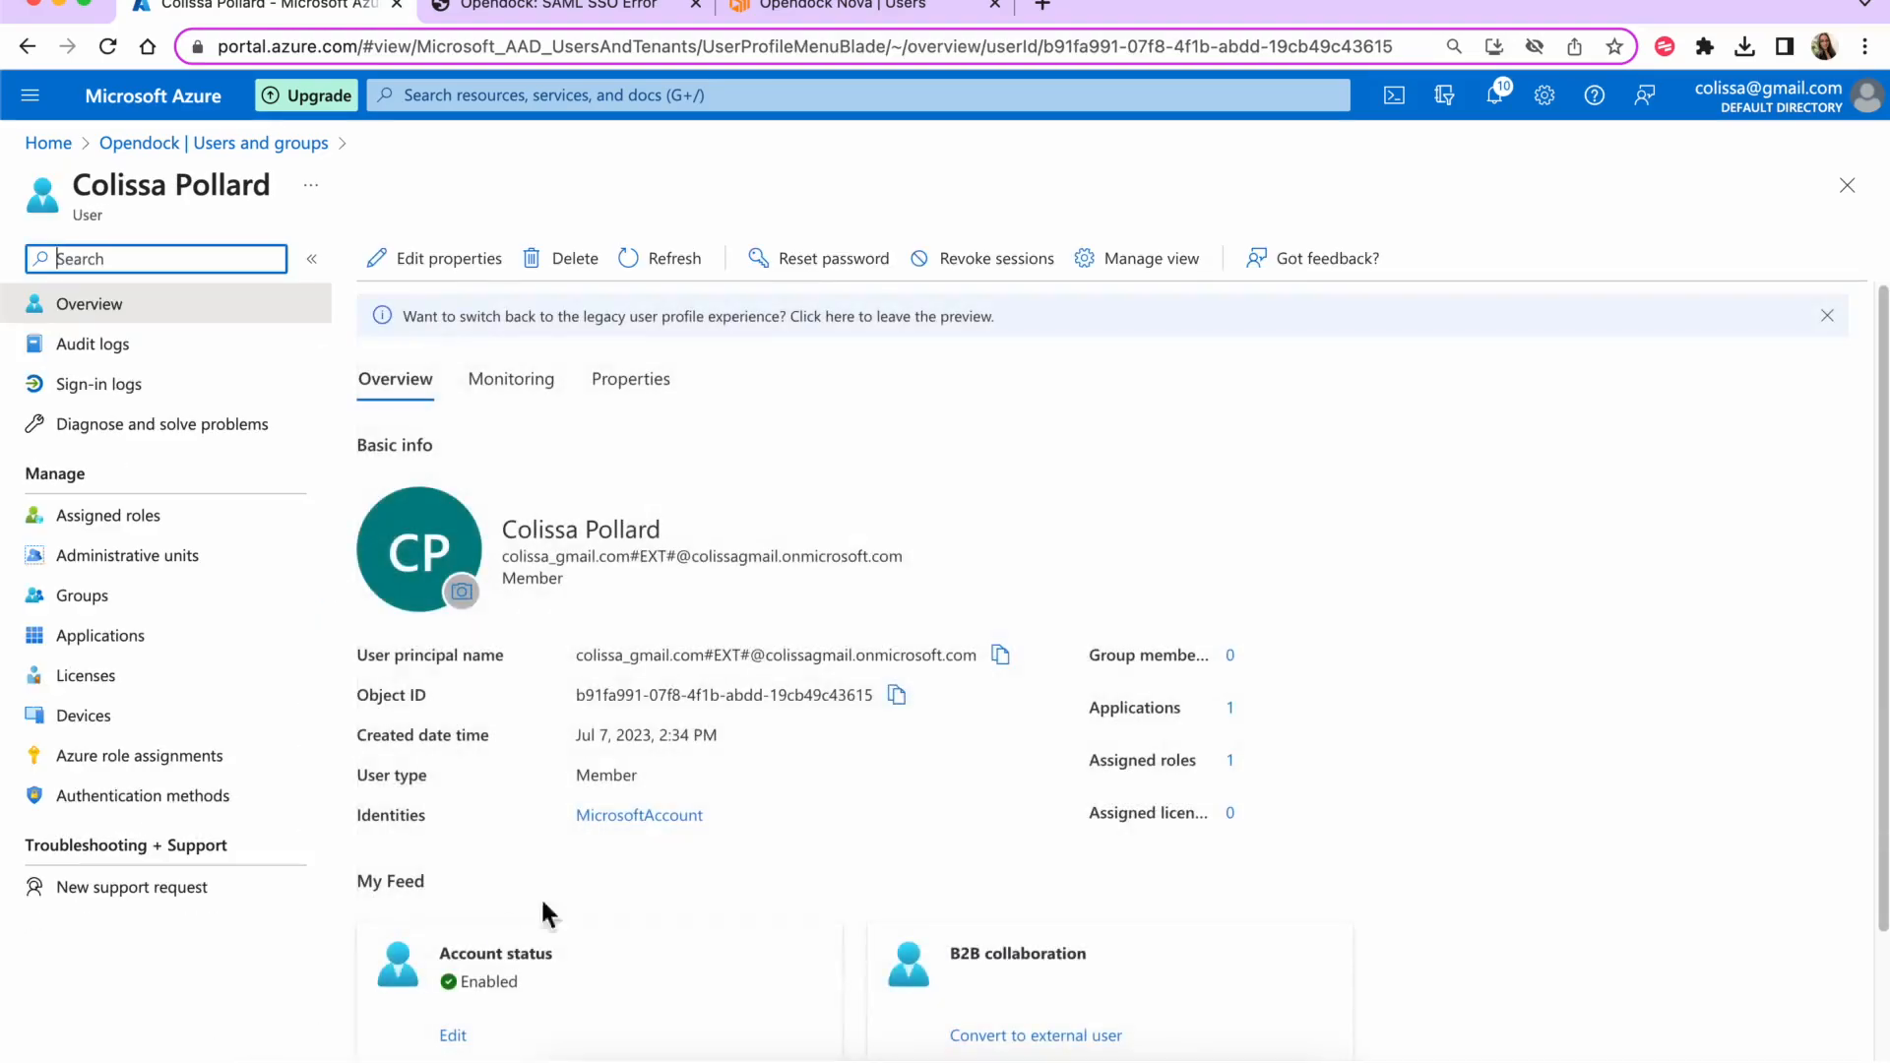
pyautogui.scroll(-1, 624, 857)
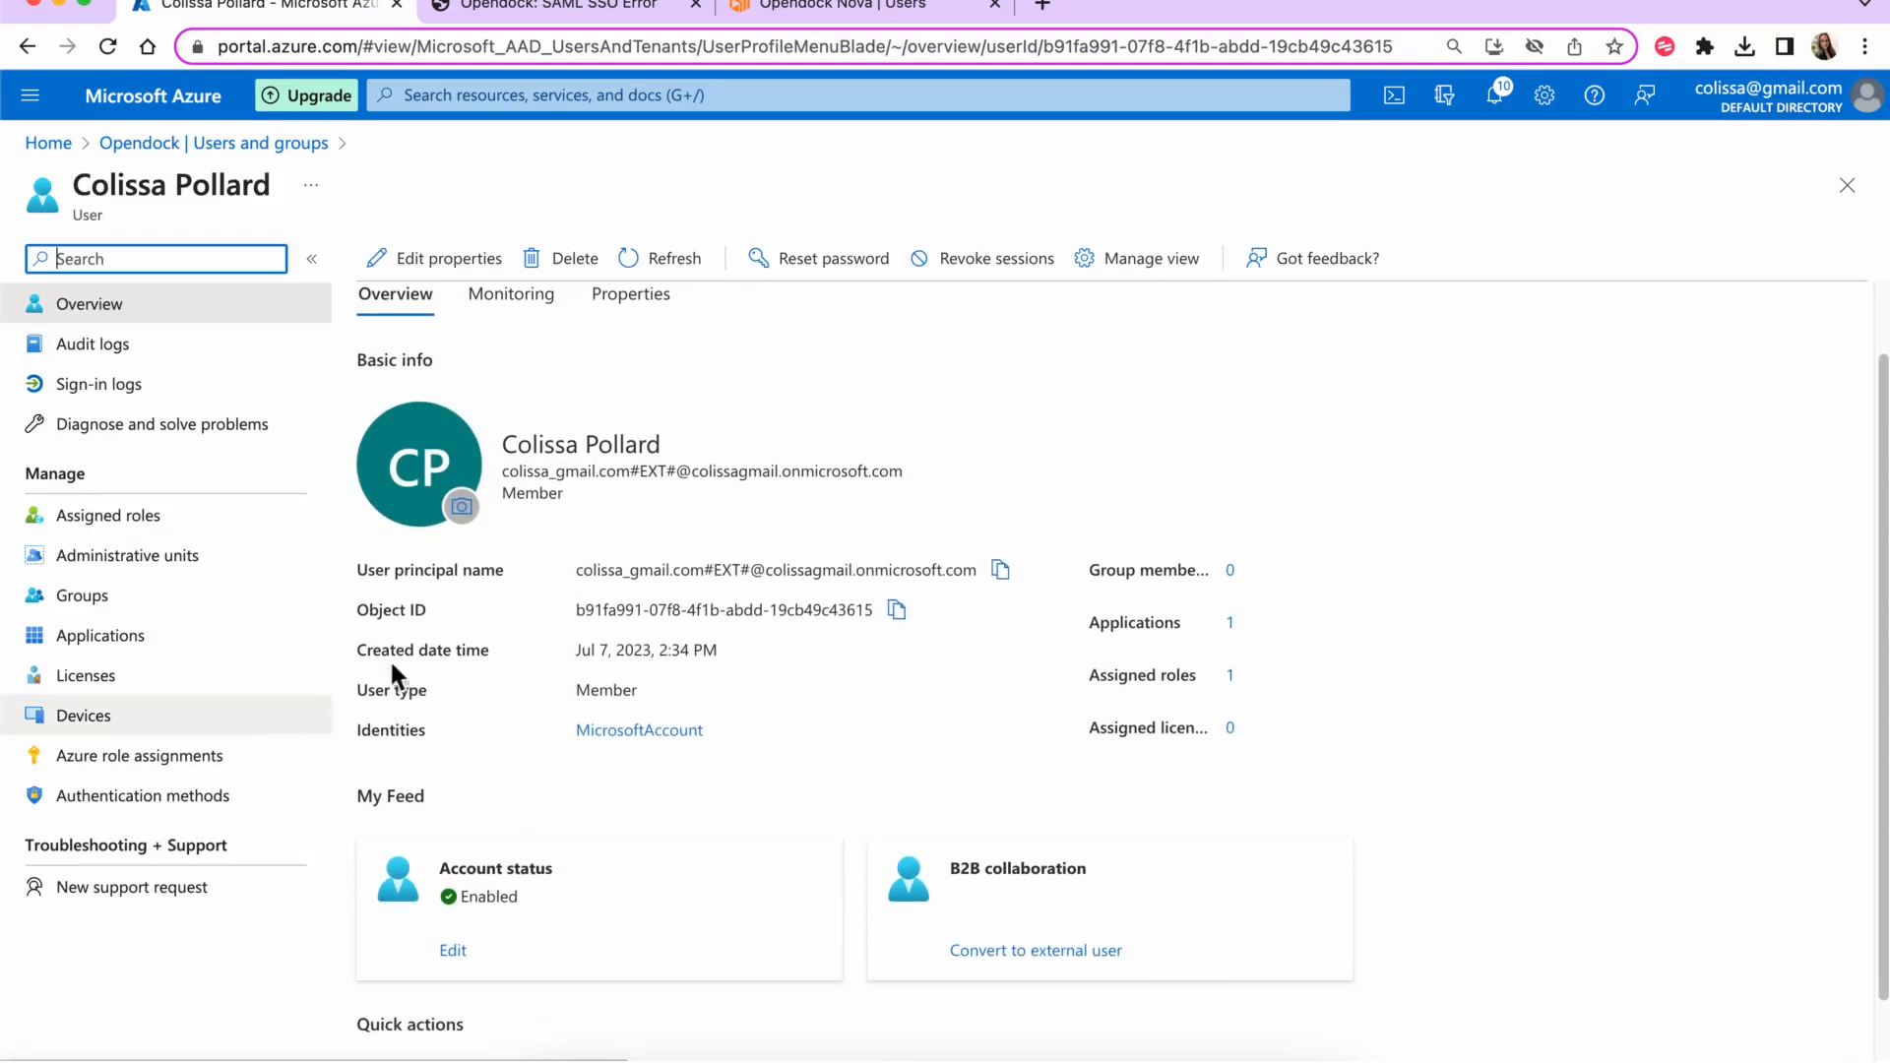
pyautogui.click(1847, 185)
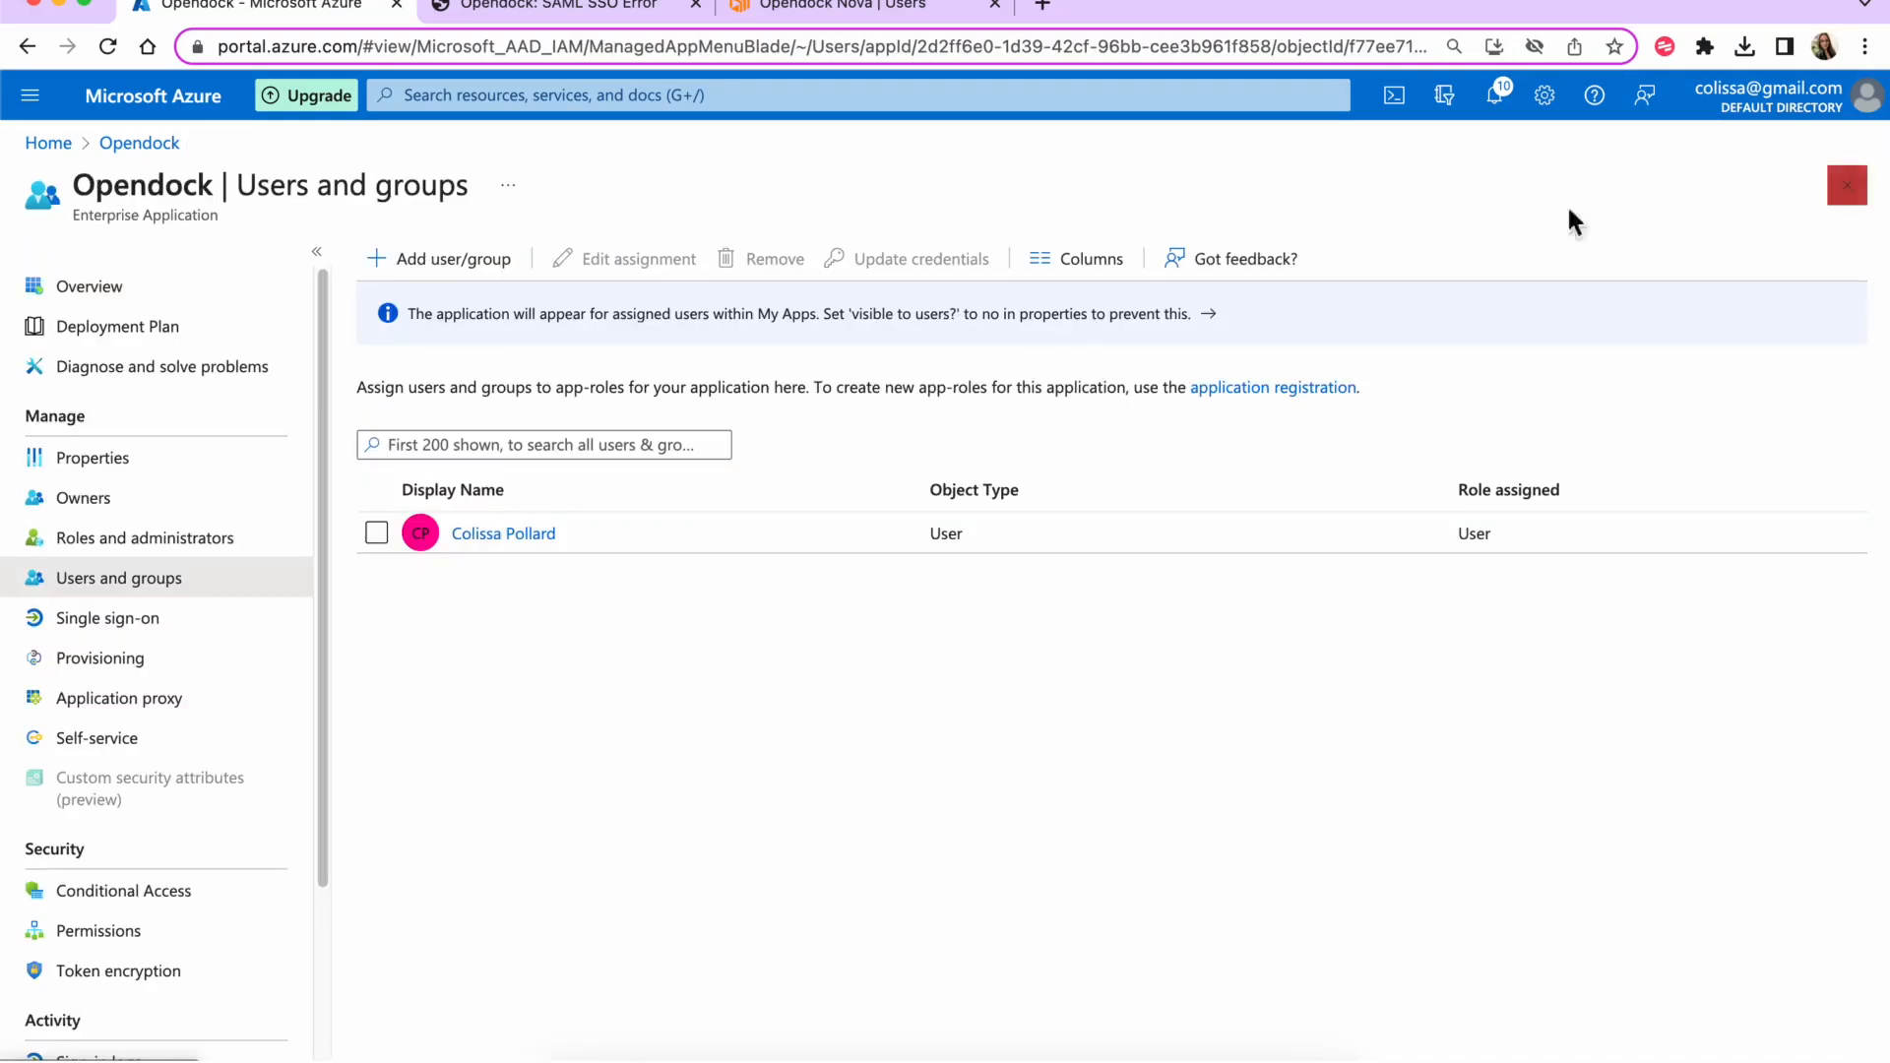
# - Start a new claim in Attributes & Claims named firstName, matching Opendock's error
pyautogui.click(200, 628)
pyautogui.scroll(-2, 633, 689)
pyautogui.click(1235, 640)
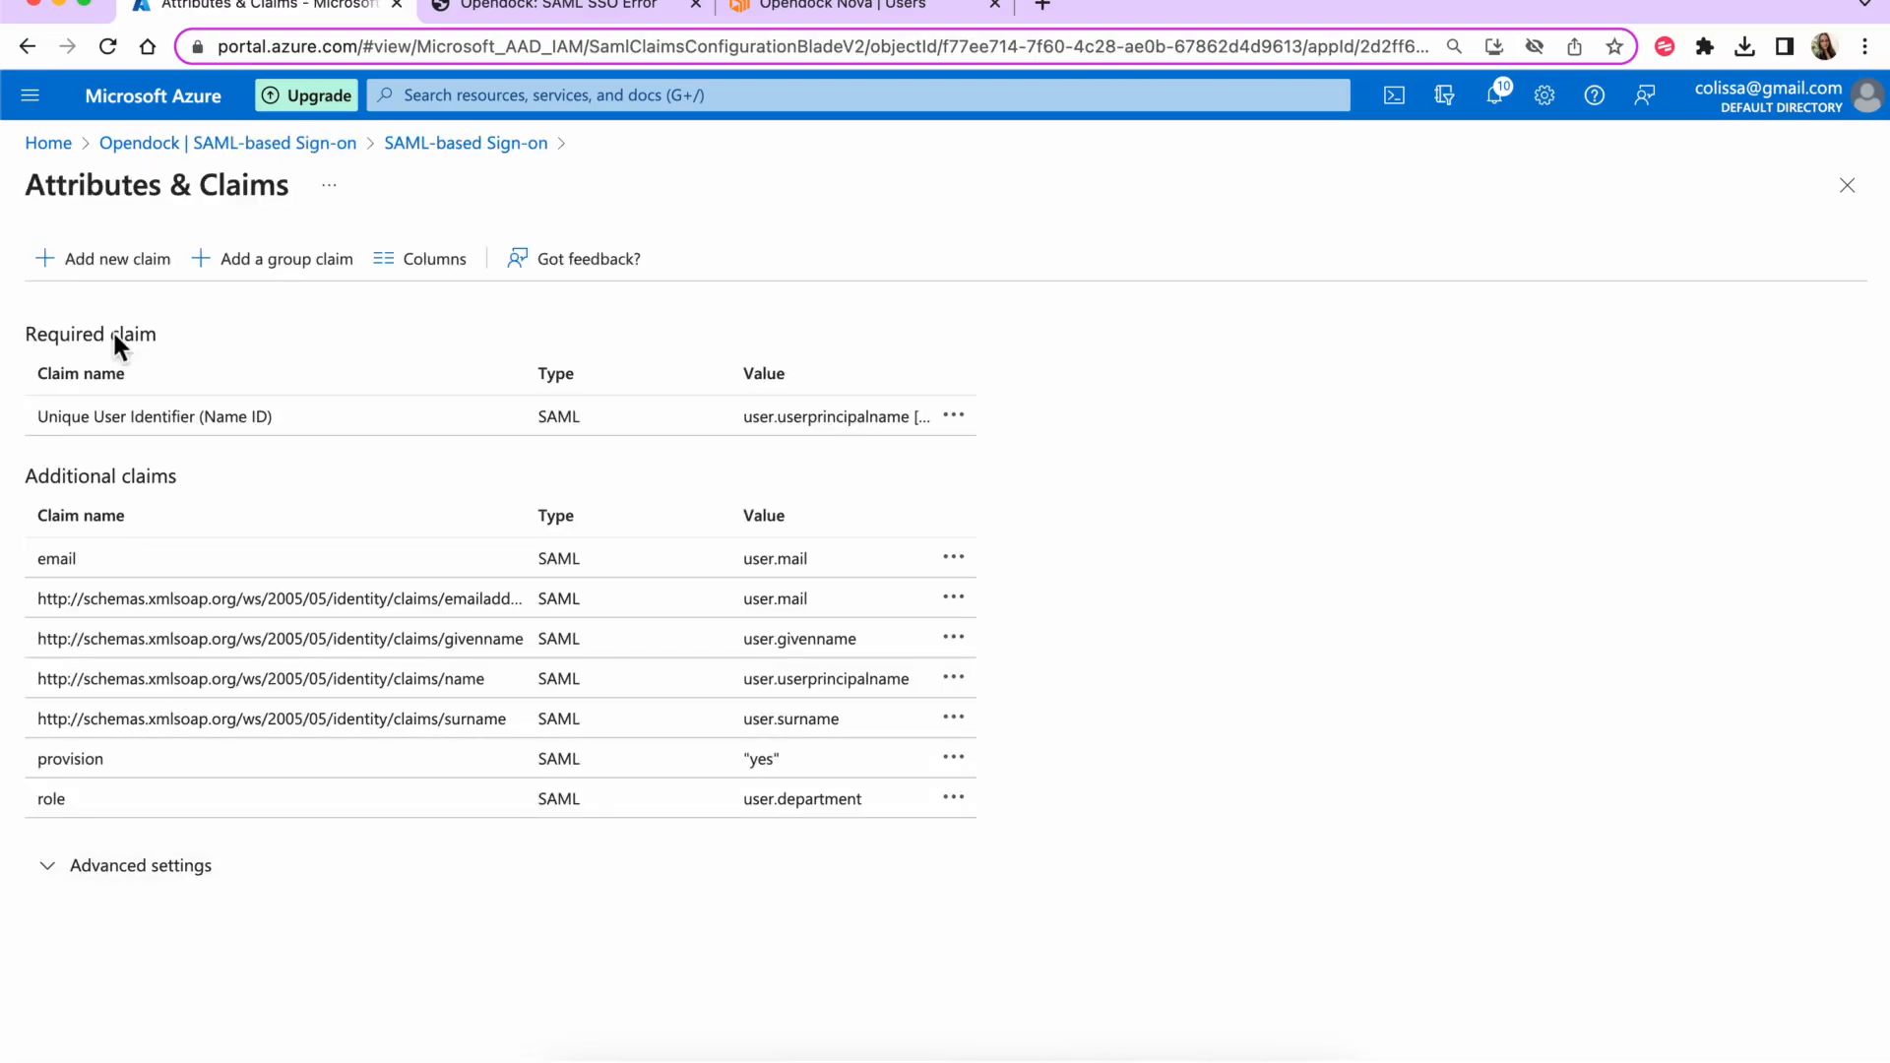
pyautogui.click(107, 260)
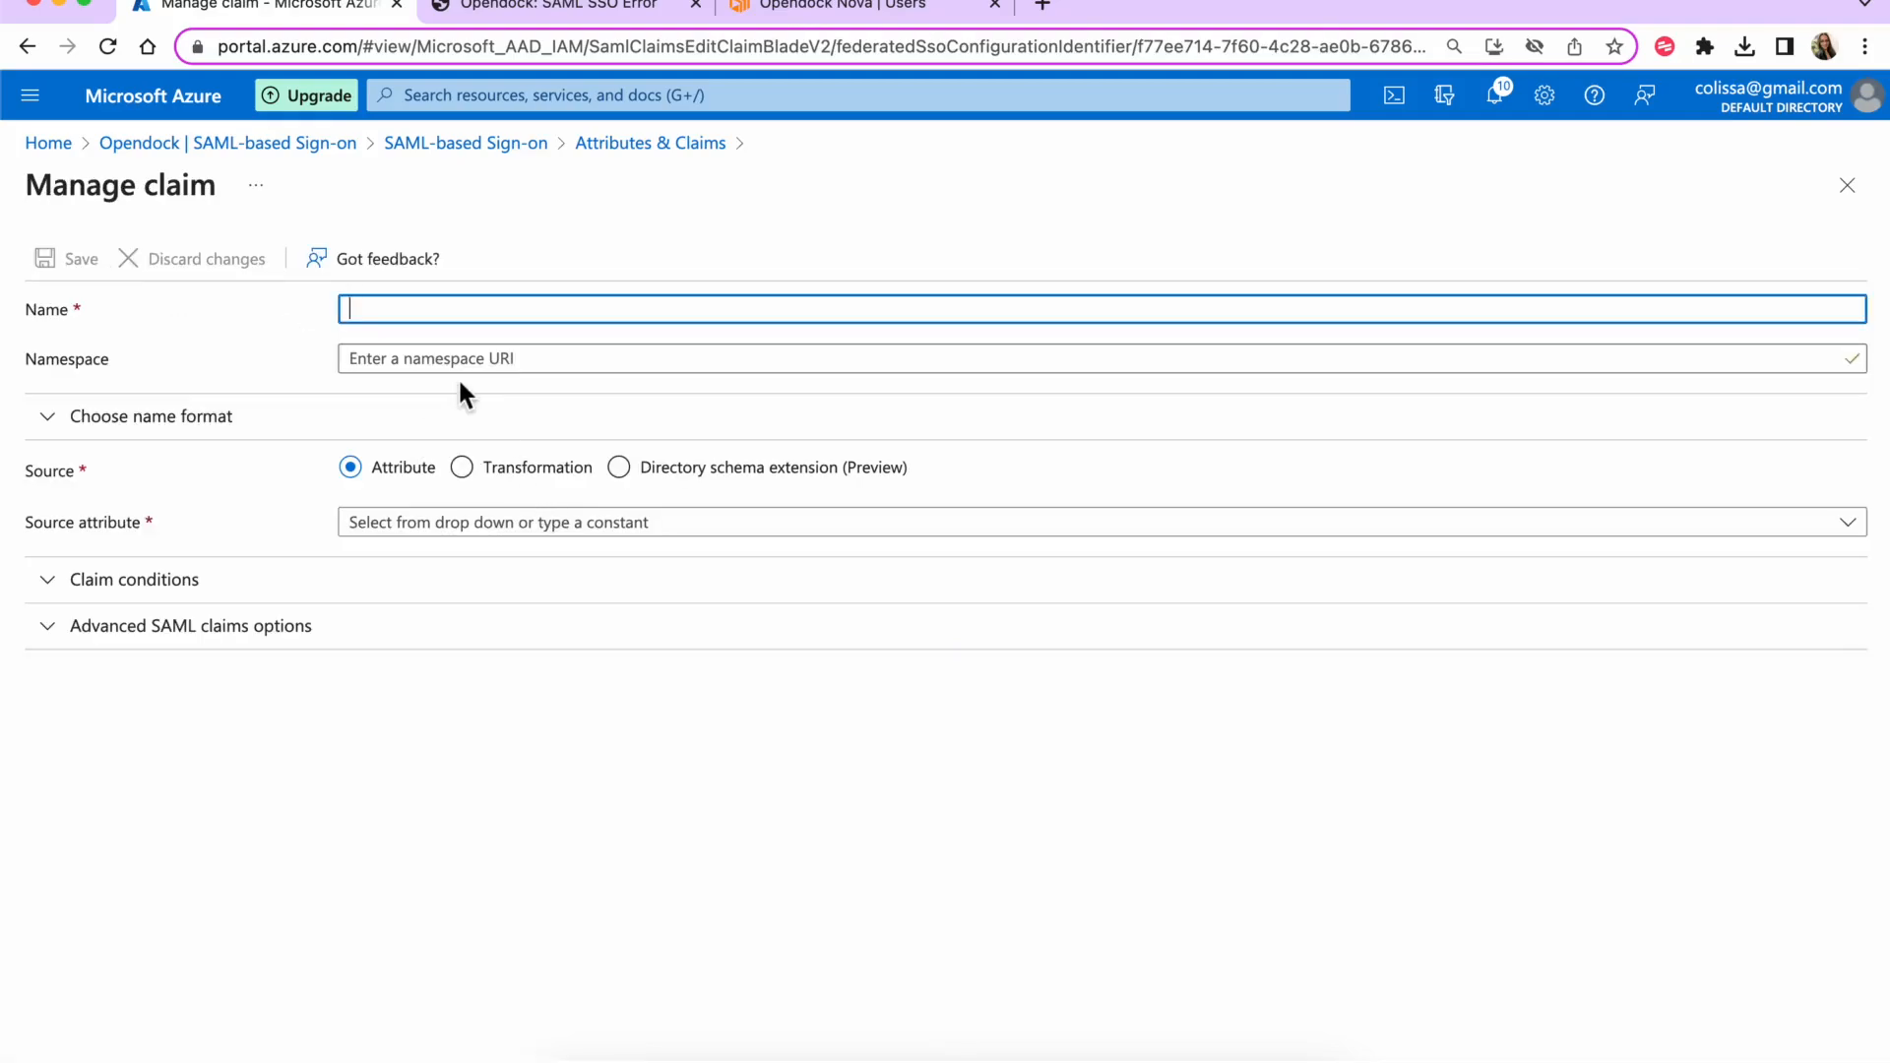
pyautogui.write('firstName')
pyautogui.click(602, 15)
pyautogui.doubleClick(487, 204)
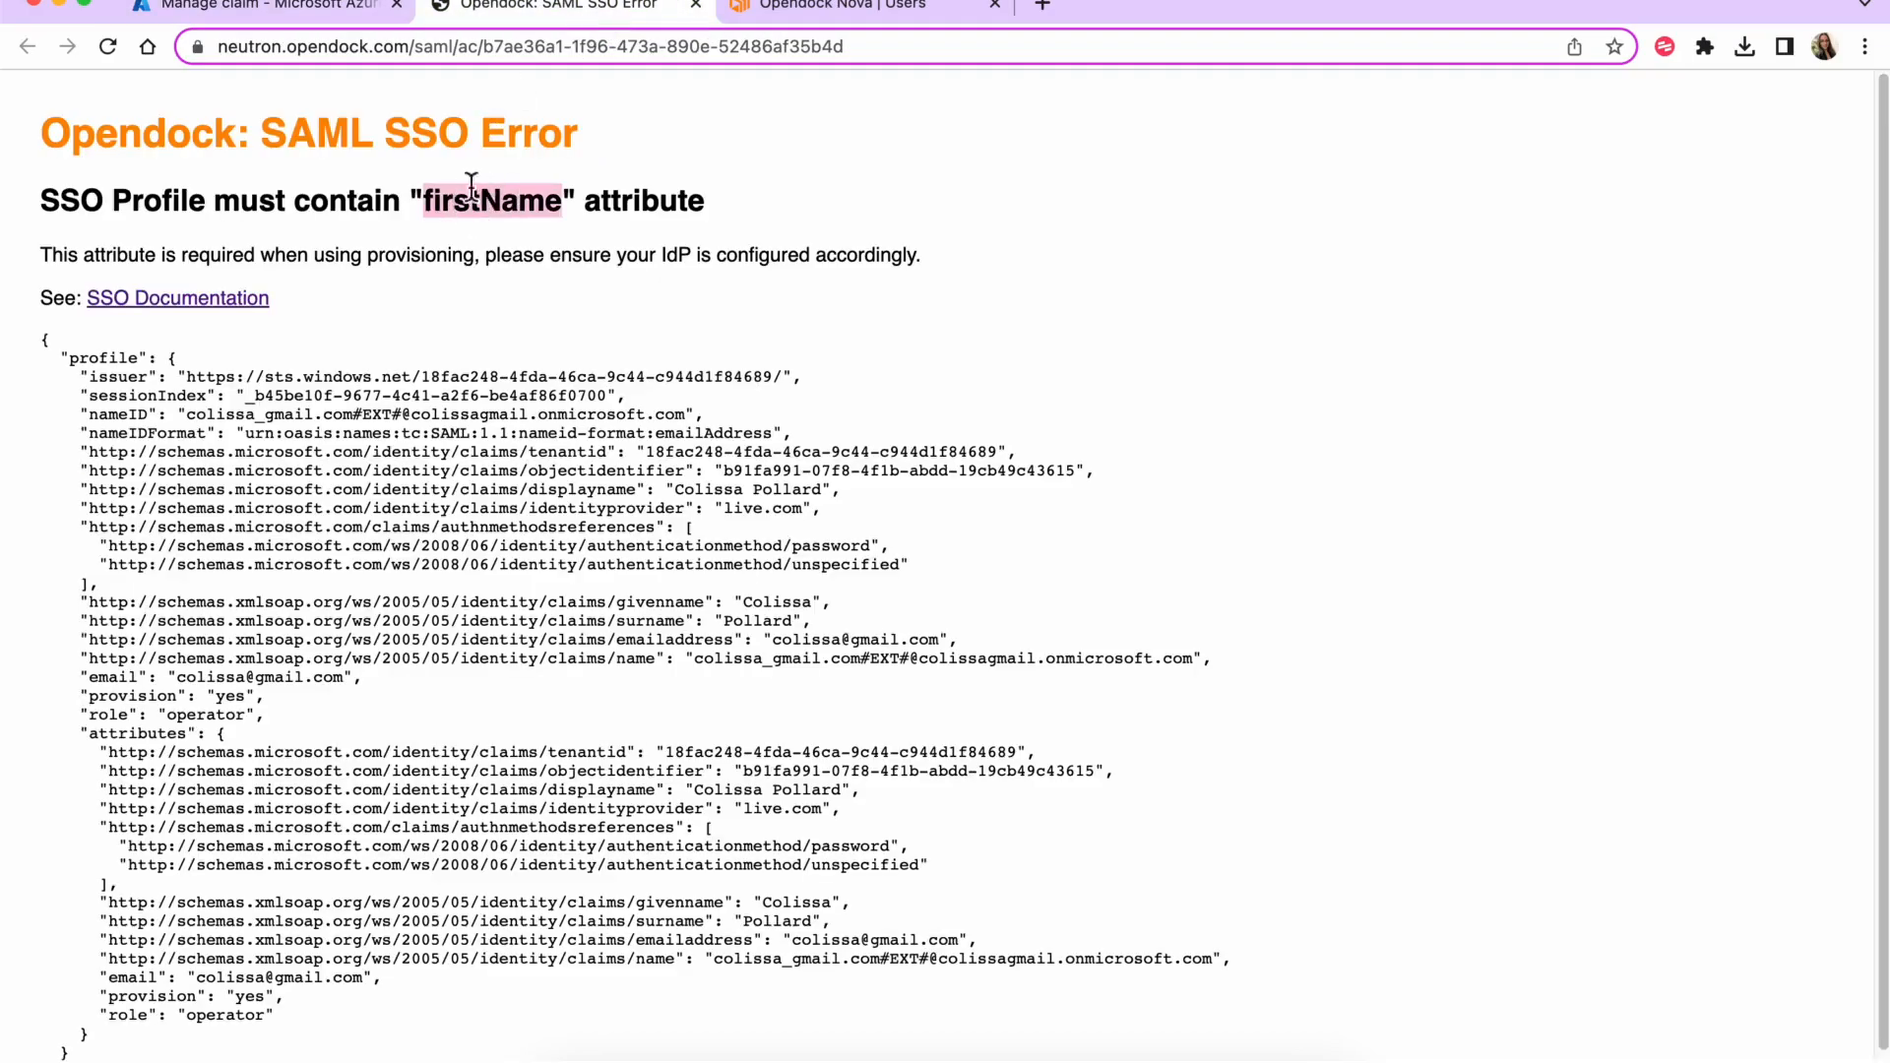
pyautogui.click(308, 11)
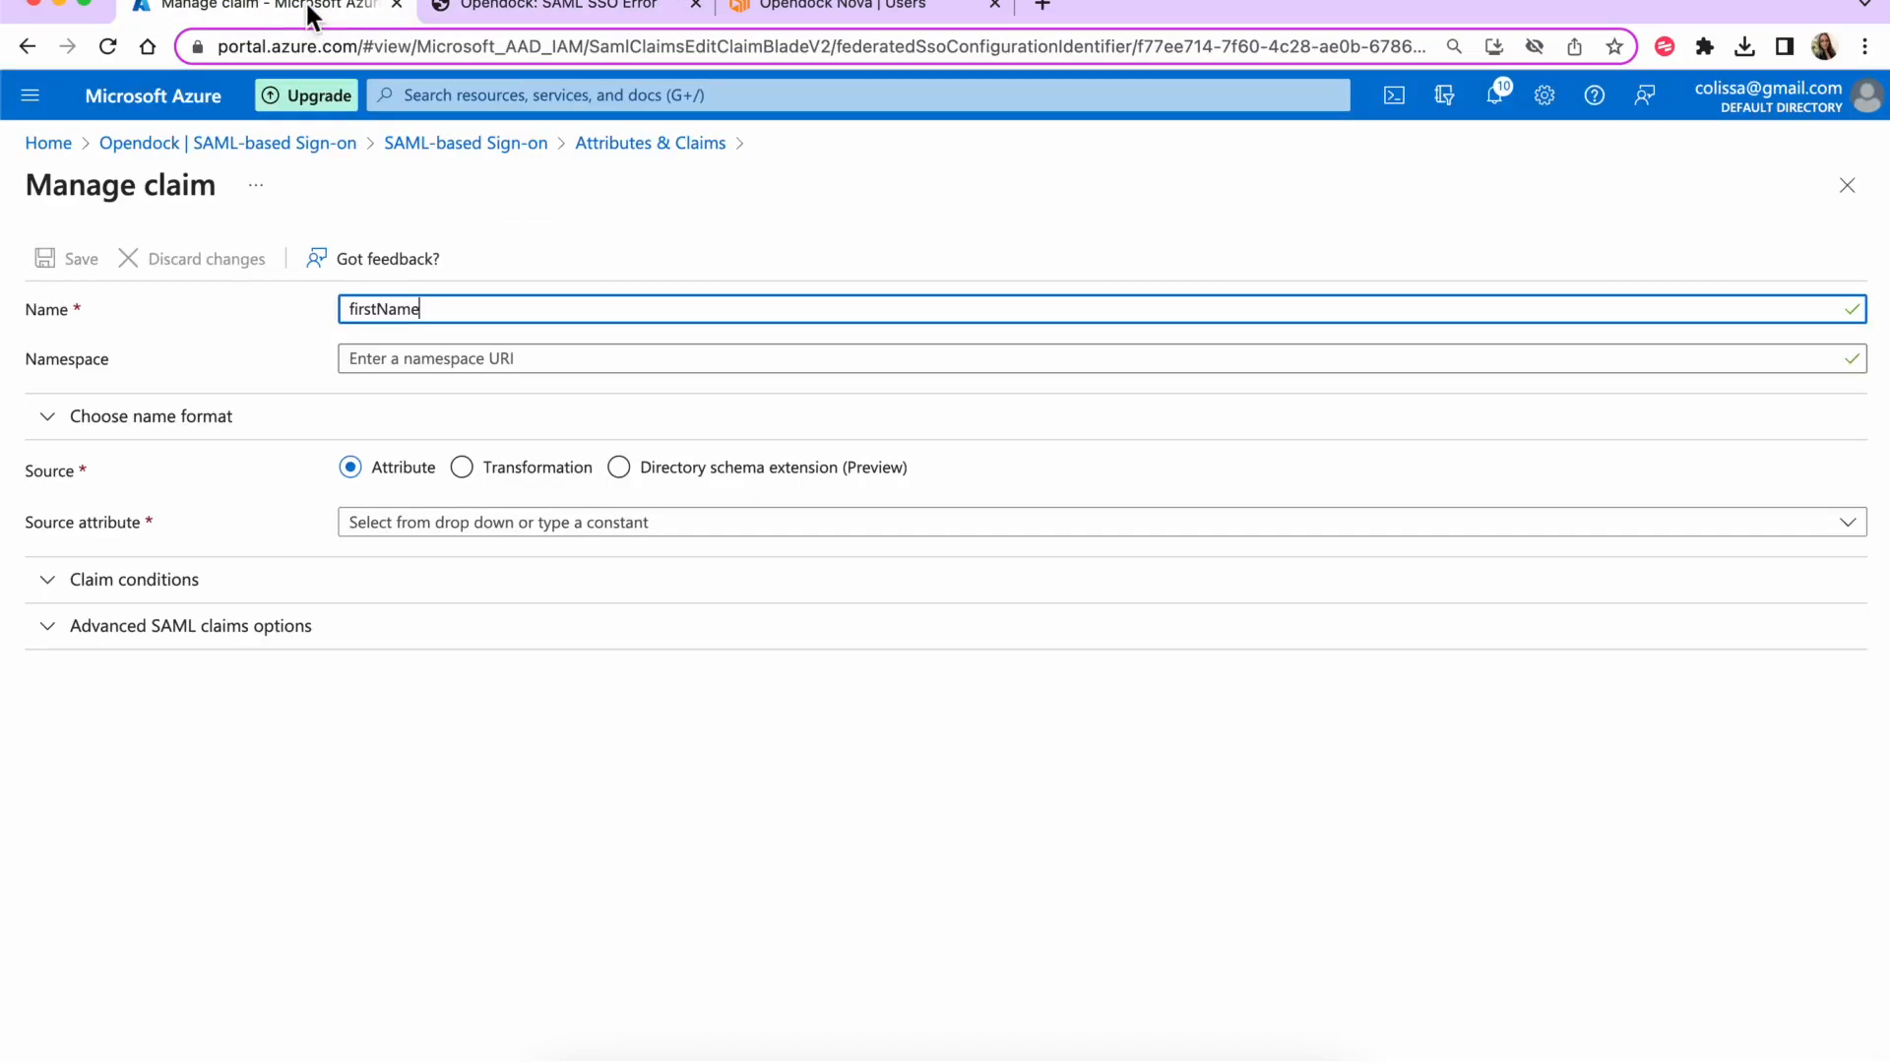
# - Set the claim's source attribute to user.givenname and save it
pyautogui.click(548, 530)
pyautogui.write('user.')
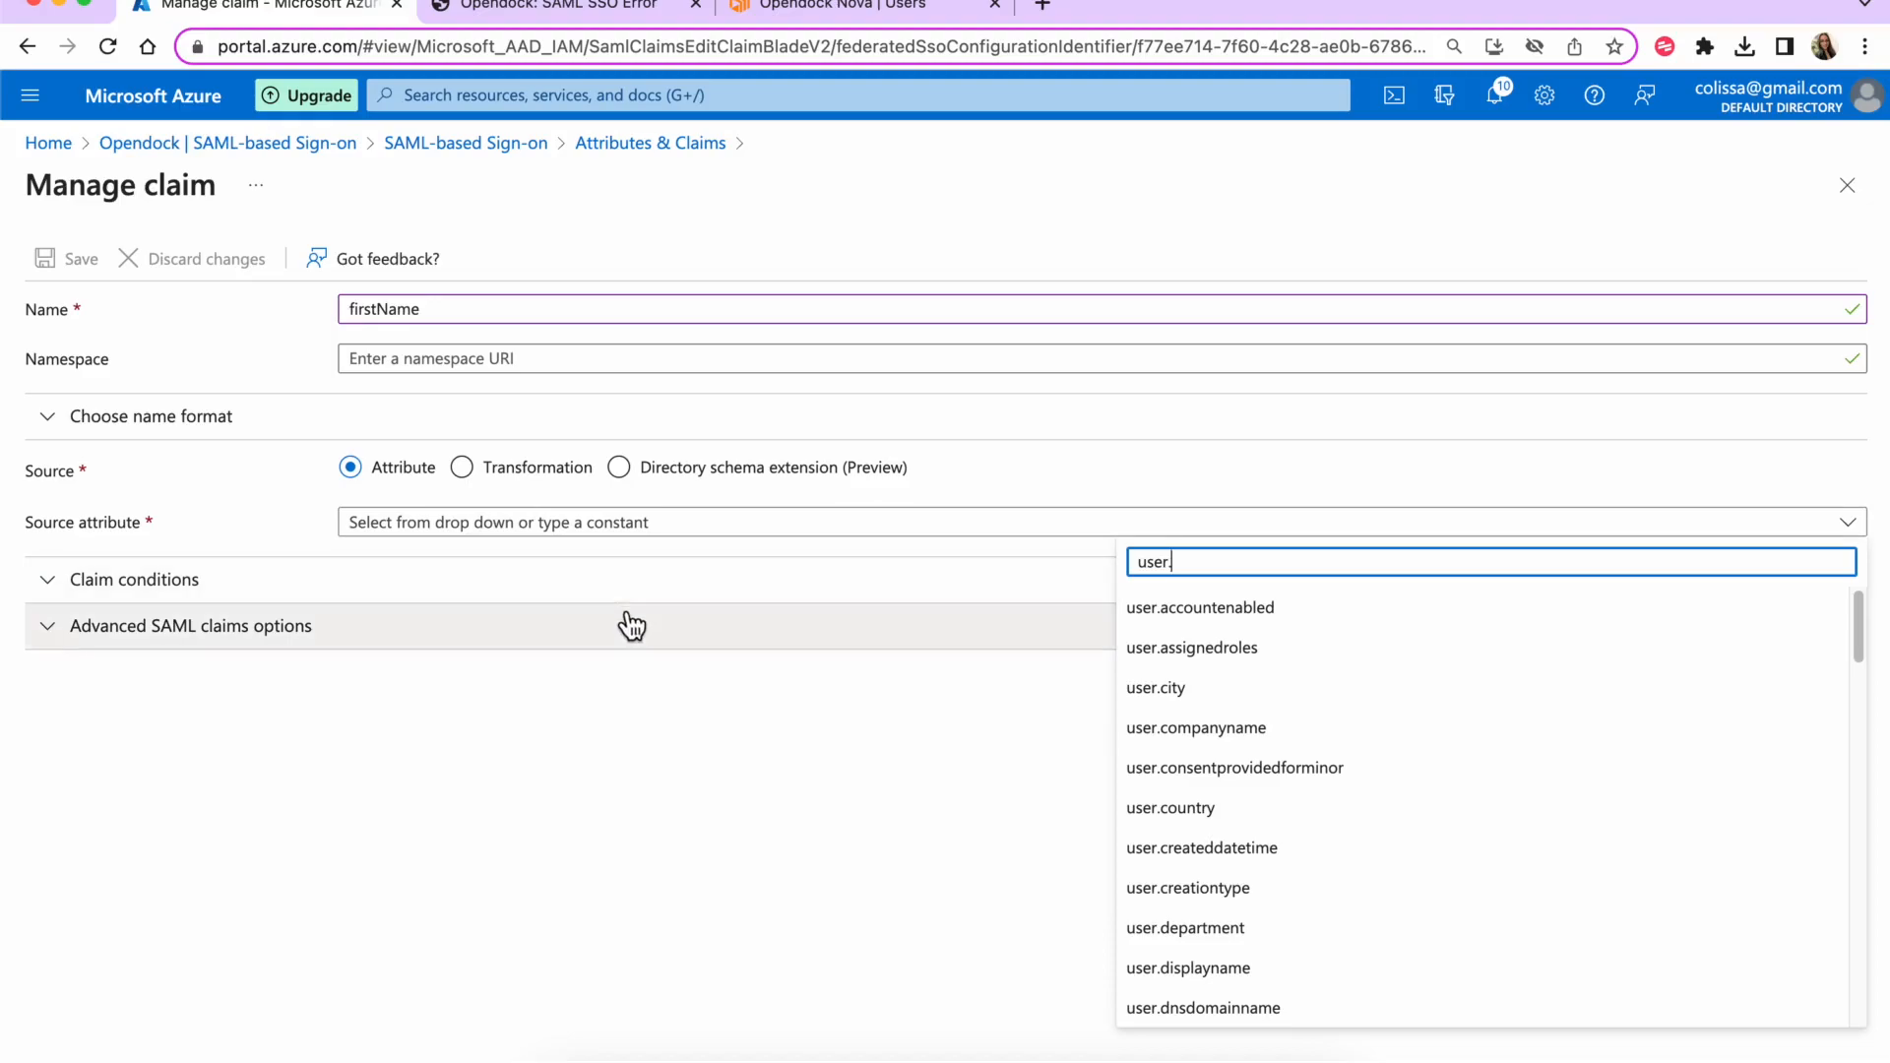
pyautogui.scroll(-10, 1178, 708)
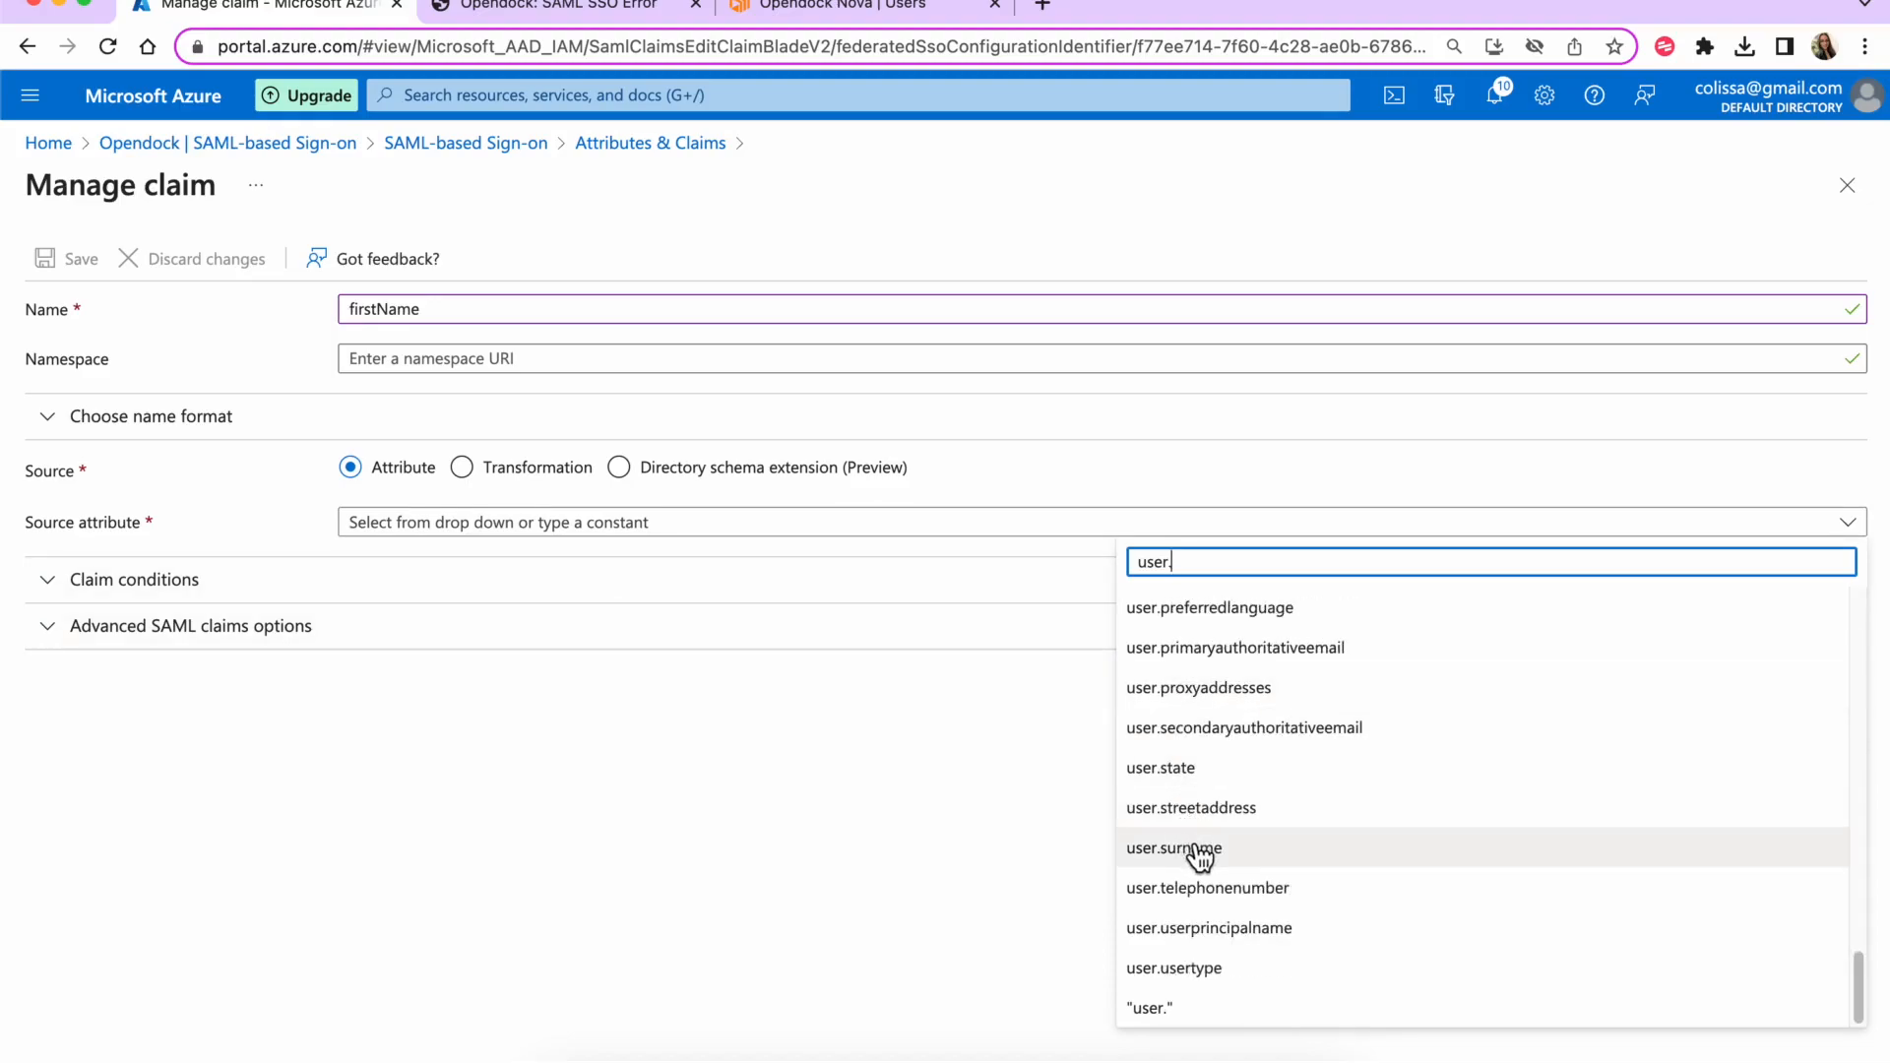
pyautogui.scroll(10, 1199, 858)
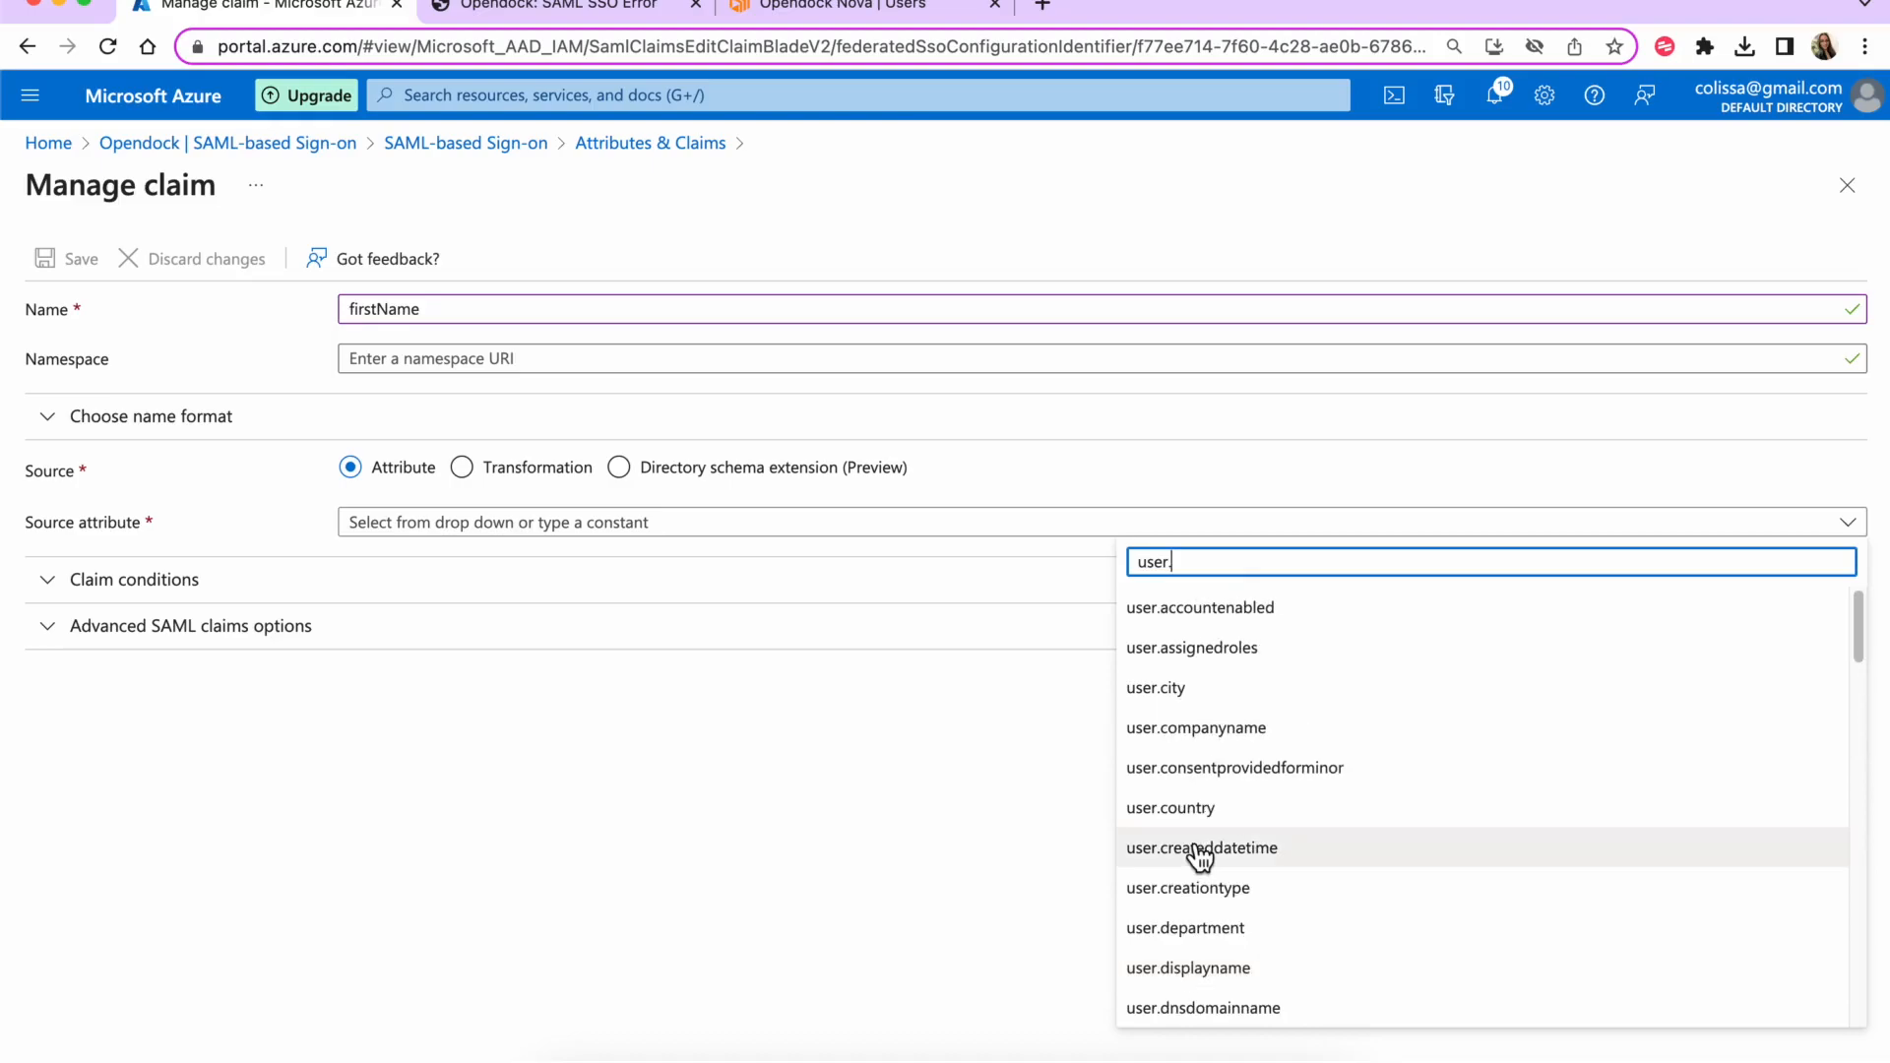
pyautogui.write('giv')
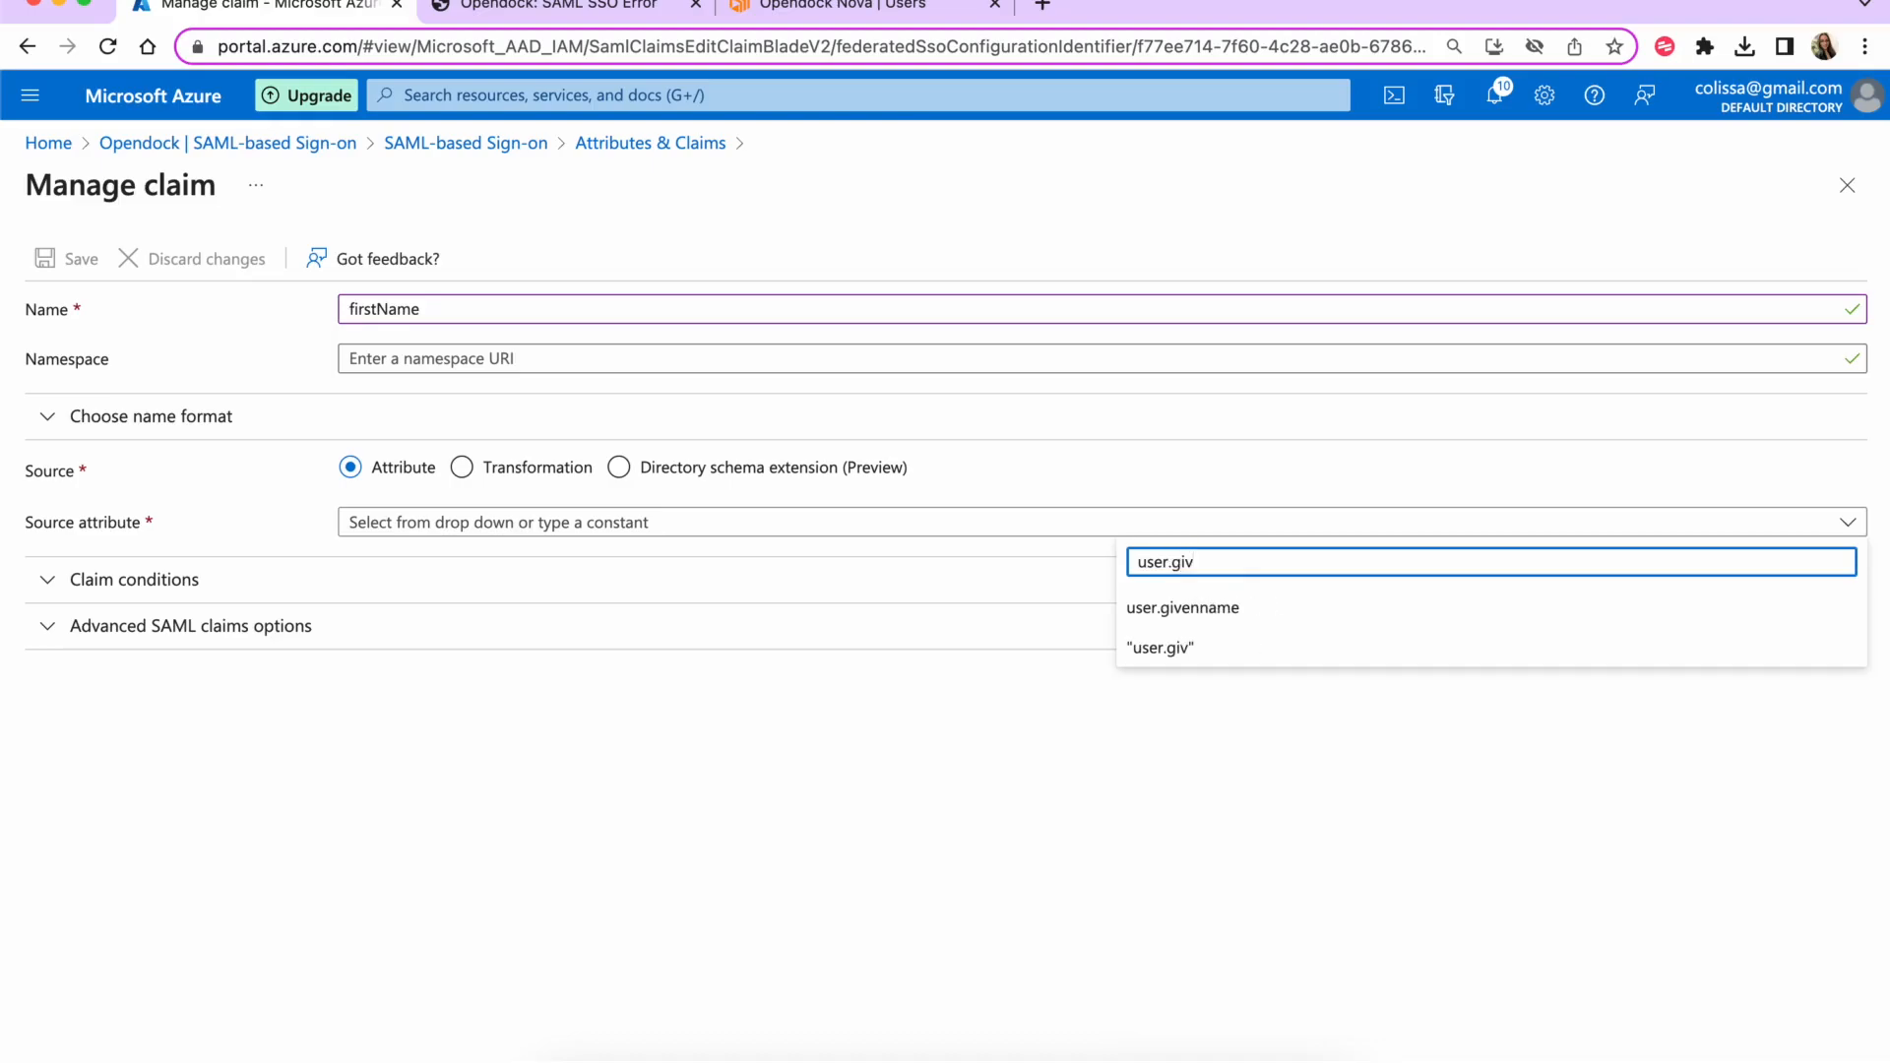
pyautogui.click(1203, 618)
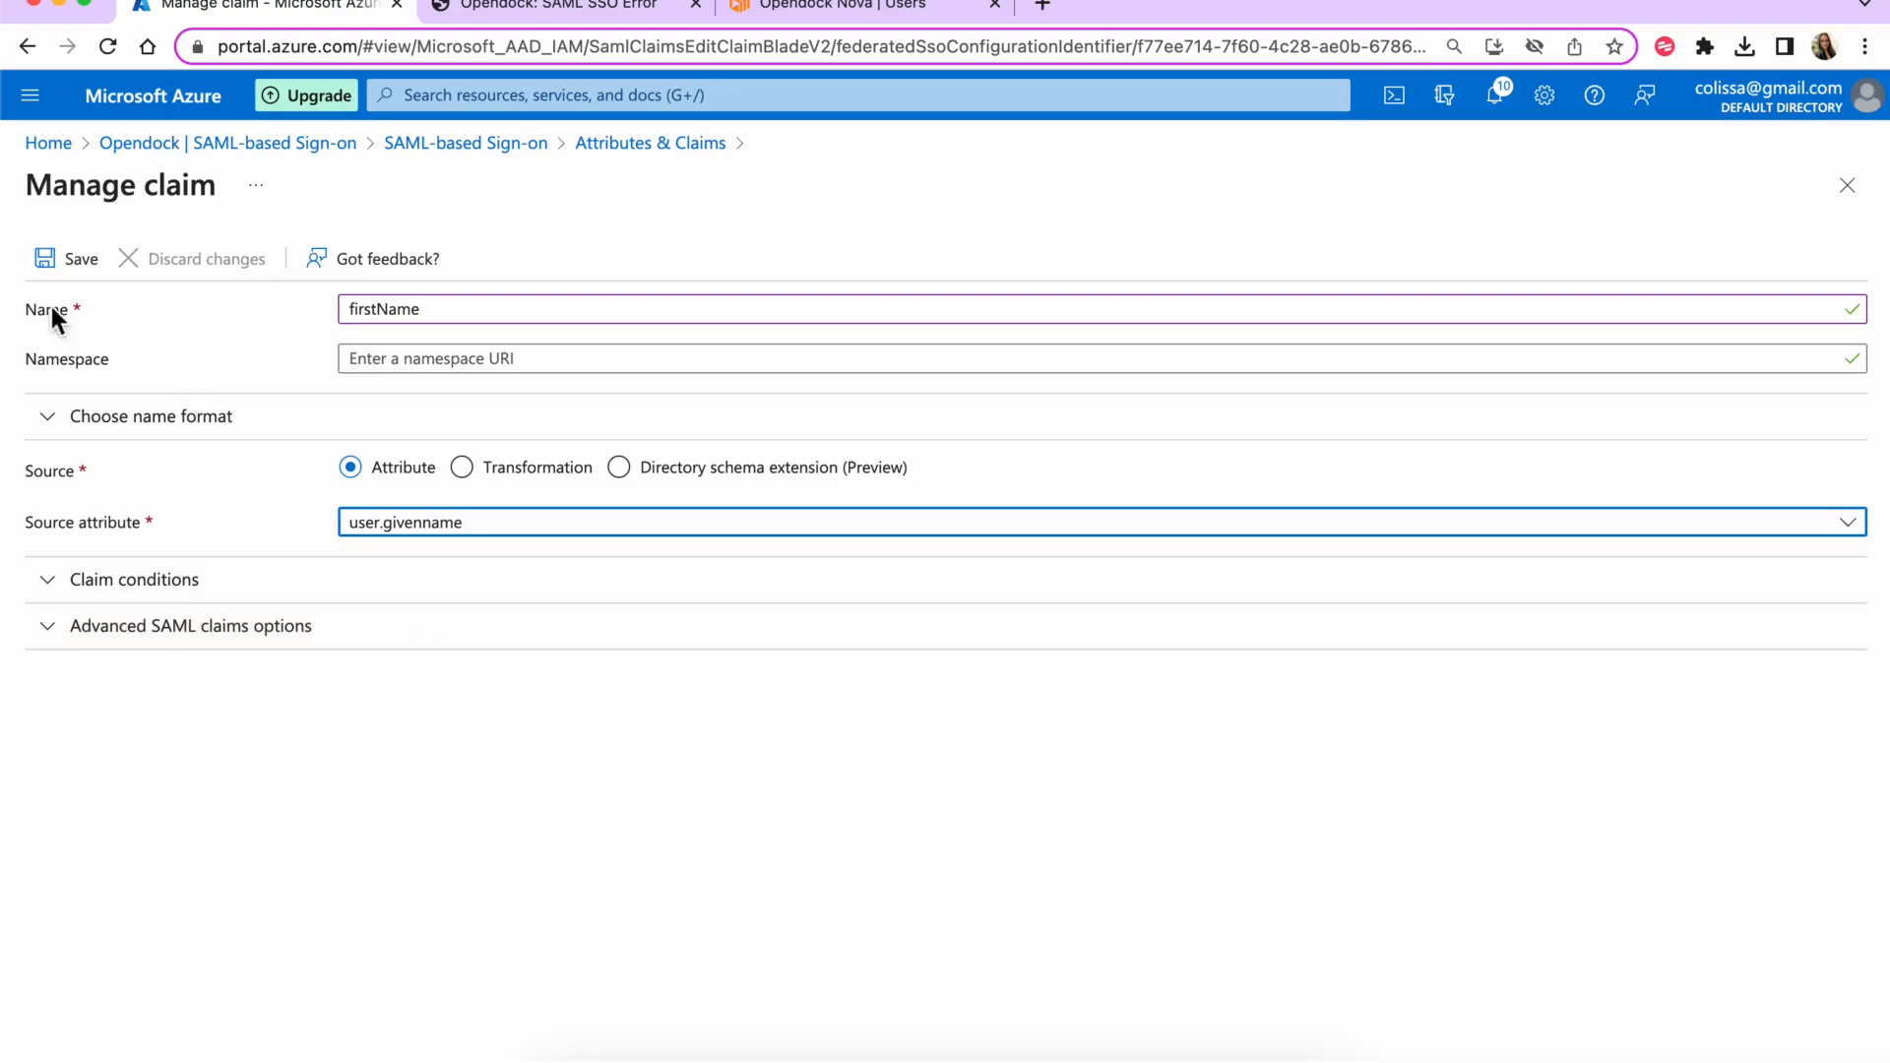
pyautogui.click(56, 260)
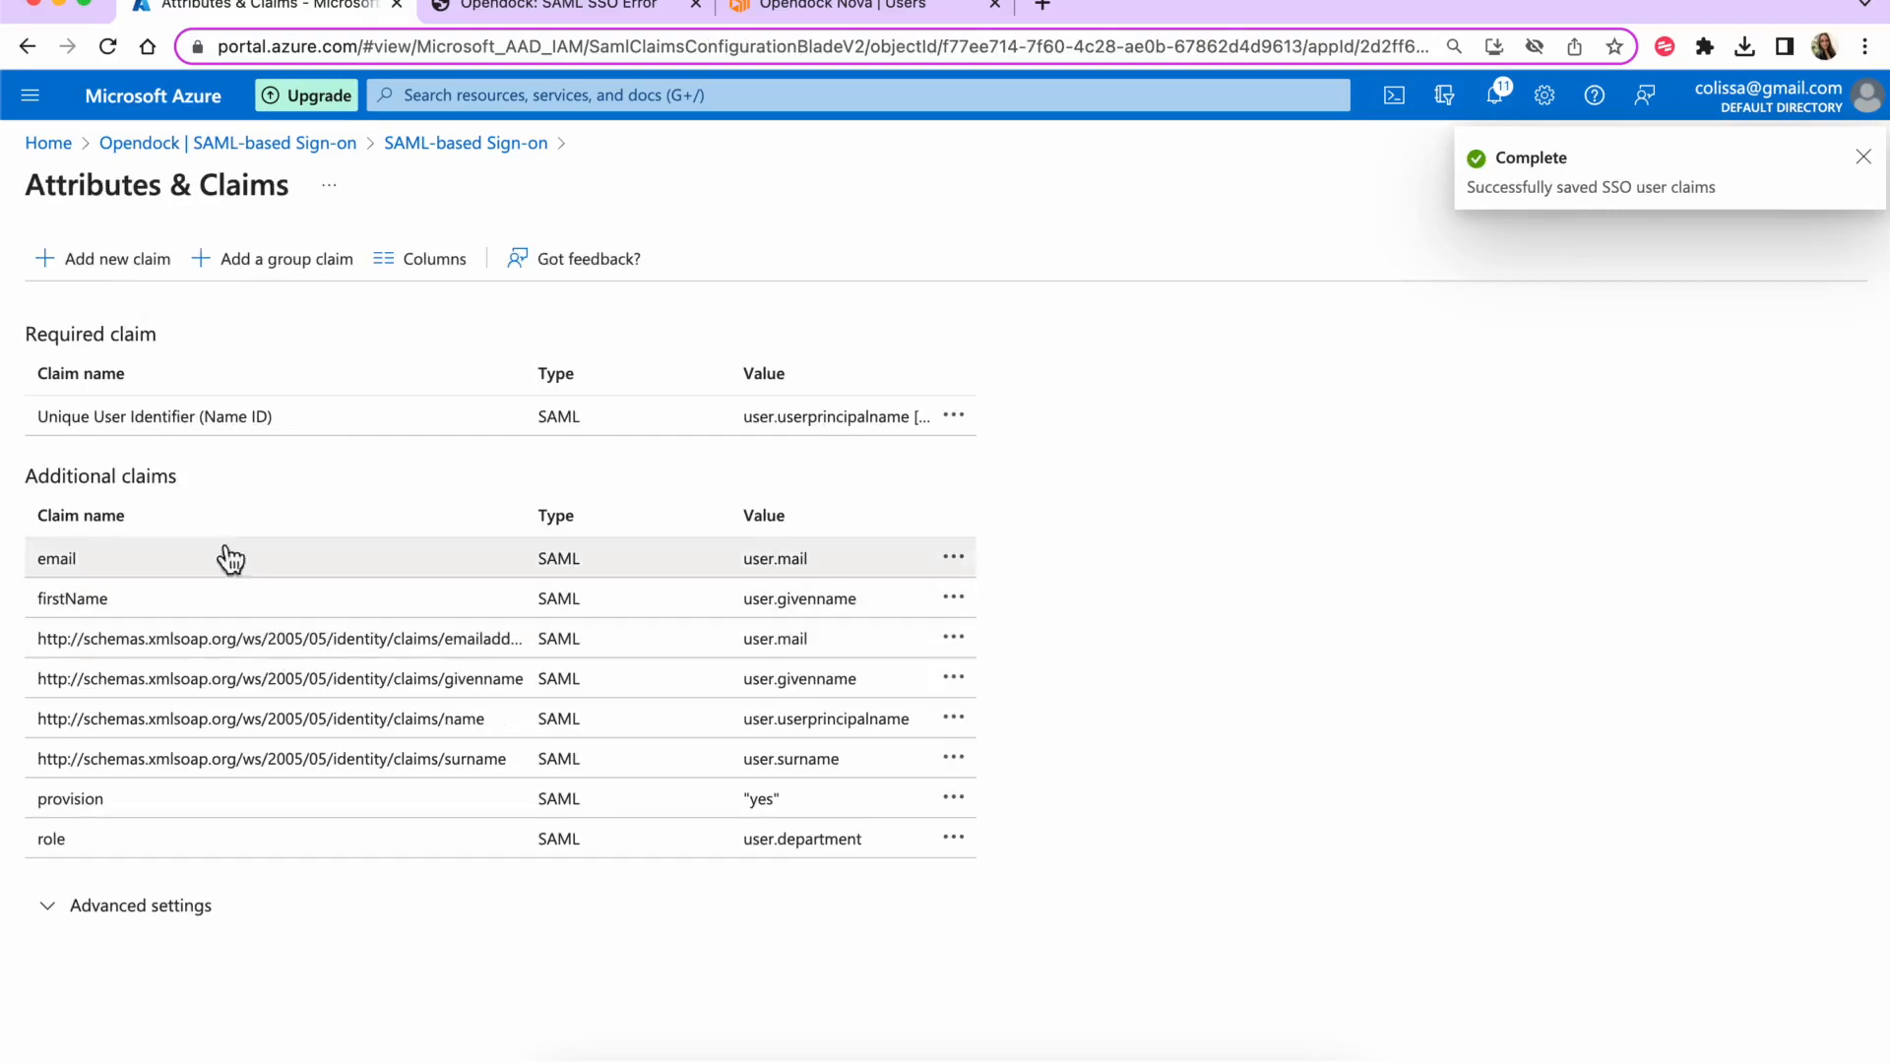
# - Add a lastName claim with source user.surname, save it, and close the claims editor
pyautogui.click(110, 275)
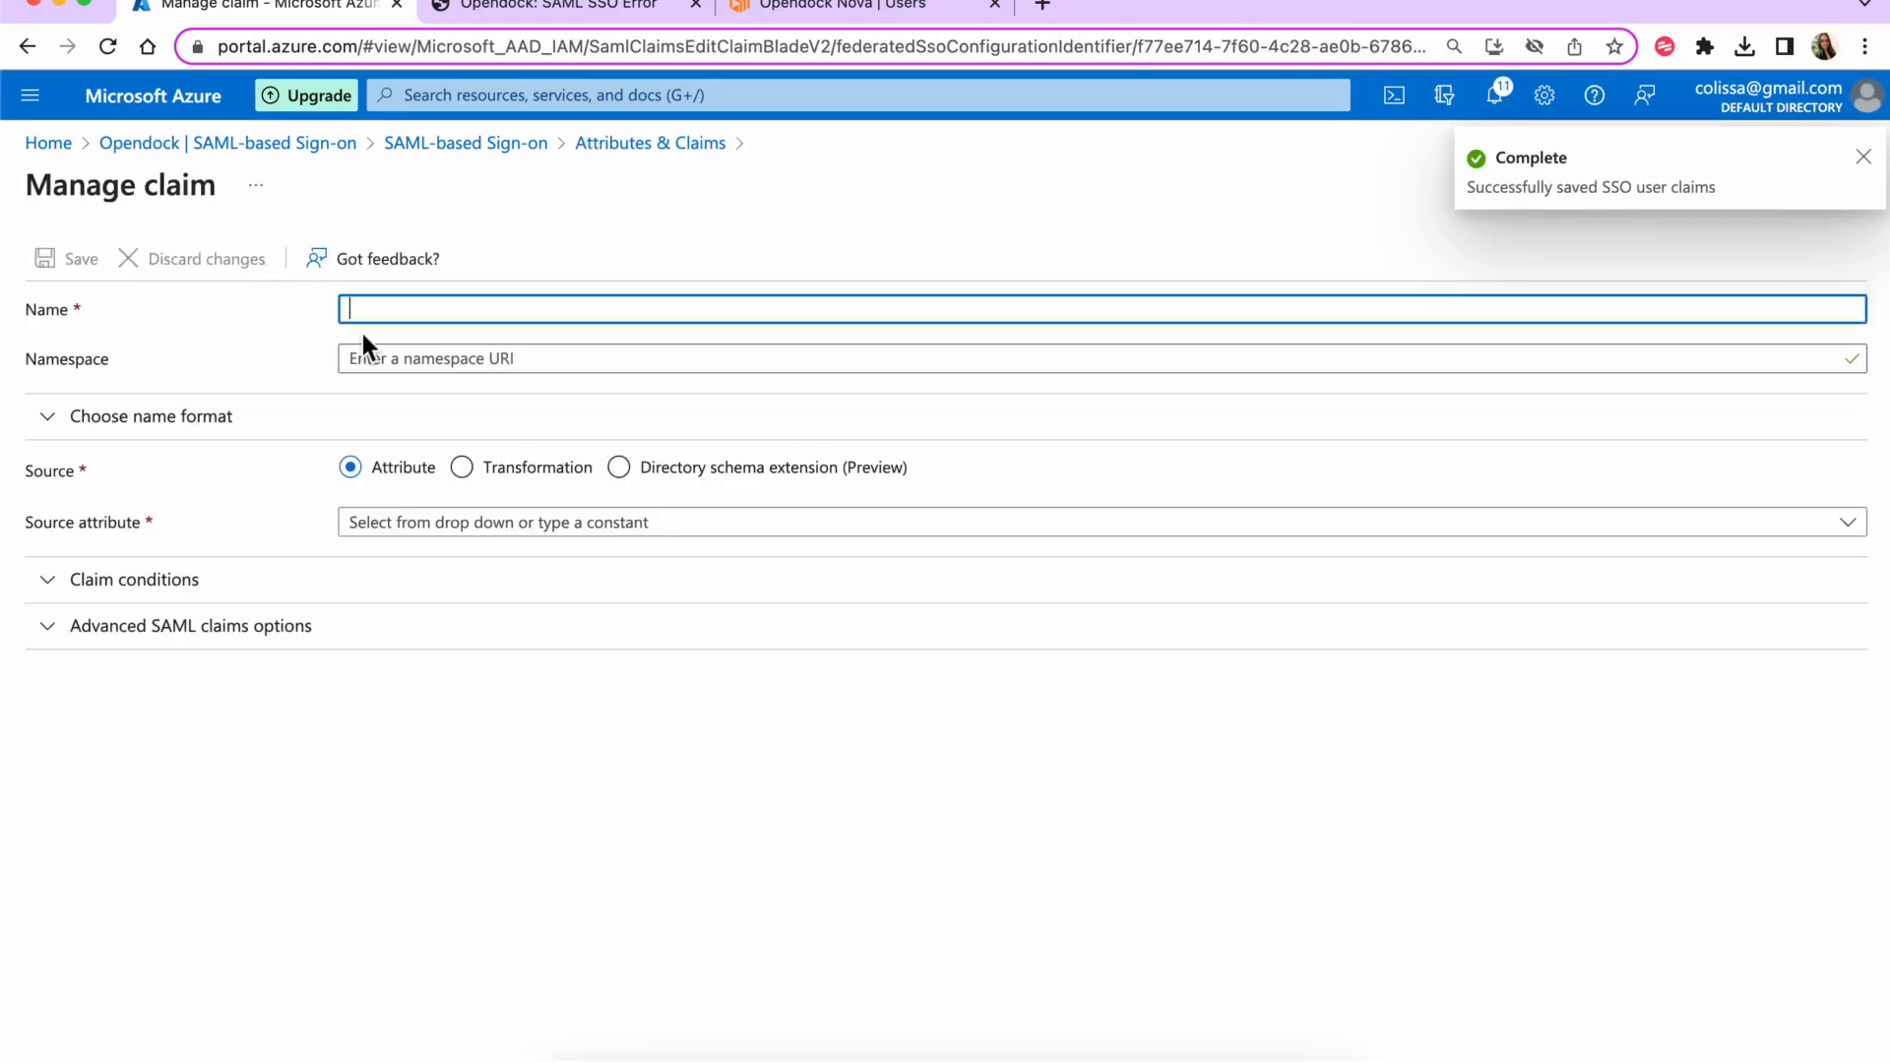
pyautogui.write('lastName')
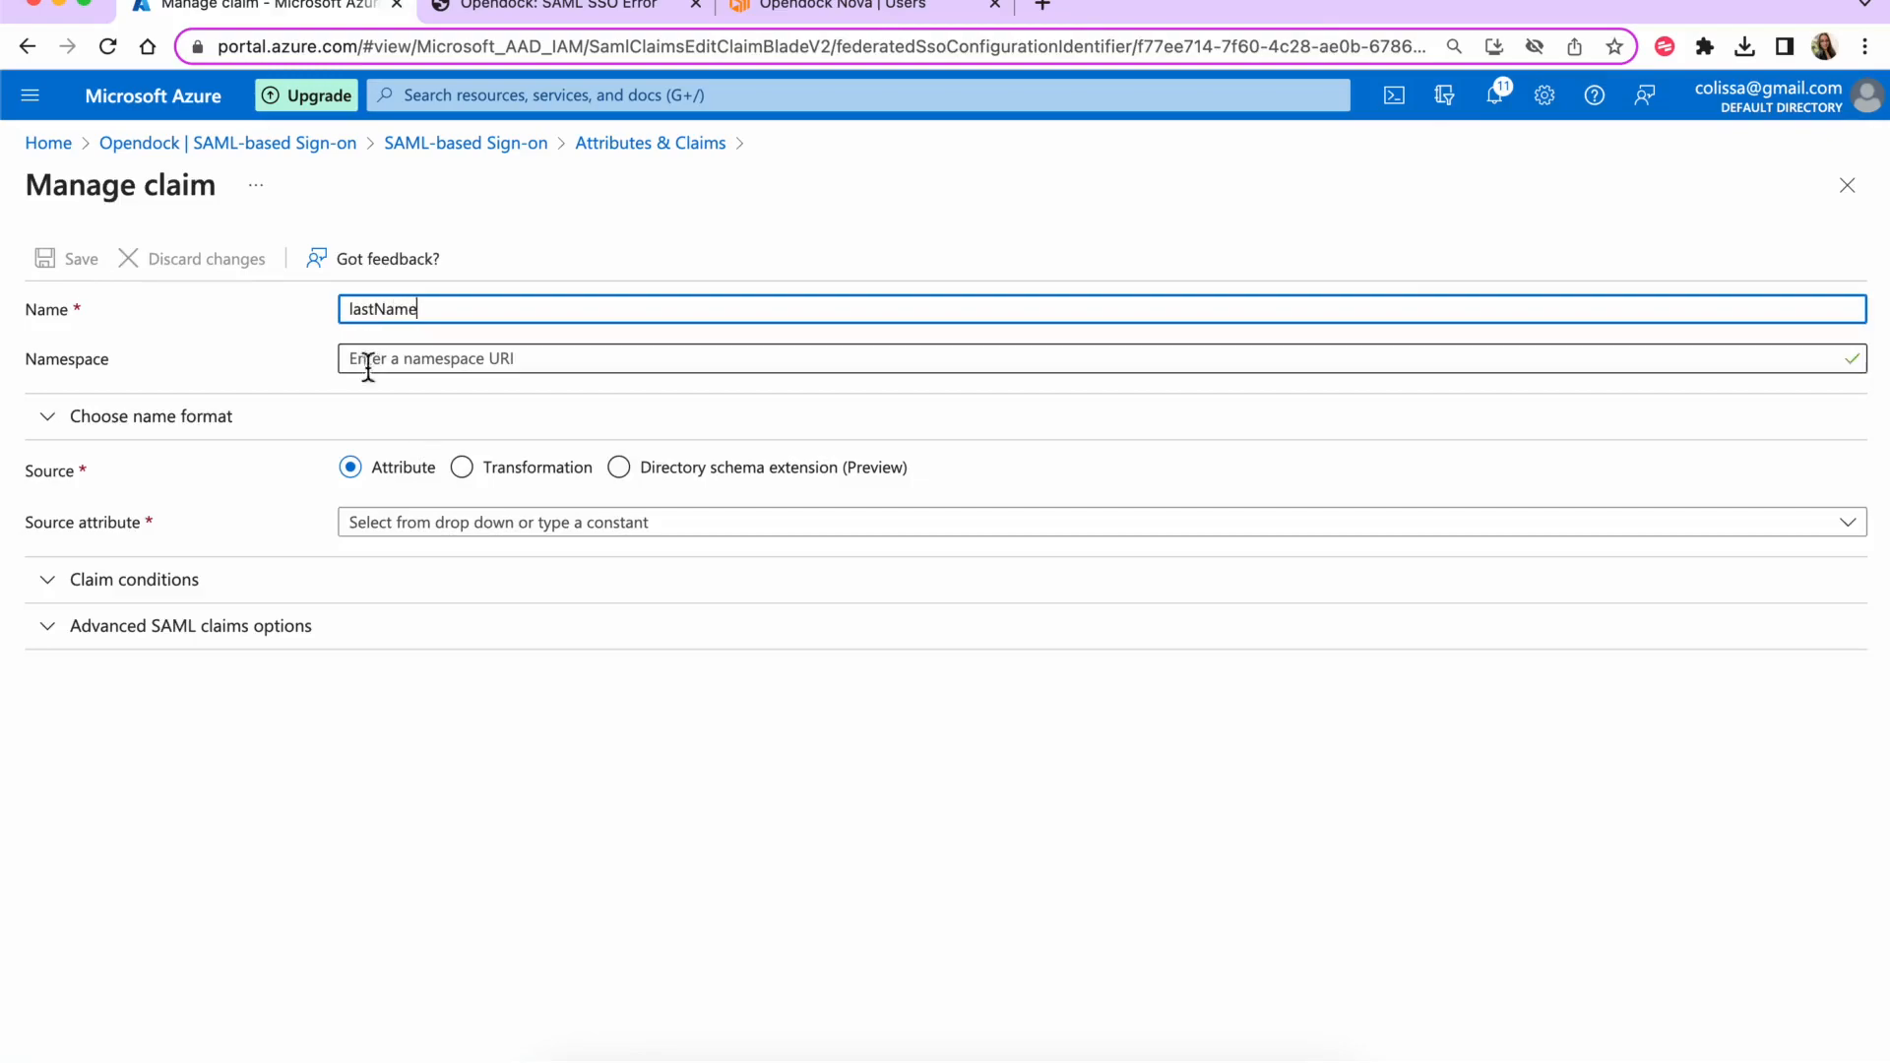
pyautogui.click(443, 527)
pyautogui.write('user.')
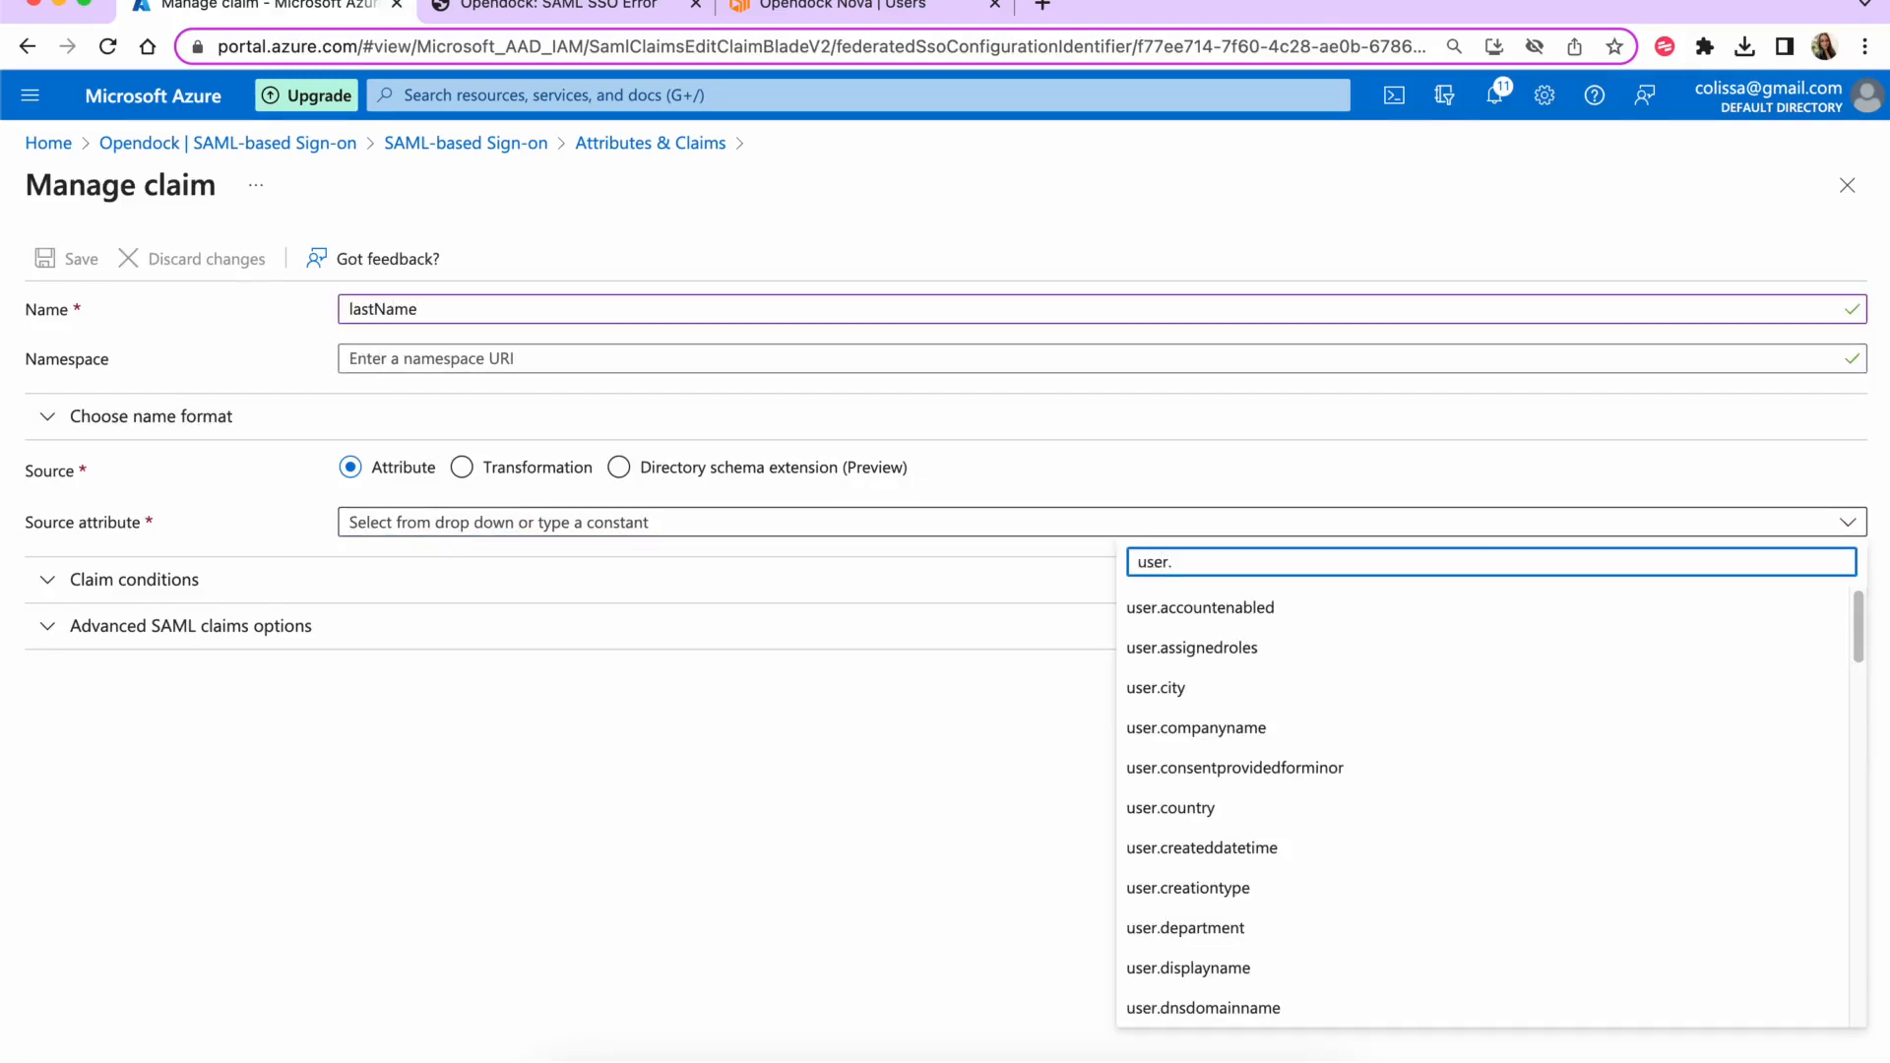
pyautogui.write('s')
pyautogui.click(1185, 740)
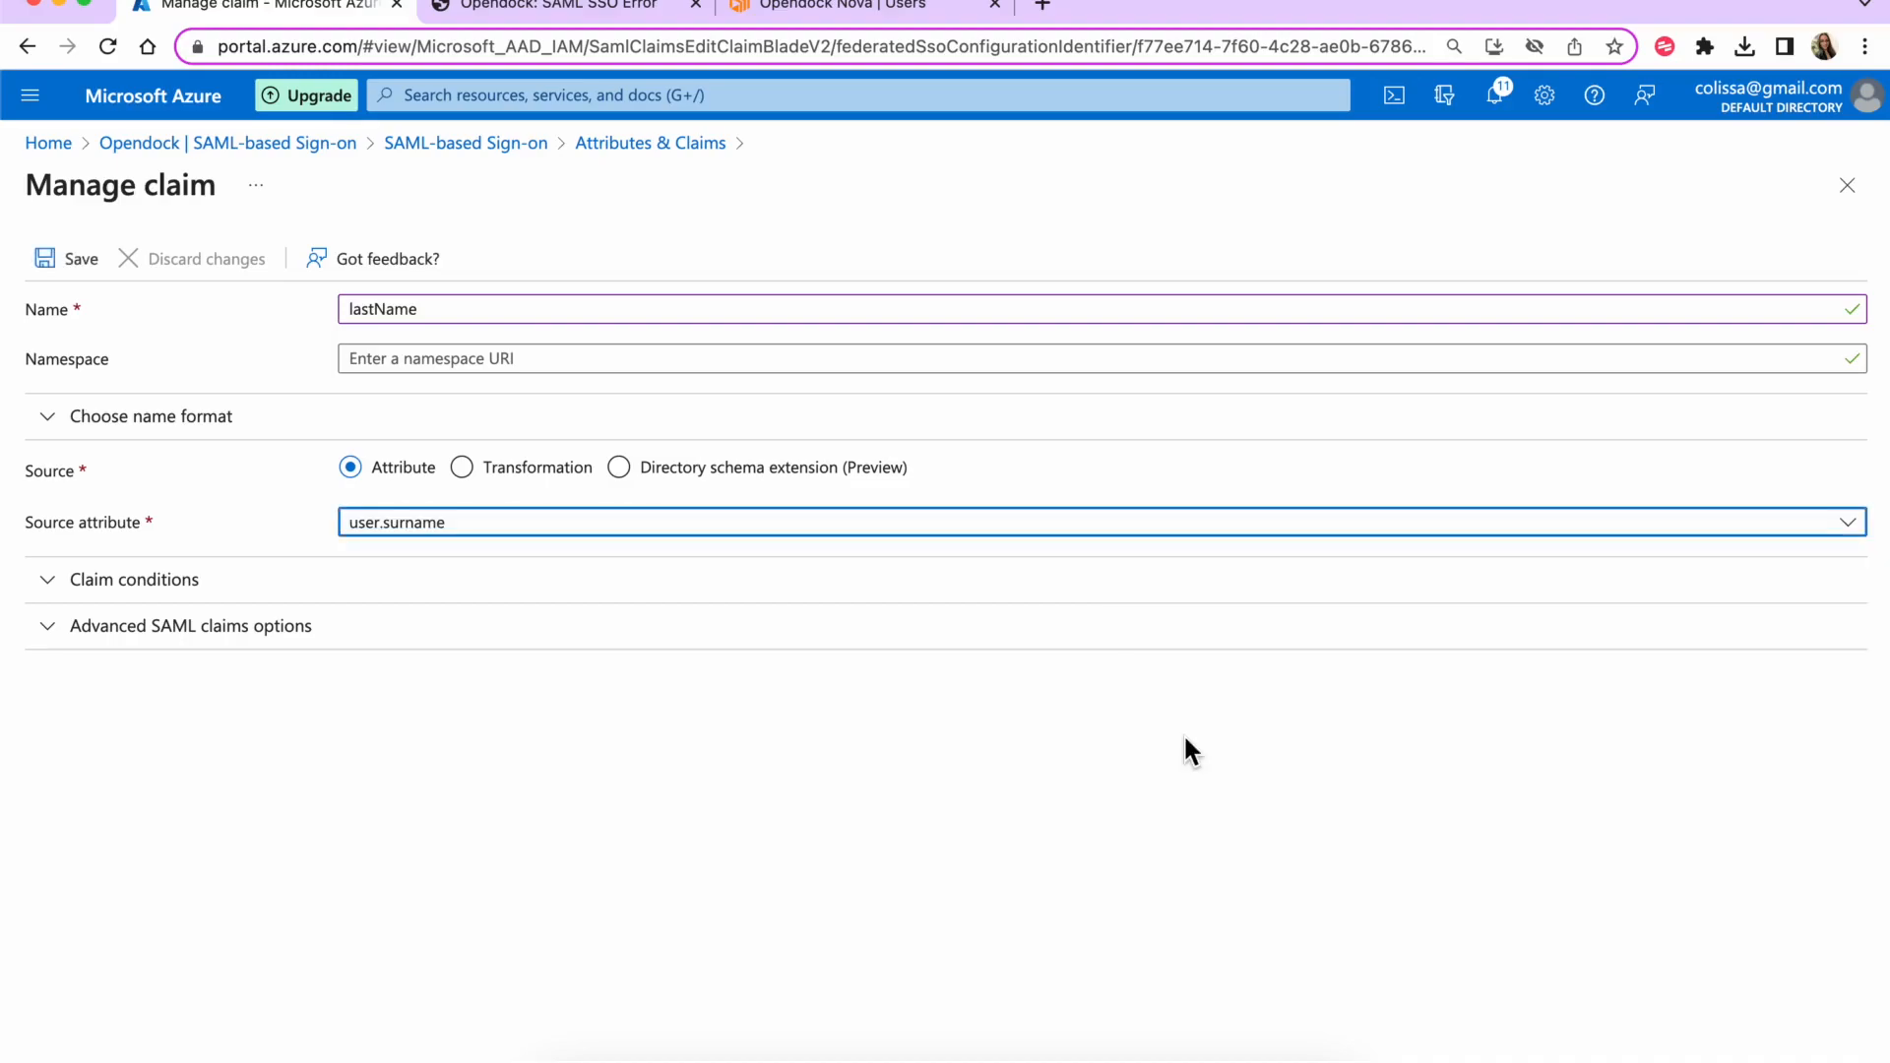
pyautogui.click(88, 260)
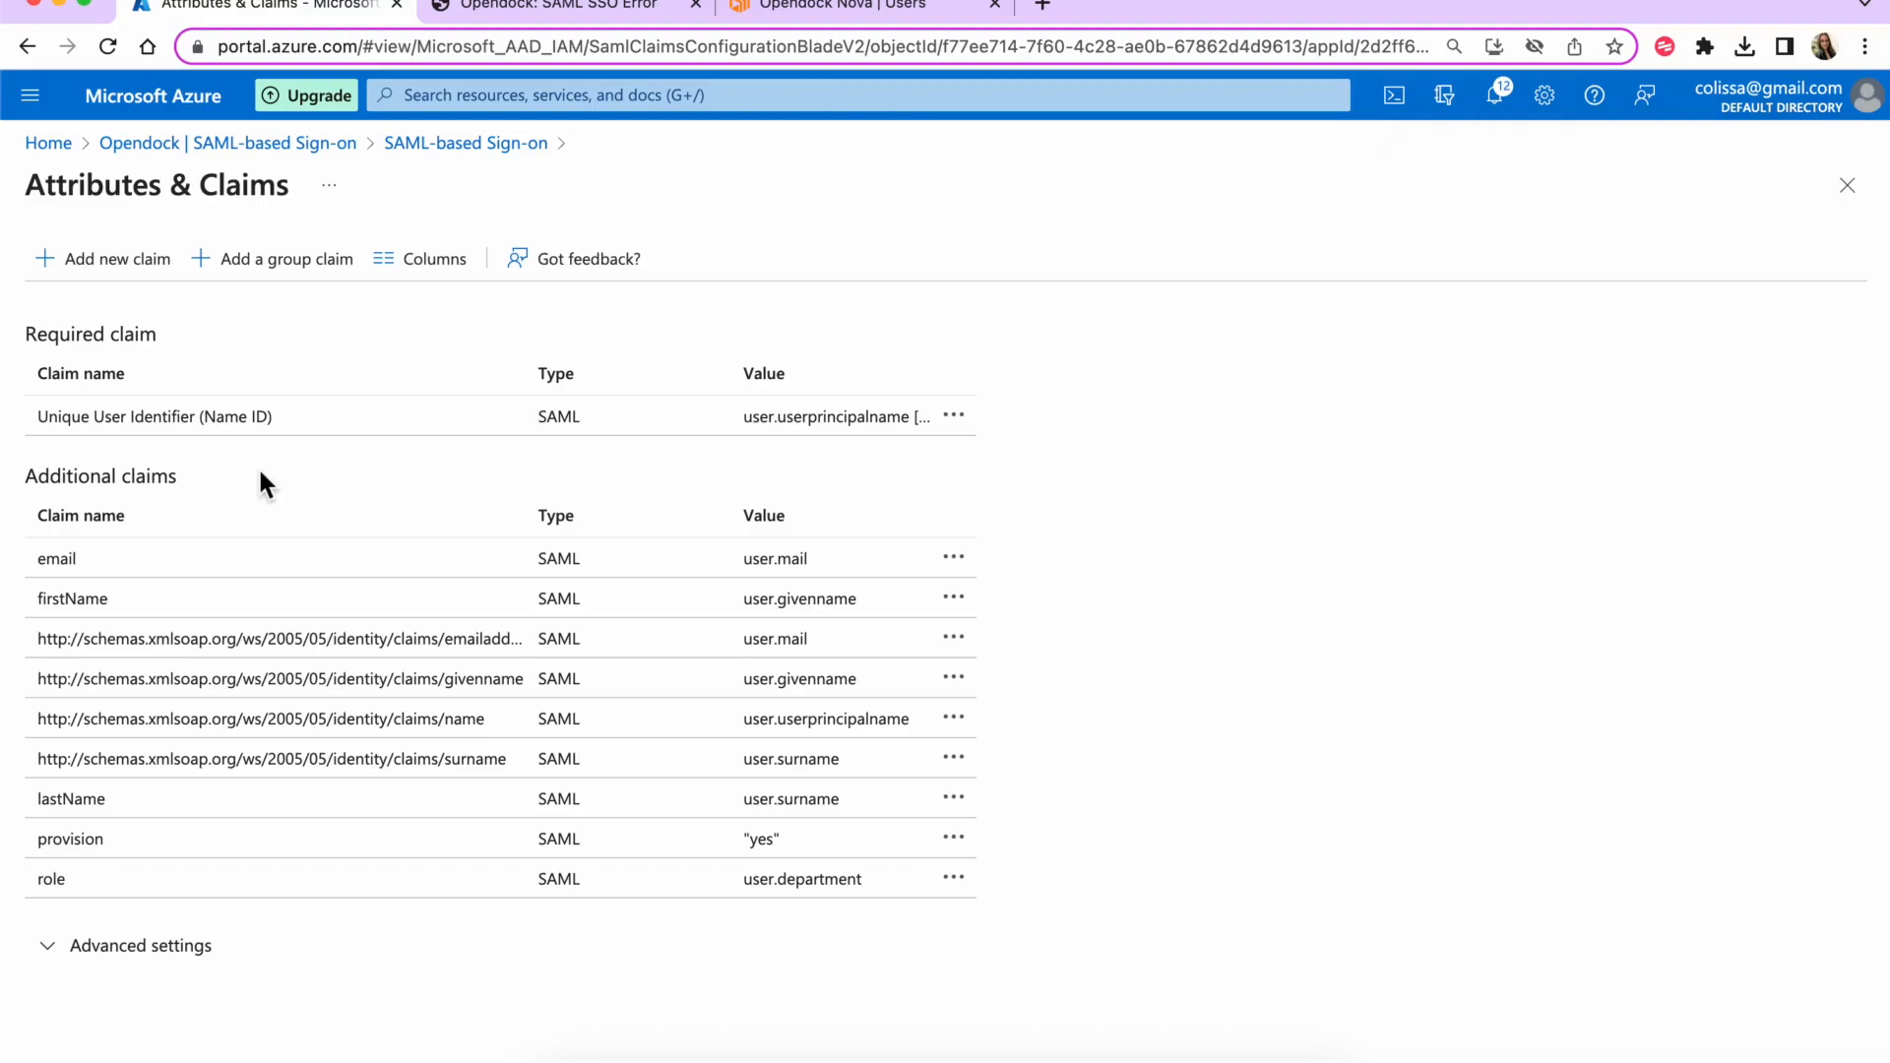
pyautogui.click(1847, 185)
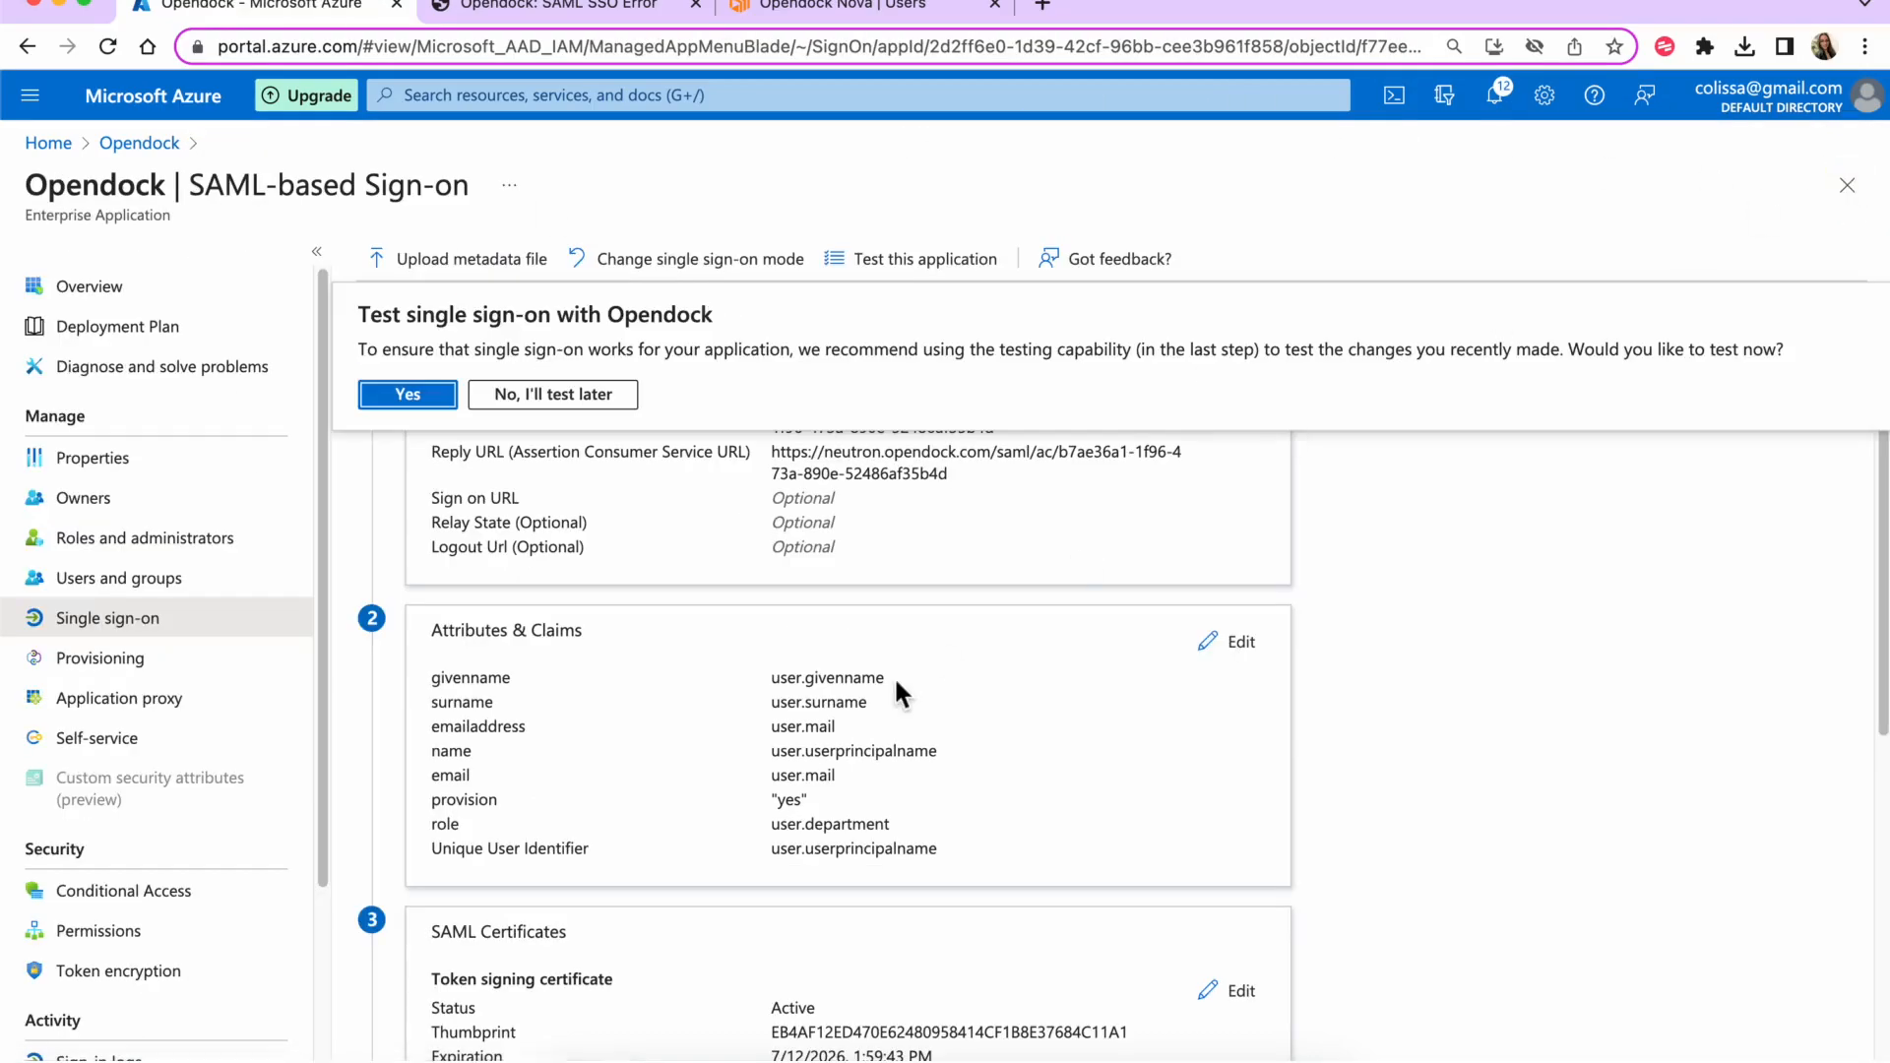
# - Test single sign-on again, signing in as the current user
pyautogui.scroll(-10, 894, 675)
pyautogui.click(479, 998)
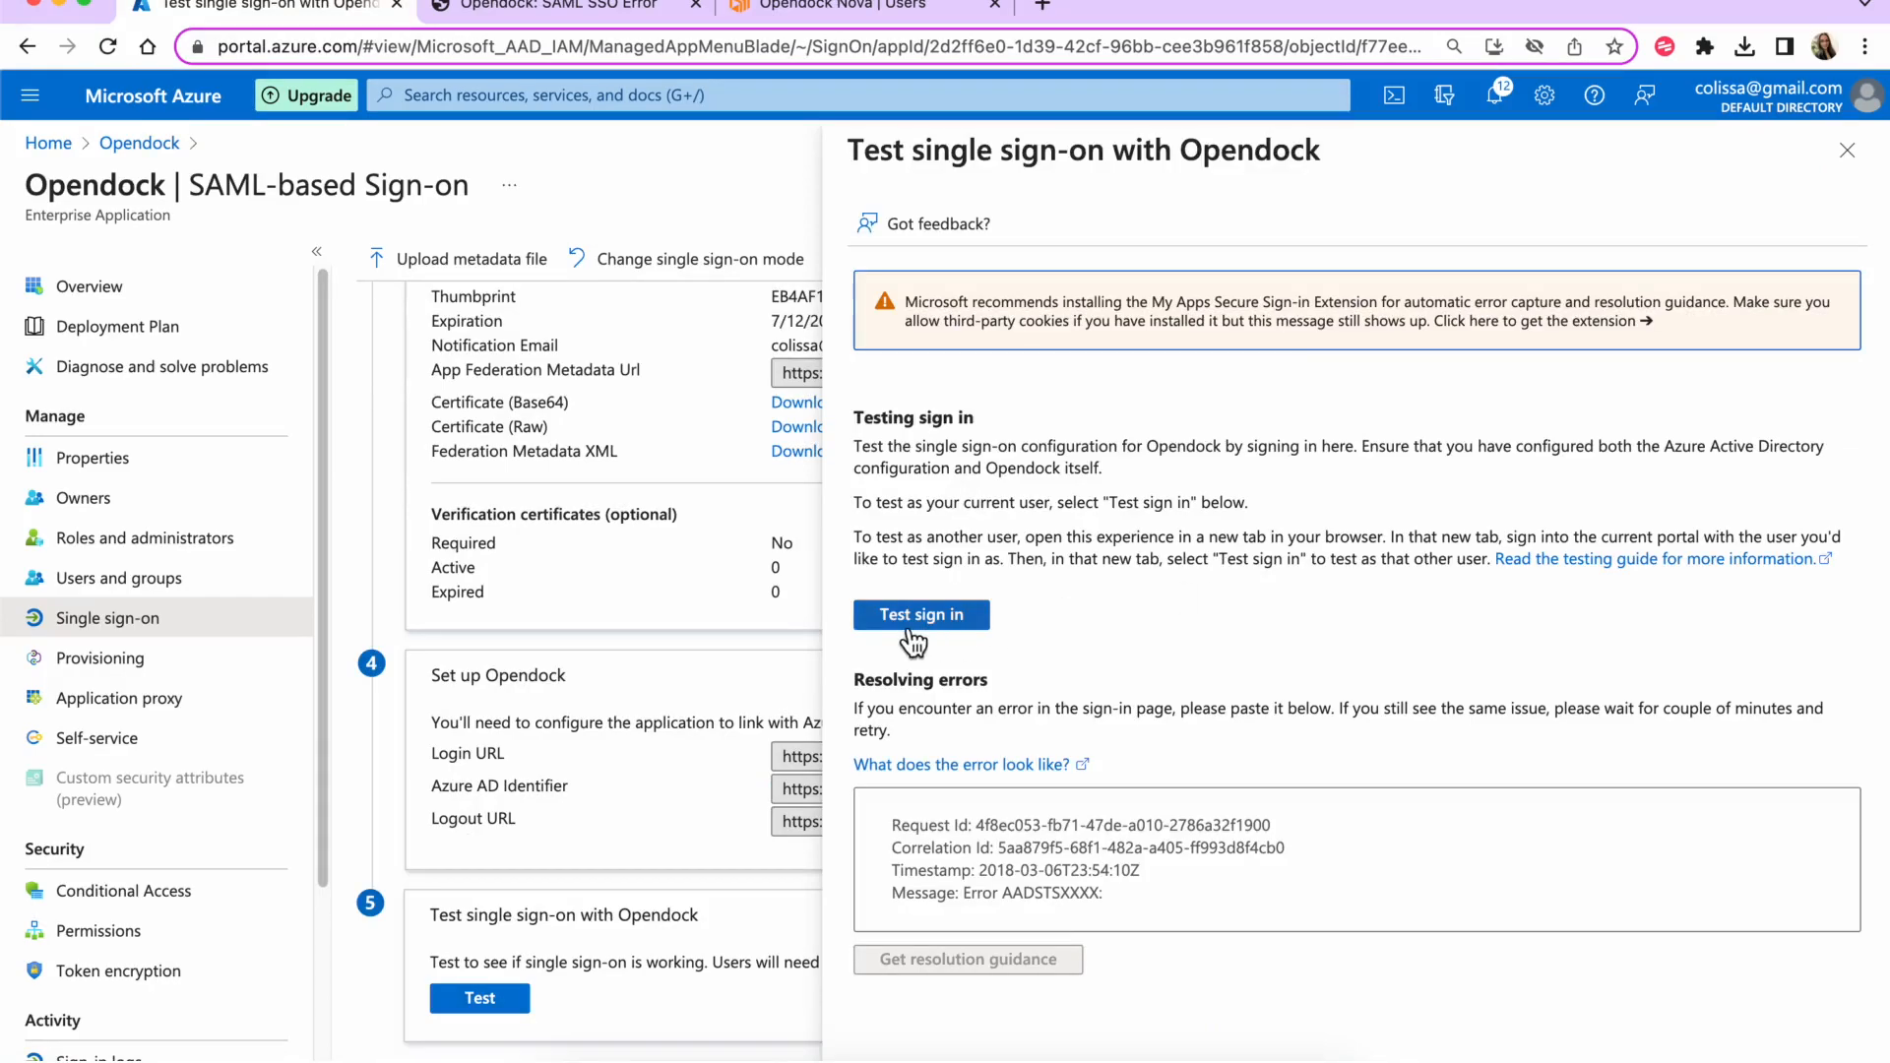
pyautogui.click(901, 620)
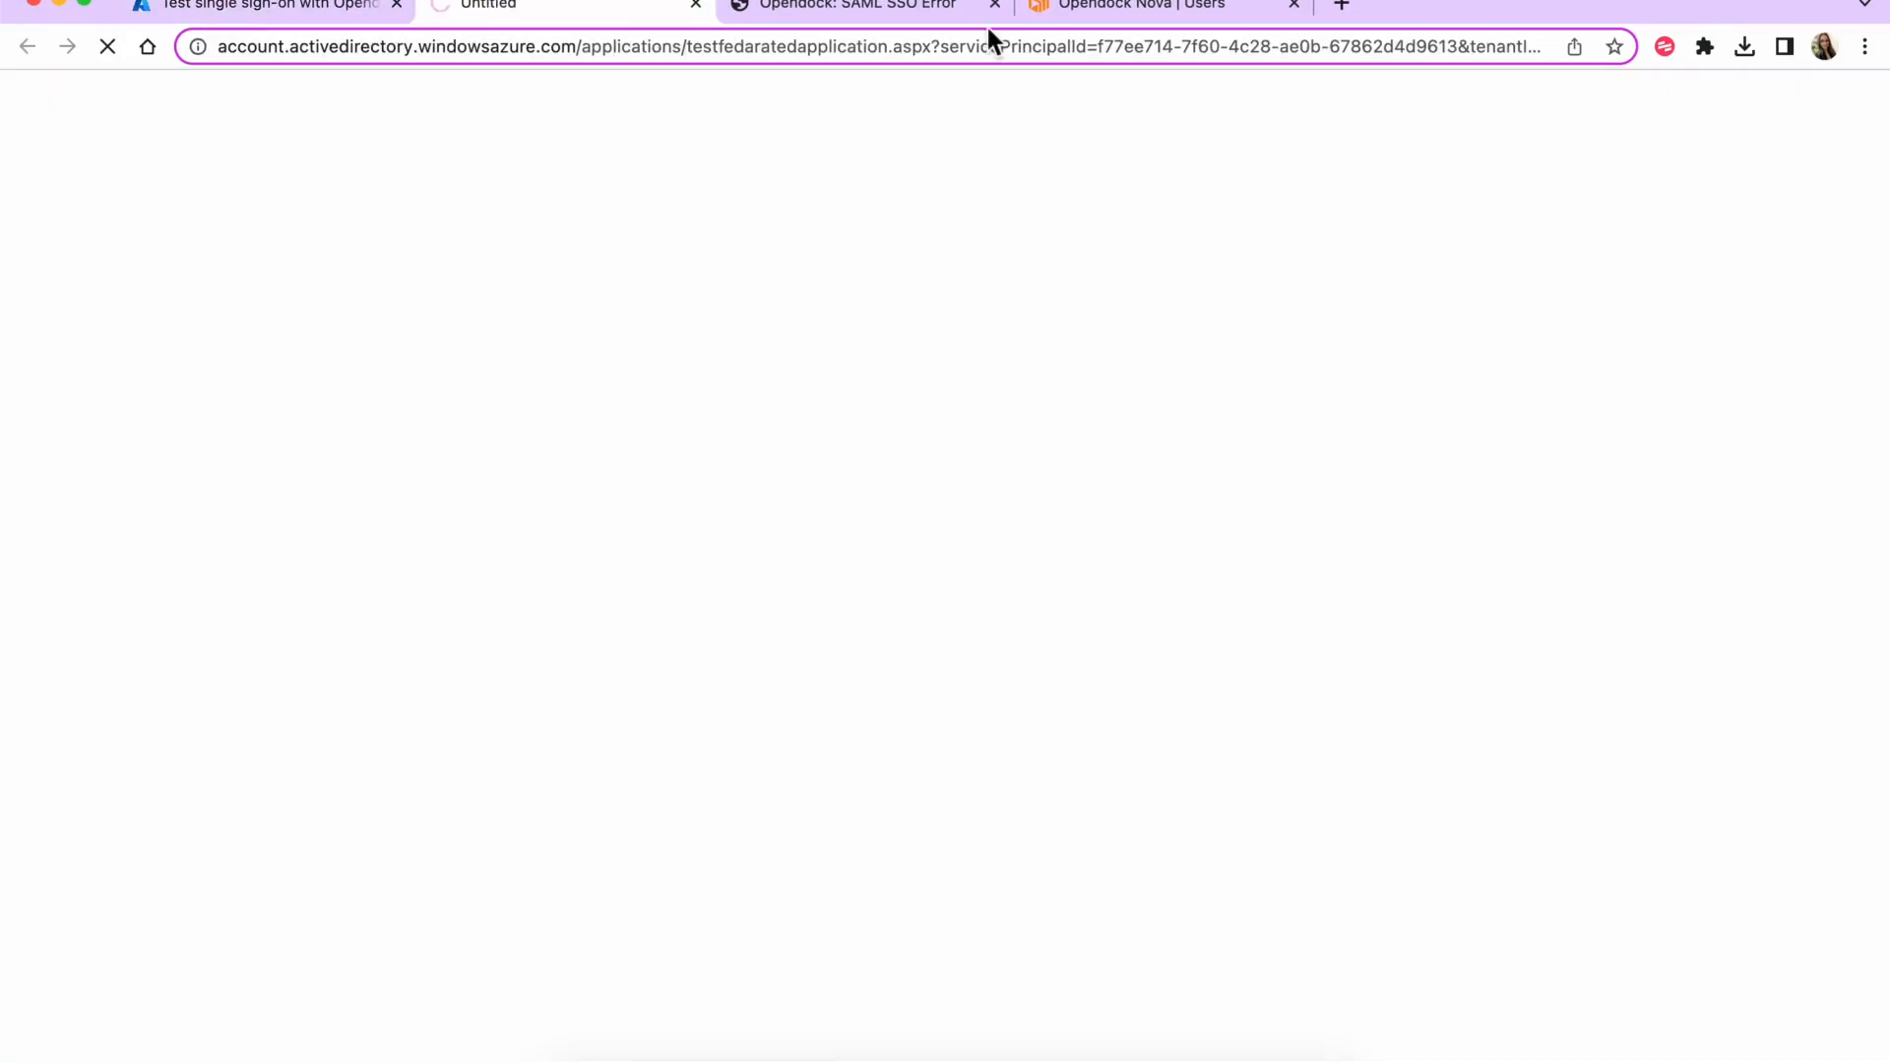
# - Close the old error tab, read the missing warehouseAccessList error, and view Opendock Users
pyautogui.click(994, 5)
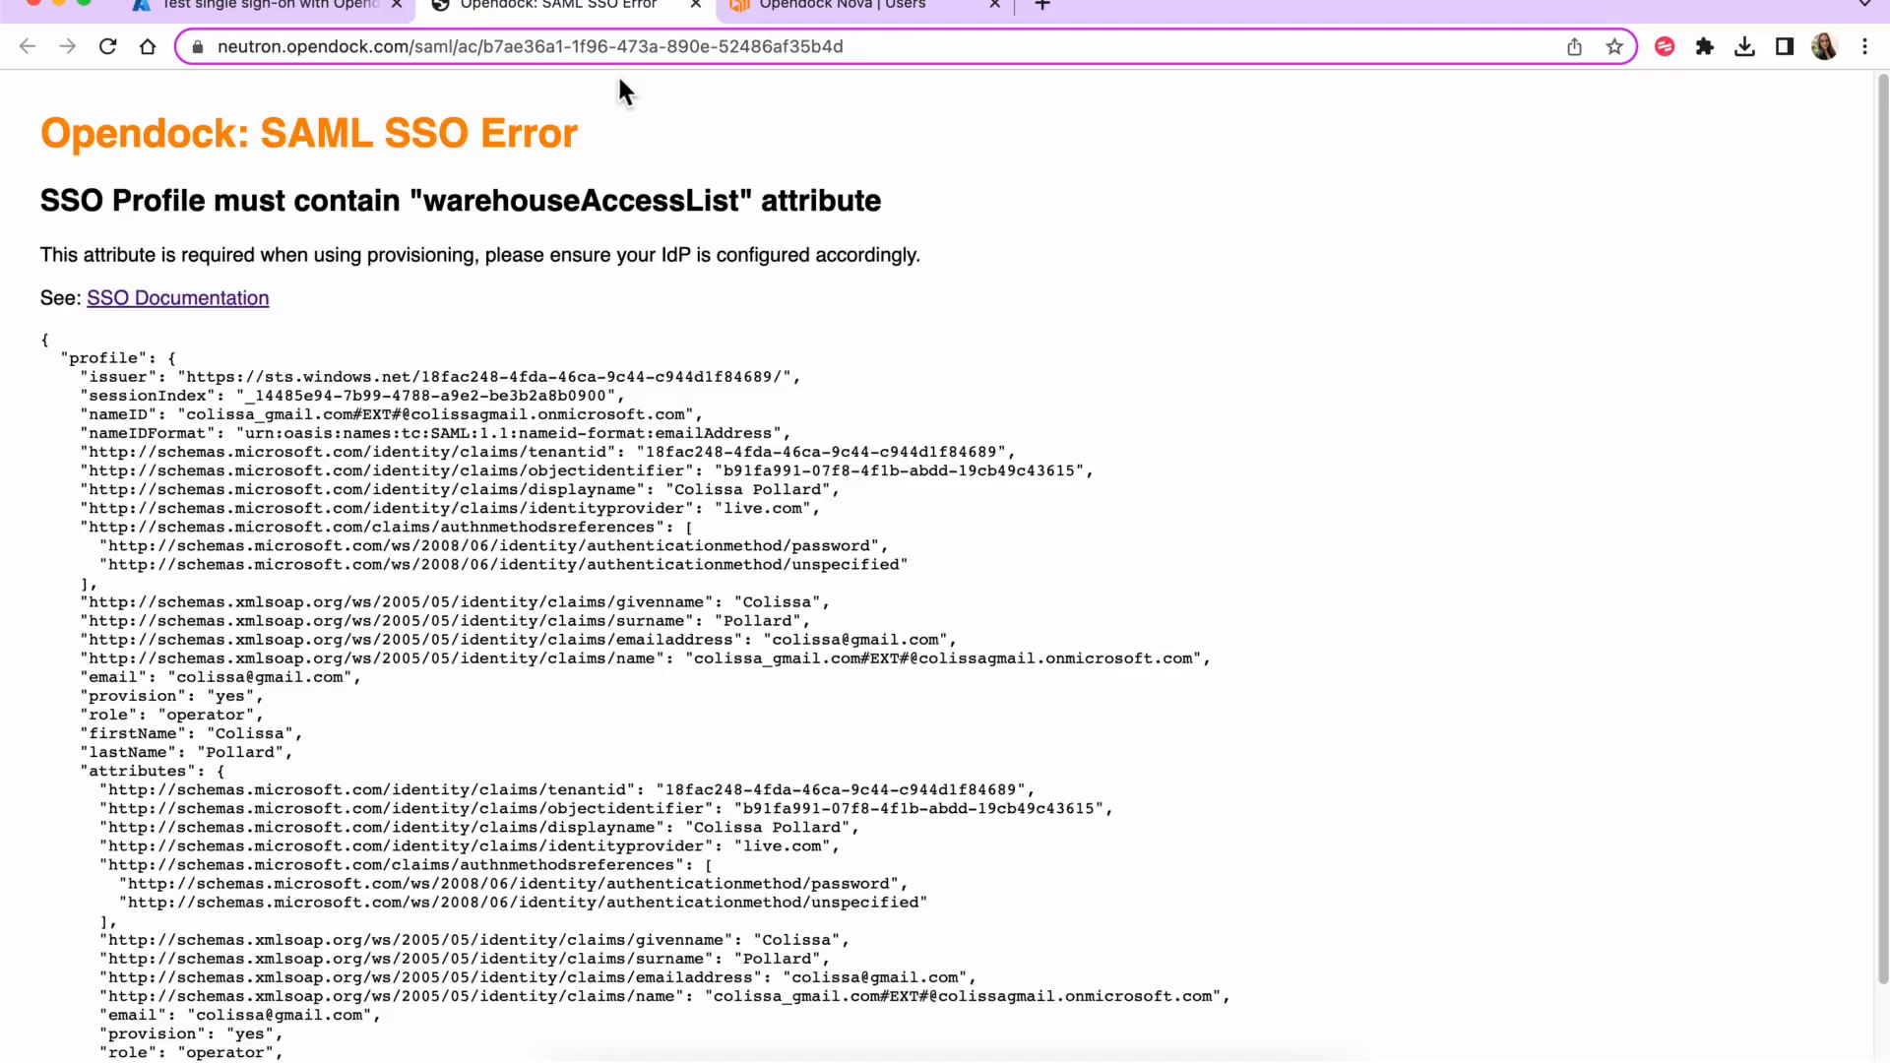
pyautogui.doubleClick(587, 204)
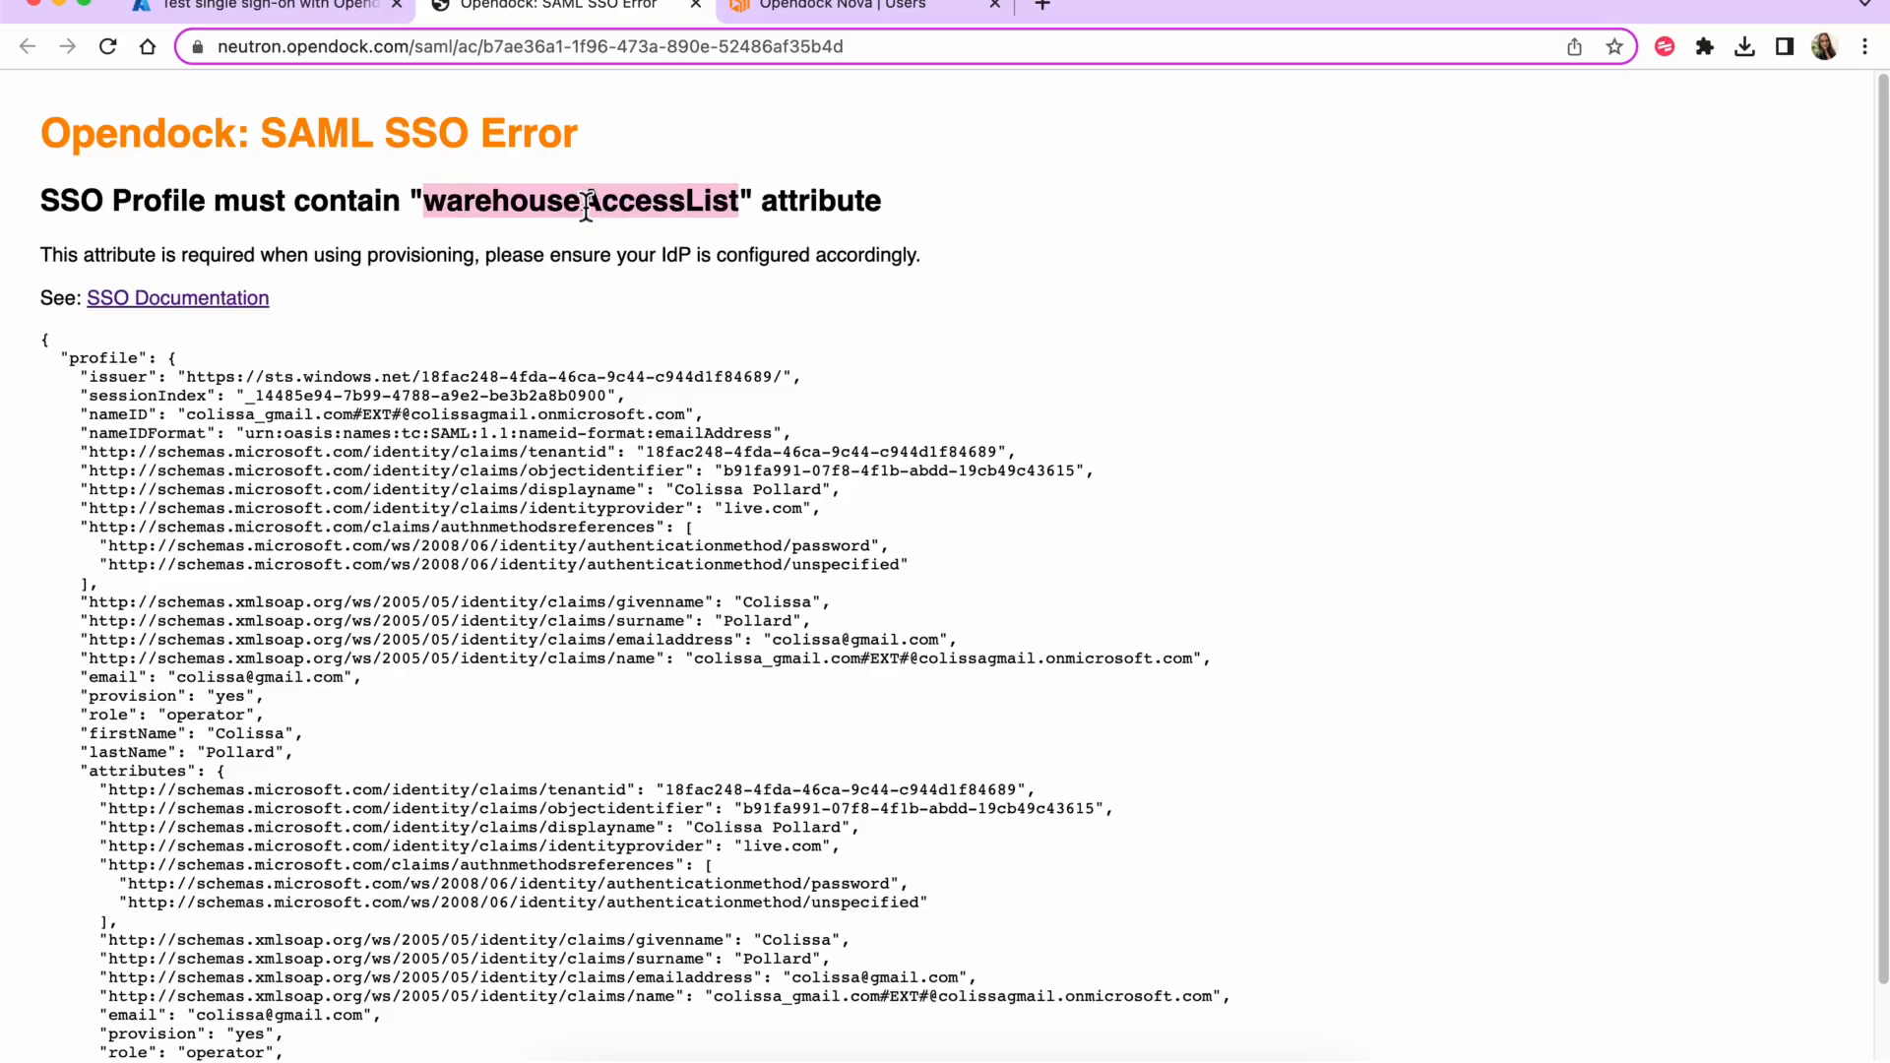
pyautogui.click(596, 236)
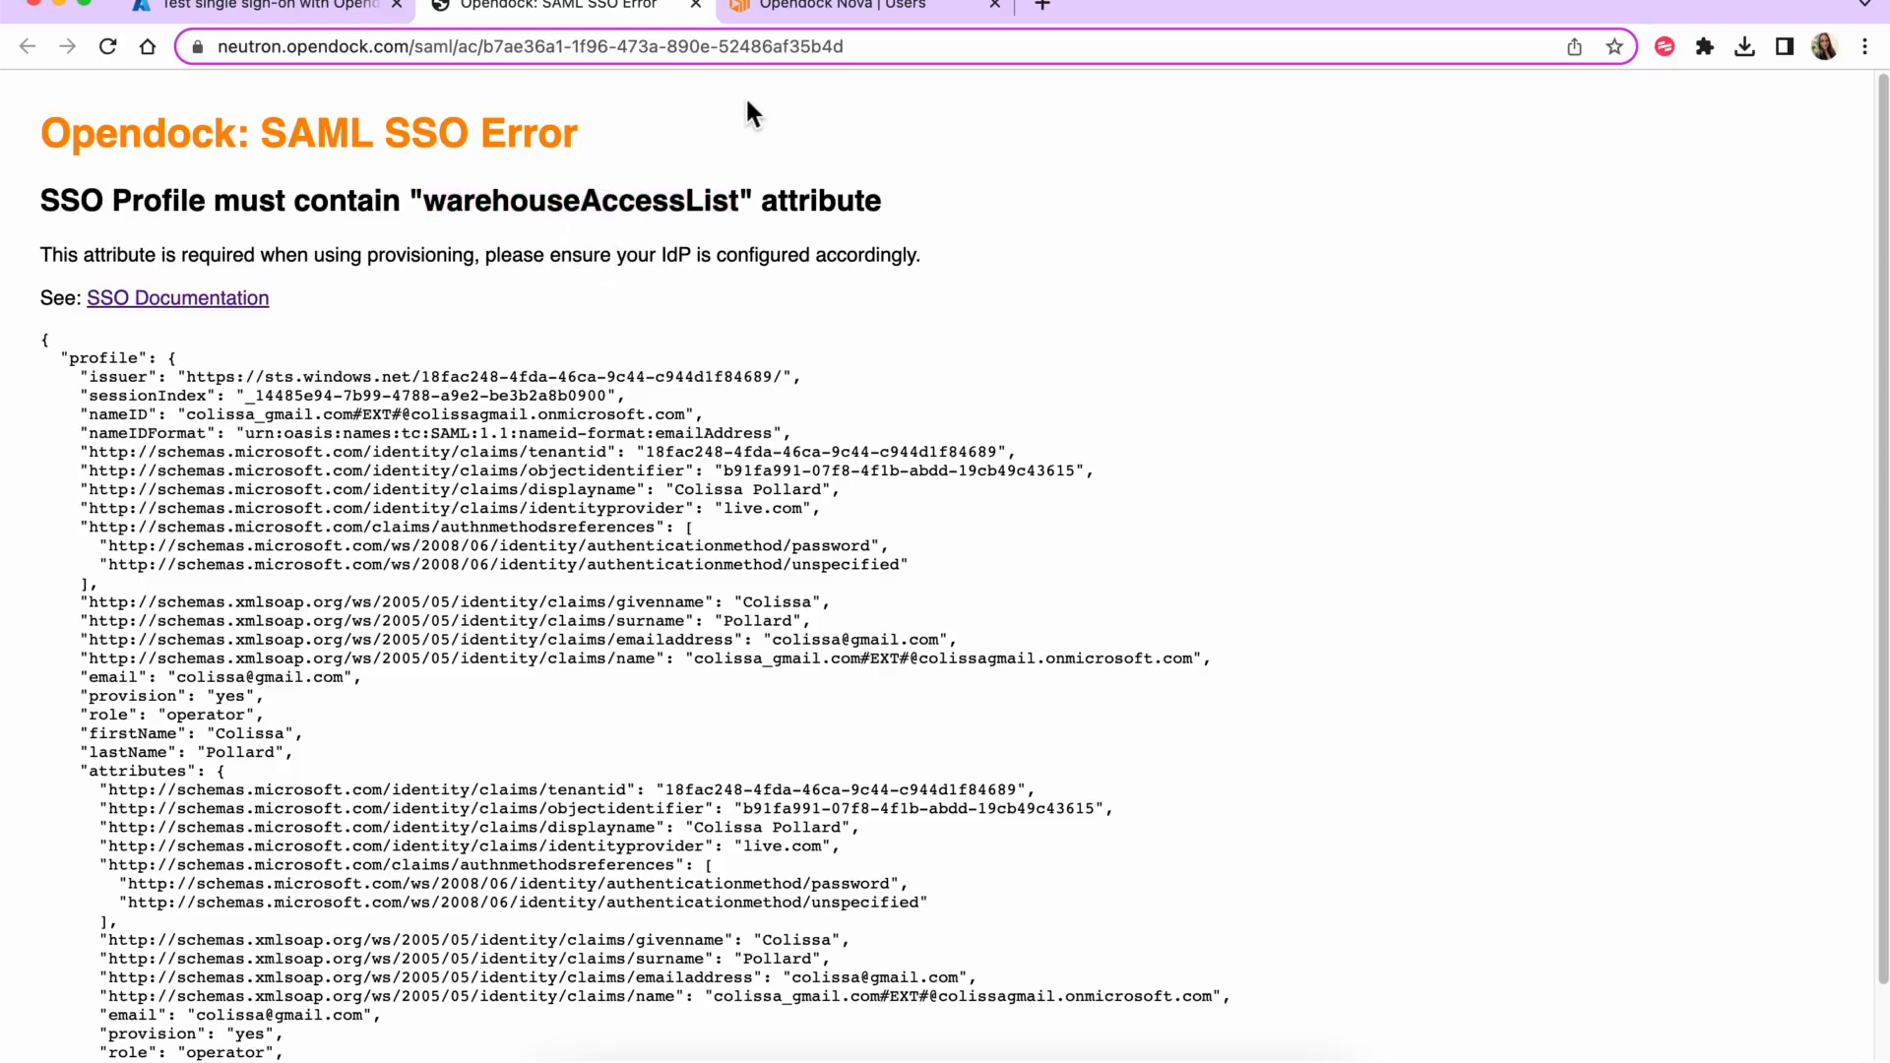
pyautogui.click(793, 13)
# - Dismiss the invite dialog, check a user's warehouses (Ahwatukee, Chandler), and return to Azure
pyautogui.click(1260, 398)
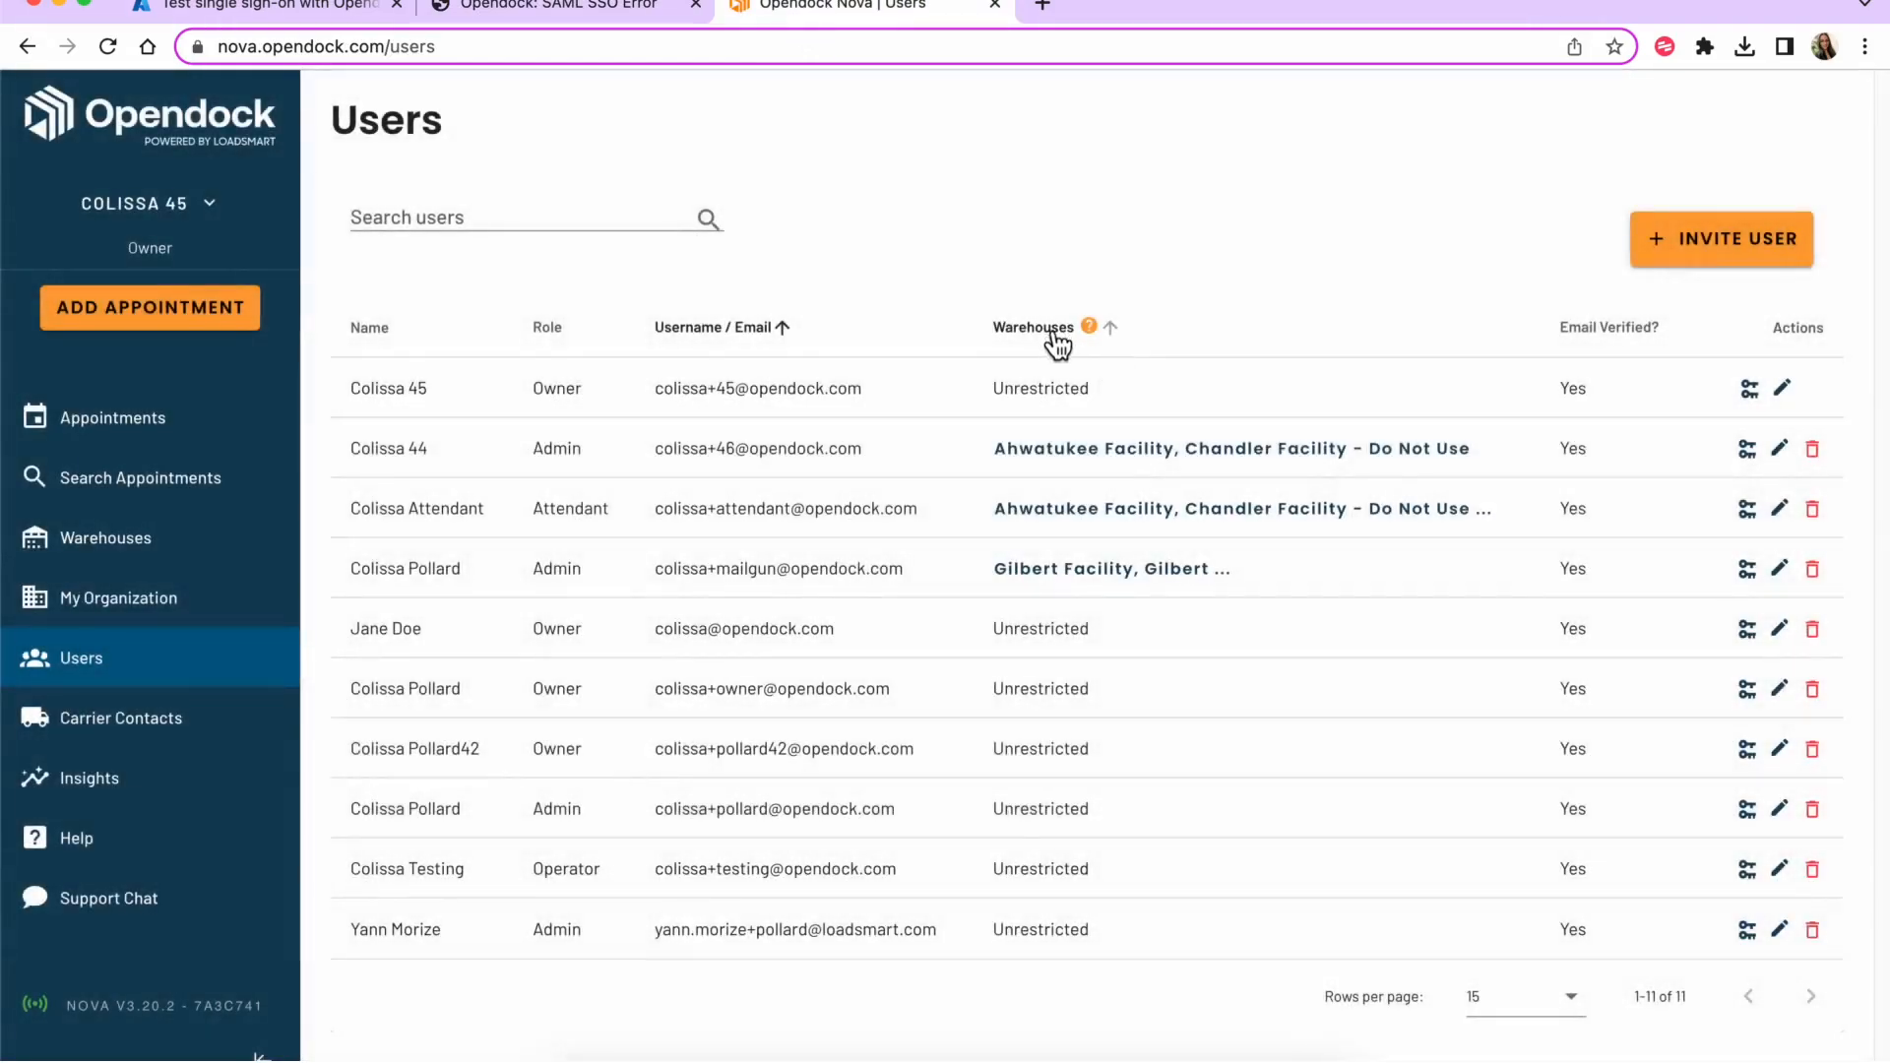
pyautogui.click(1049, 450)
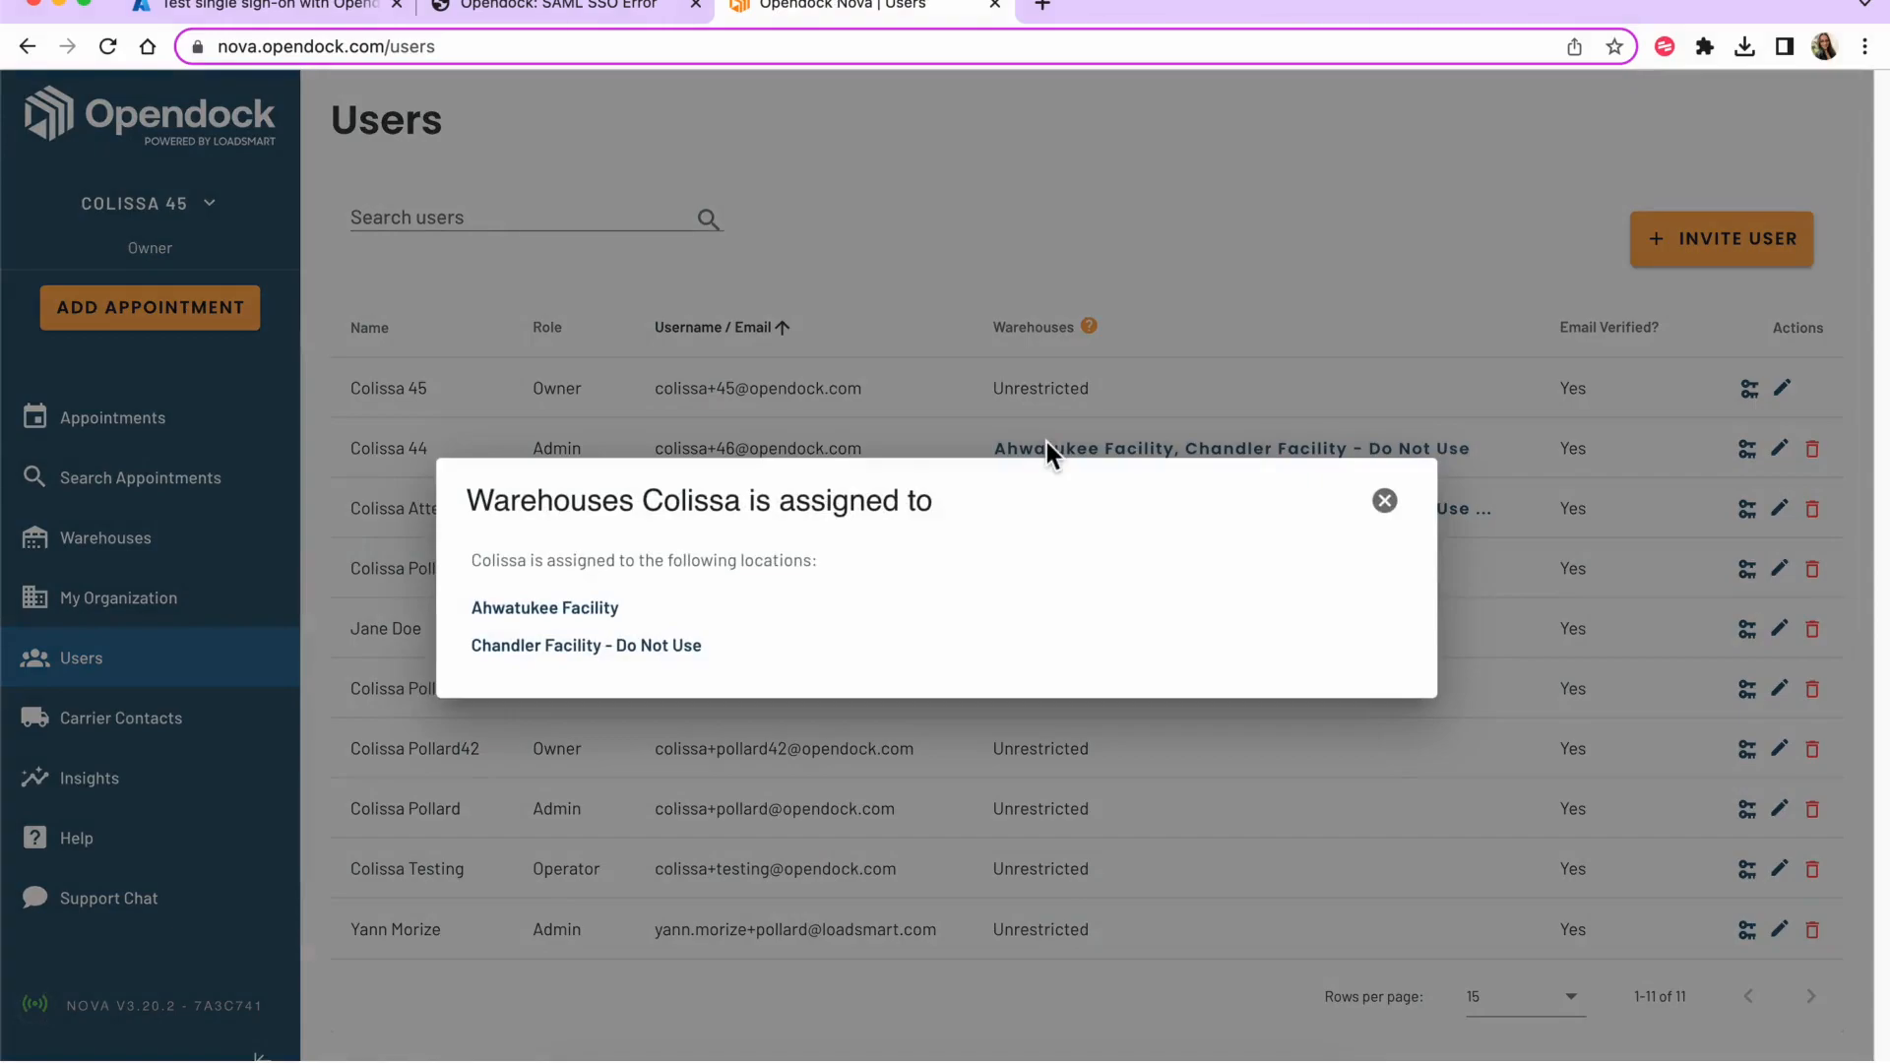
pyautogui.click(1385, 502)
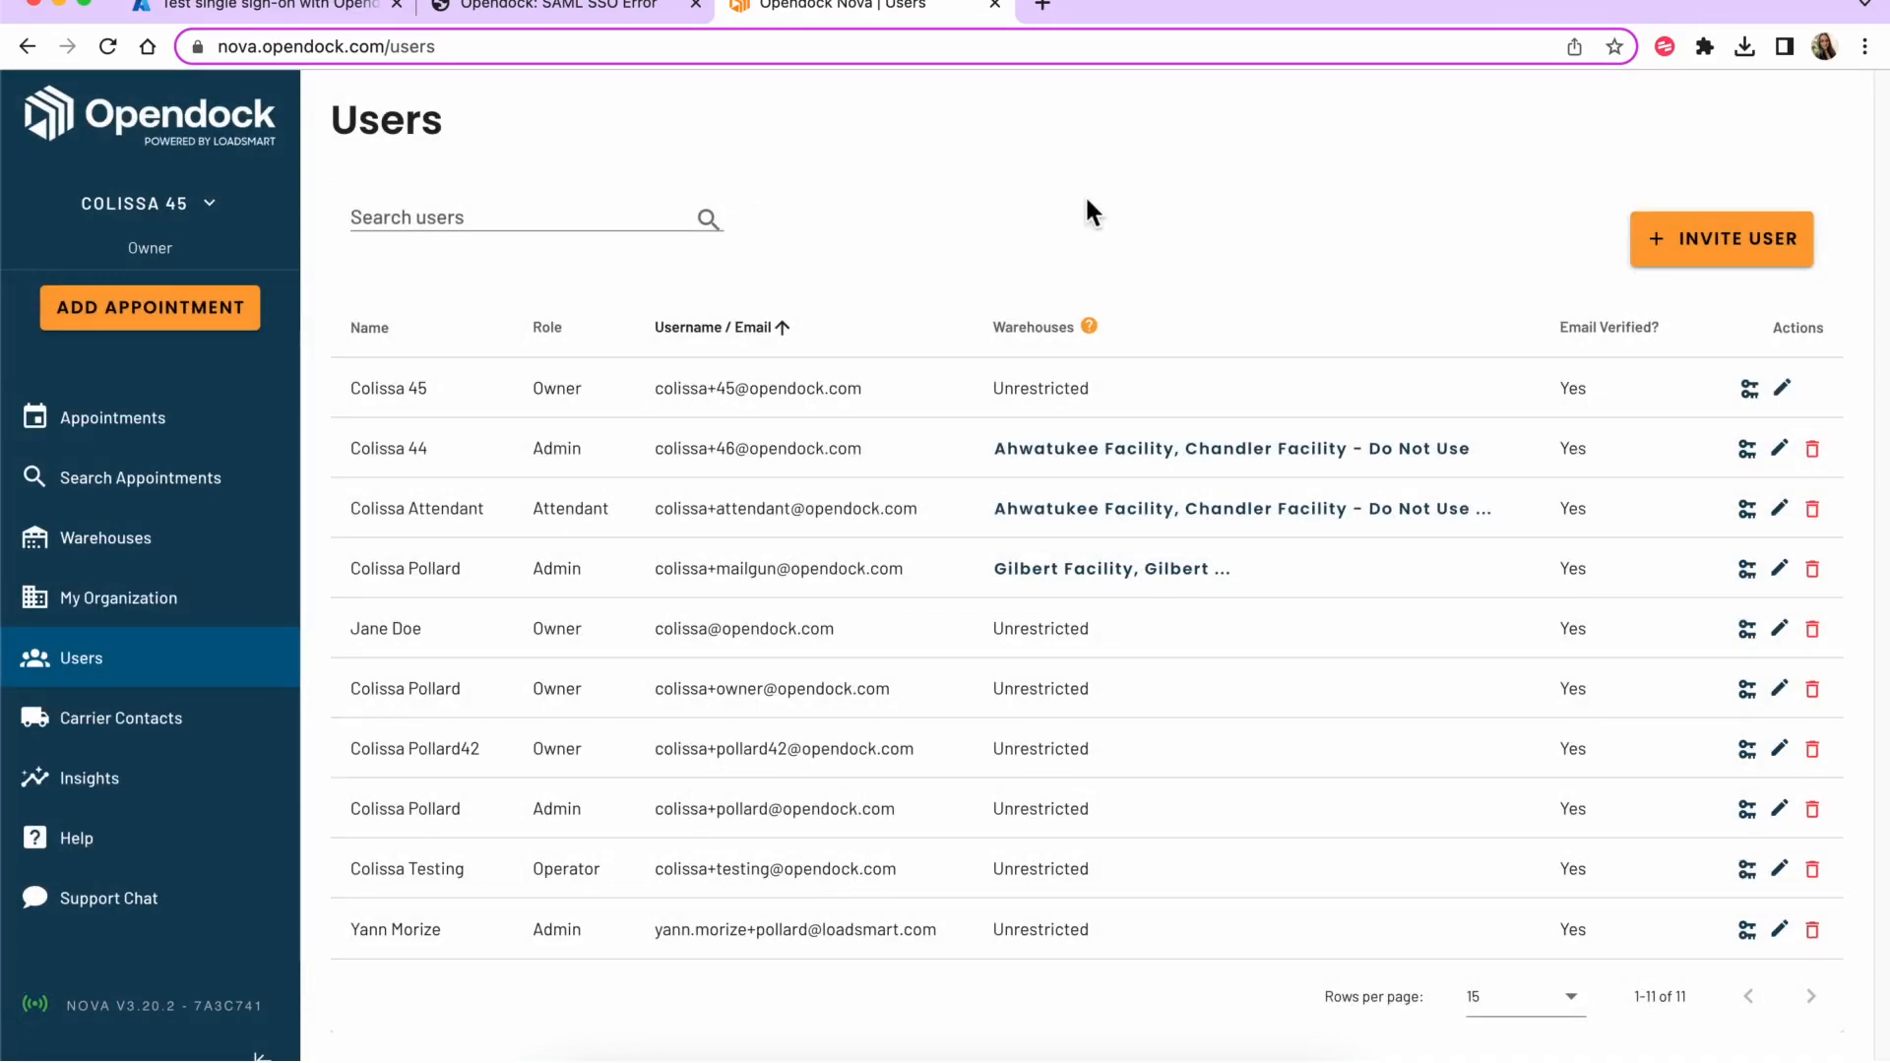
pyautogui.click(333, 8)
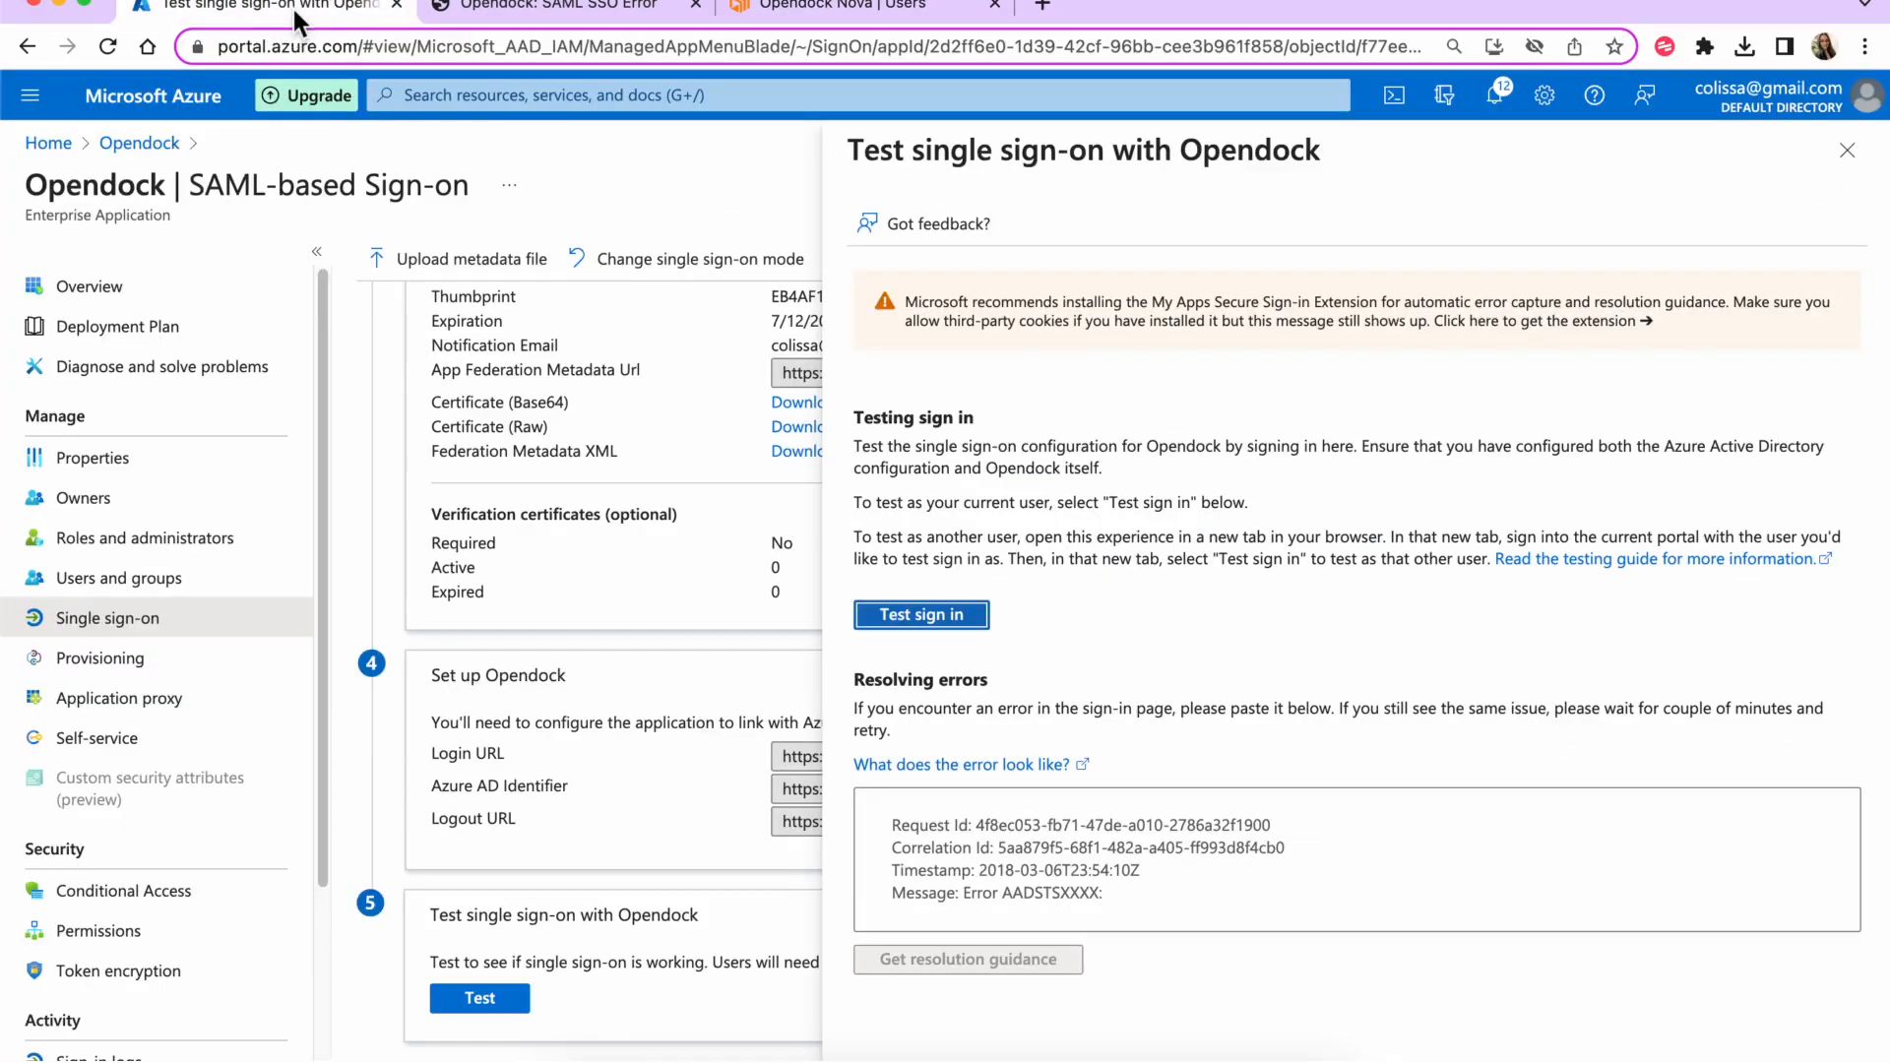
# - Close the test panel and start a new claim in Attributes & Claims
pyautogui.click(1847, 150)
pyautogui.scroll(4, 1130, 522)
pyautogui.scroll(4, 1231, 639)
pyautogui.click(1221, 549)
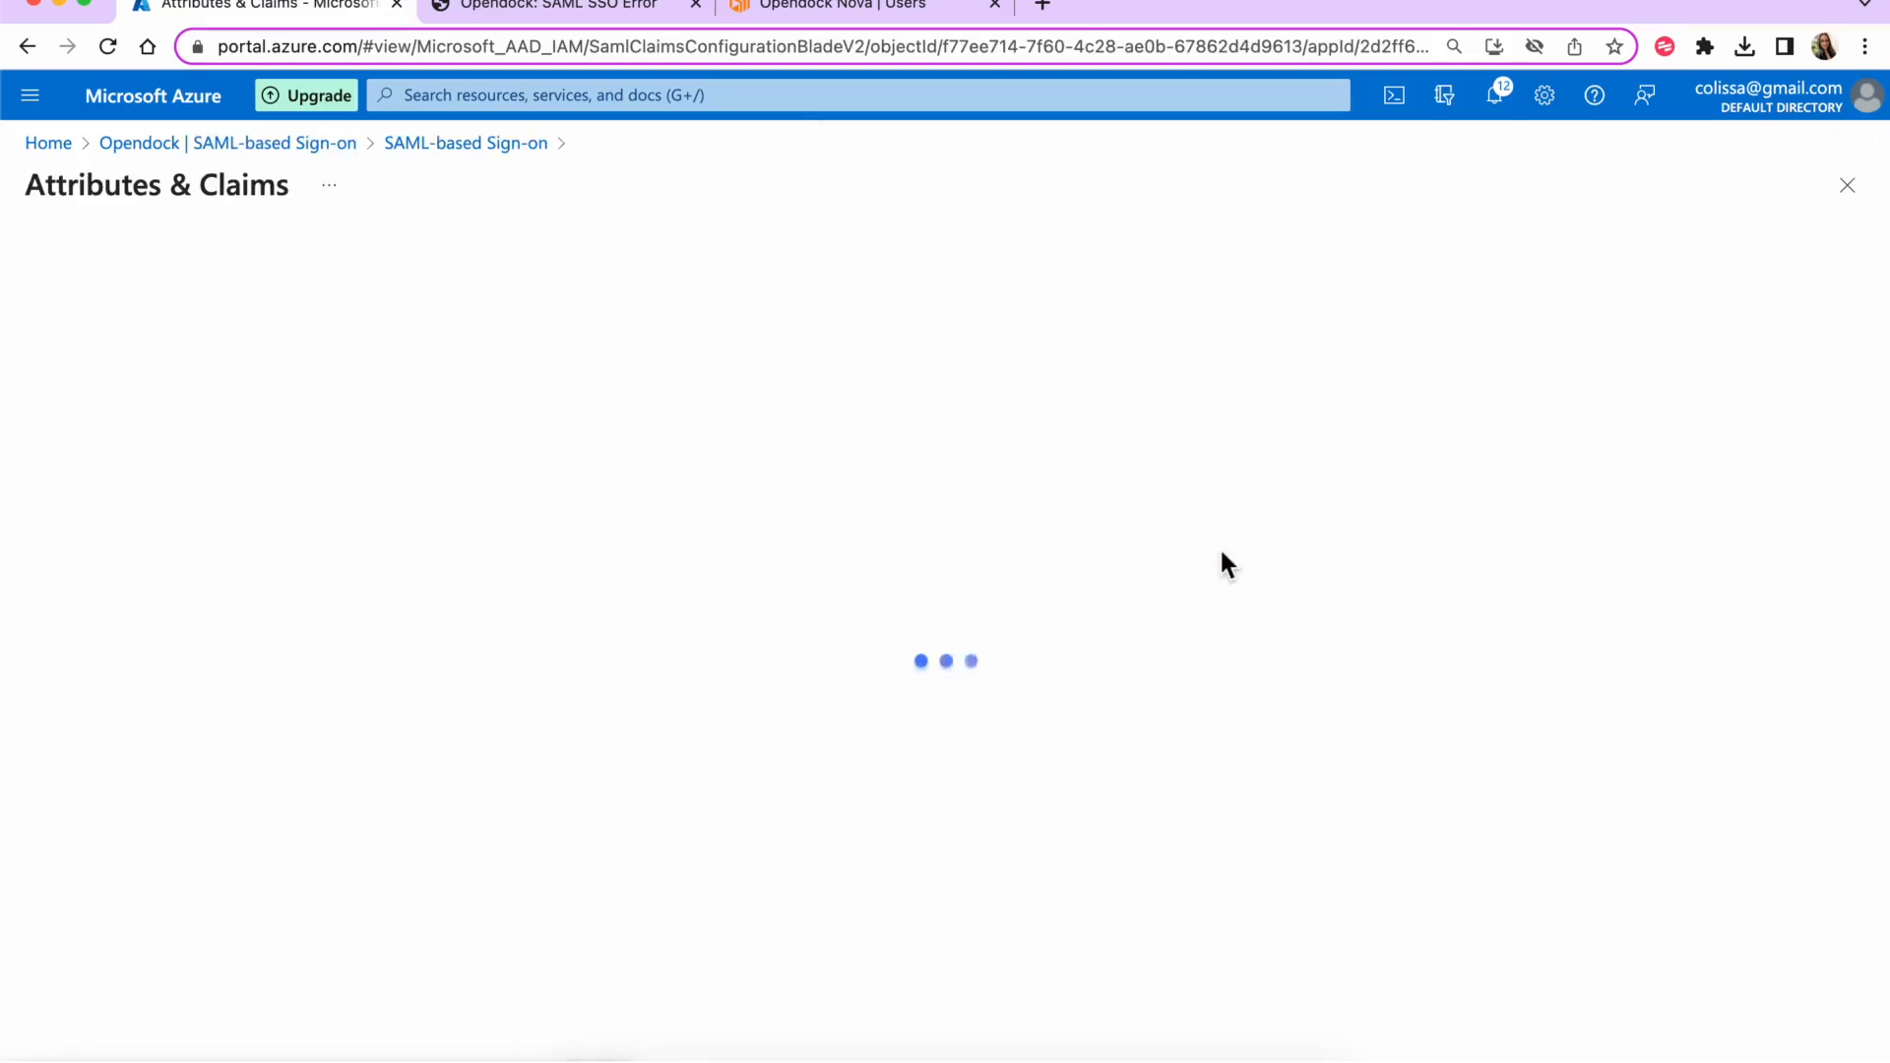
pyautogui.click(101, 276)
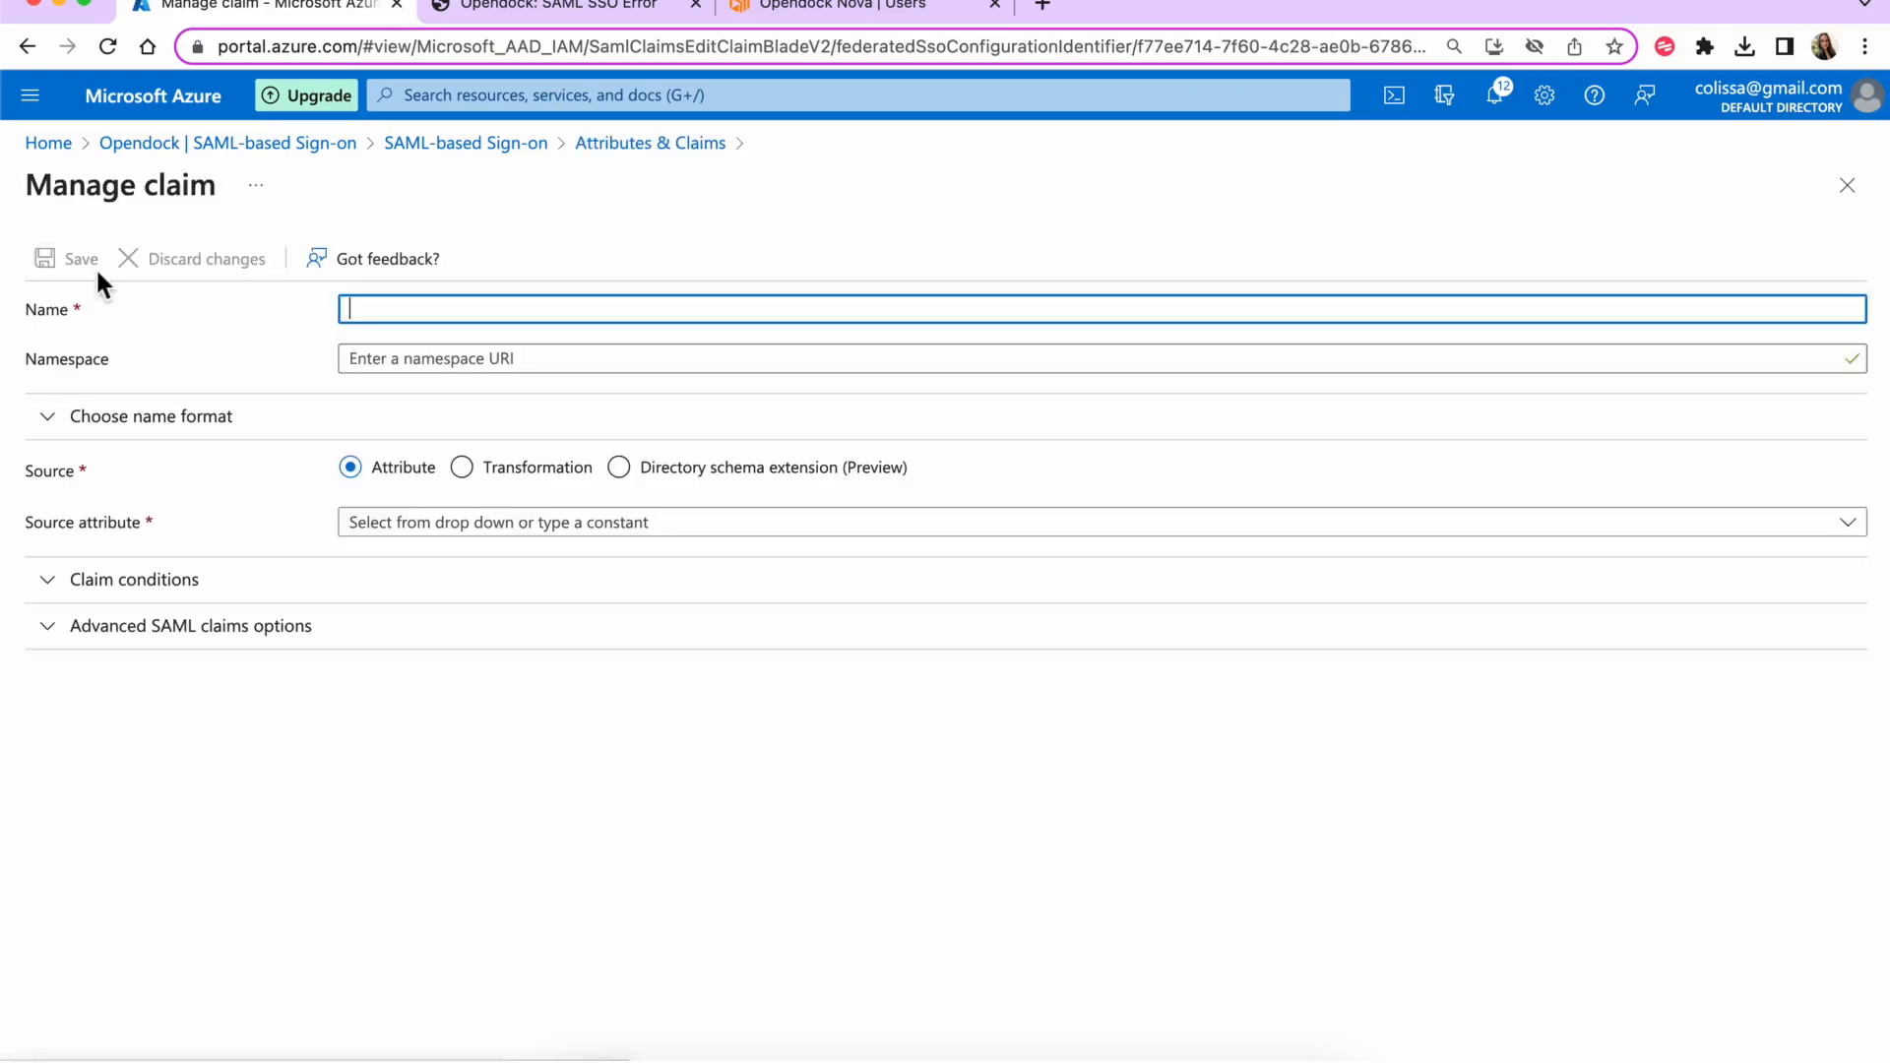
# - Name the claim warehouseAccessList, copied from the Opendock error heading
pyautogui.rightClick(483, 311)
pyautogui.click(540, 6)
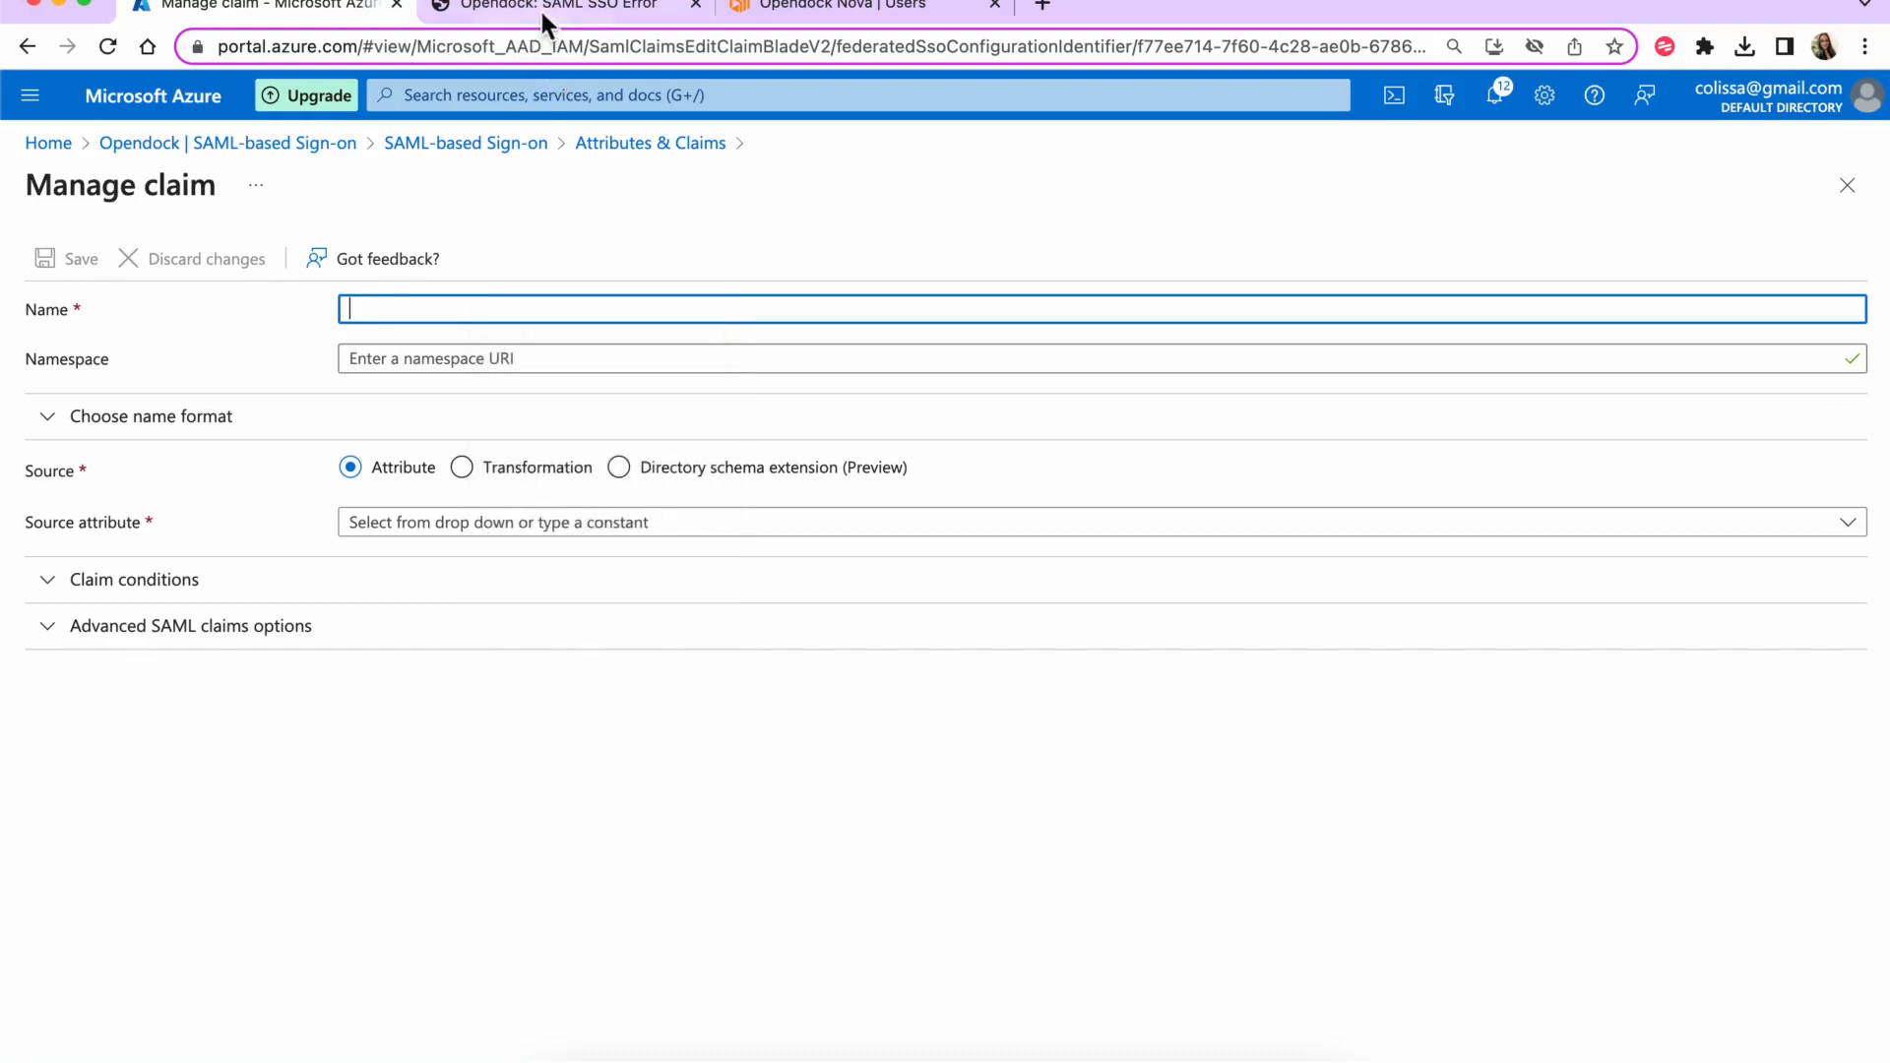
pyautogui.click(541, 6)
pyautogui.click(506, 210)
pyautogui.rightClick(506, 209)
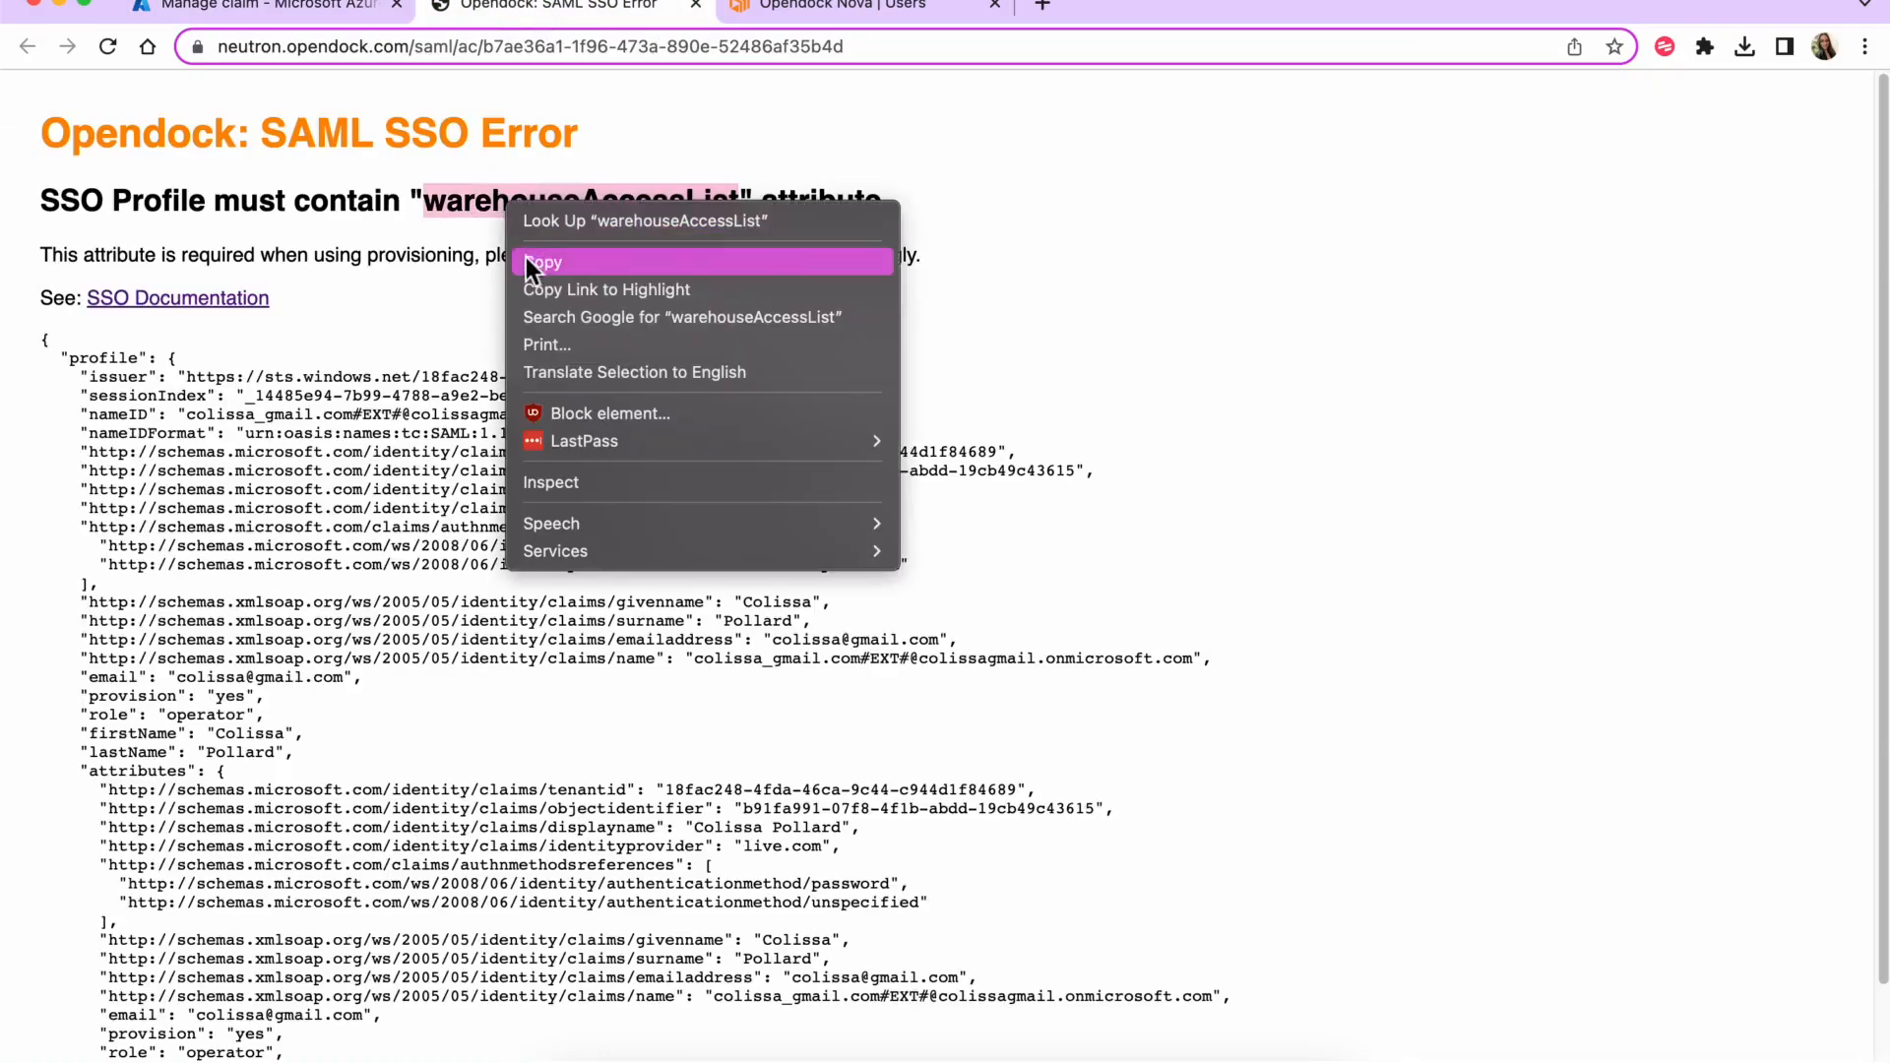
pyautogui.click(526, 256)
pyautogui.click(285, 8)
pyautogui.rightClick(482, 311)
pyautogui.click(552, 486)
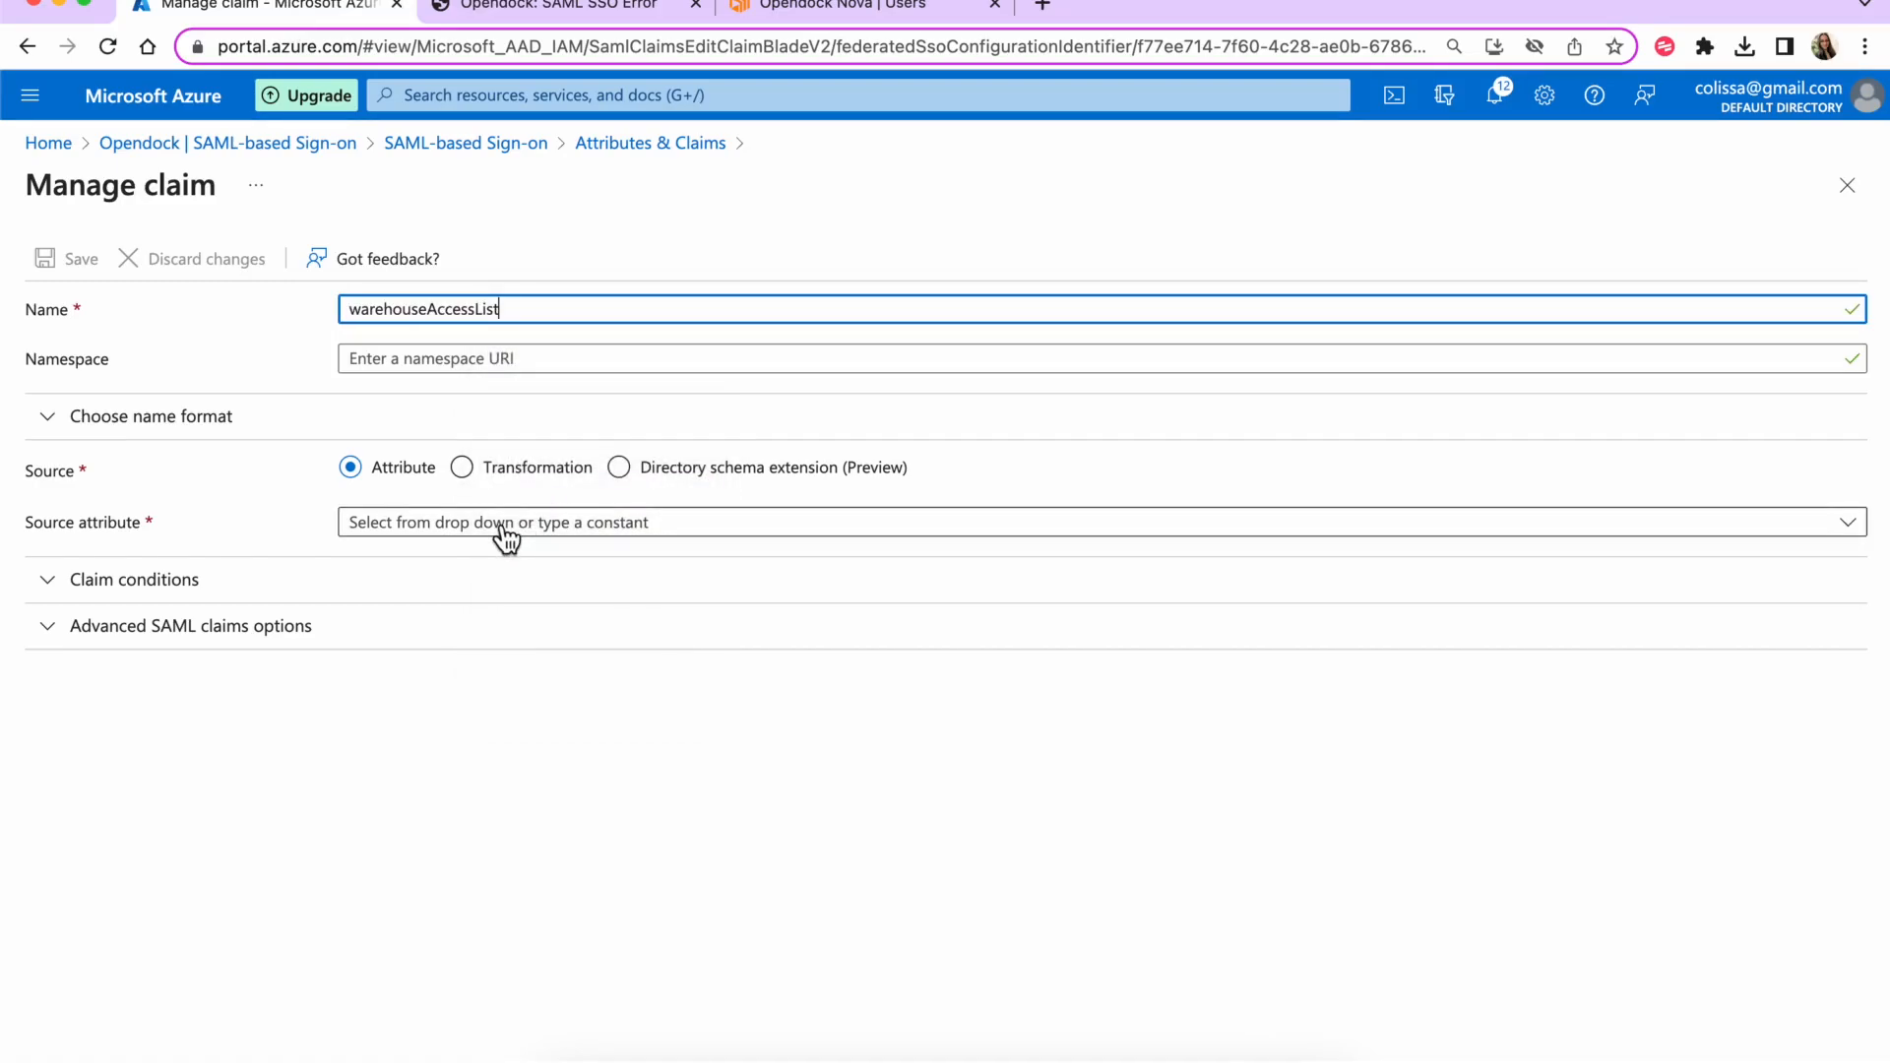
# - Set the claim's source to the constant value "all" and save it
pyautogui.click(506, 523)
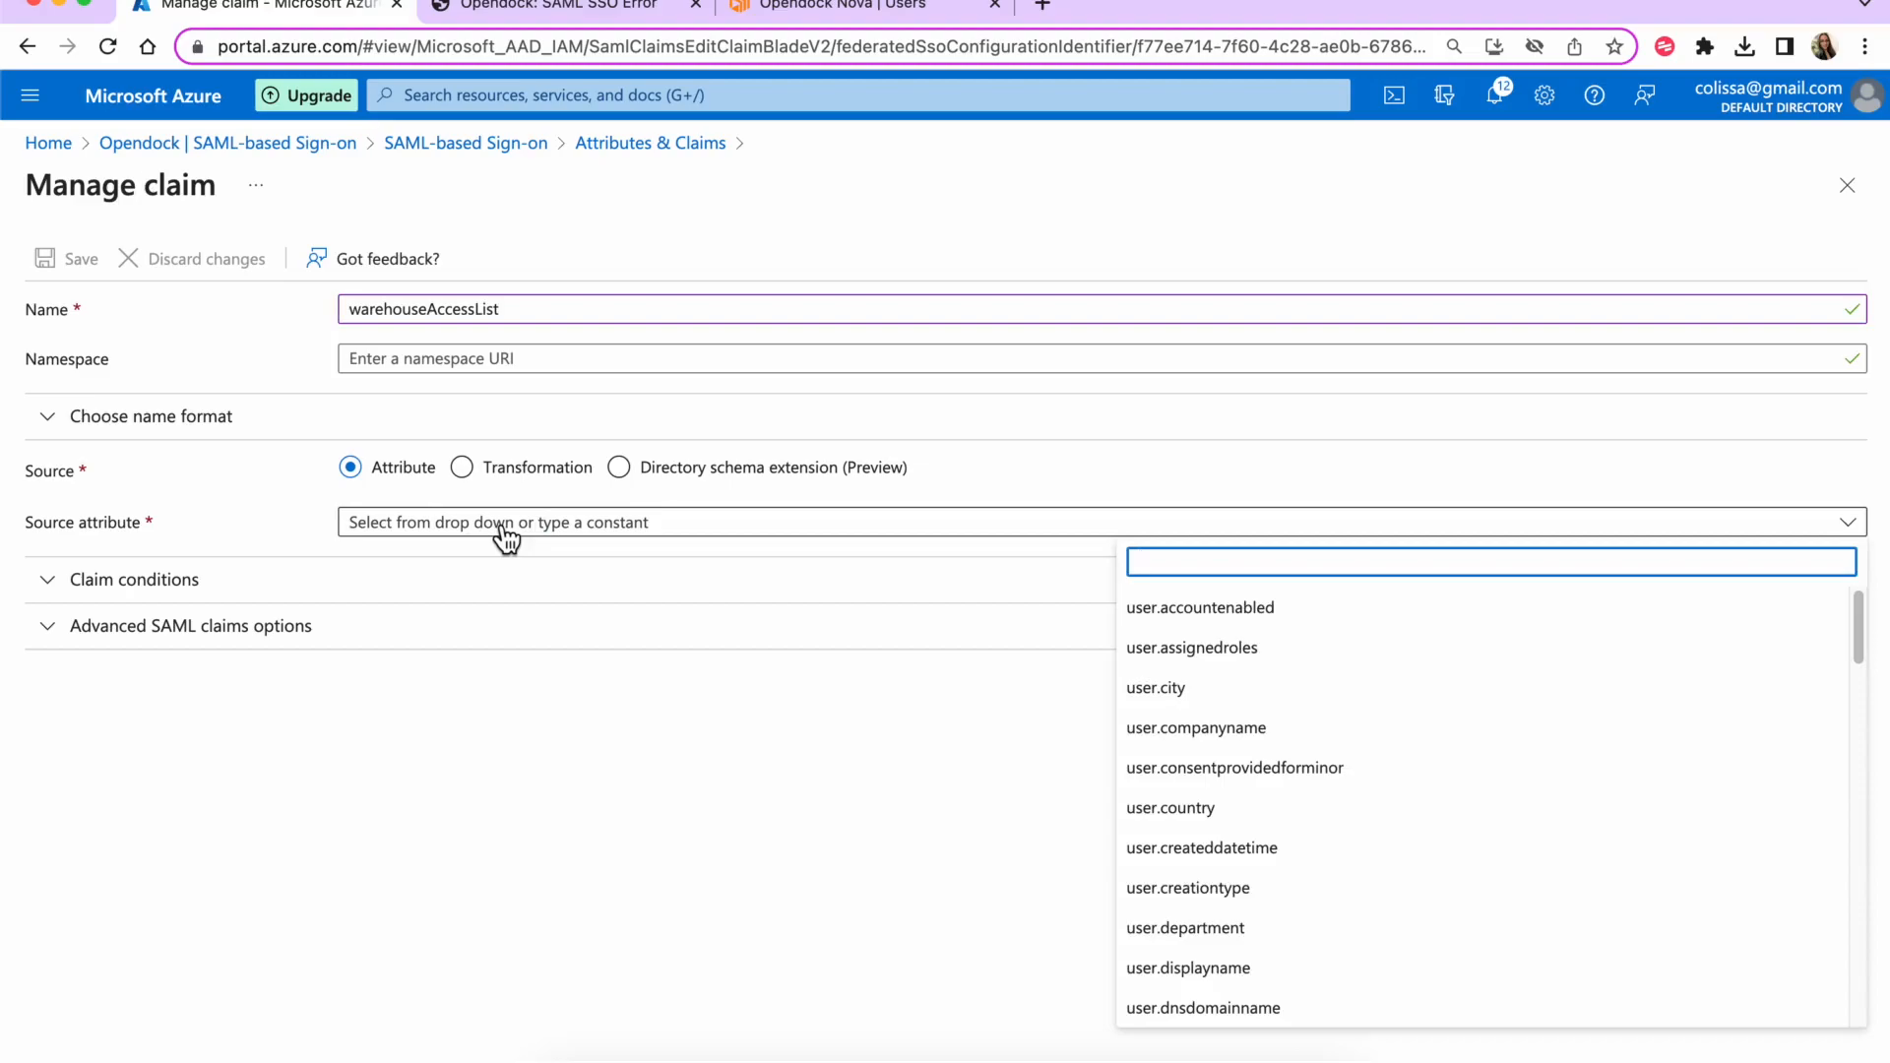
pyautogui.write('all')
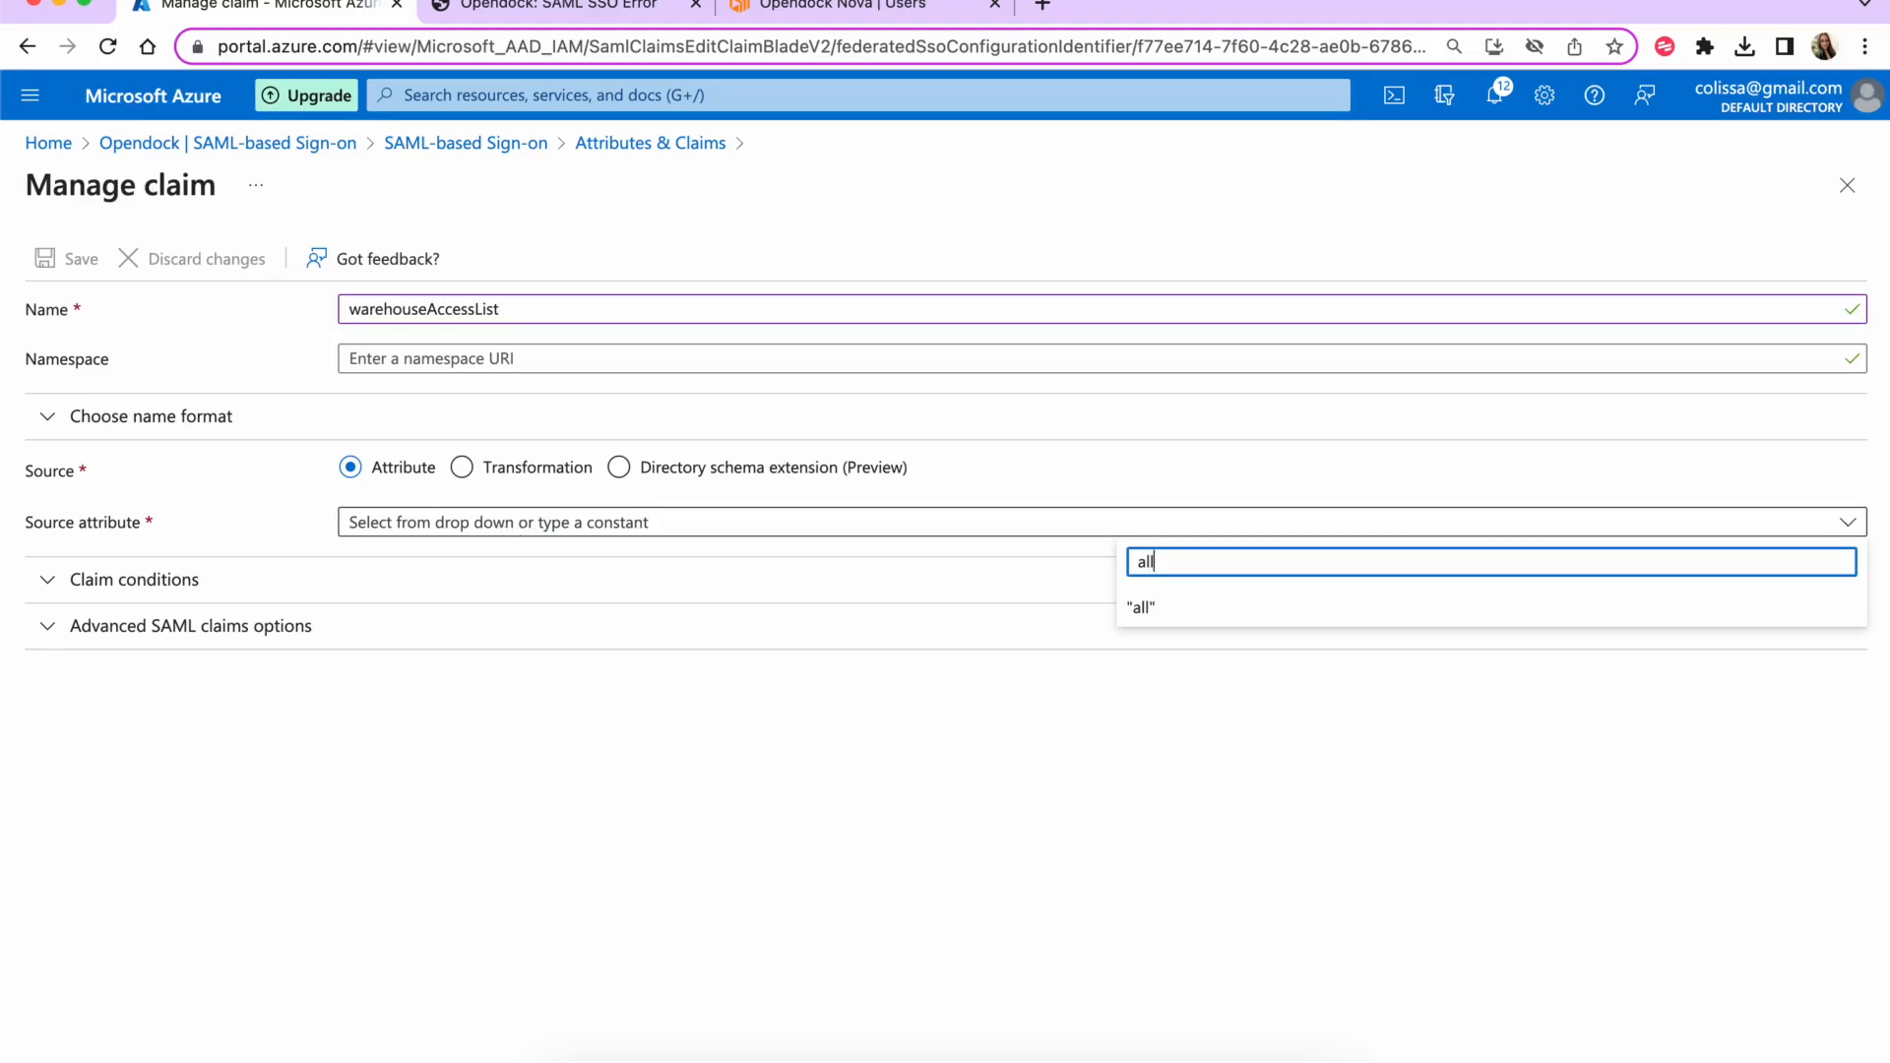
pyautogui.press('Return')
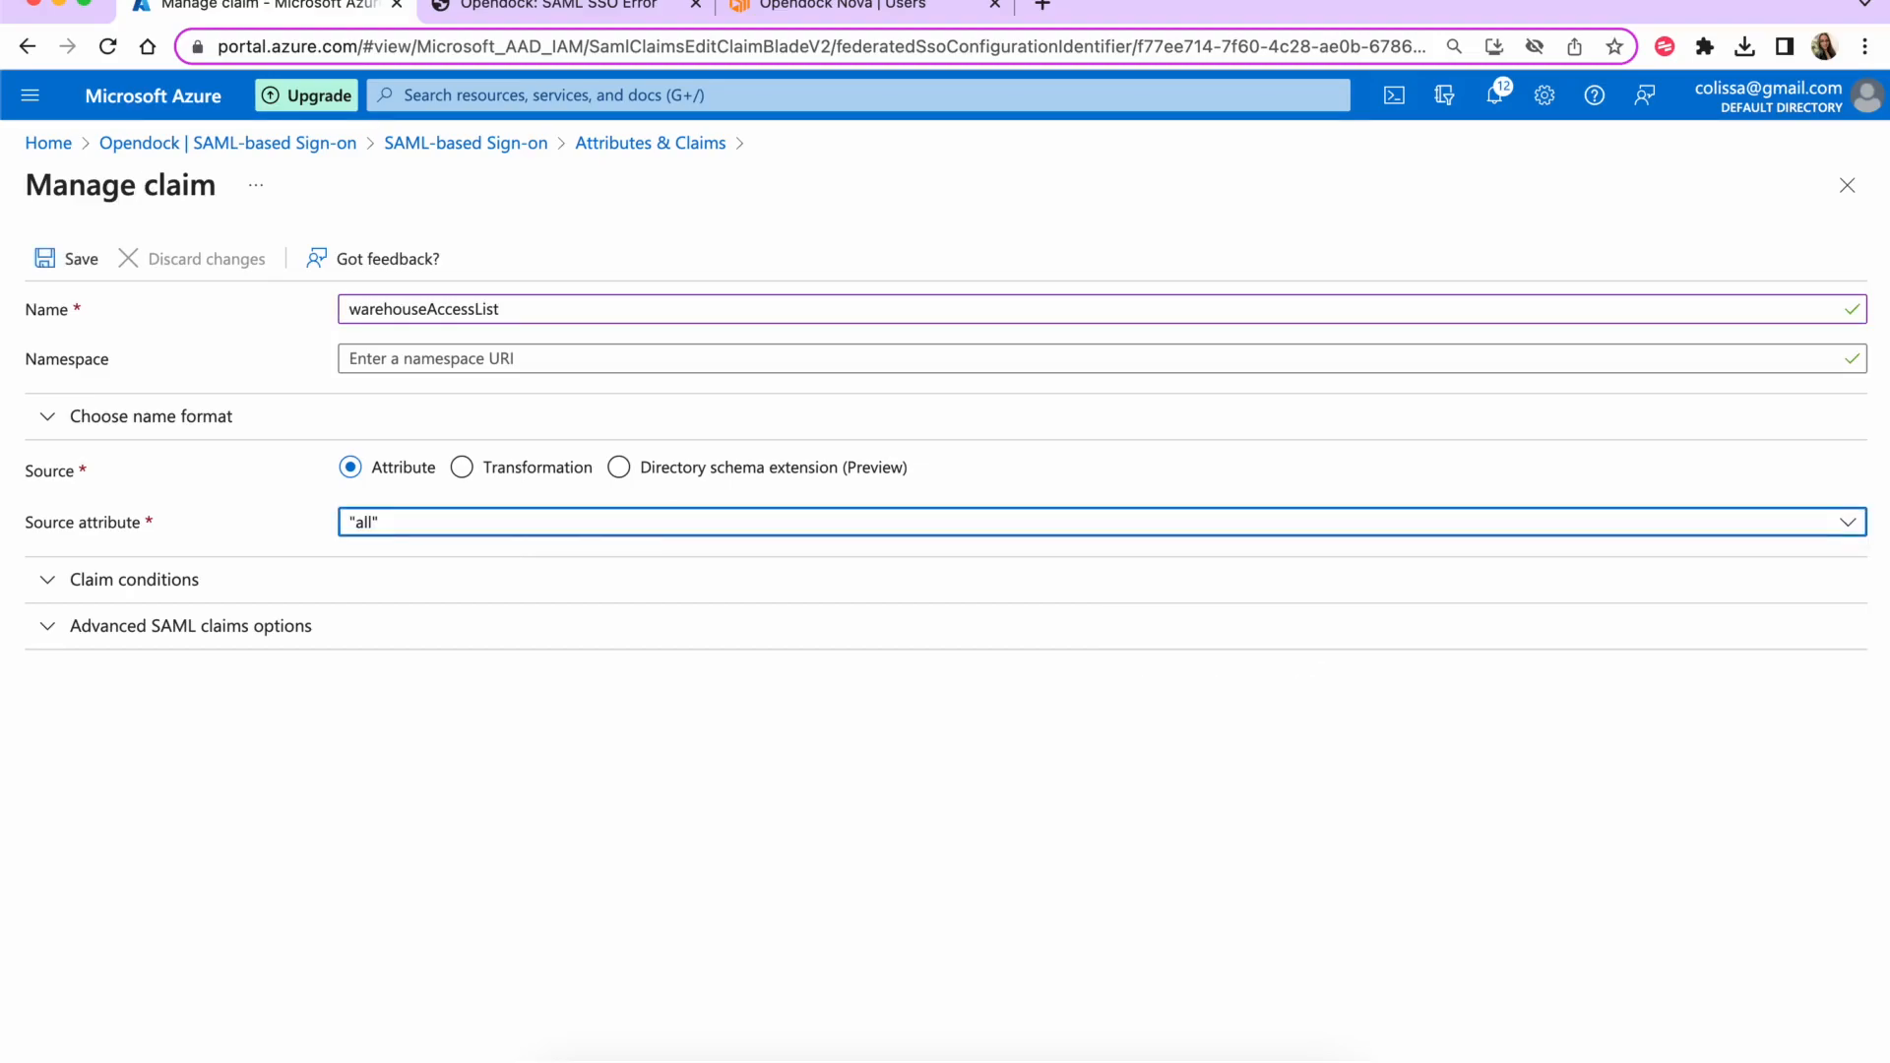
pyautogui.click(382, 728)
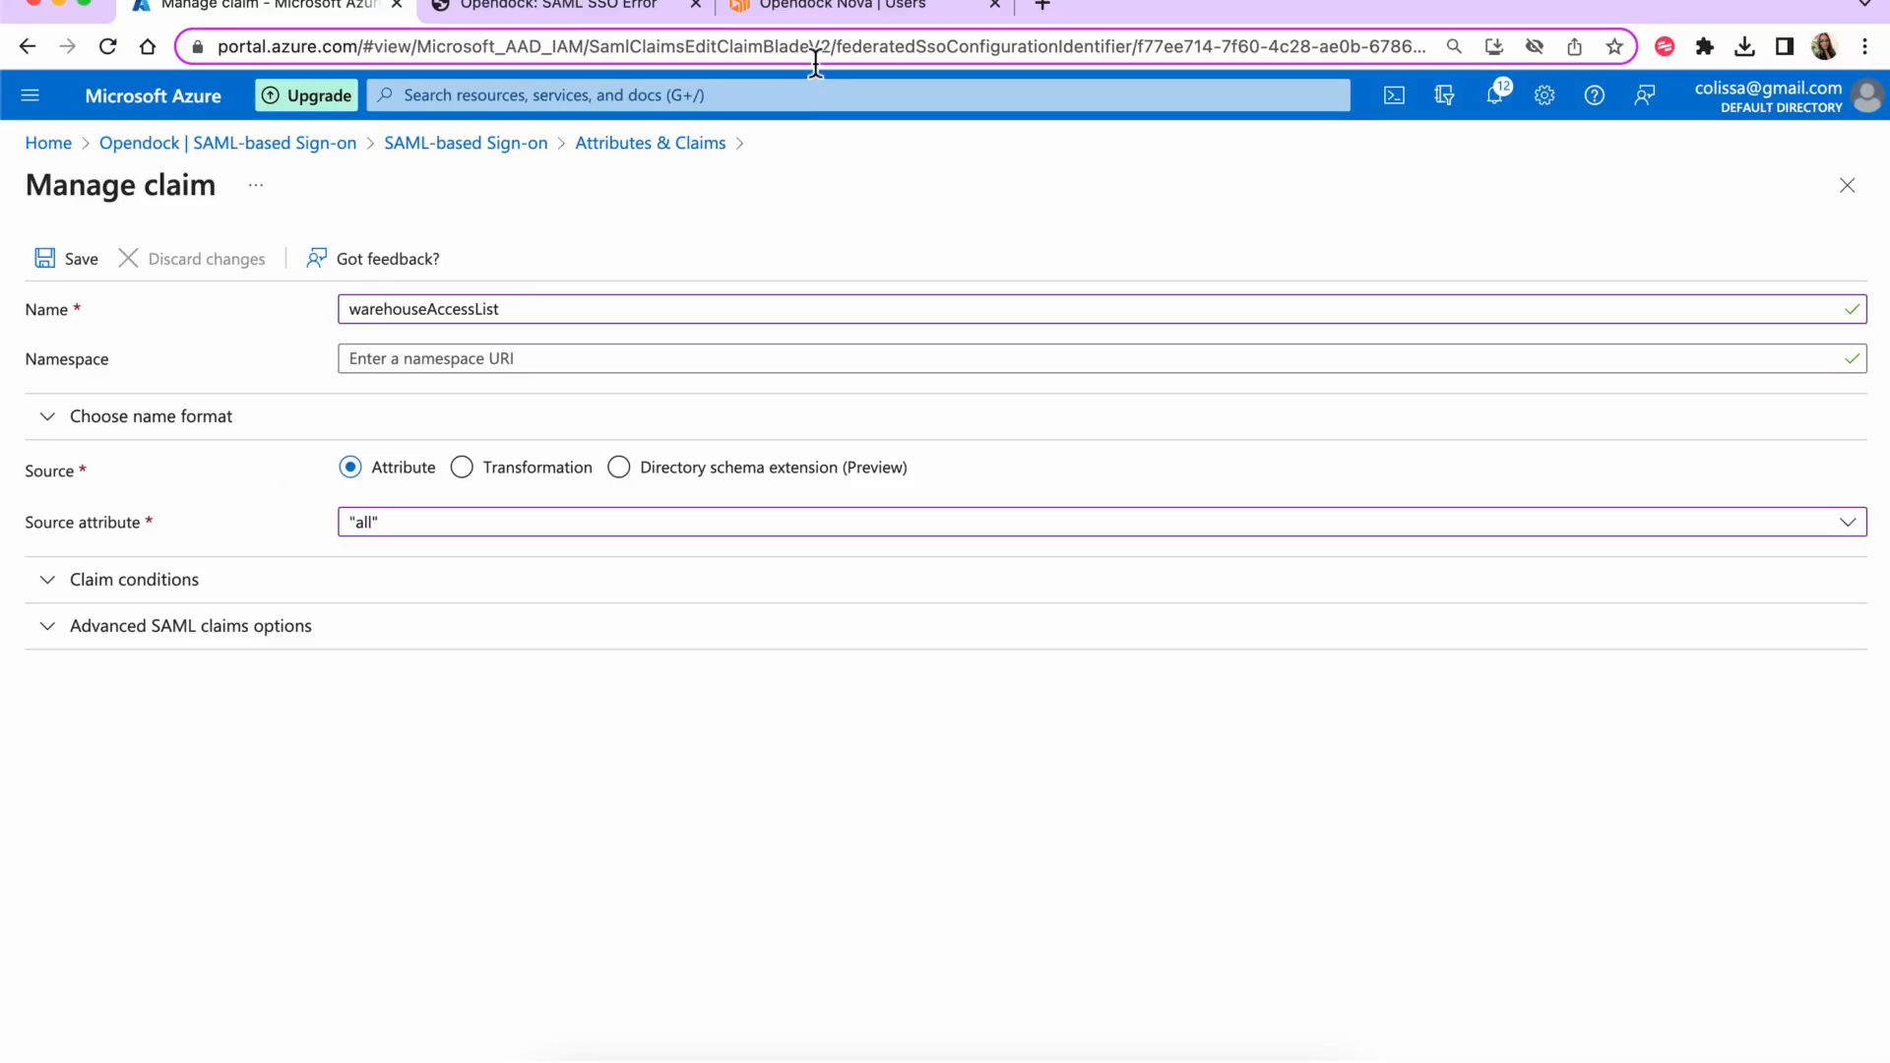
pyautogui.click(54, 268)
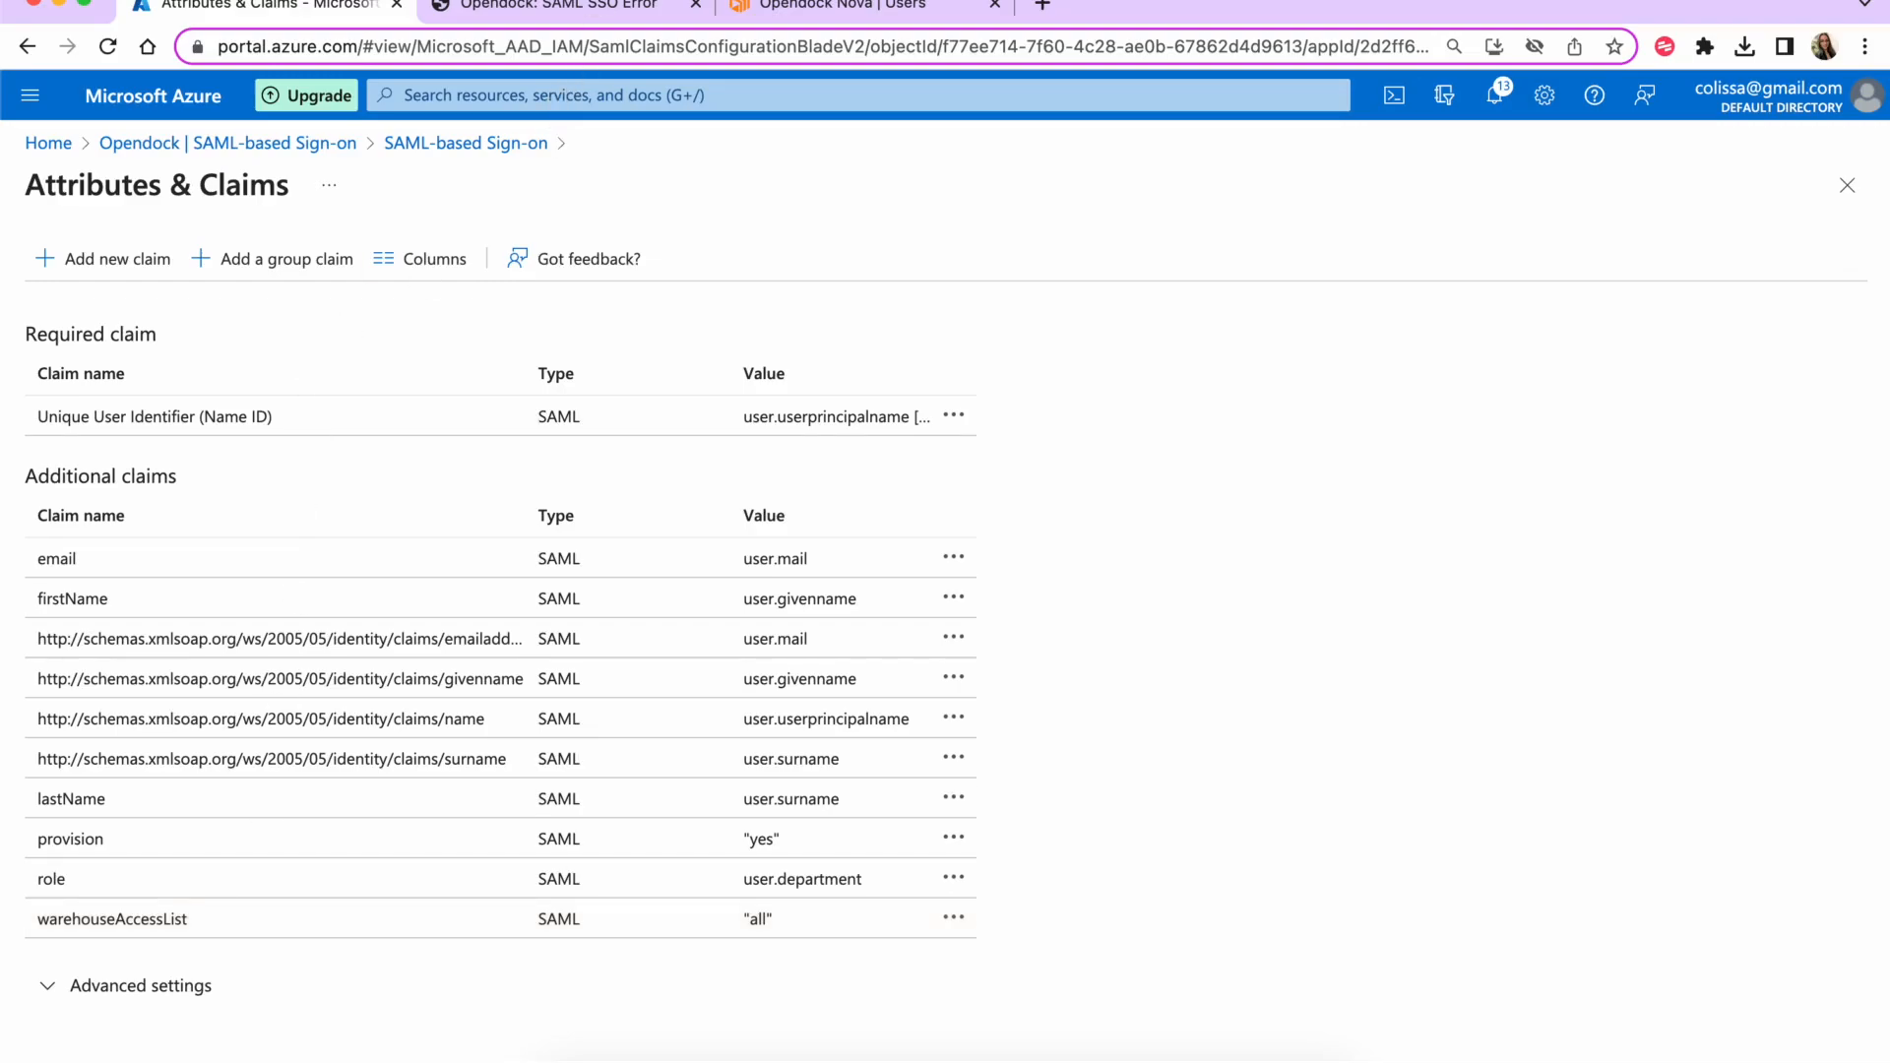
# - Relaunch the single sign-on test from the Opendock SAML page
pyautogui.click(1846, 185)
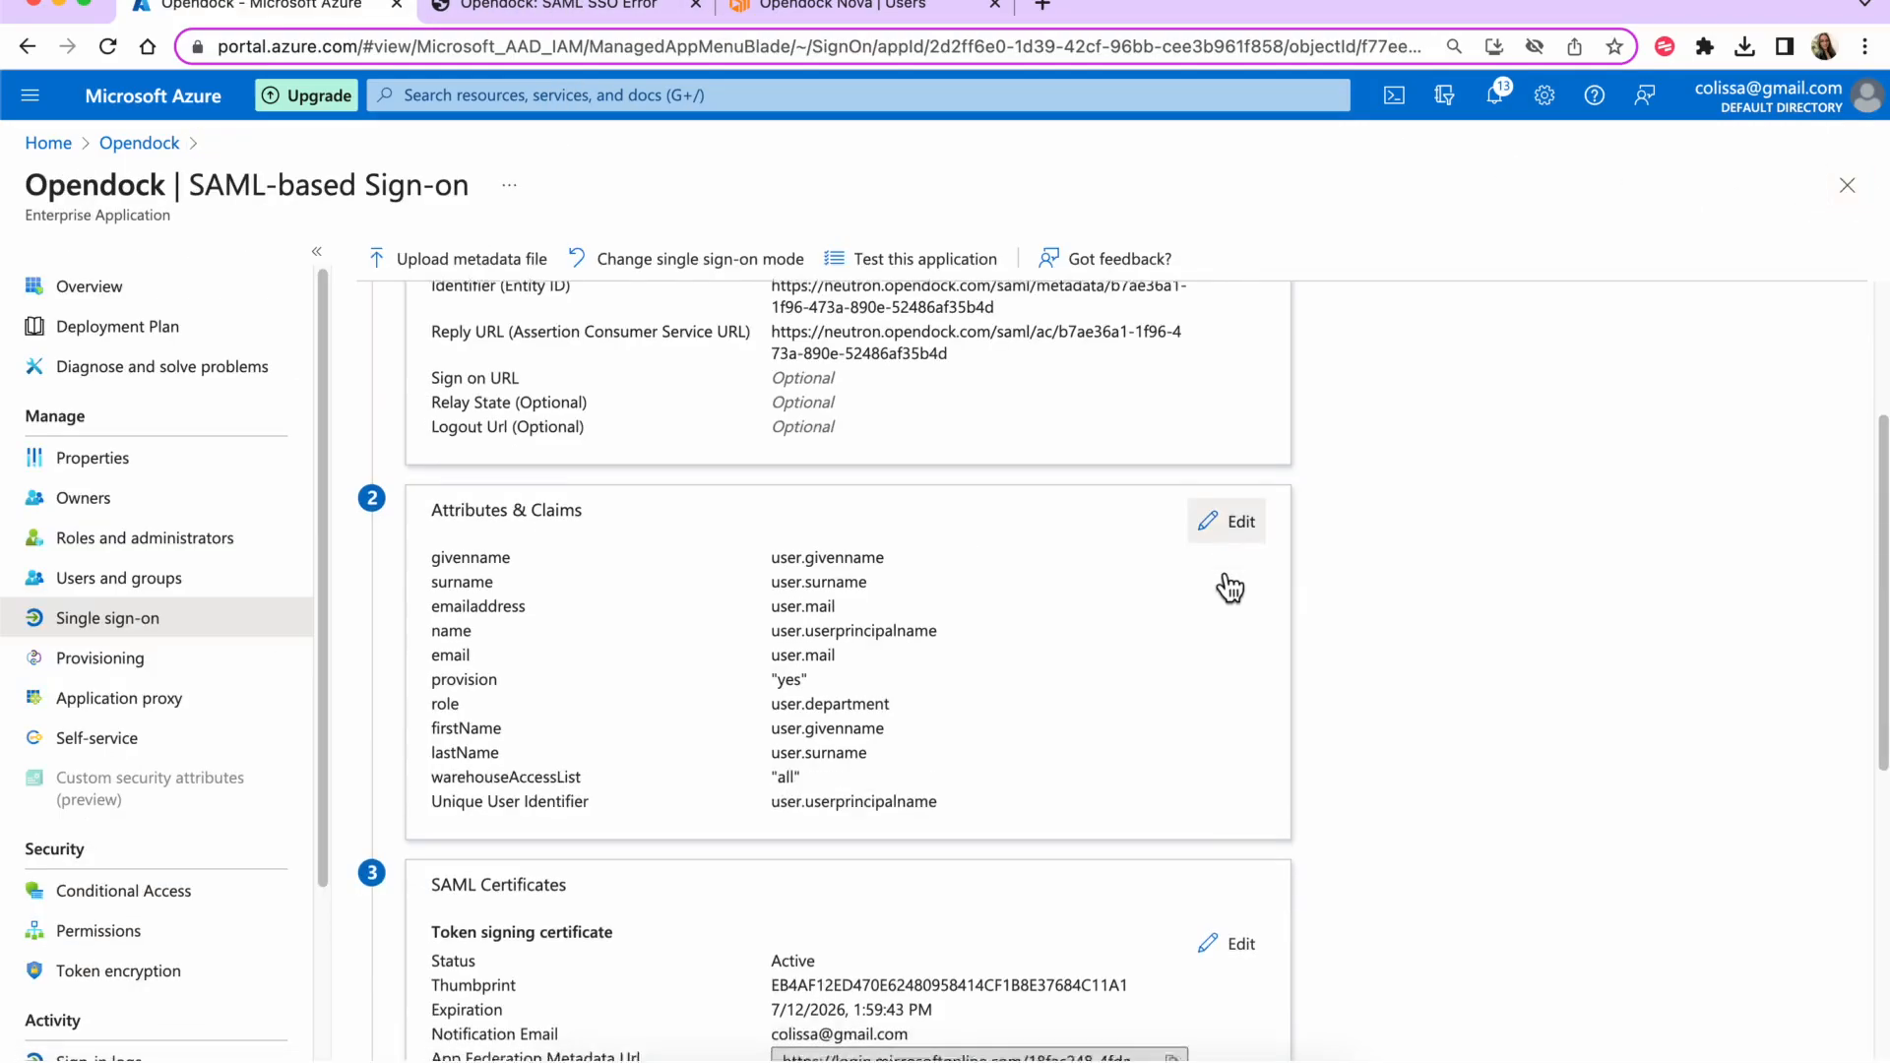
pyautogui.scroll(-6, 1223, 582)
pyautogui.click(479, 997)
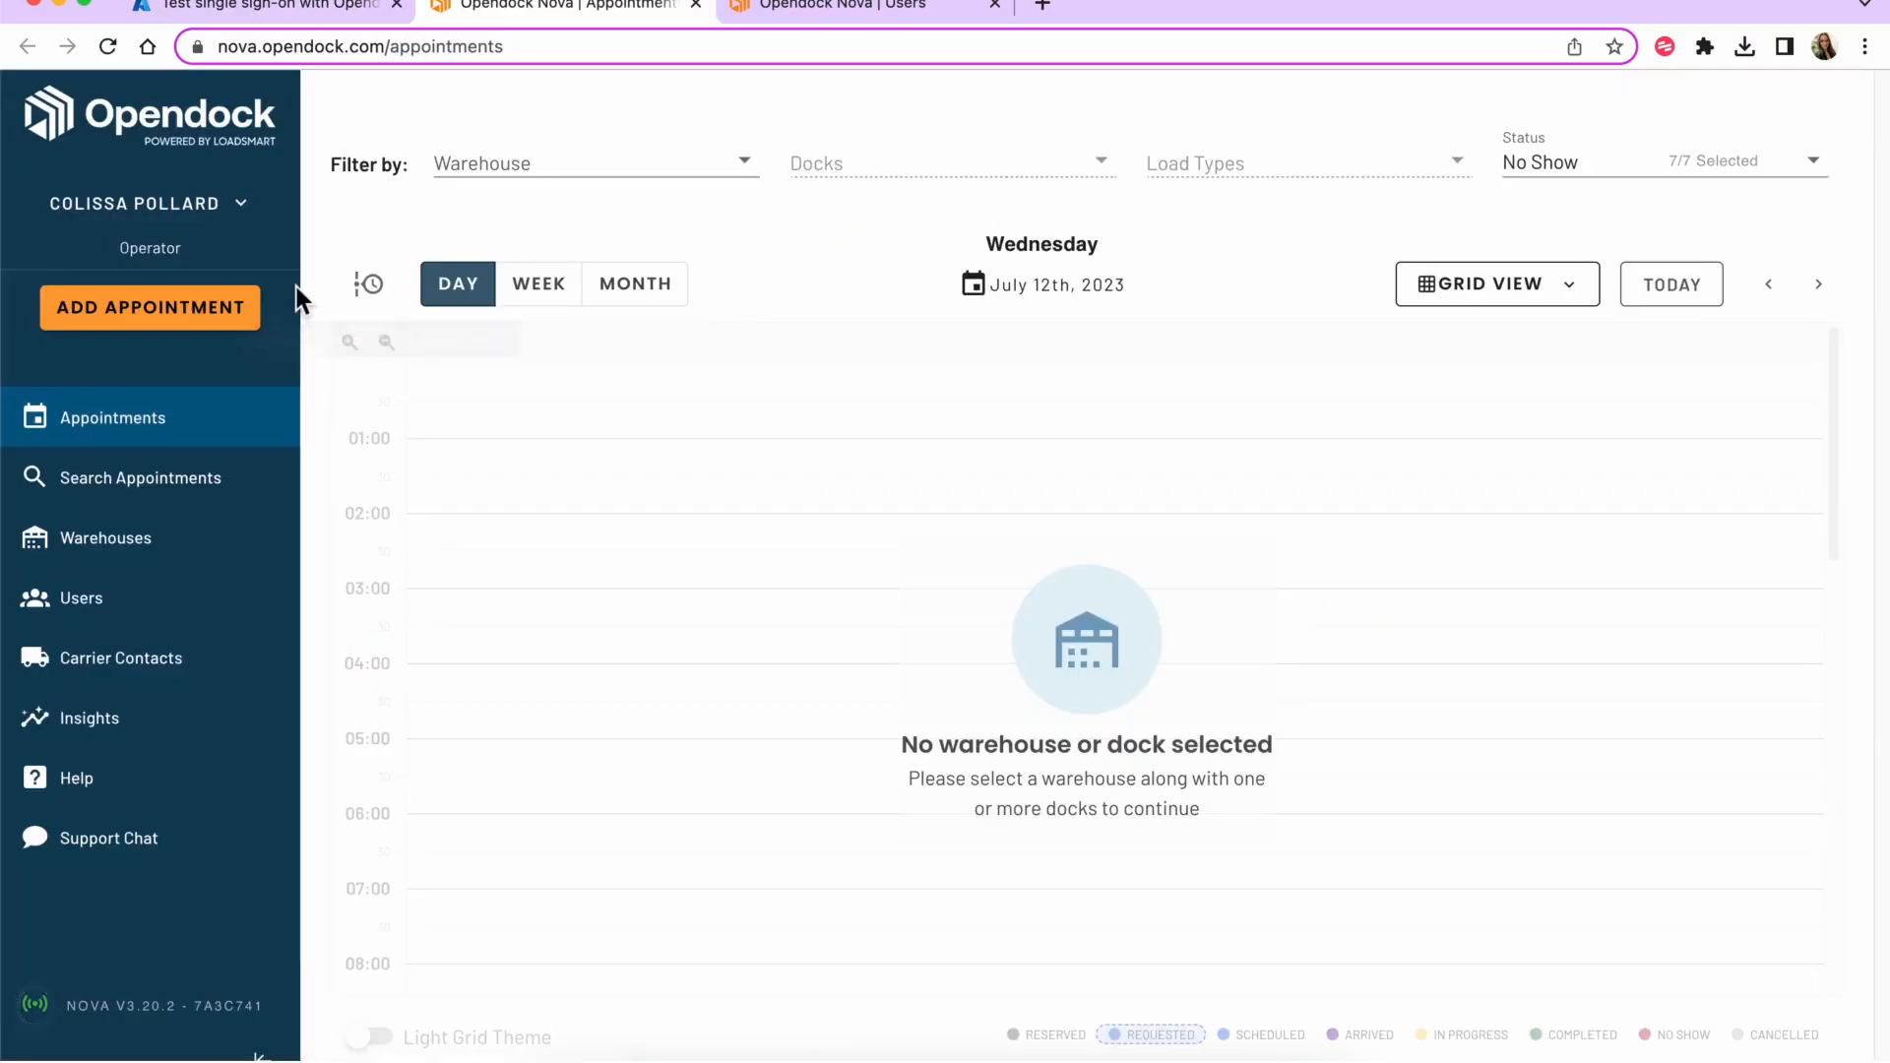
# - Check the SSO user's Operator row in Opendock Users, then close Azure's test panel
pyautogui.click(126, 600)
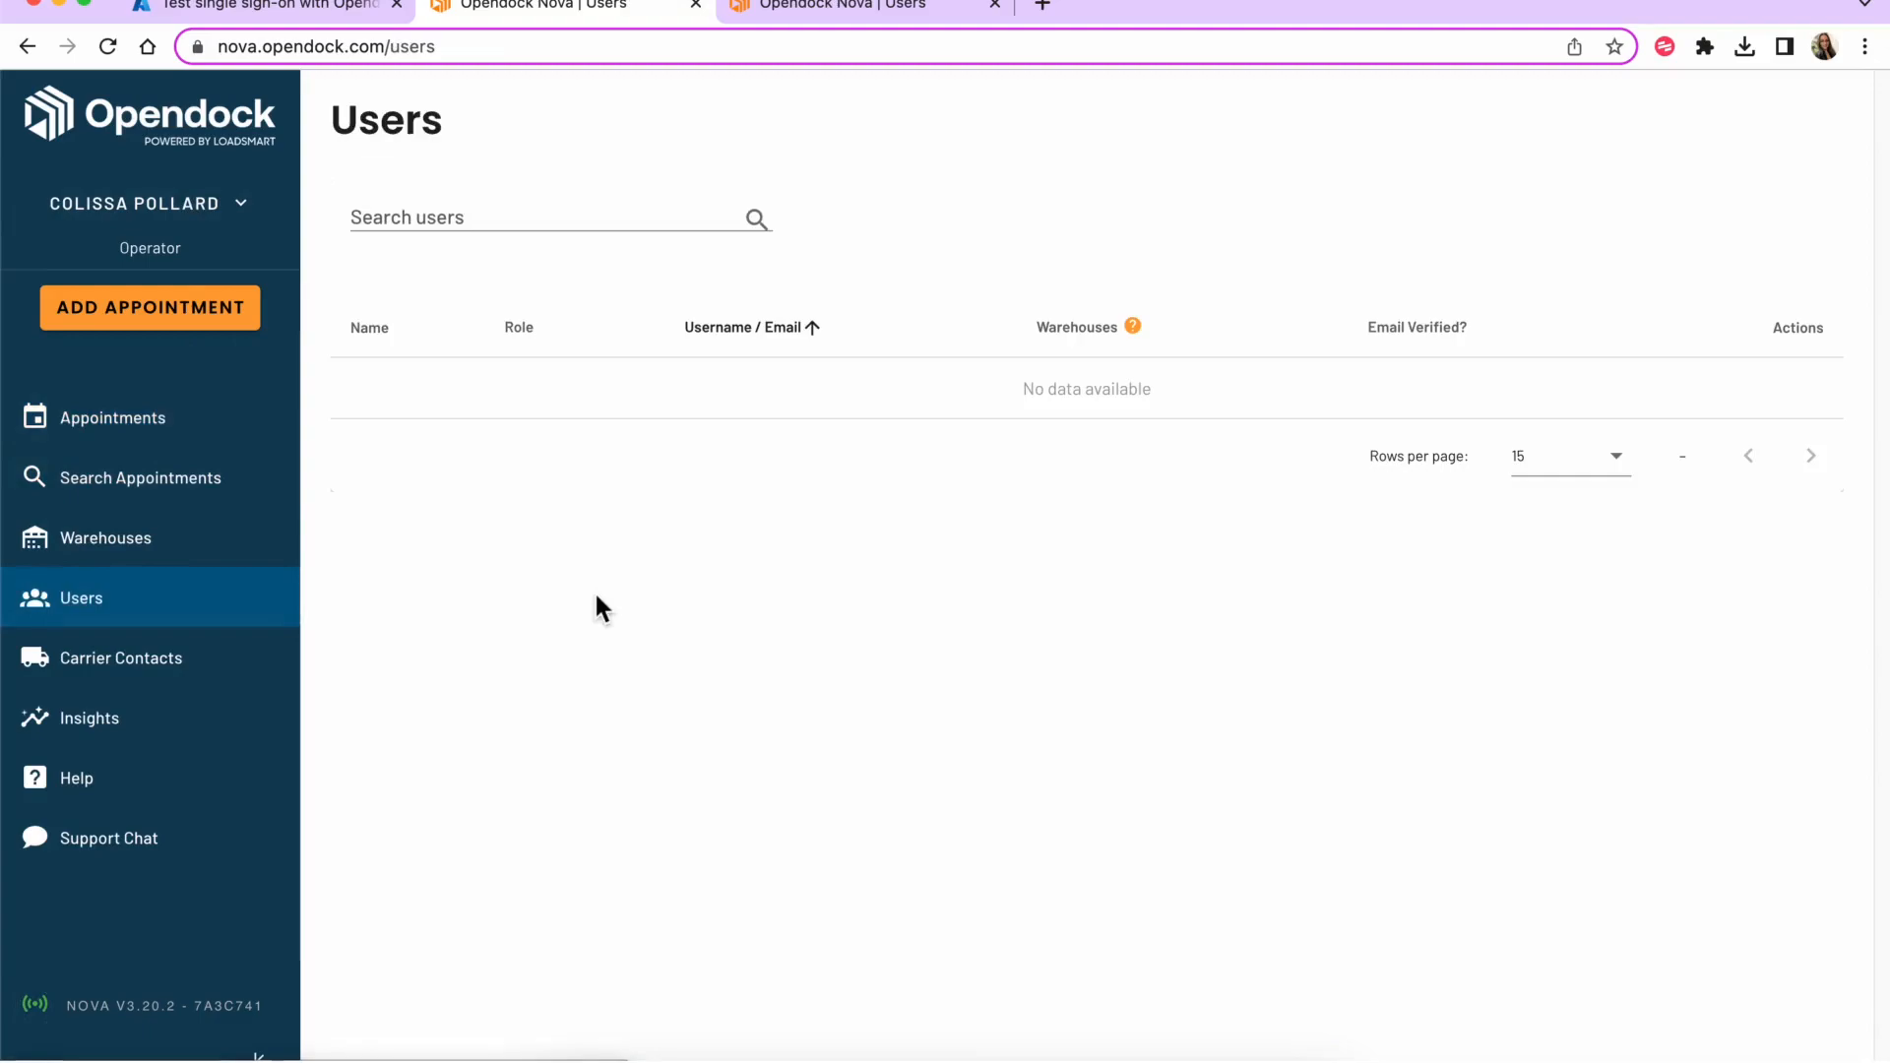
pyautogui.scroll(-1, 588, 587)
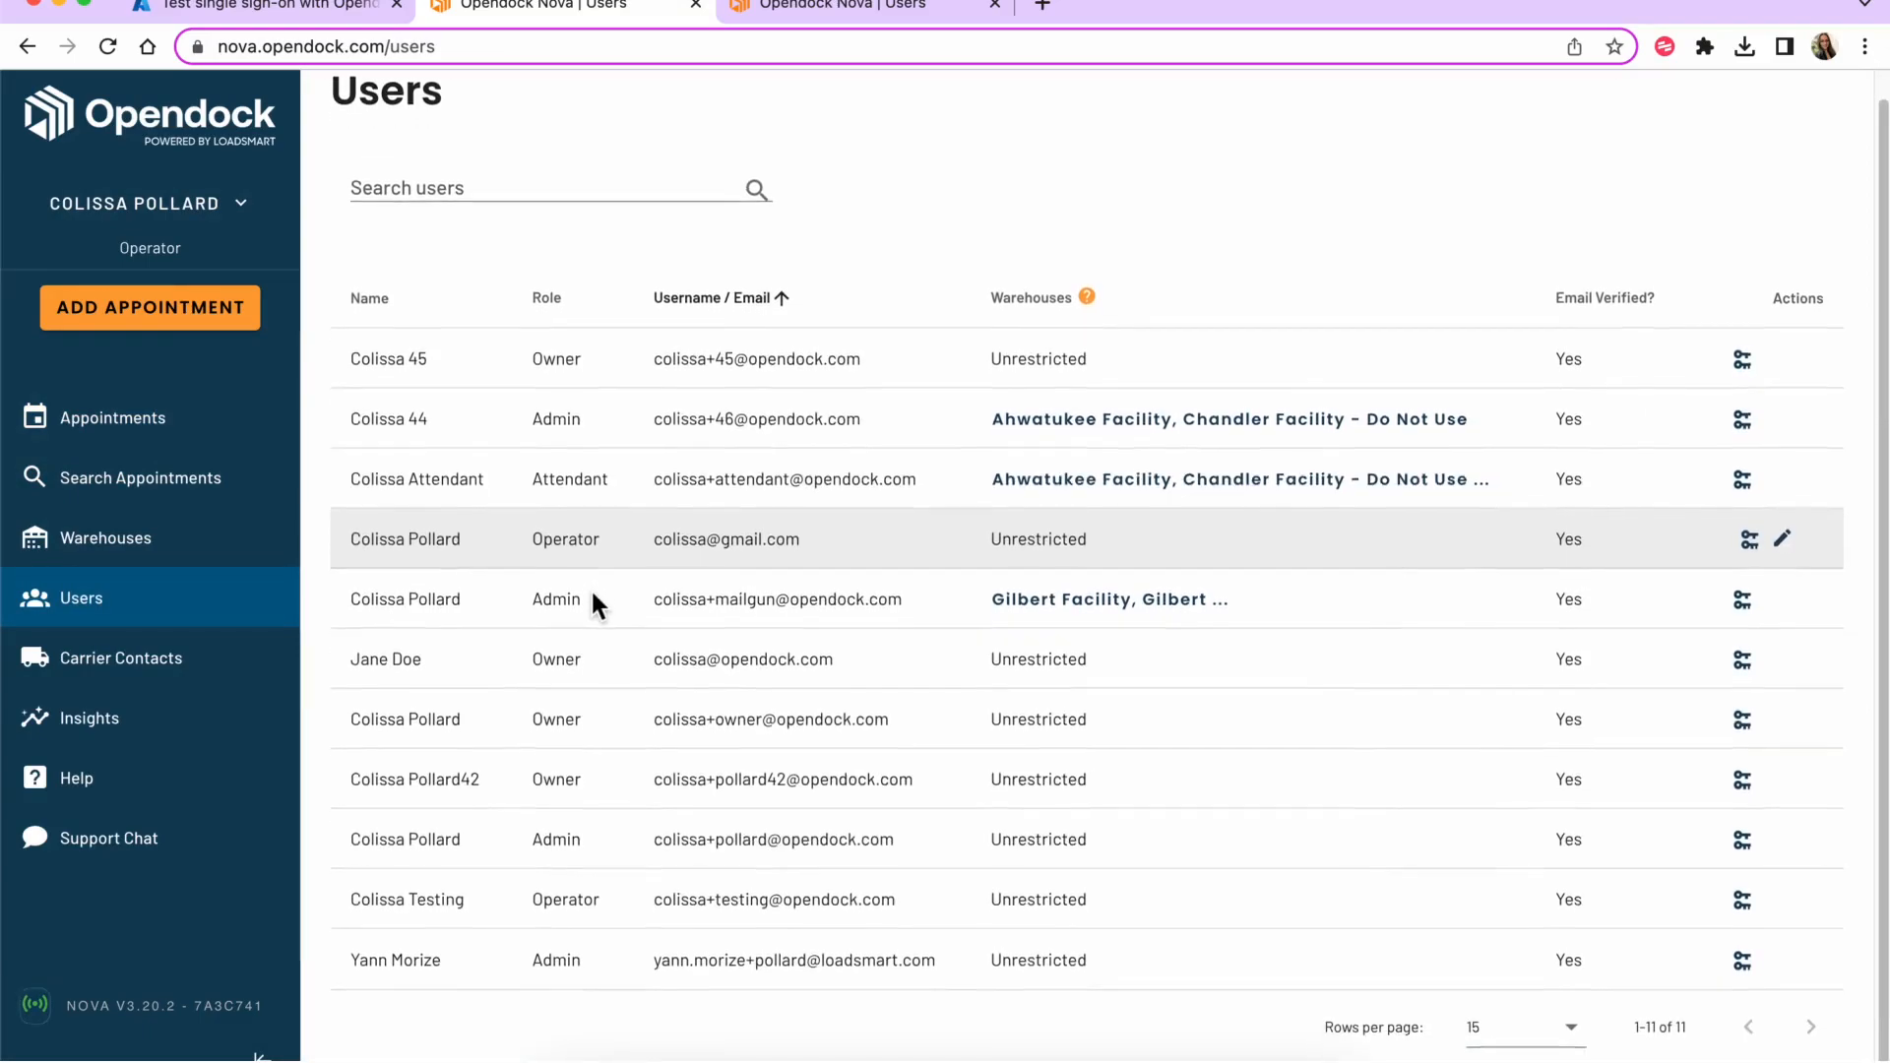
pyautogui.moveTo(662, 541); pyautogui.dragTo(858, 525)
pyautogui.click(1007, 542)
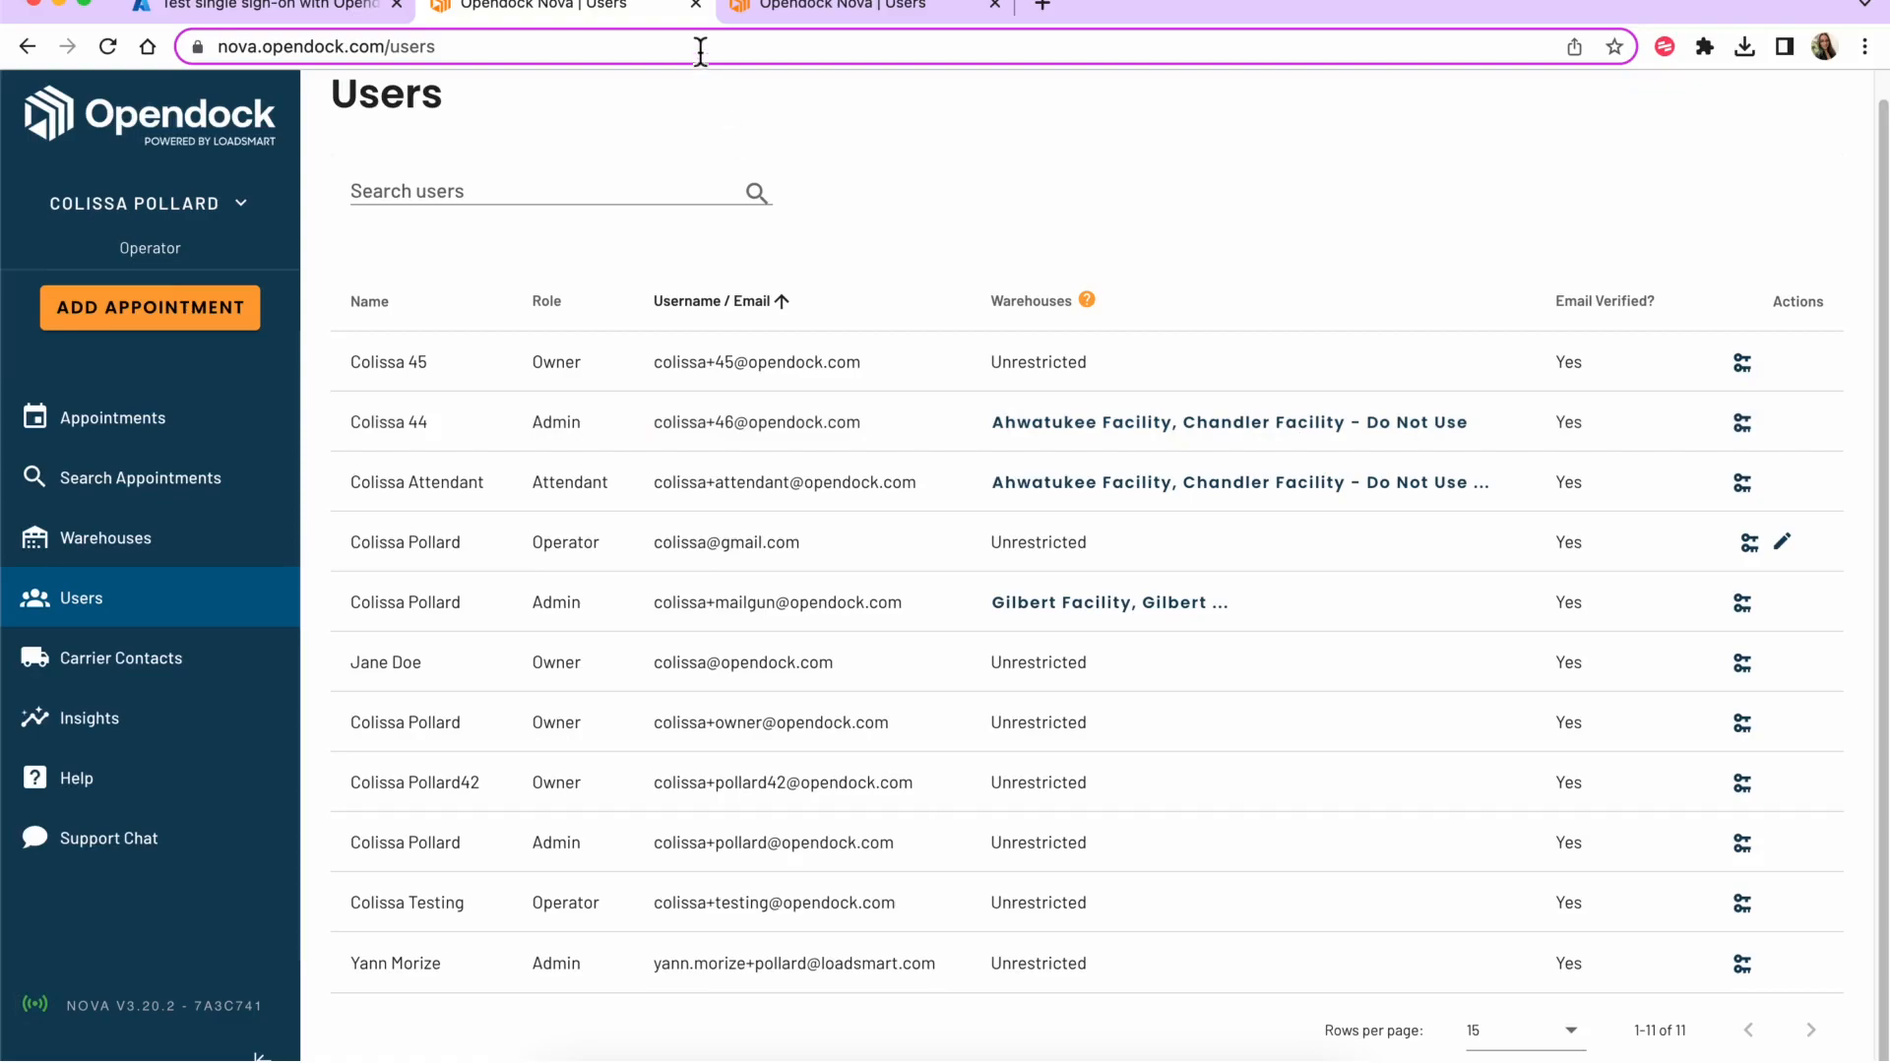
pyautogui.click(344, 12)
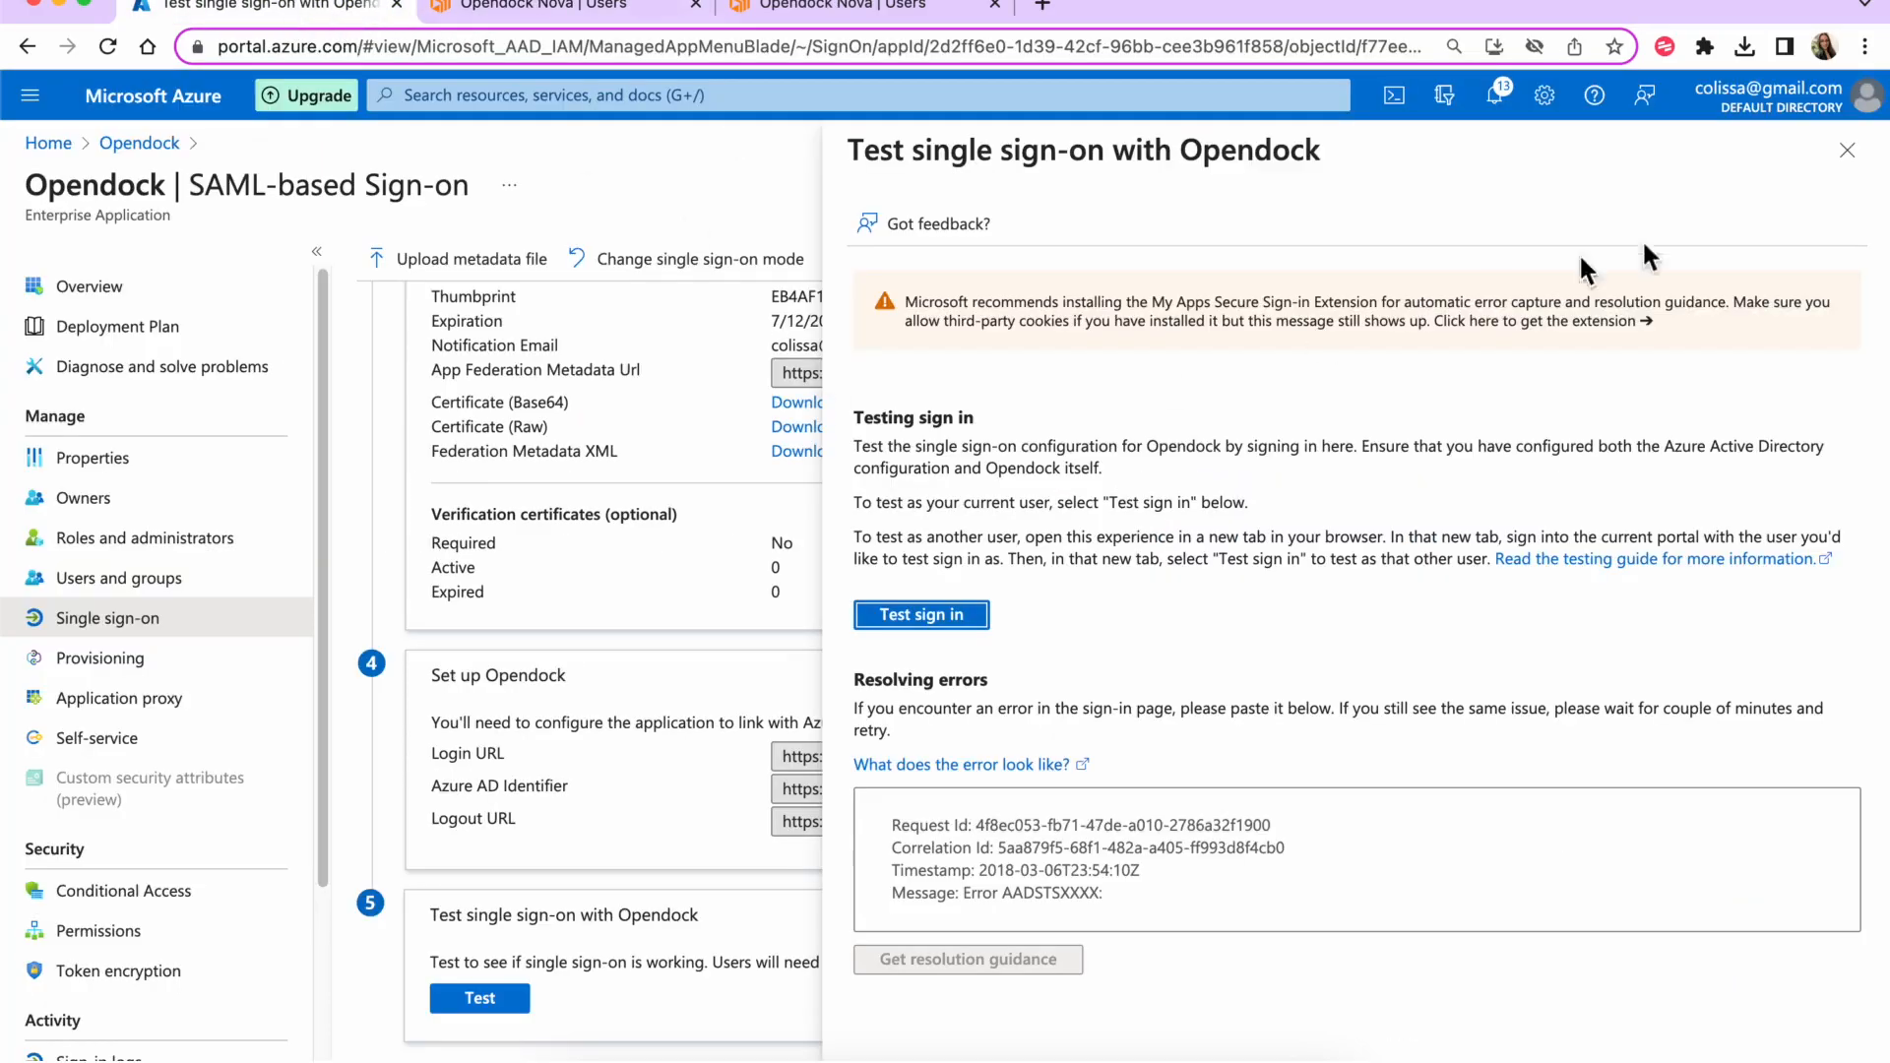
pyautogui.click(1845, 153)
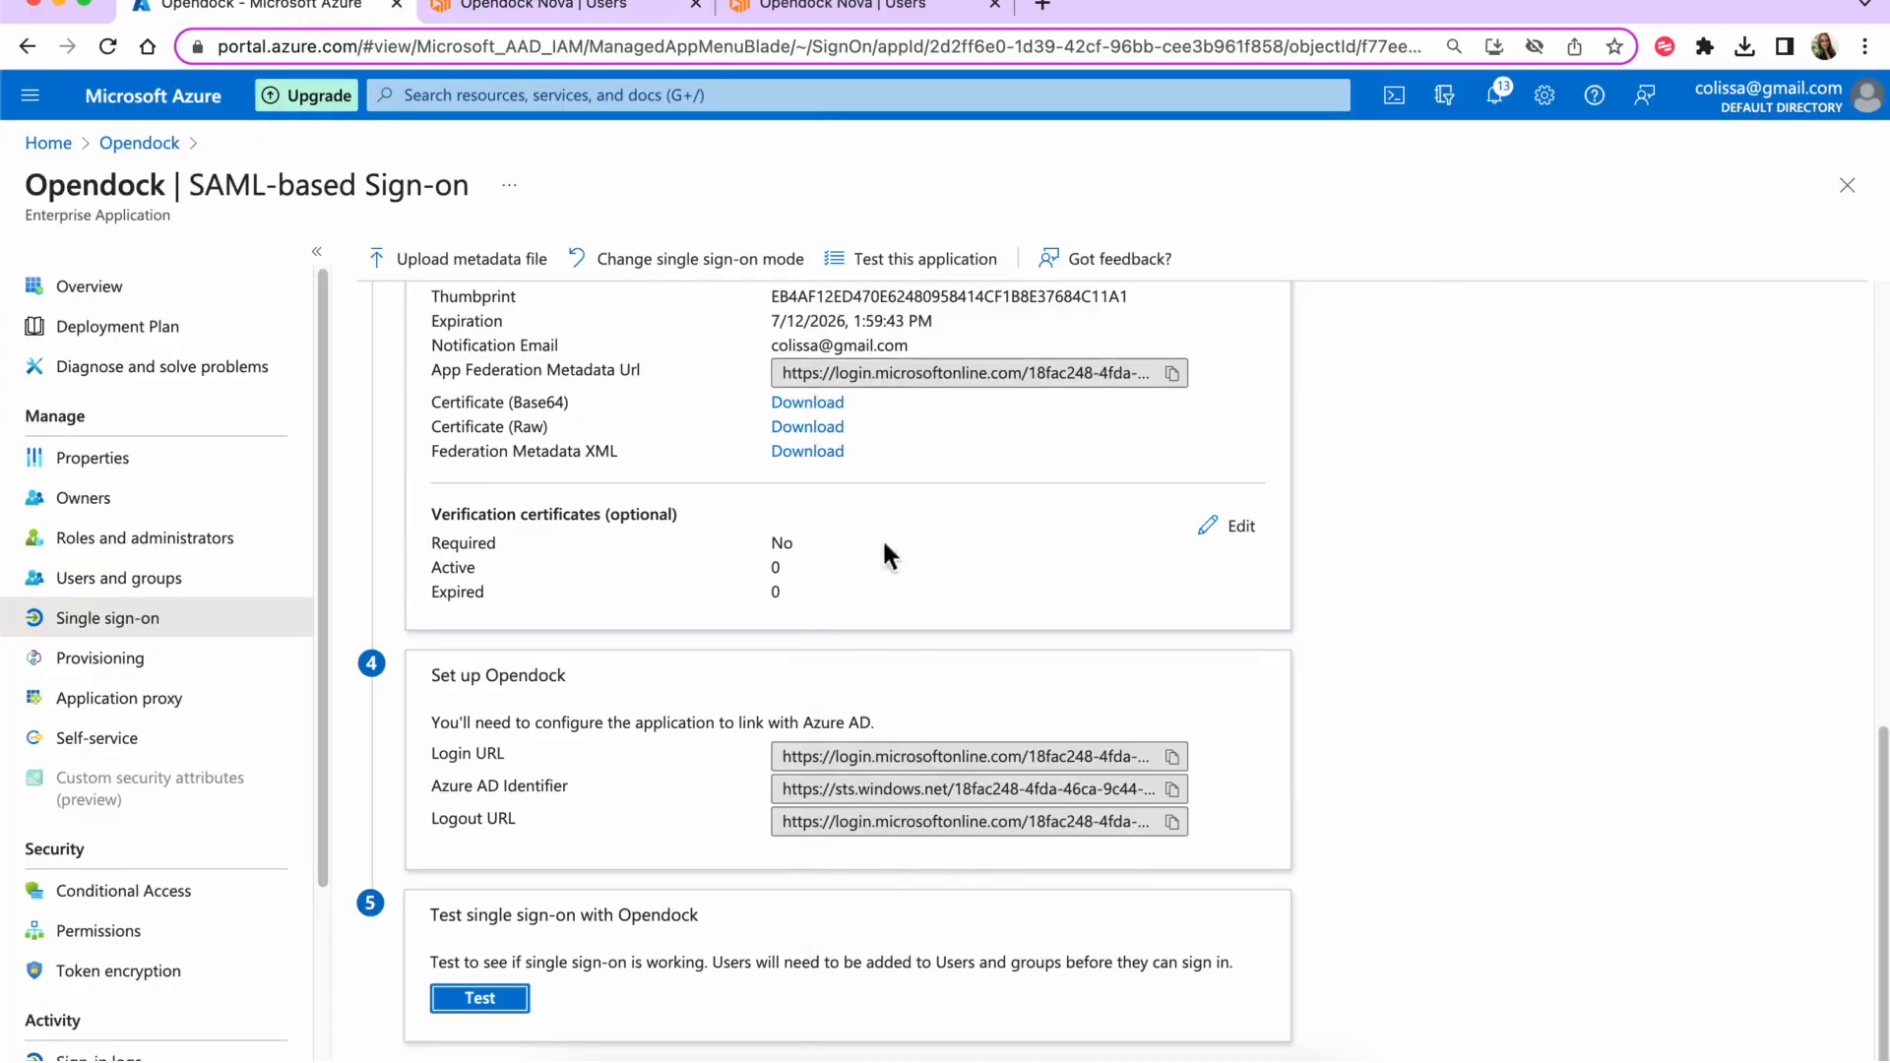
pyautogui.scroll(10, 801, 620)
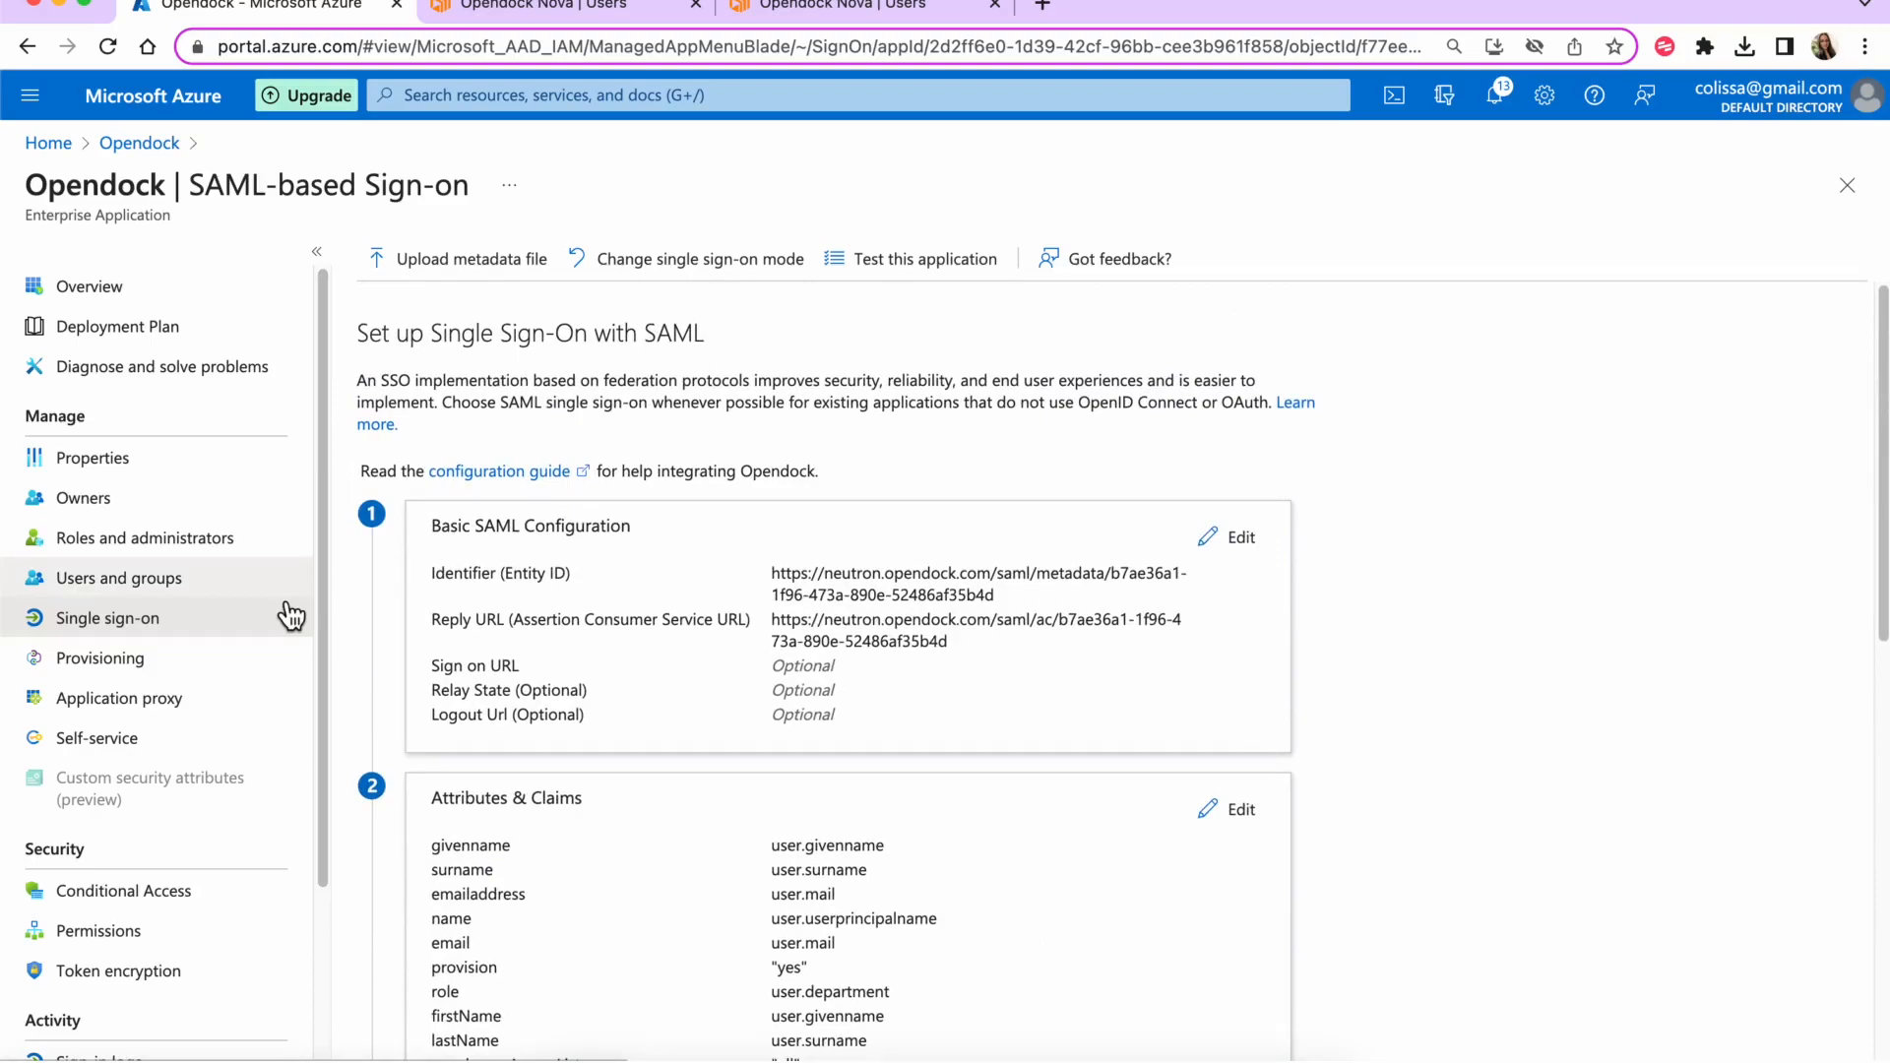
# - Open the assigned user's properties and replace their last name
pyautogui.click(187, 583)
pyautogui.click(487, 534)
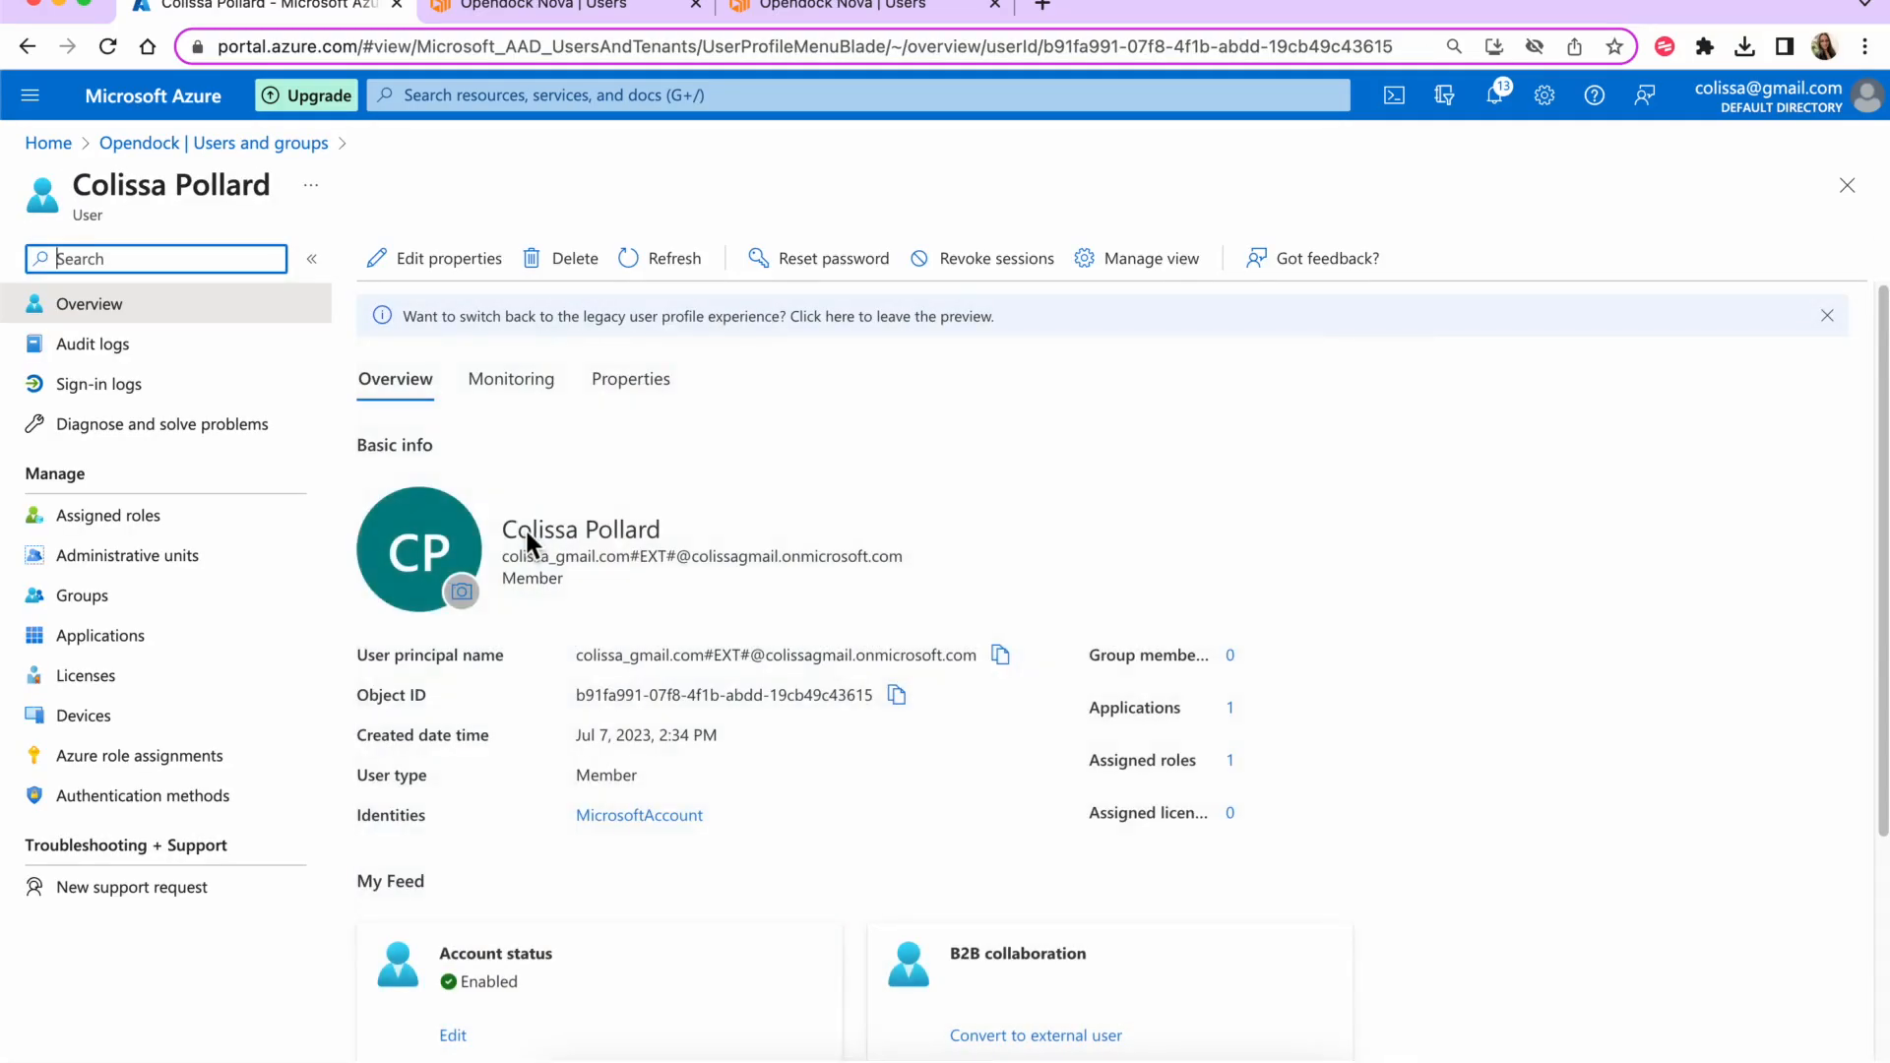
pyautogui.scroll(-1, 1030, 529)
pyautogui.scroll(1, 1030, 529)
pyautogui.click(434, 266)
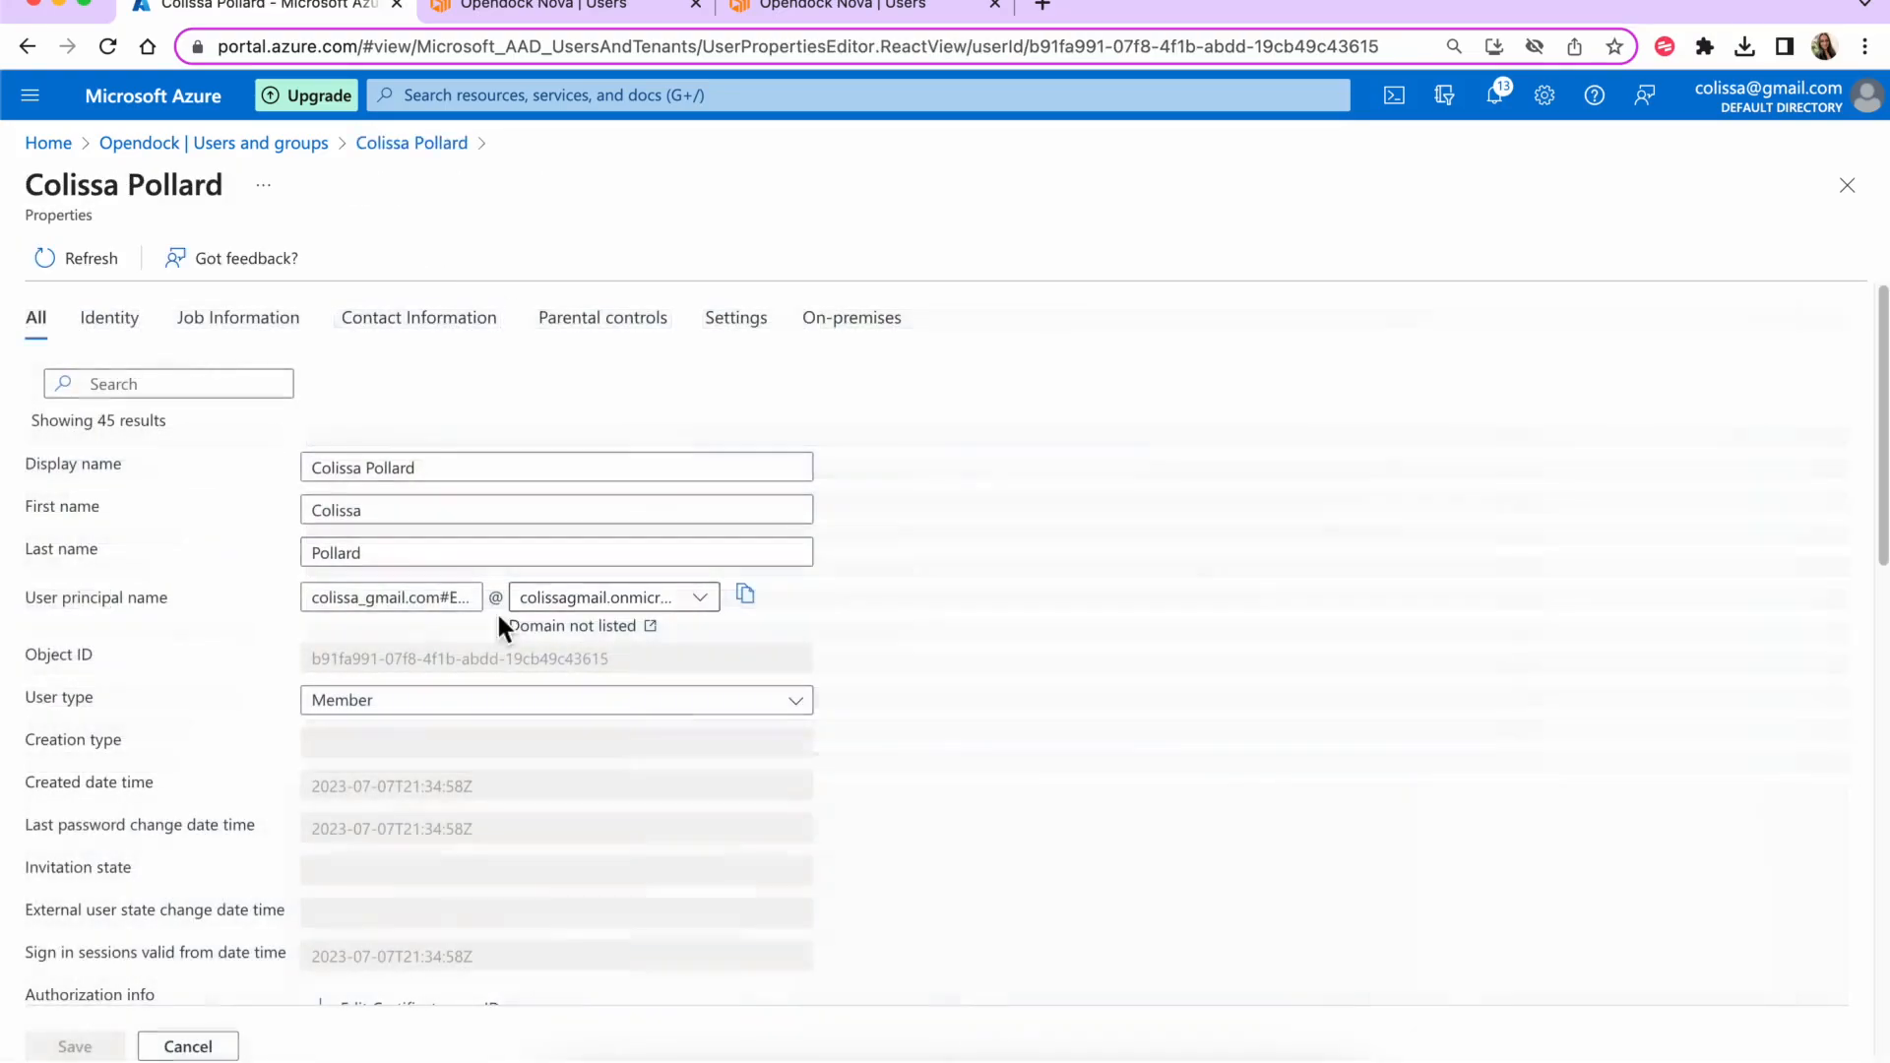
pyautogui.doubleClick(315, 552)
pyautogui.write('A')
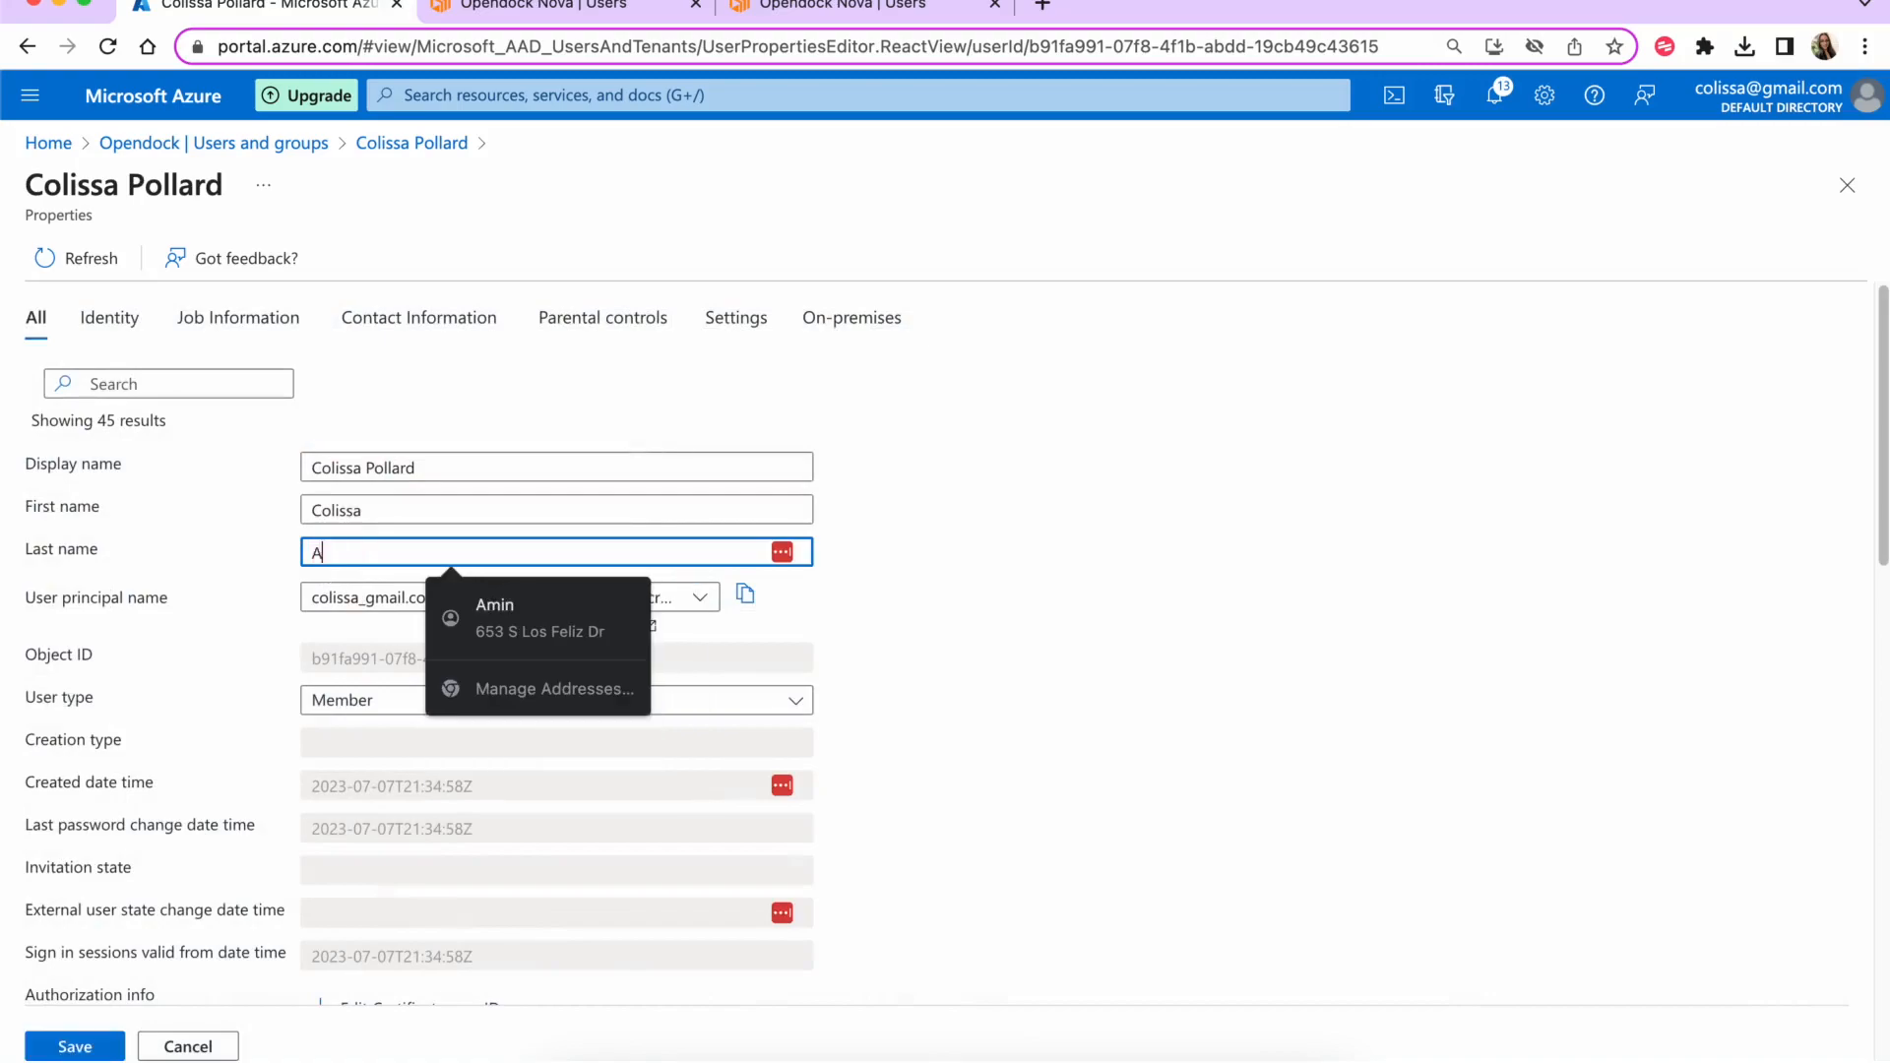
pyautogui.write('min')
pyautogui.press('BackSpace')
pyautogui.write('in')
pyautogui.click(972, 576)
# - Change Department from operator to admin, save, and close the user profile
pyautogui.scroll(-3, 972, 576)
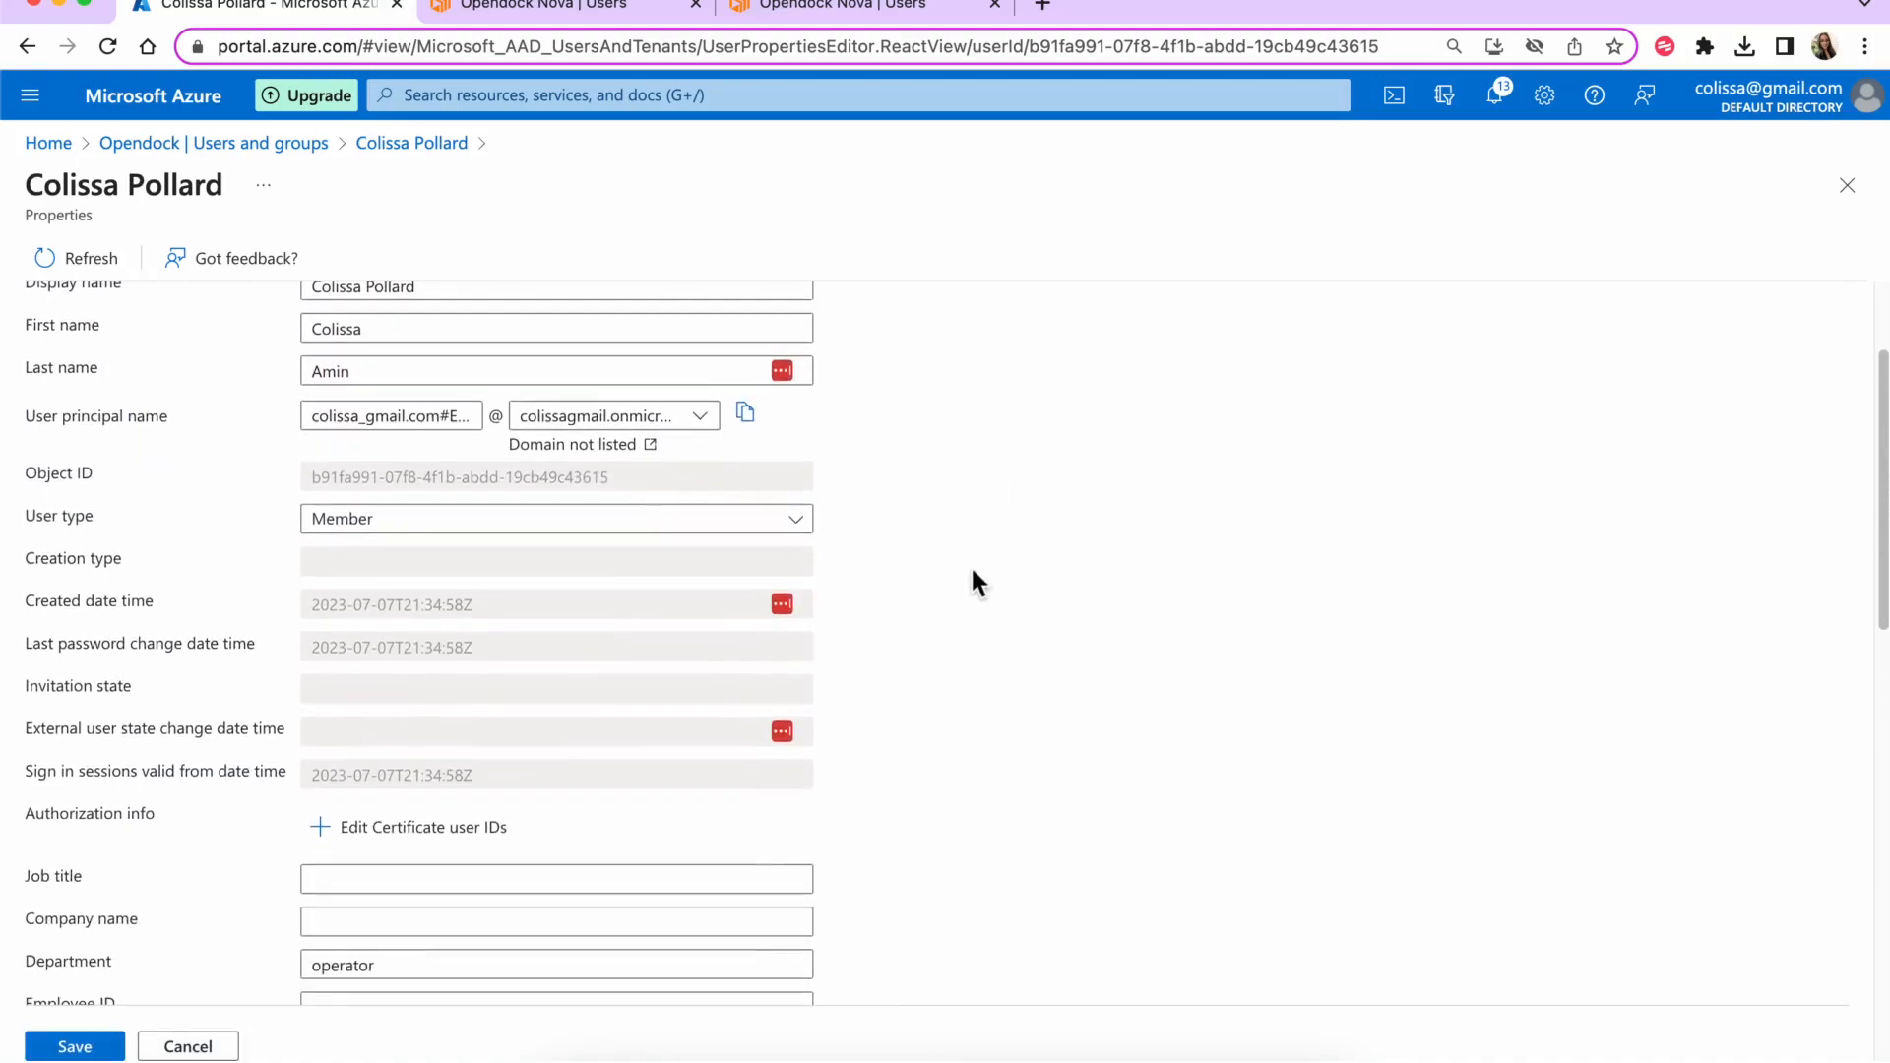
pyautogui.scroll(-6, 972, 576)
pyautogui.click(502, 622)
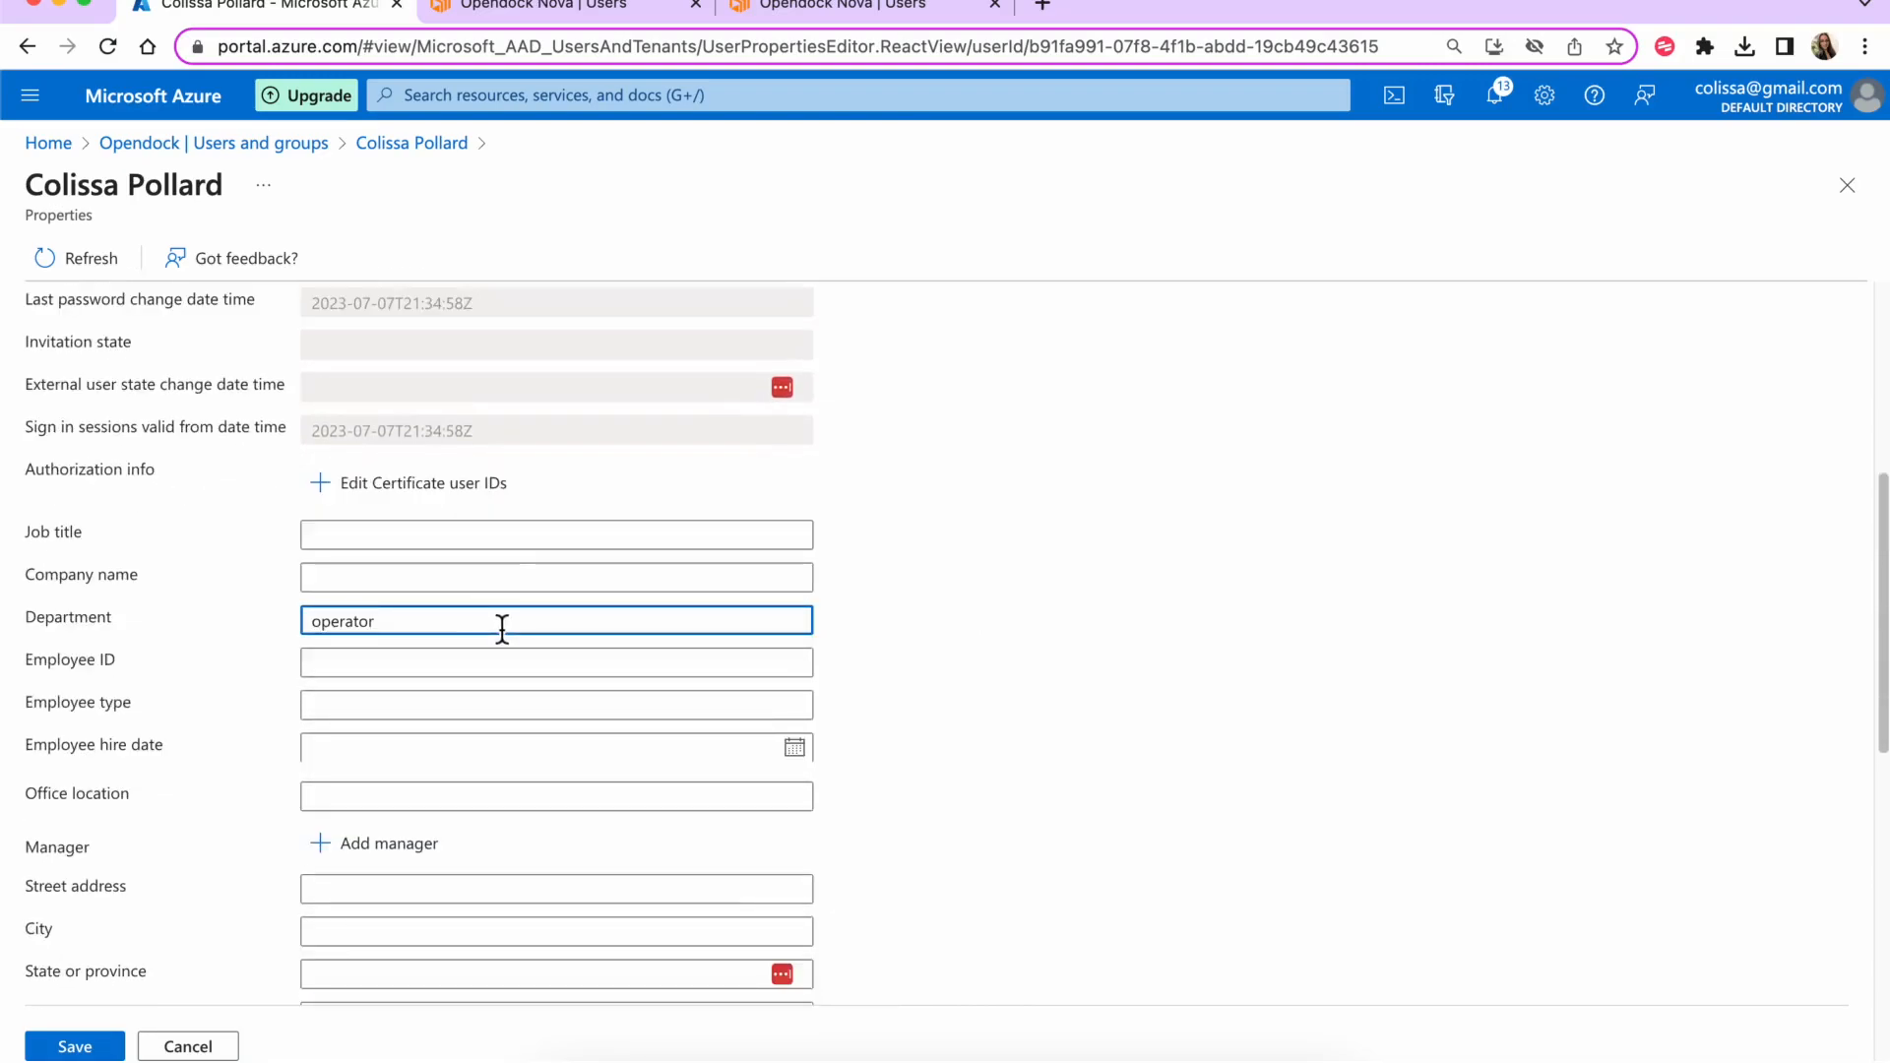
pyautogui.press('super+a')
pyautogui.press('BackSpace')
pyautogui.write('admin')
pyautogui.click(908, 577)
pyautogui.scroll(-4, 907, 577)
pyautogui.scroll(-6, 489, 758)
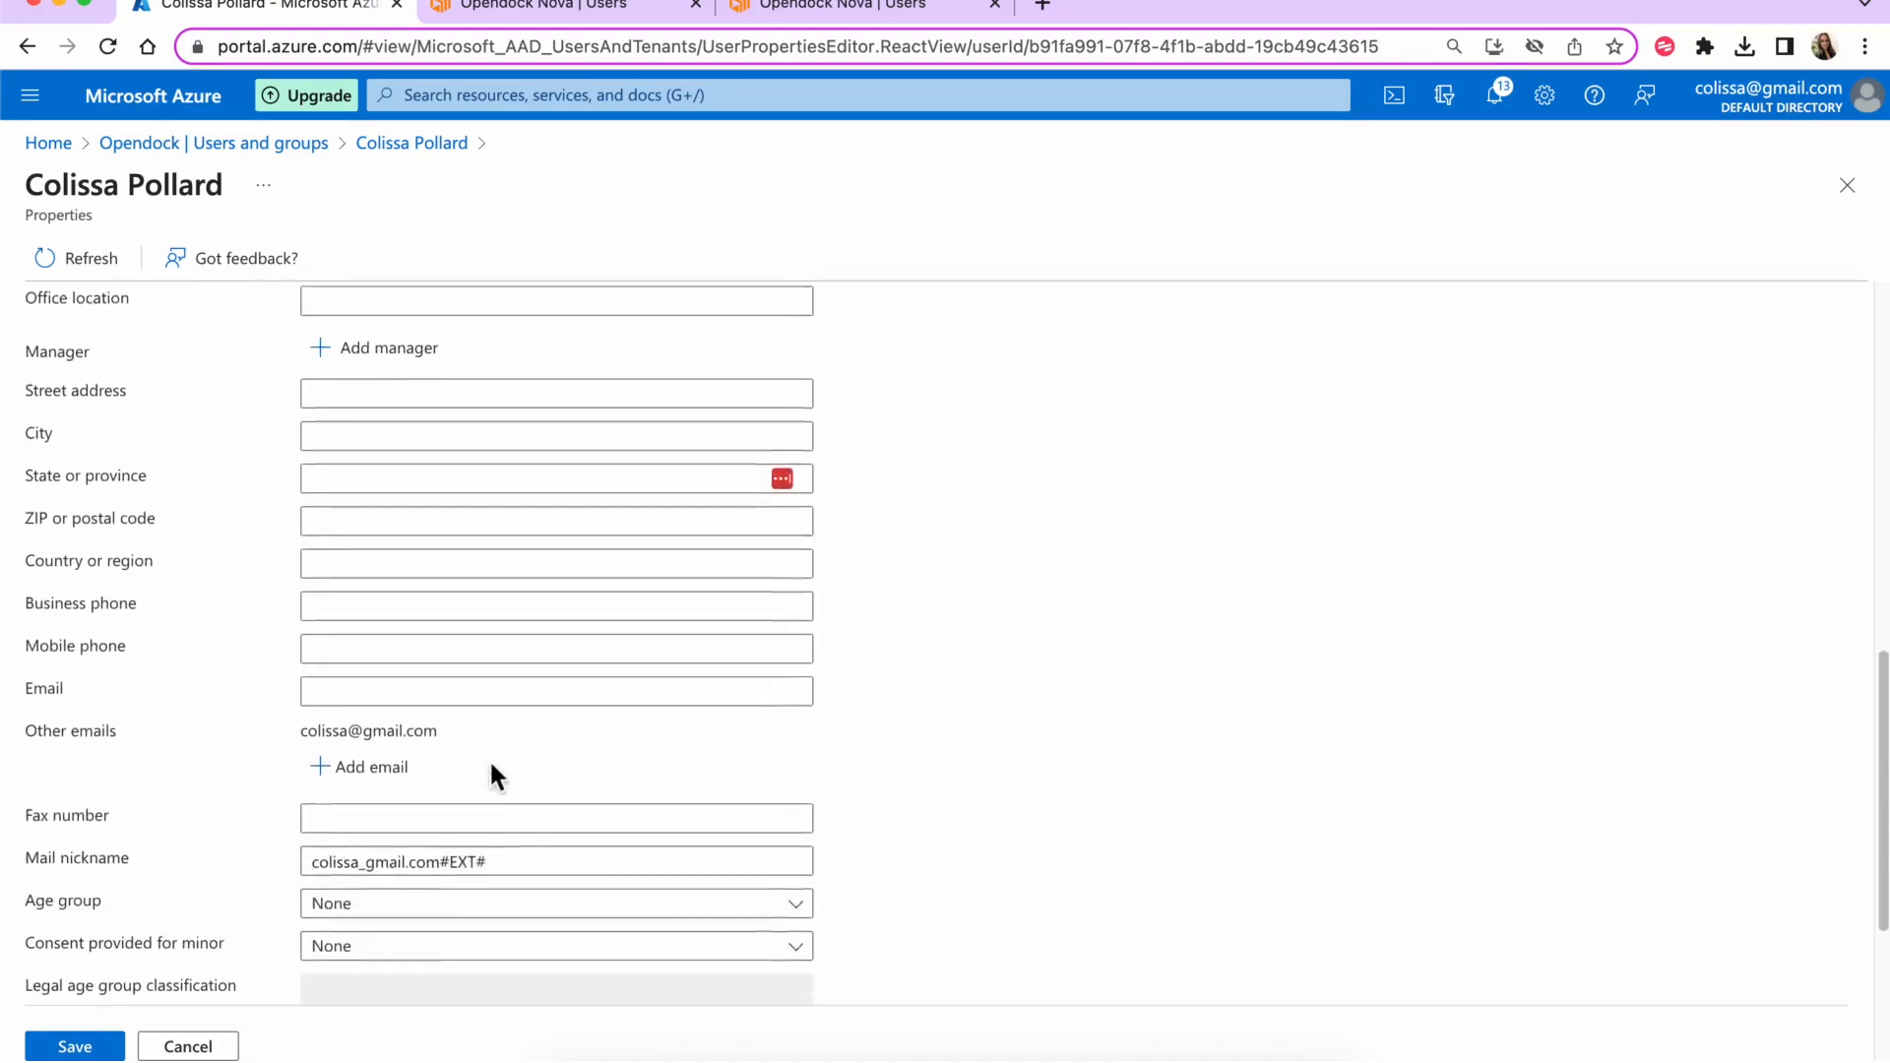
pyautogui.click(71, 1047)
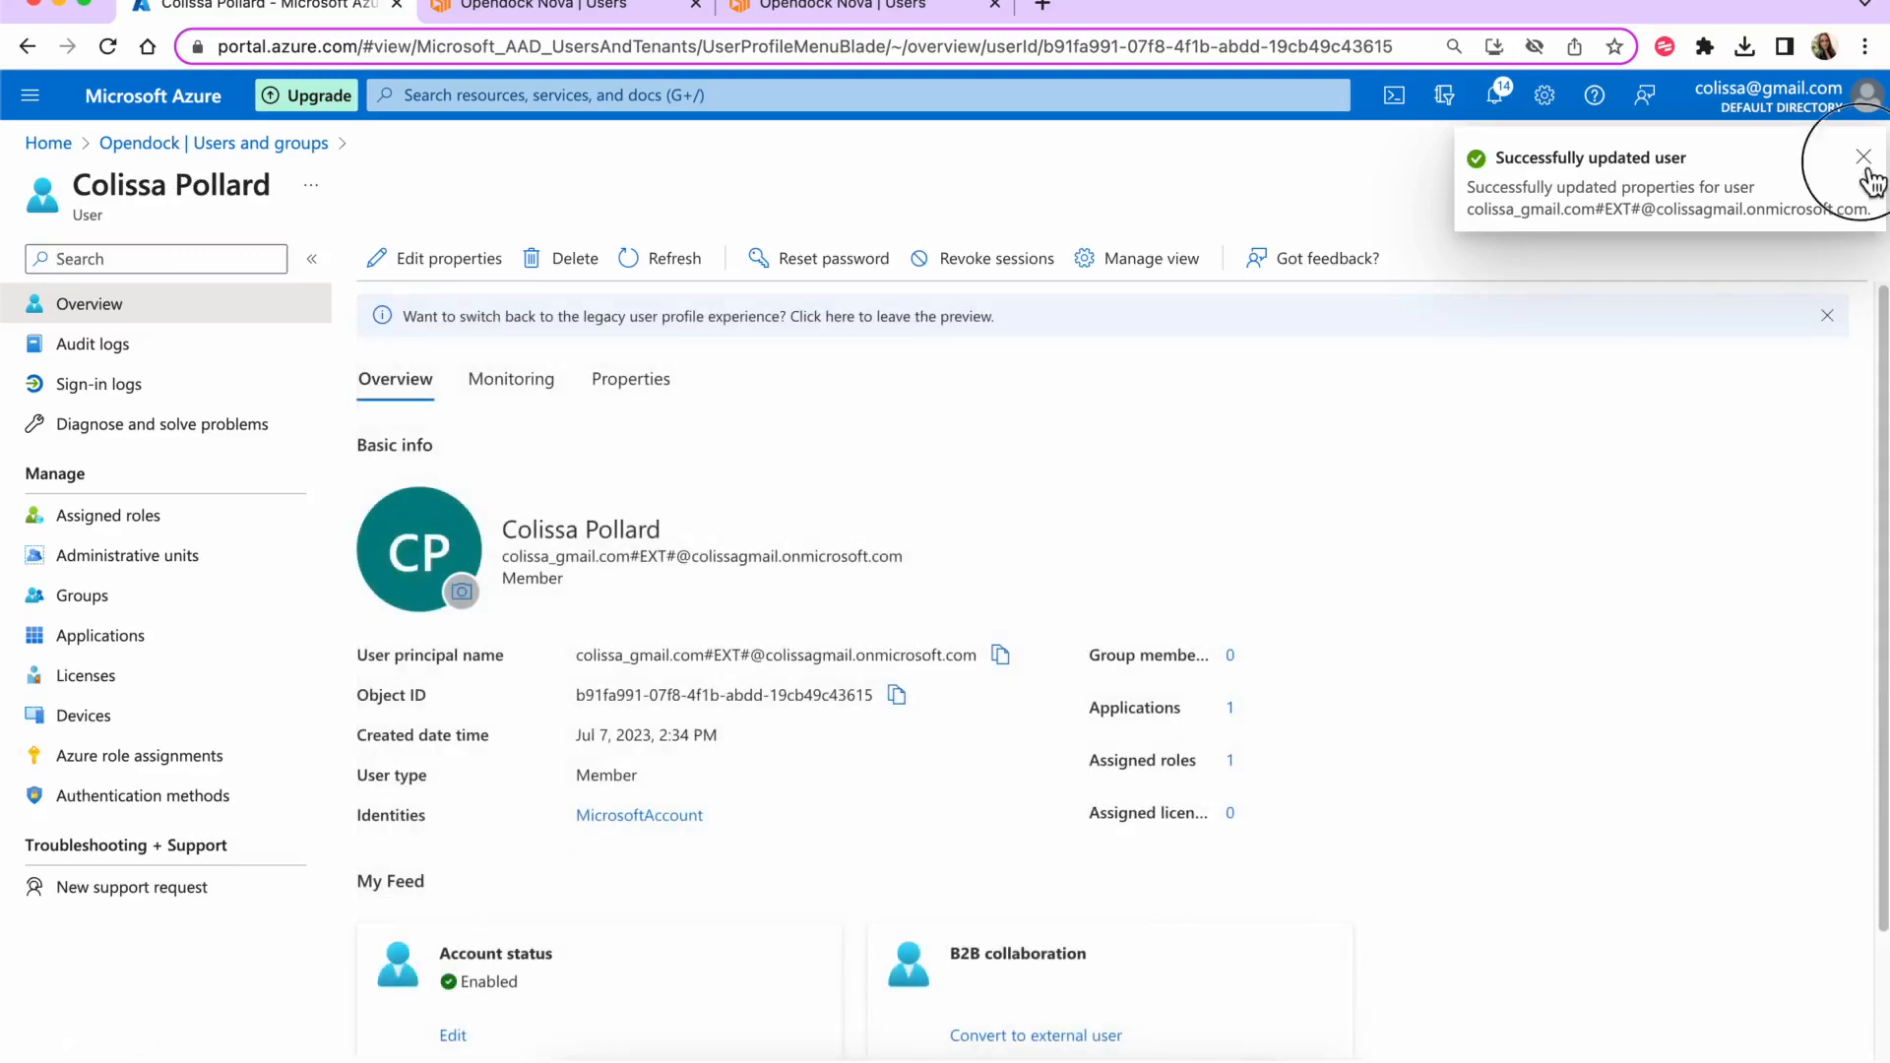
pyautogui.click(1862, 157)
pyautogui.click(1847, 185)
# - Confirm in Opendock Users that the SSO user now has role Admin with unrestricted warehouses
pyautogui.click(133, 618)
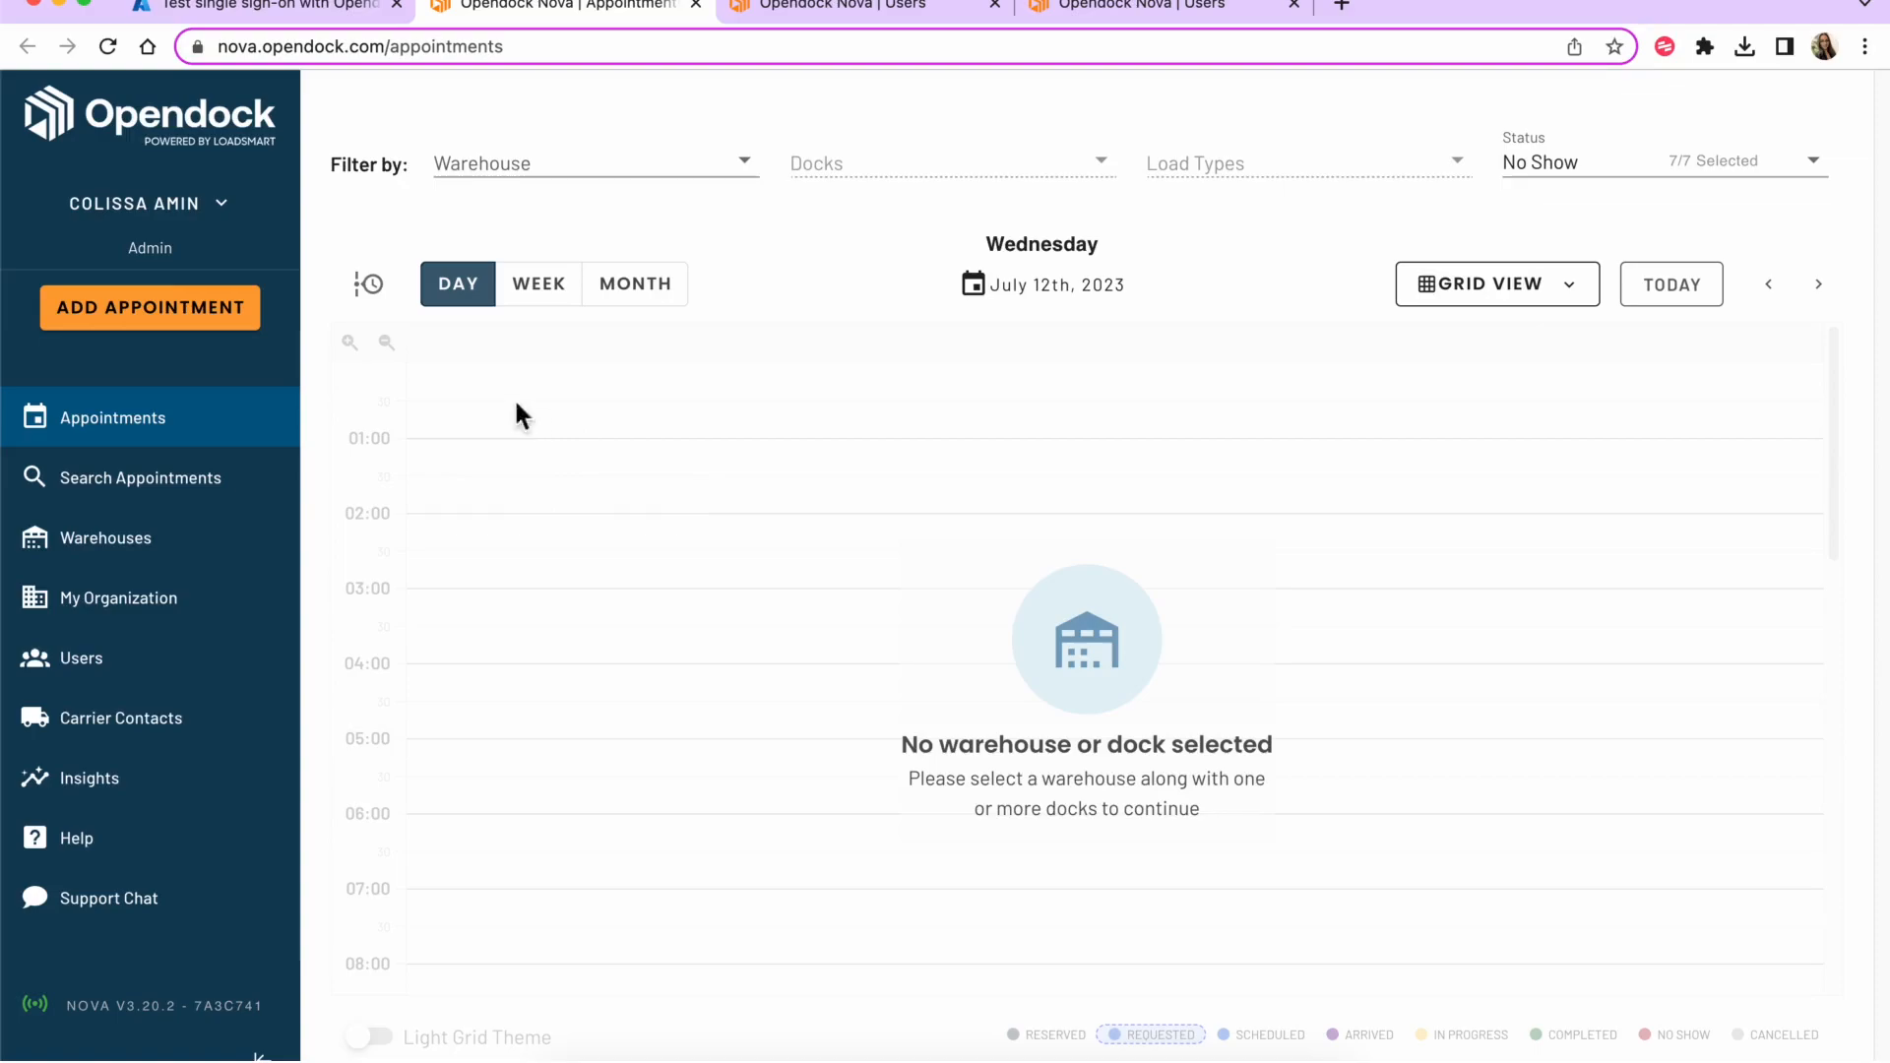
pyautogui.doubleClick(143, 249)
pyautogui.click(144, 676)
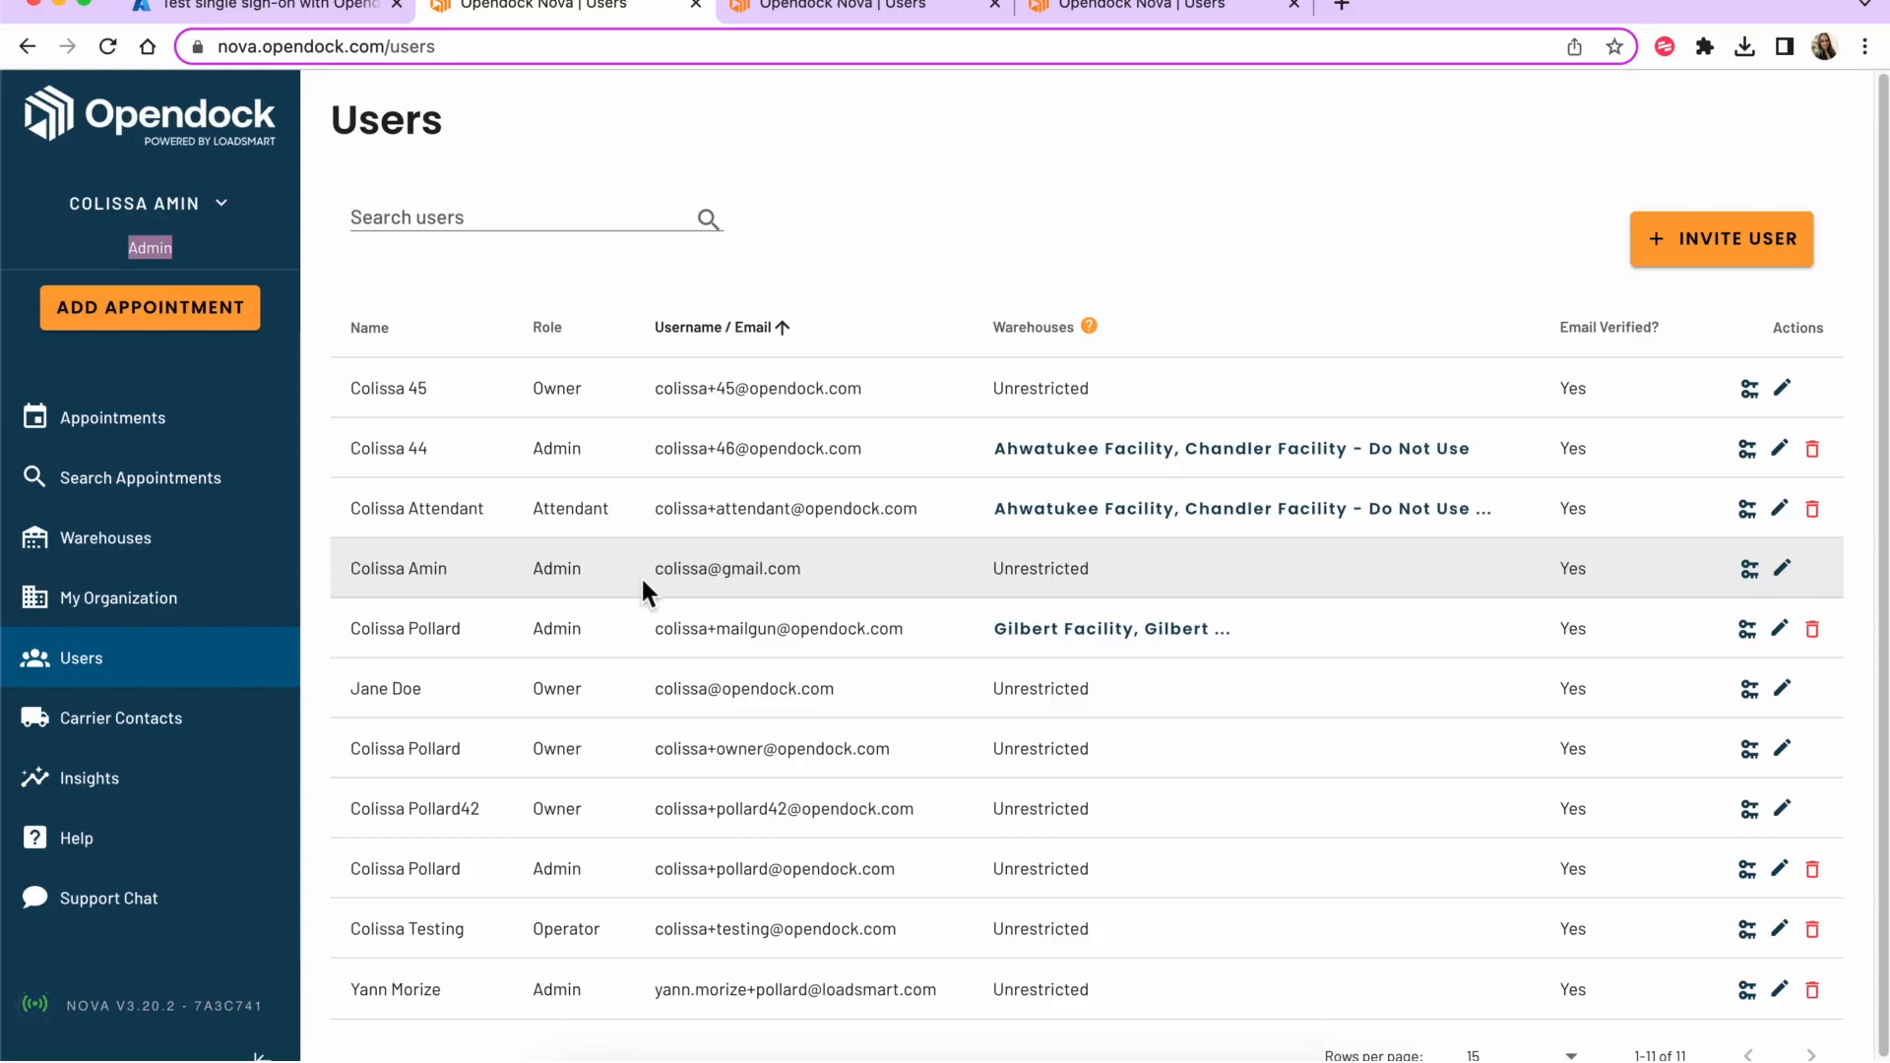
pyautogui.click(1083, 254)
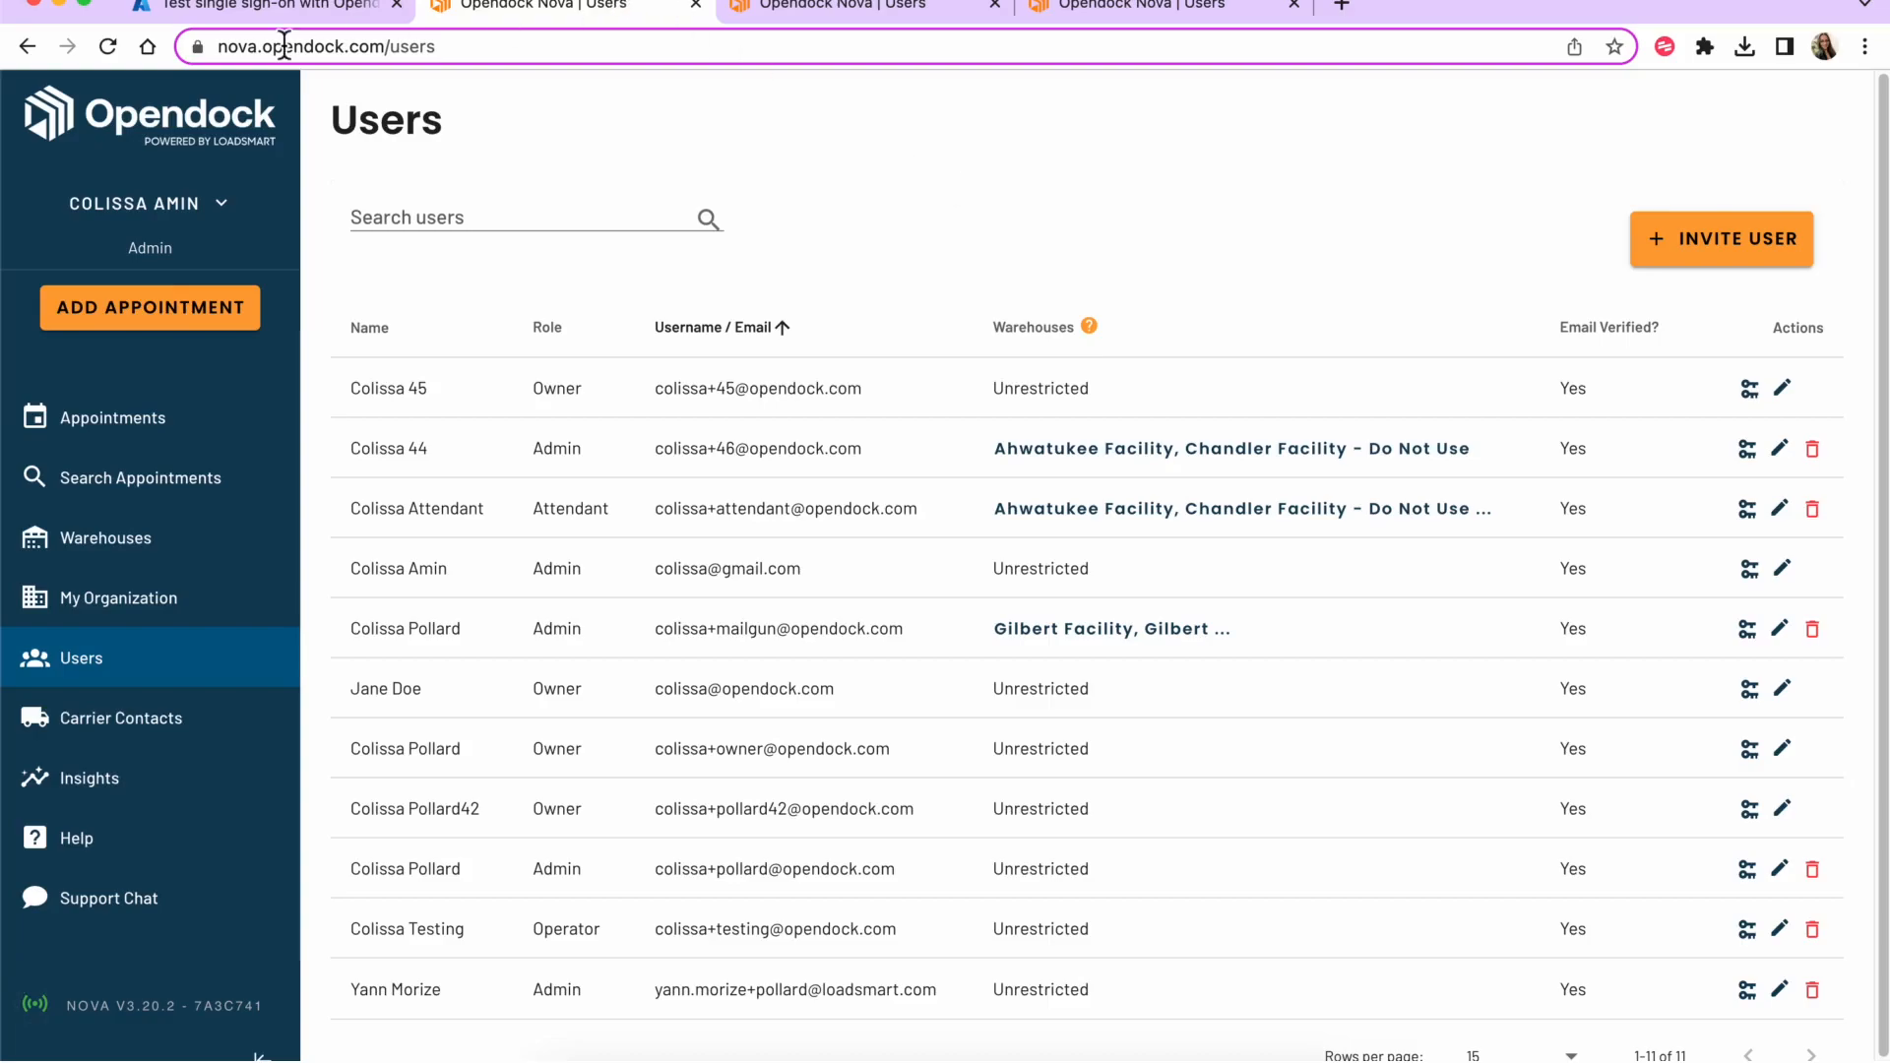
pyautogui.click(263, 10)
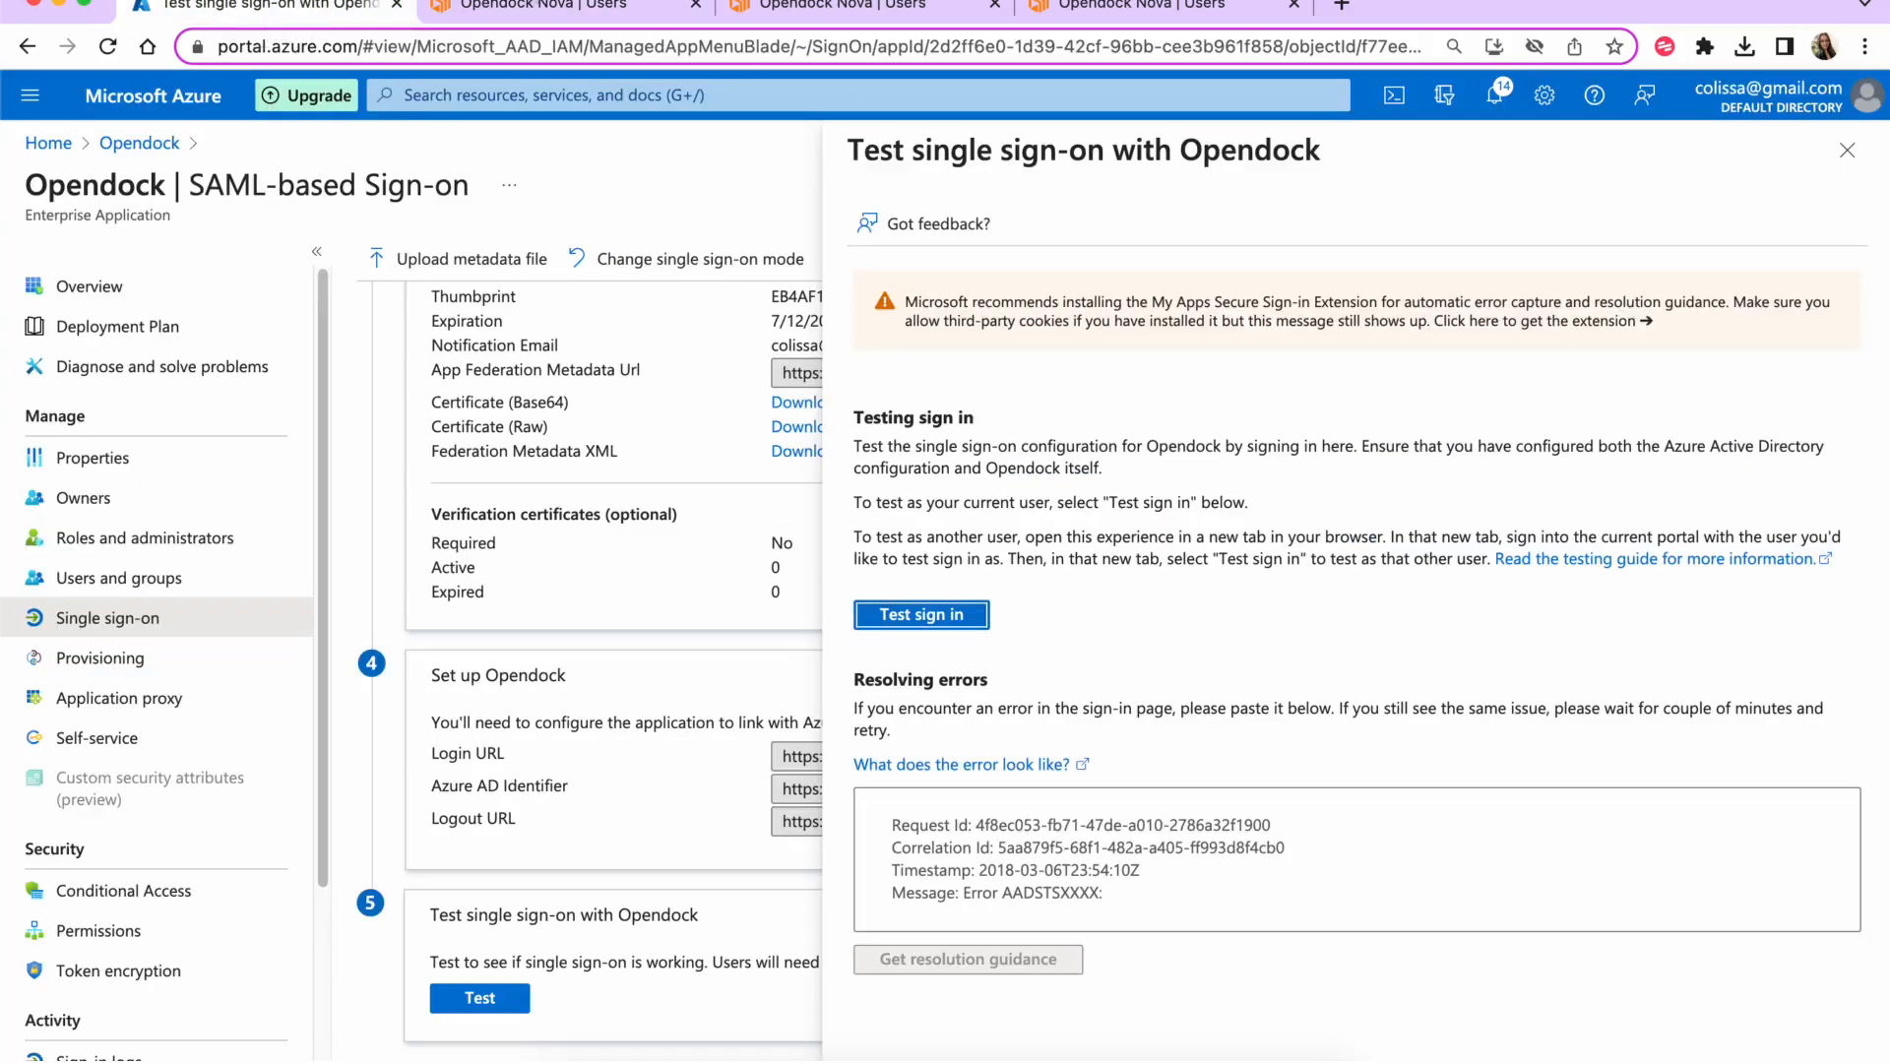
# - Return to Azure, close both extra Opendock tabs and the Test single sign-on panel
pyautogui.click(531, 12)
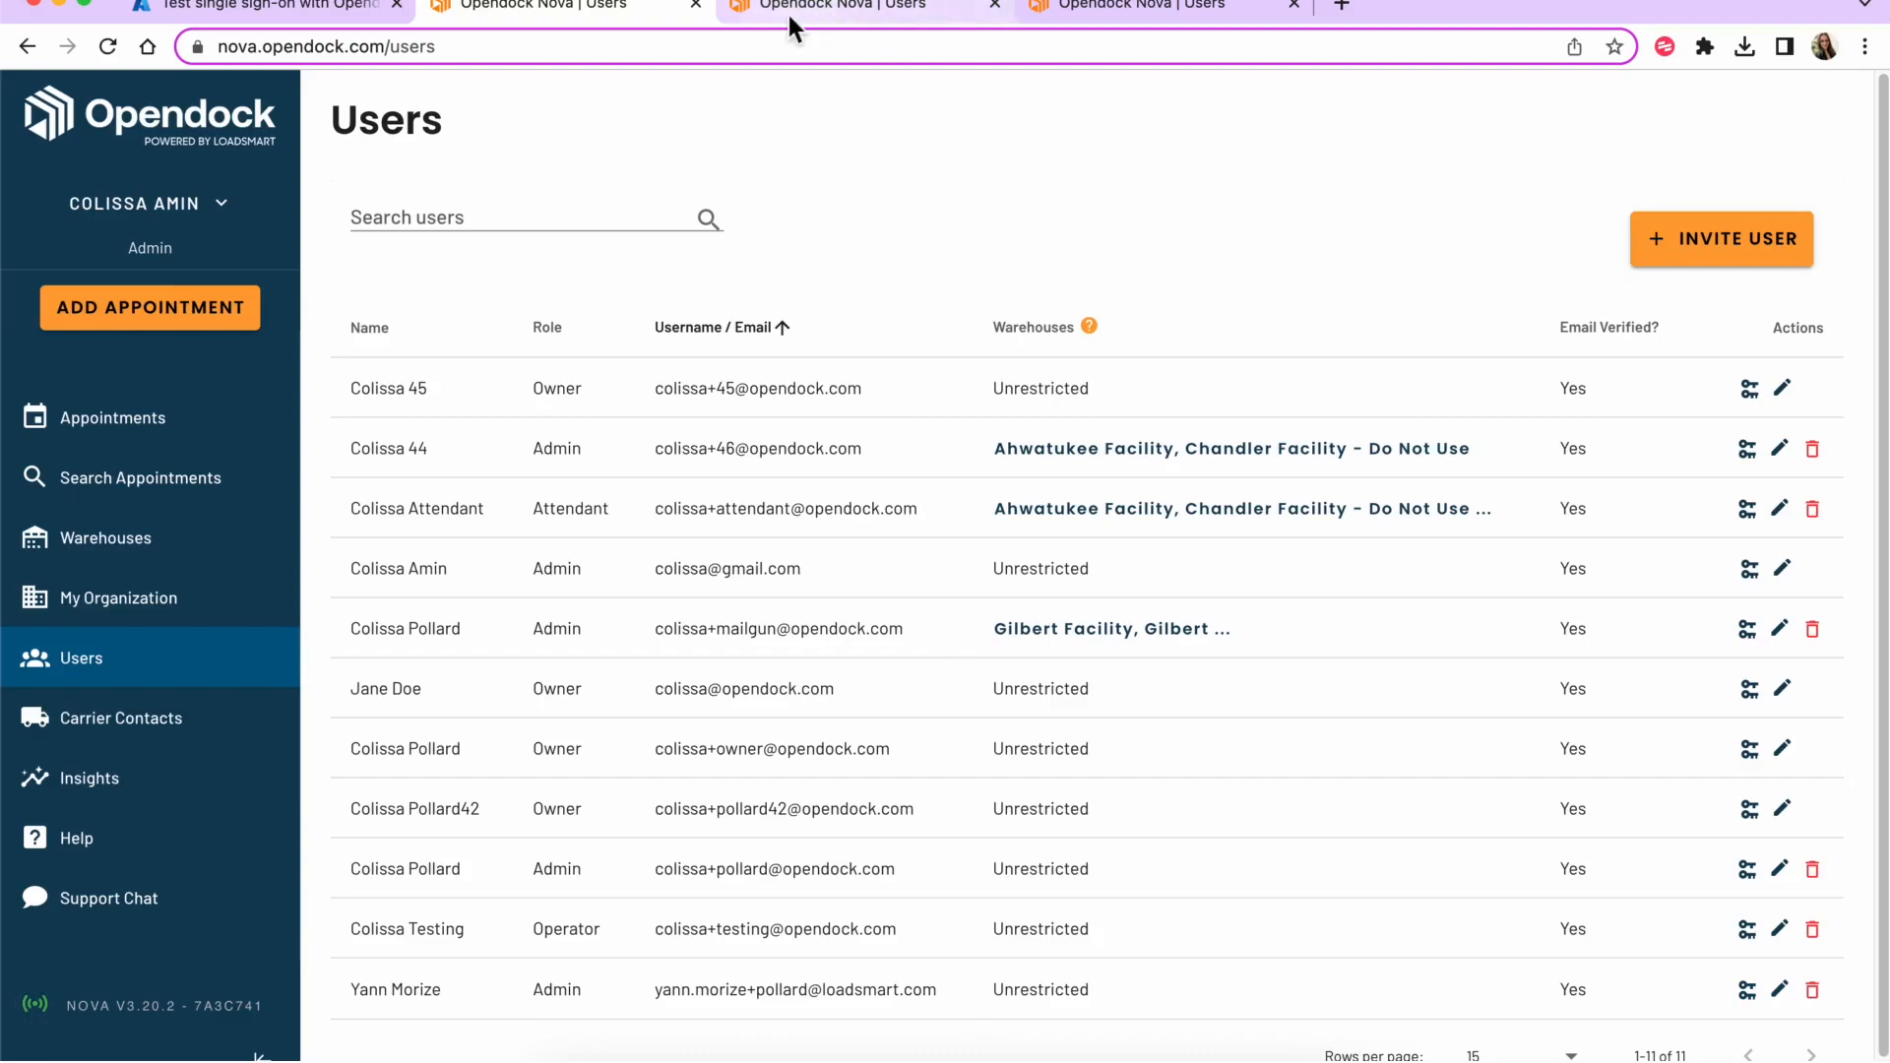
pyautogui.click(695, 4)
pyautogui.click(695, 4)
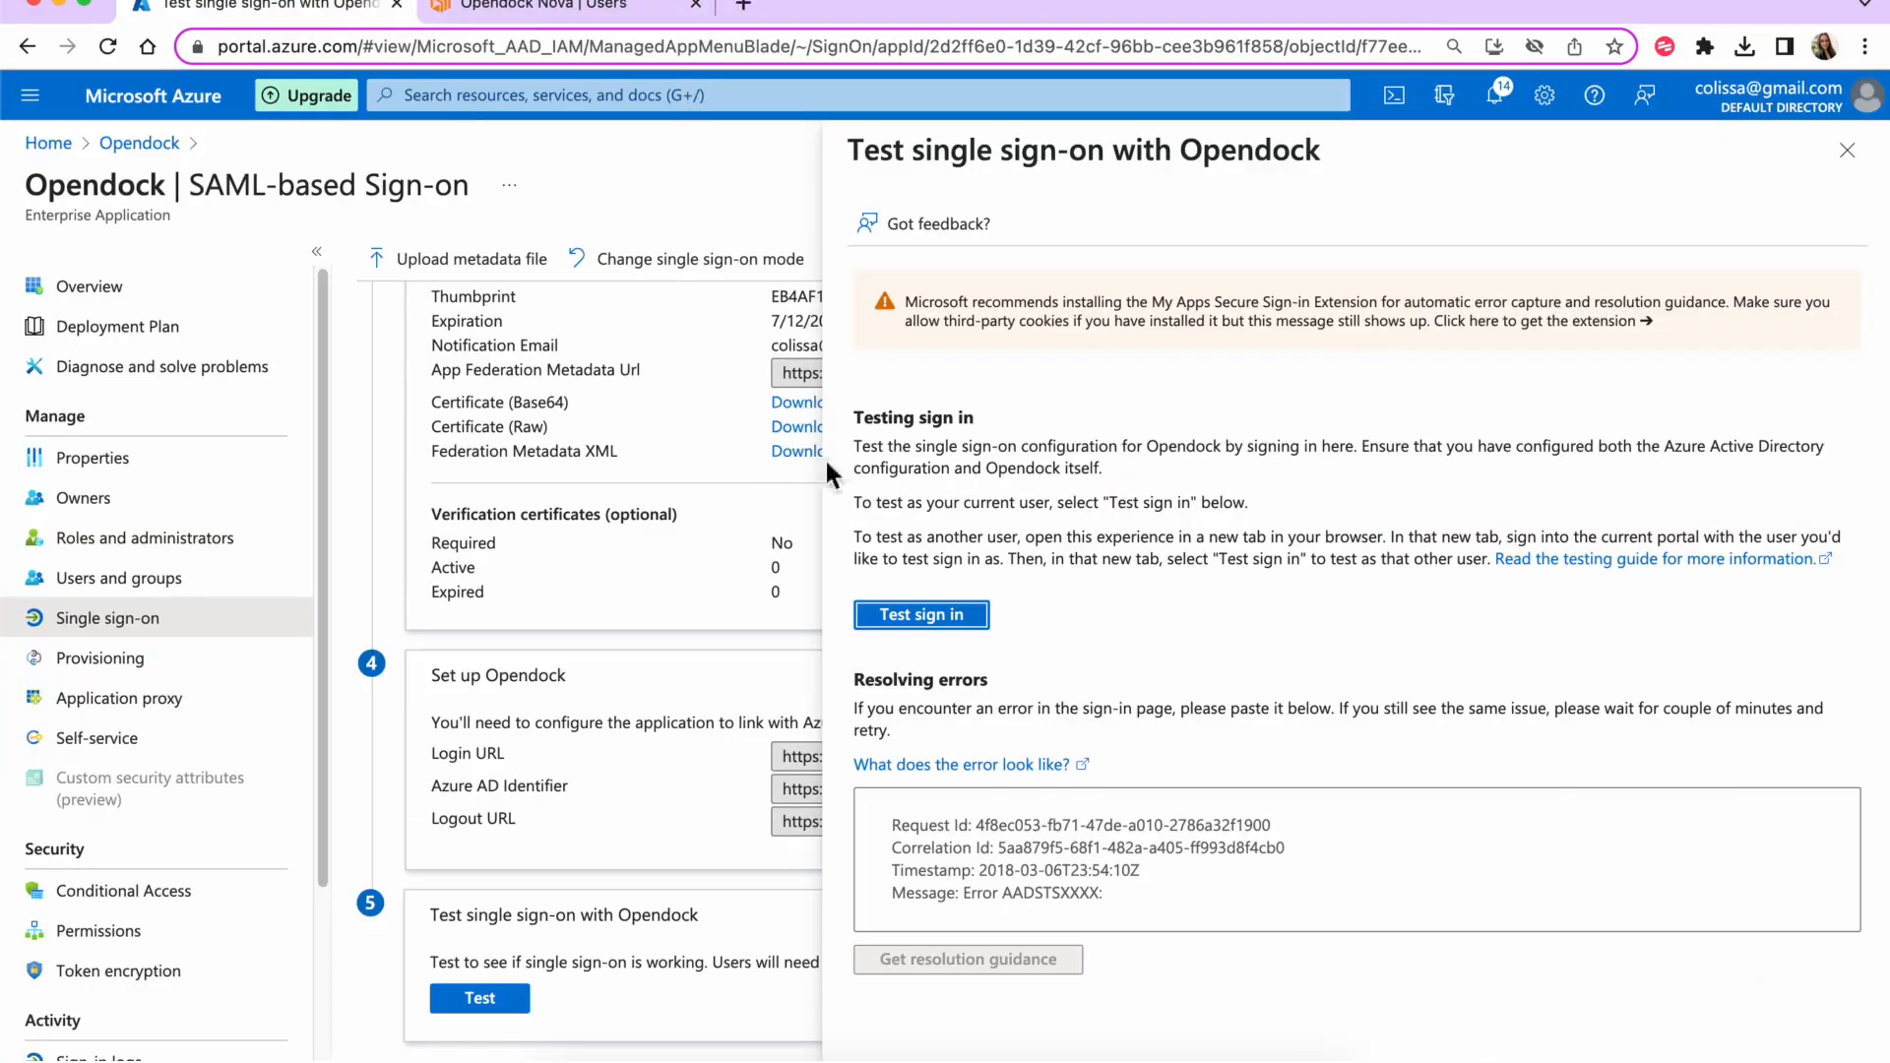
pyautogui.click(1848, 151)
pyautogui.scroll(8, 898, 571)
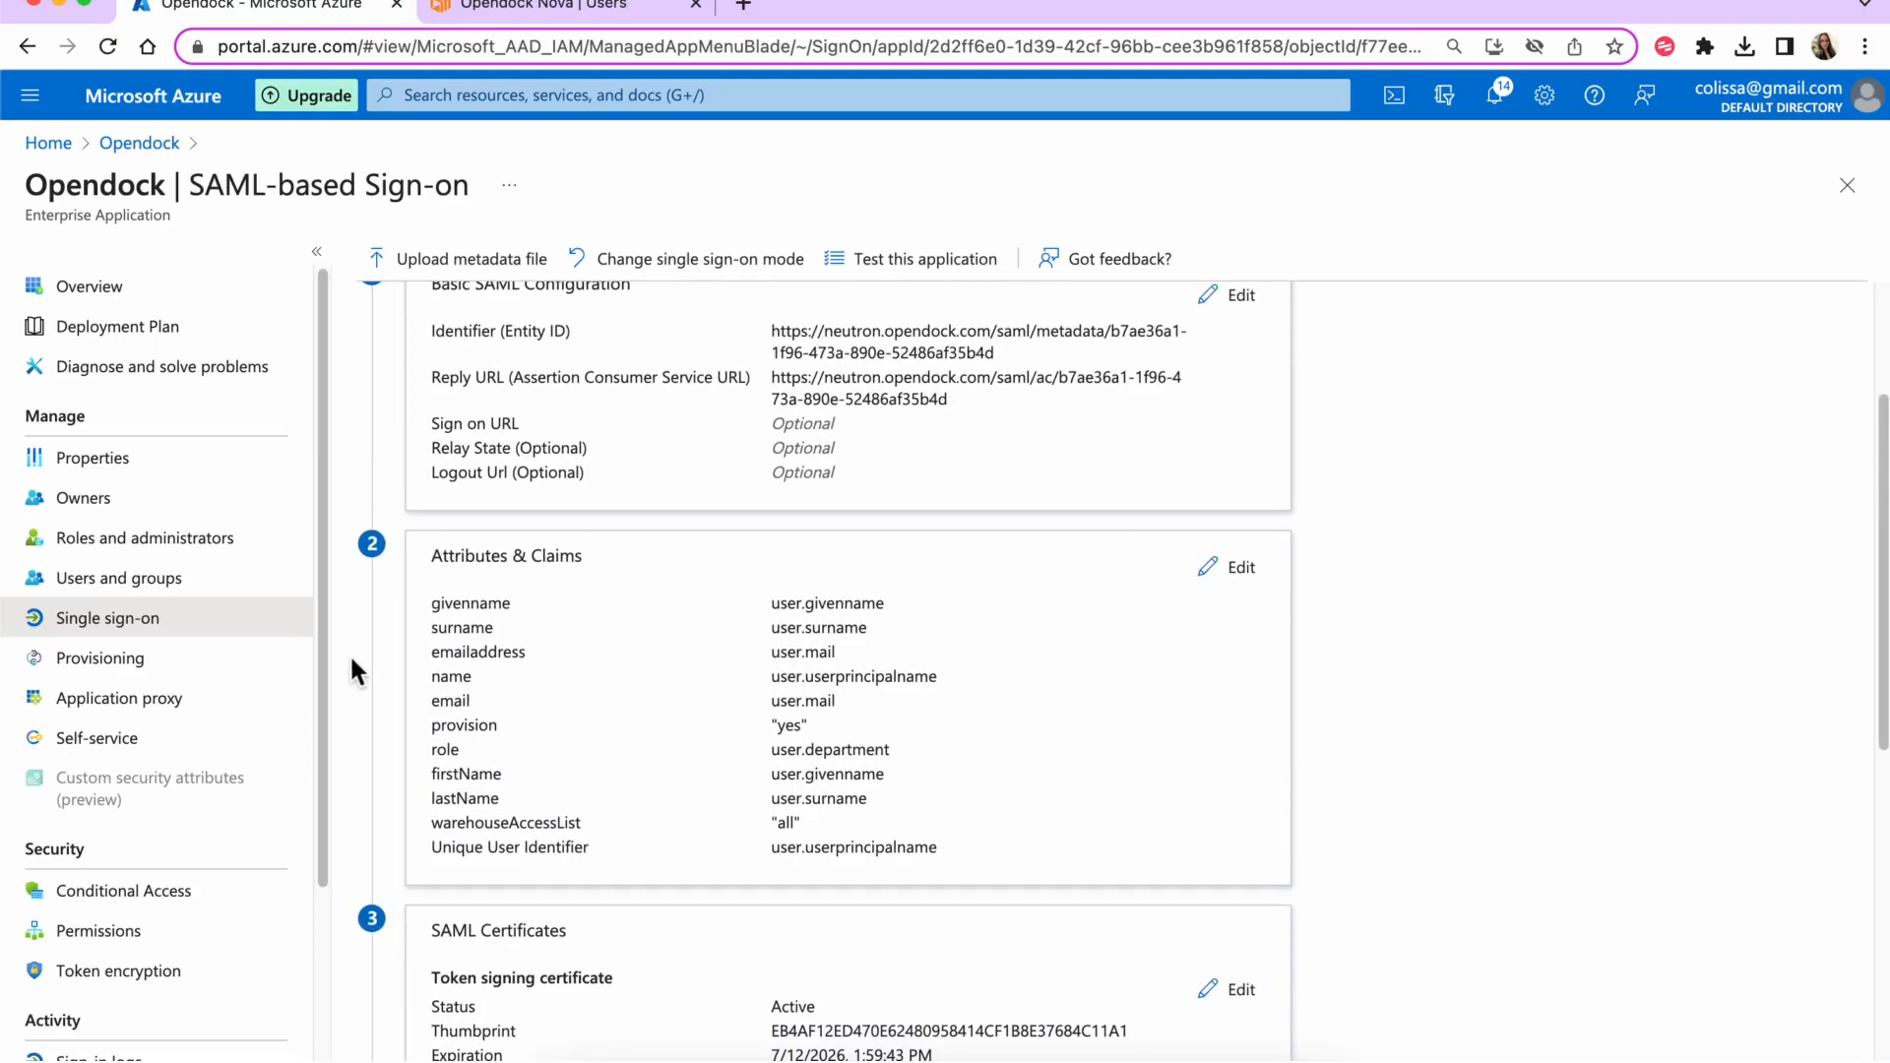
# - Inspect the warehouseAccessList claim's name and source attribute options without changing anything
pyautogui.click(1231, 573)
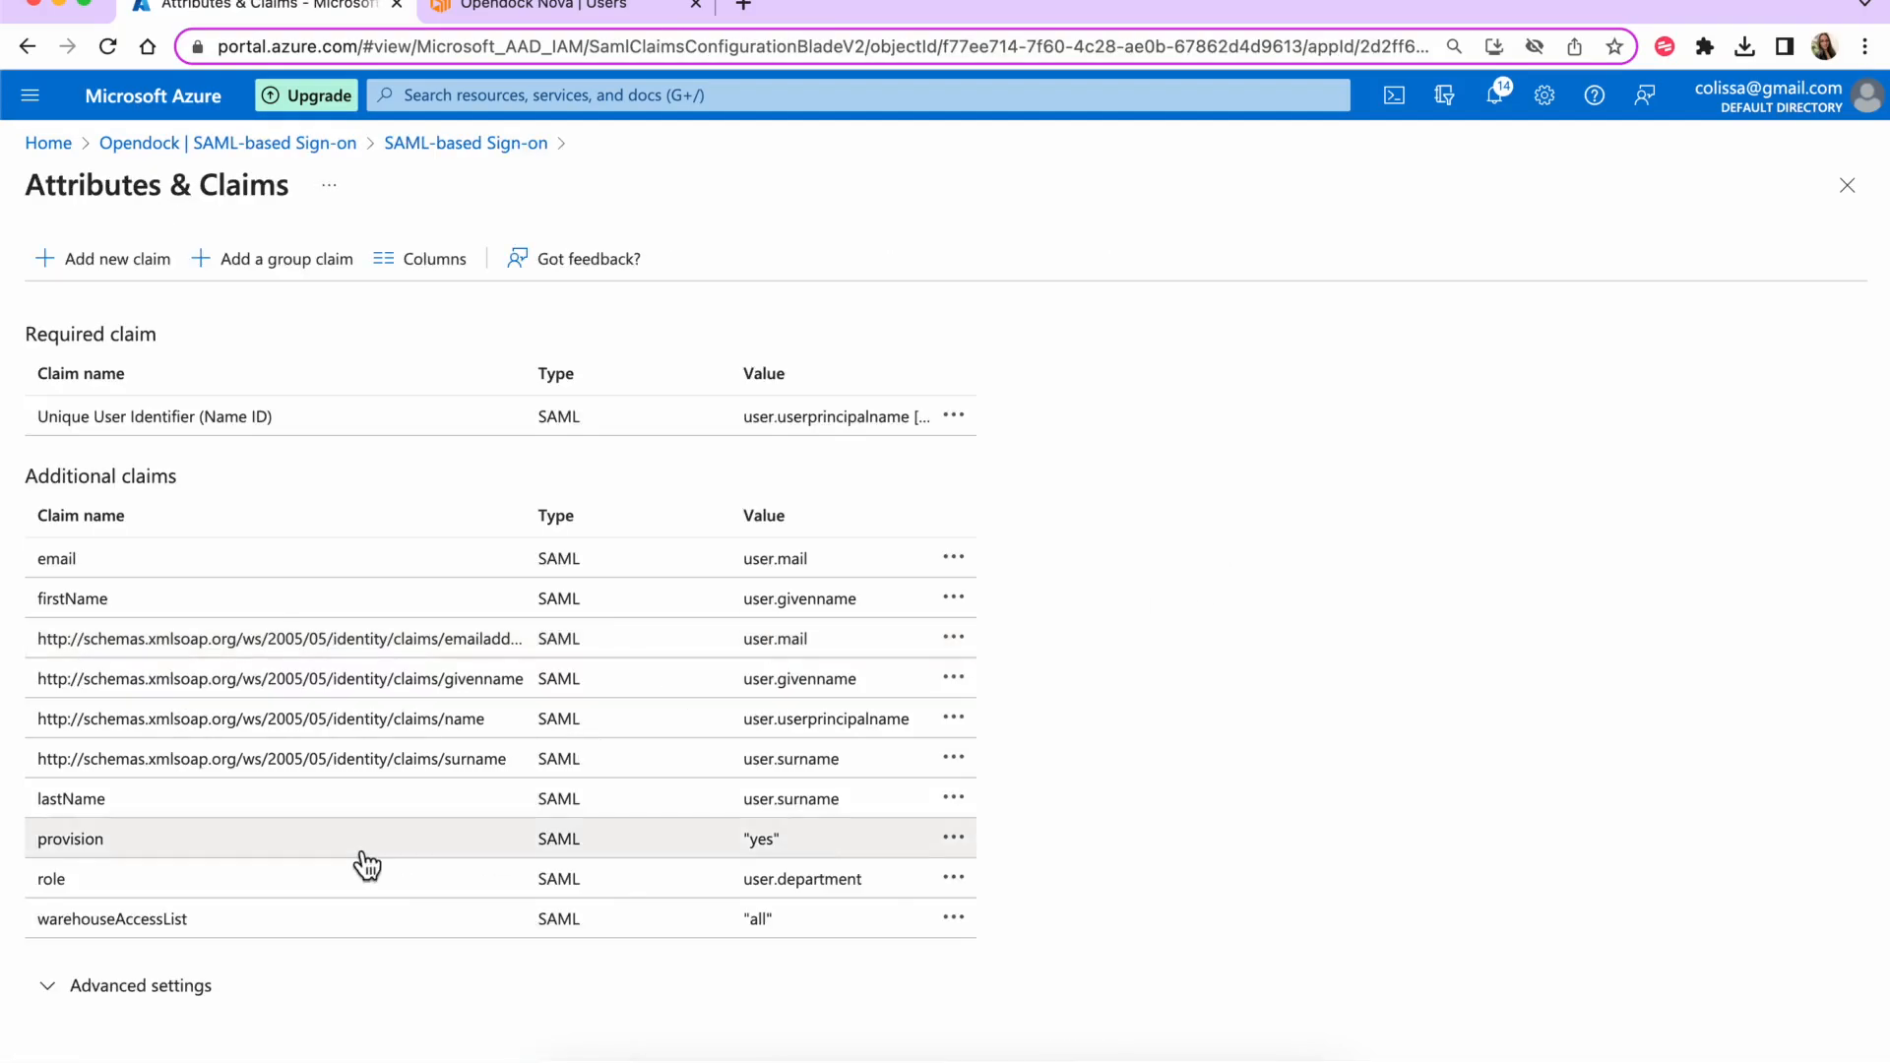
pyautogui.click(189, 922)
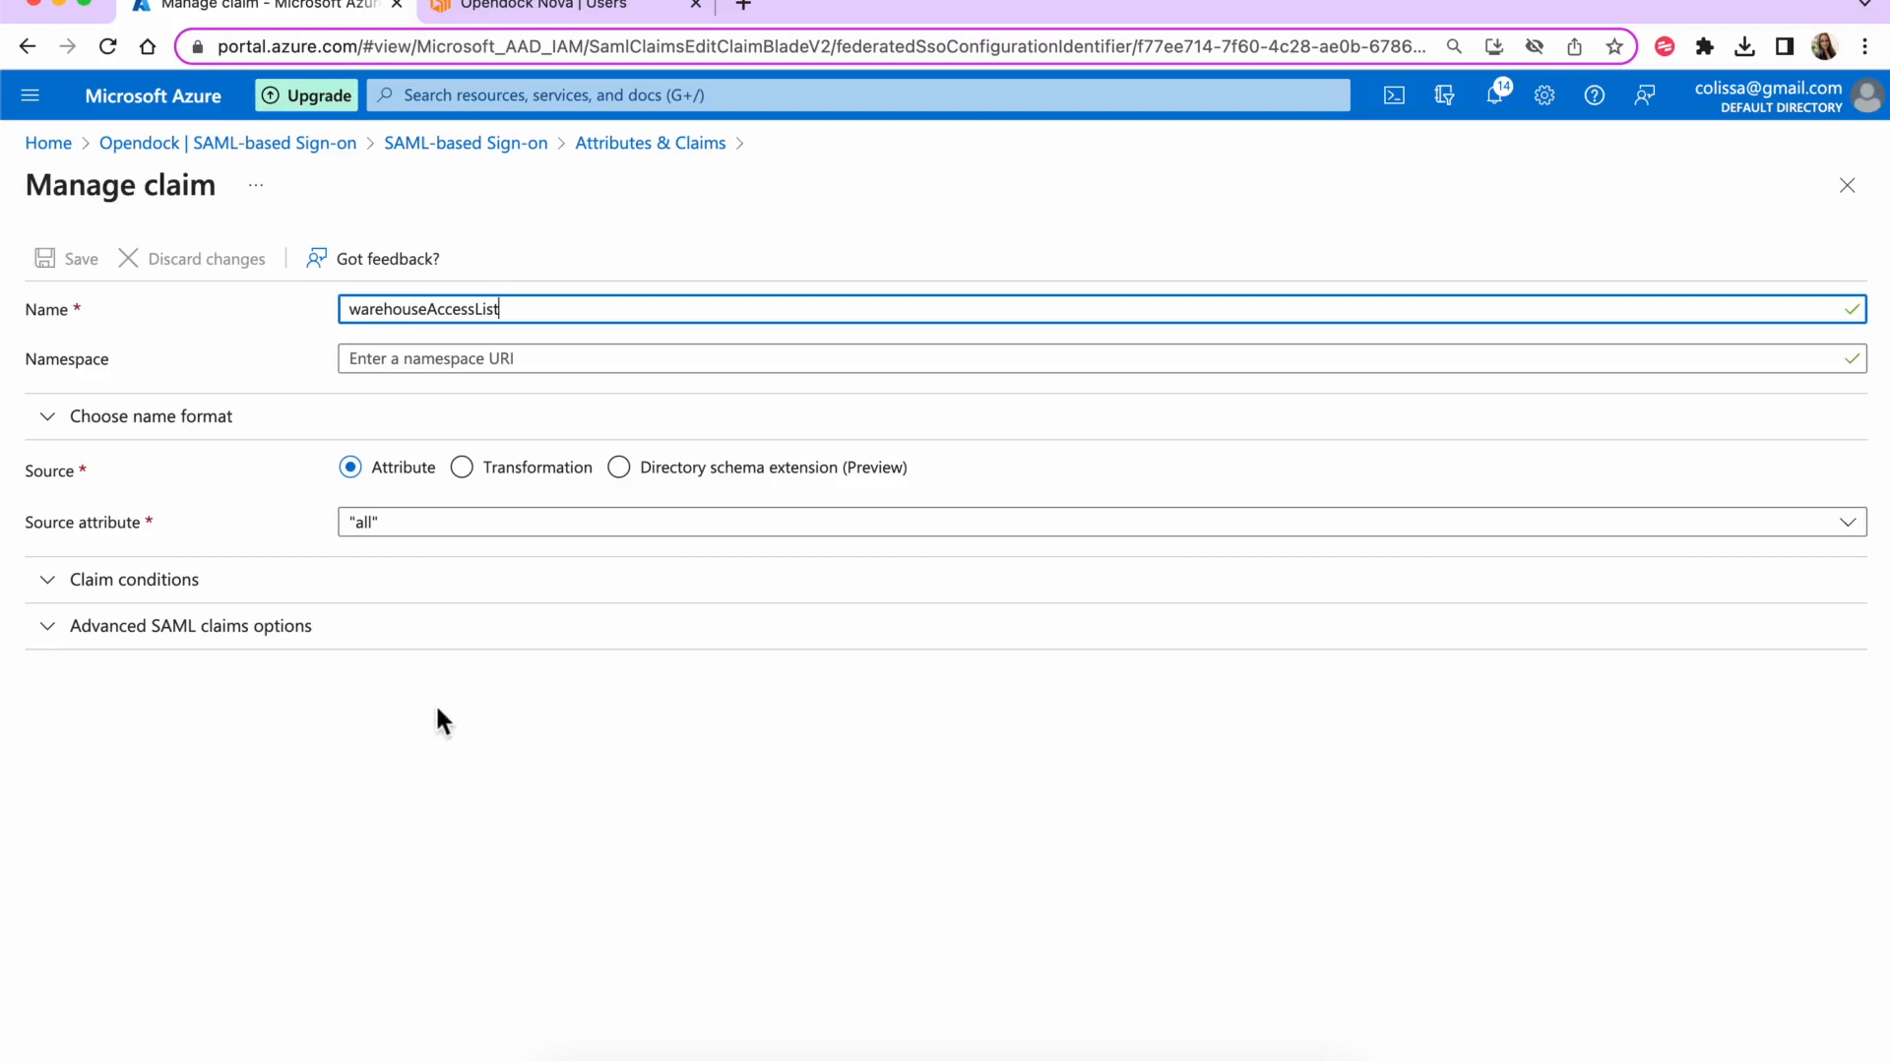
pyautogui.click(436, 532)
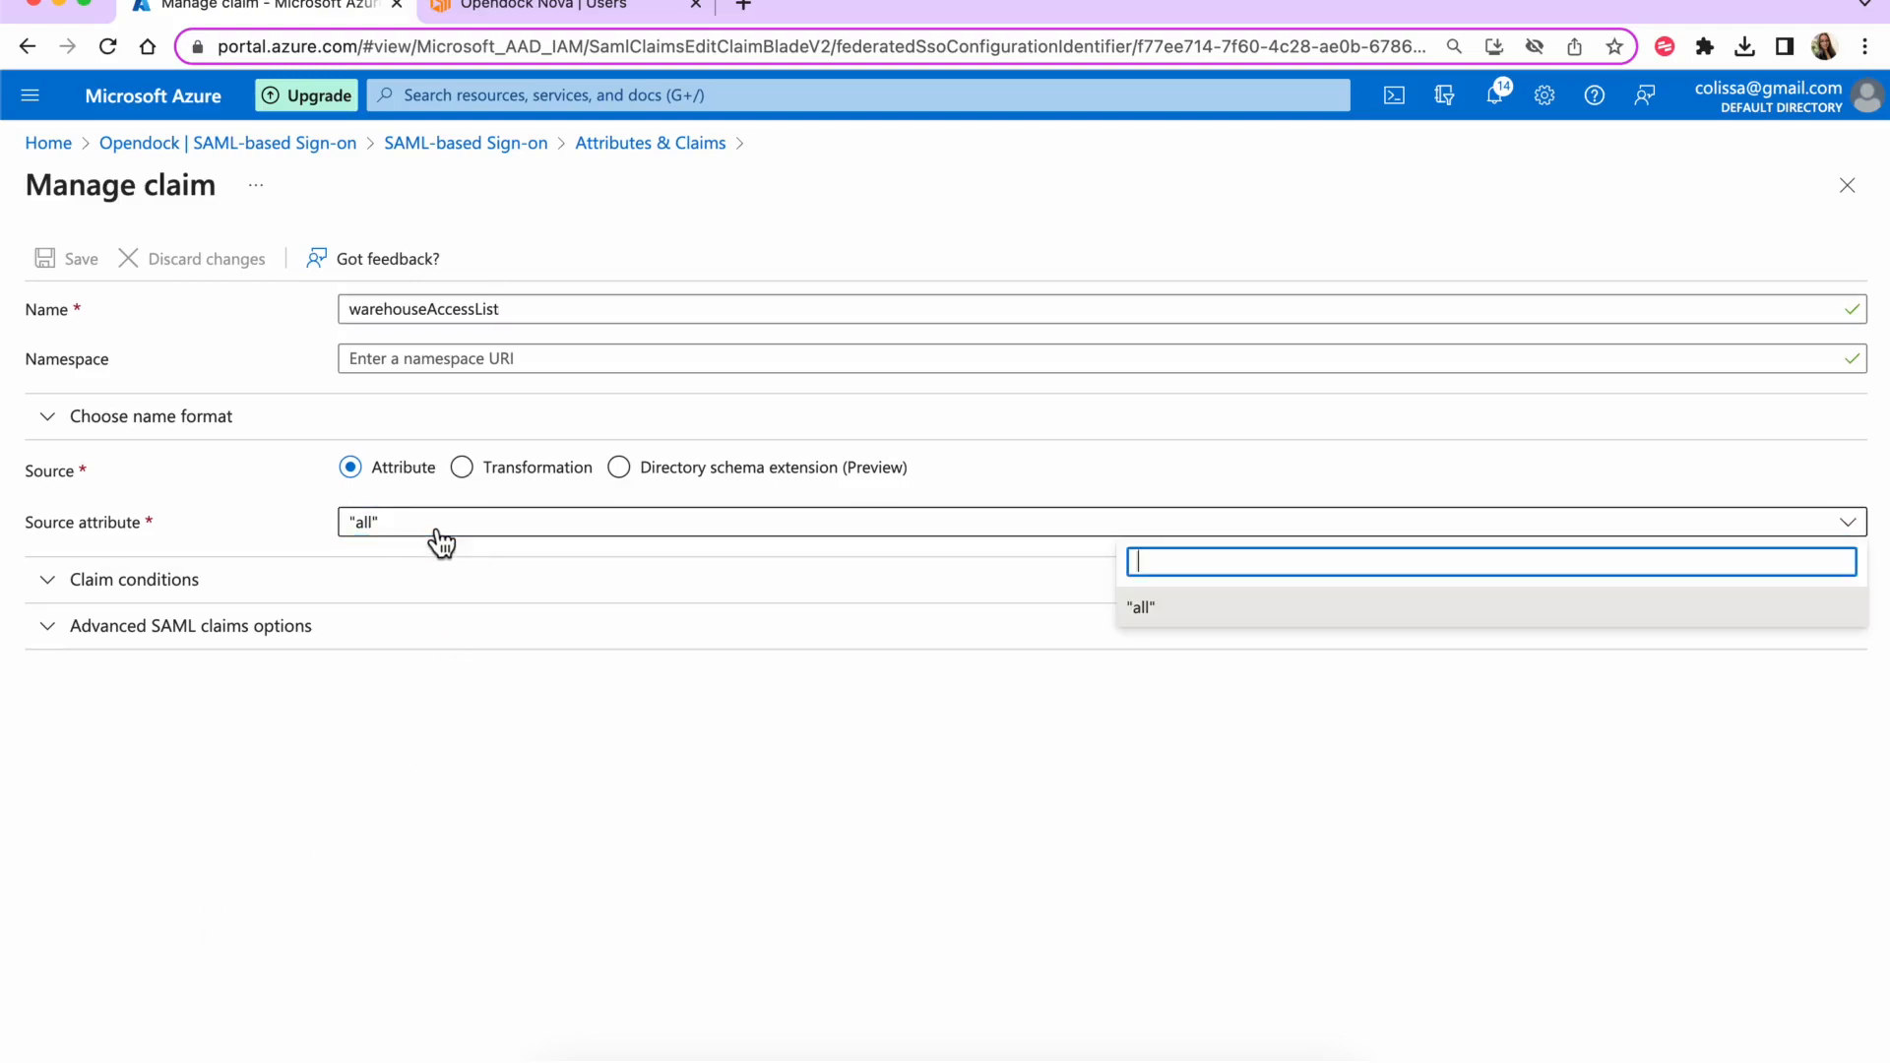
pyautogui.click(434, 725)
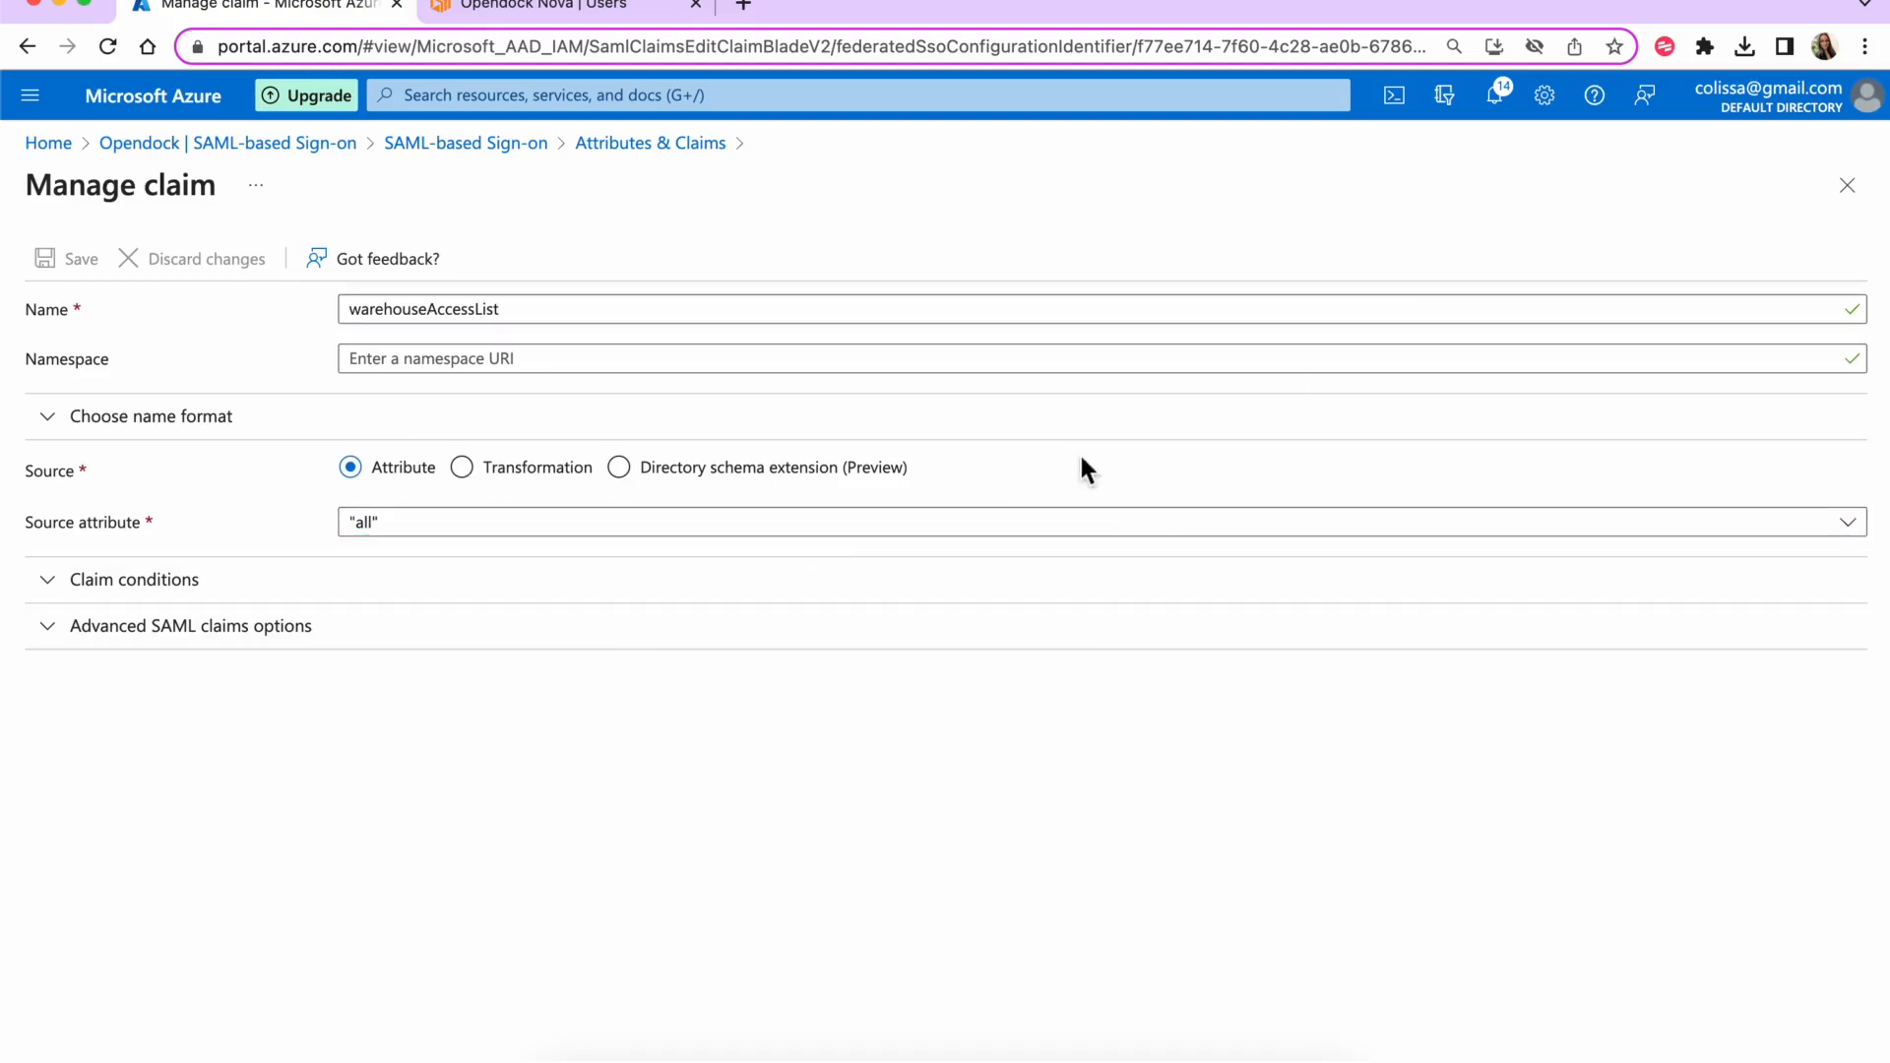
pyautogui.click(735, 531)
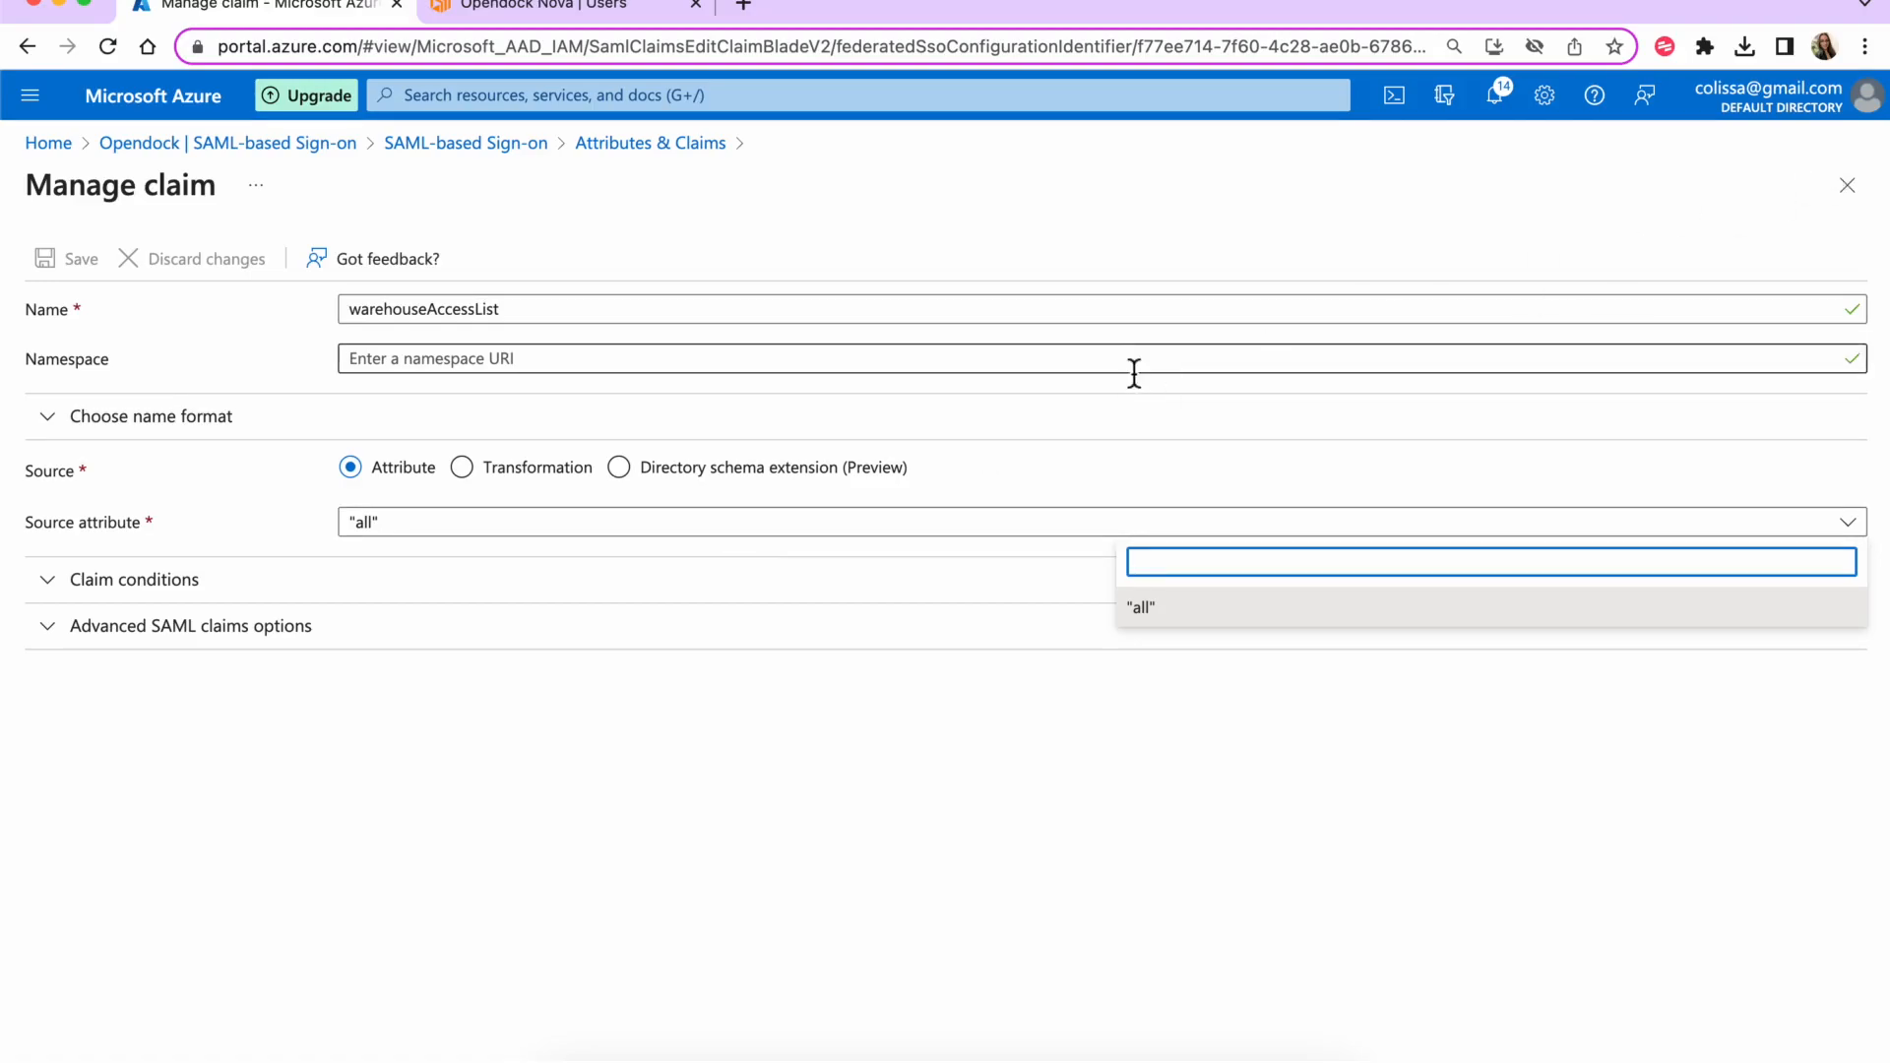
pyautogui.doubleClick(1139, 313)
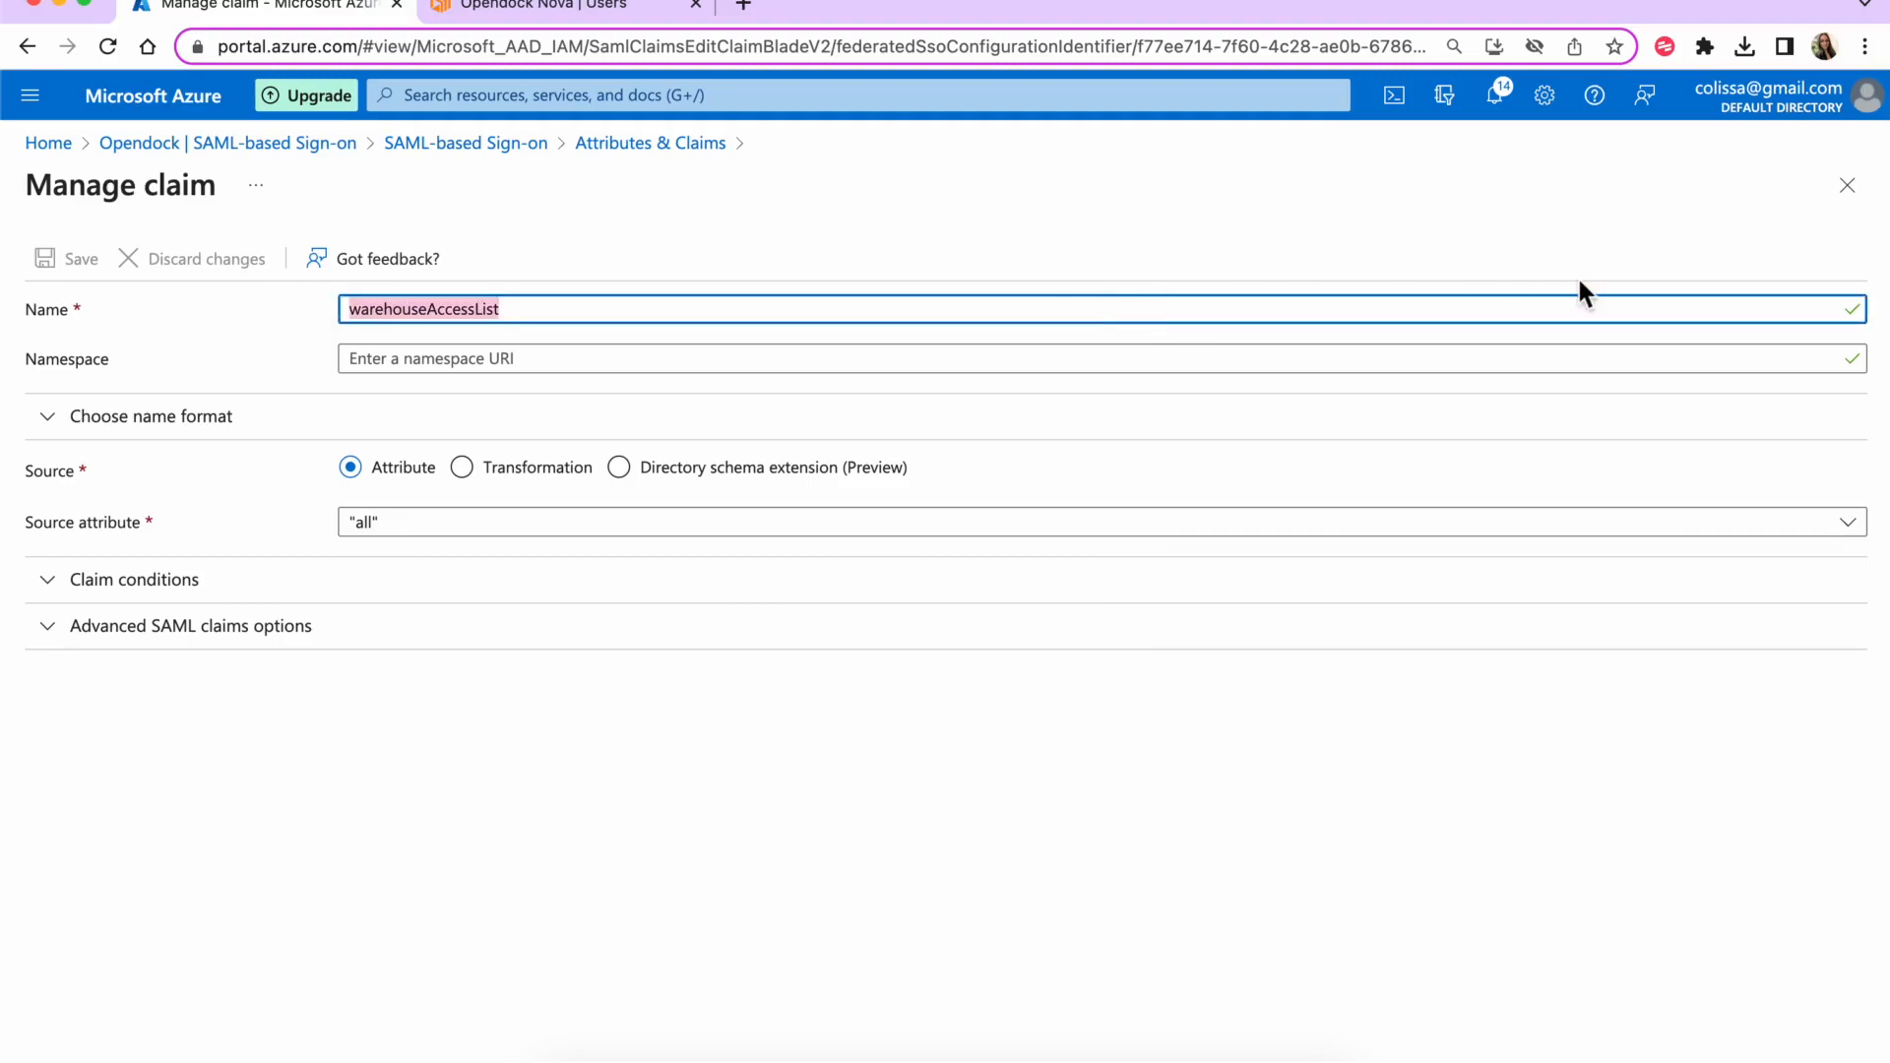
pyautogui.click(1847, 185)
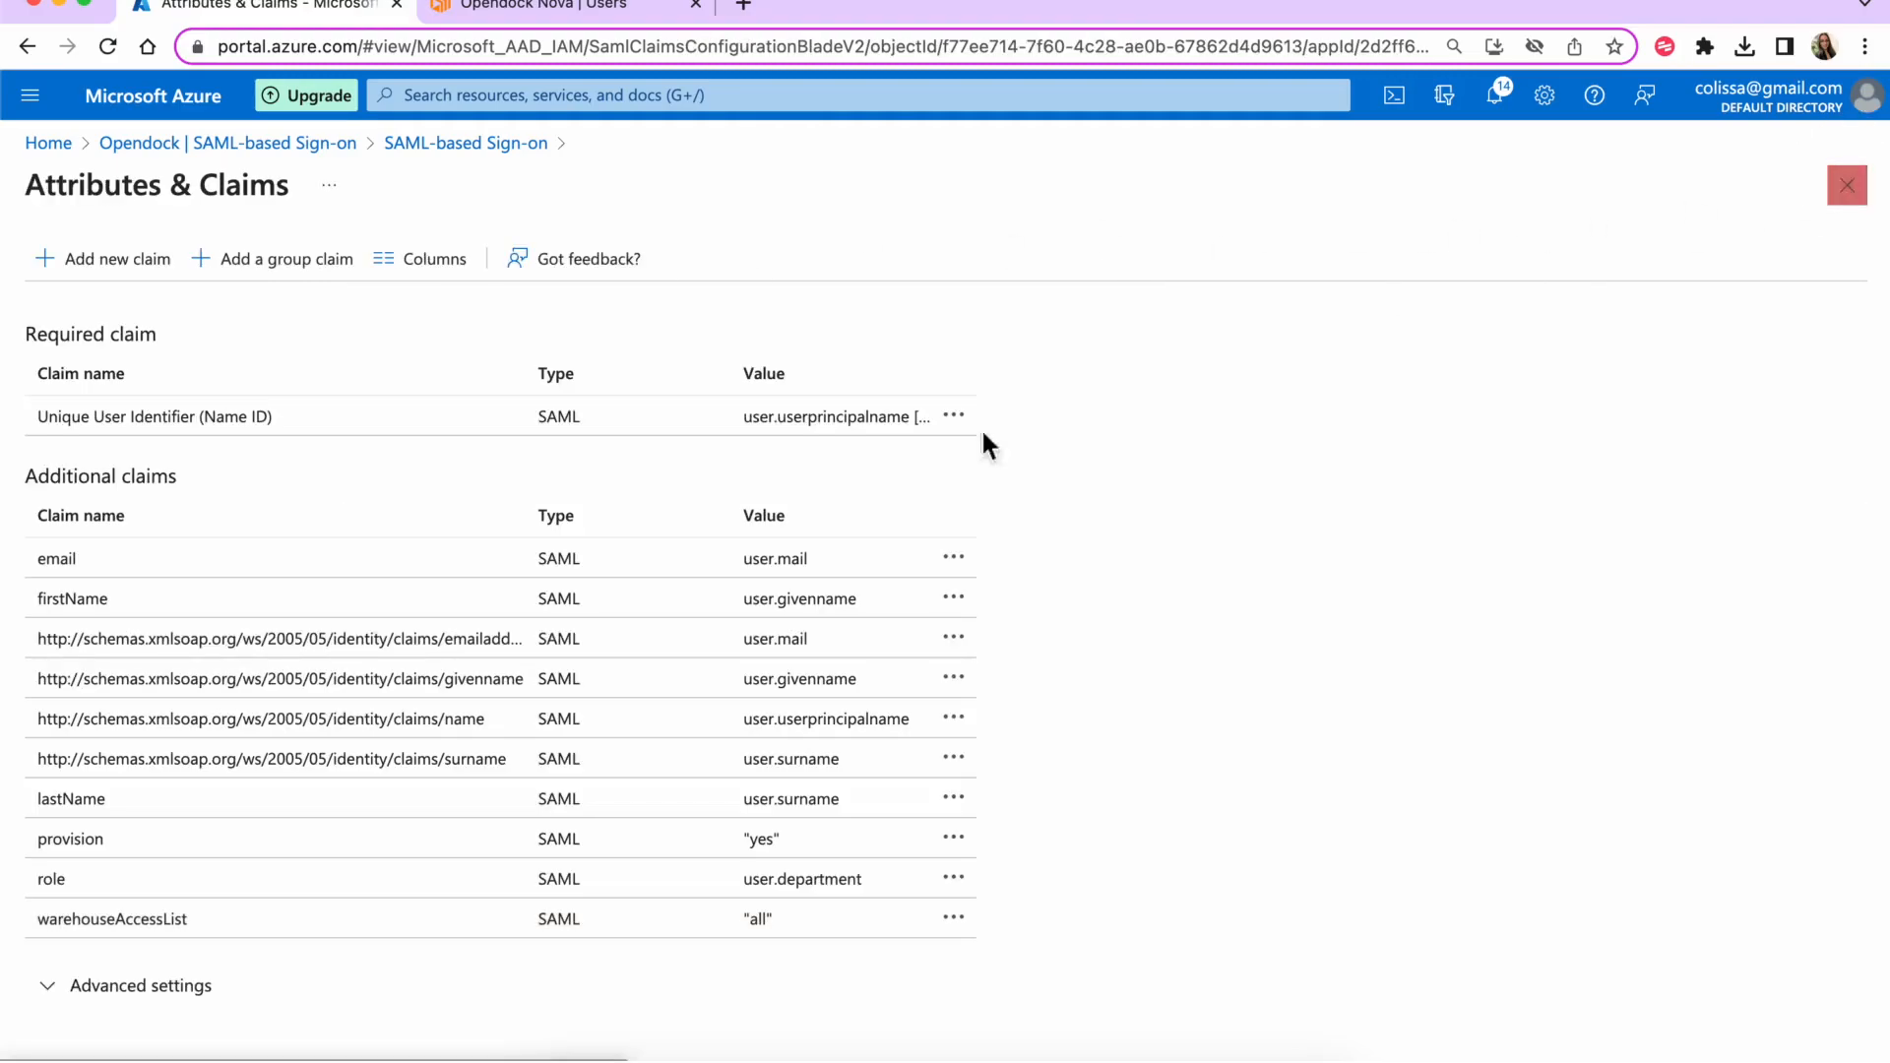
pyautogui.click(937, 920)
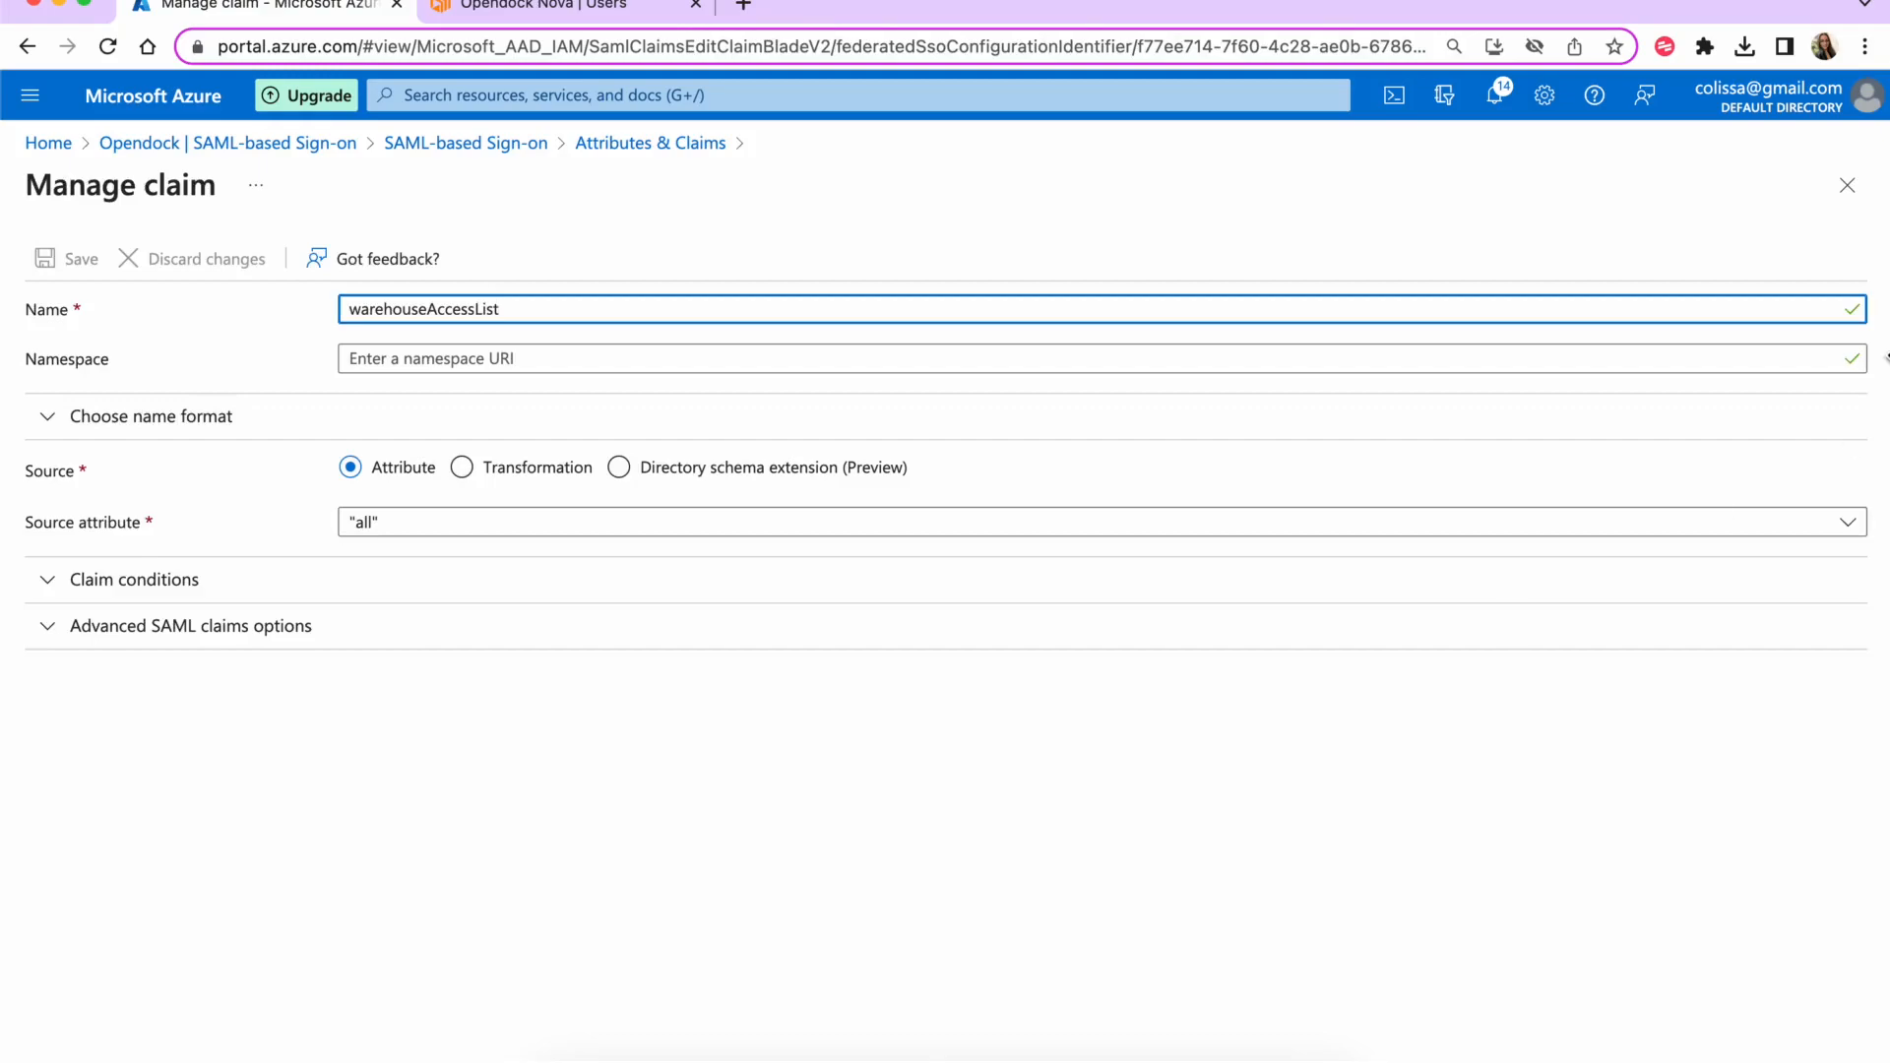
pyautogui.click(1846, 185)
# - Copy the warehouseAccessList claim name, then delete that claim and confirm
pyautogui.click(952, 917)
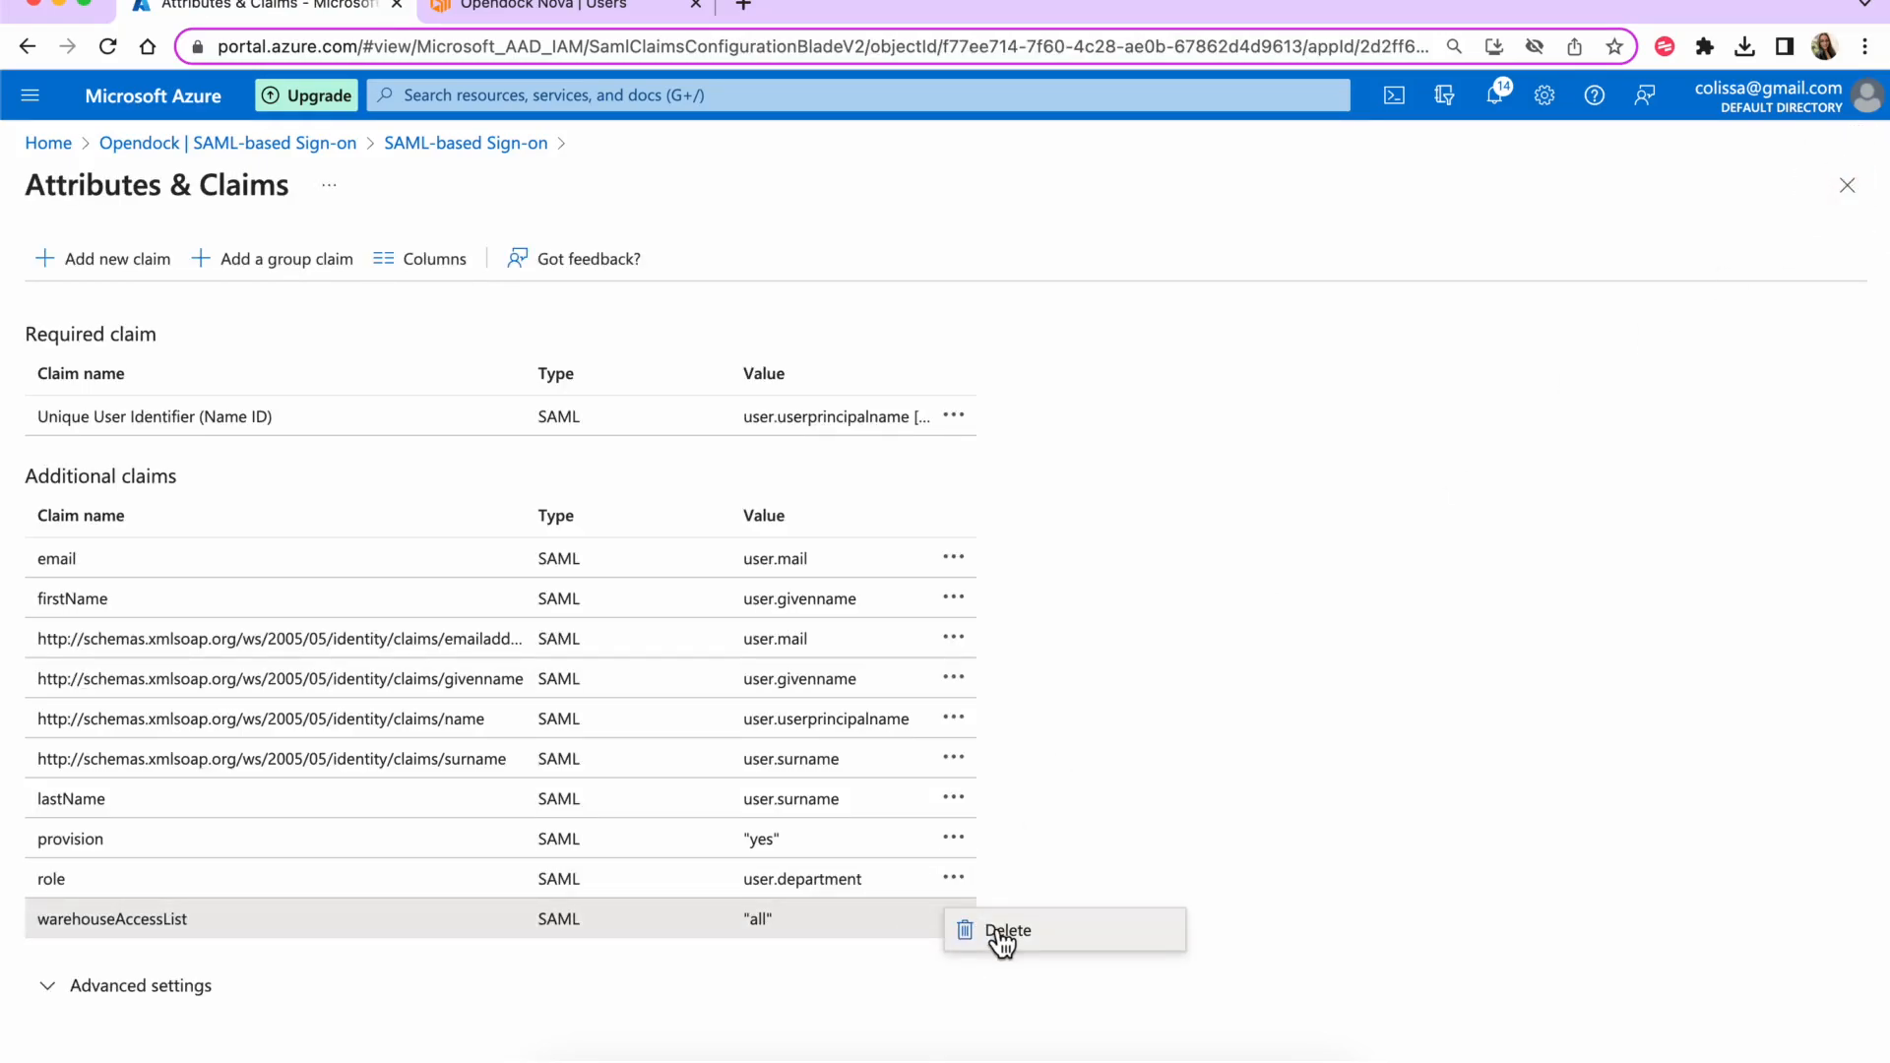
pyautogui.click(1001, 935)
pyautogui.click(147, 930)
pyautogui.press('super+a')
pyautogui.hotkey('ctrl', 'c')
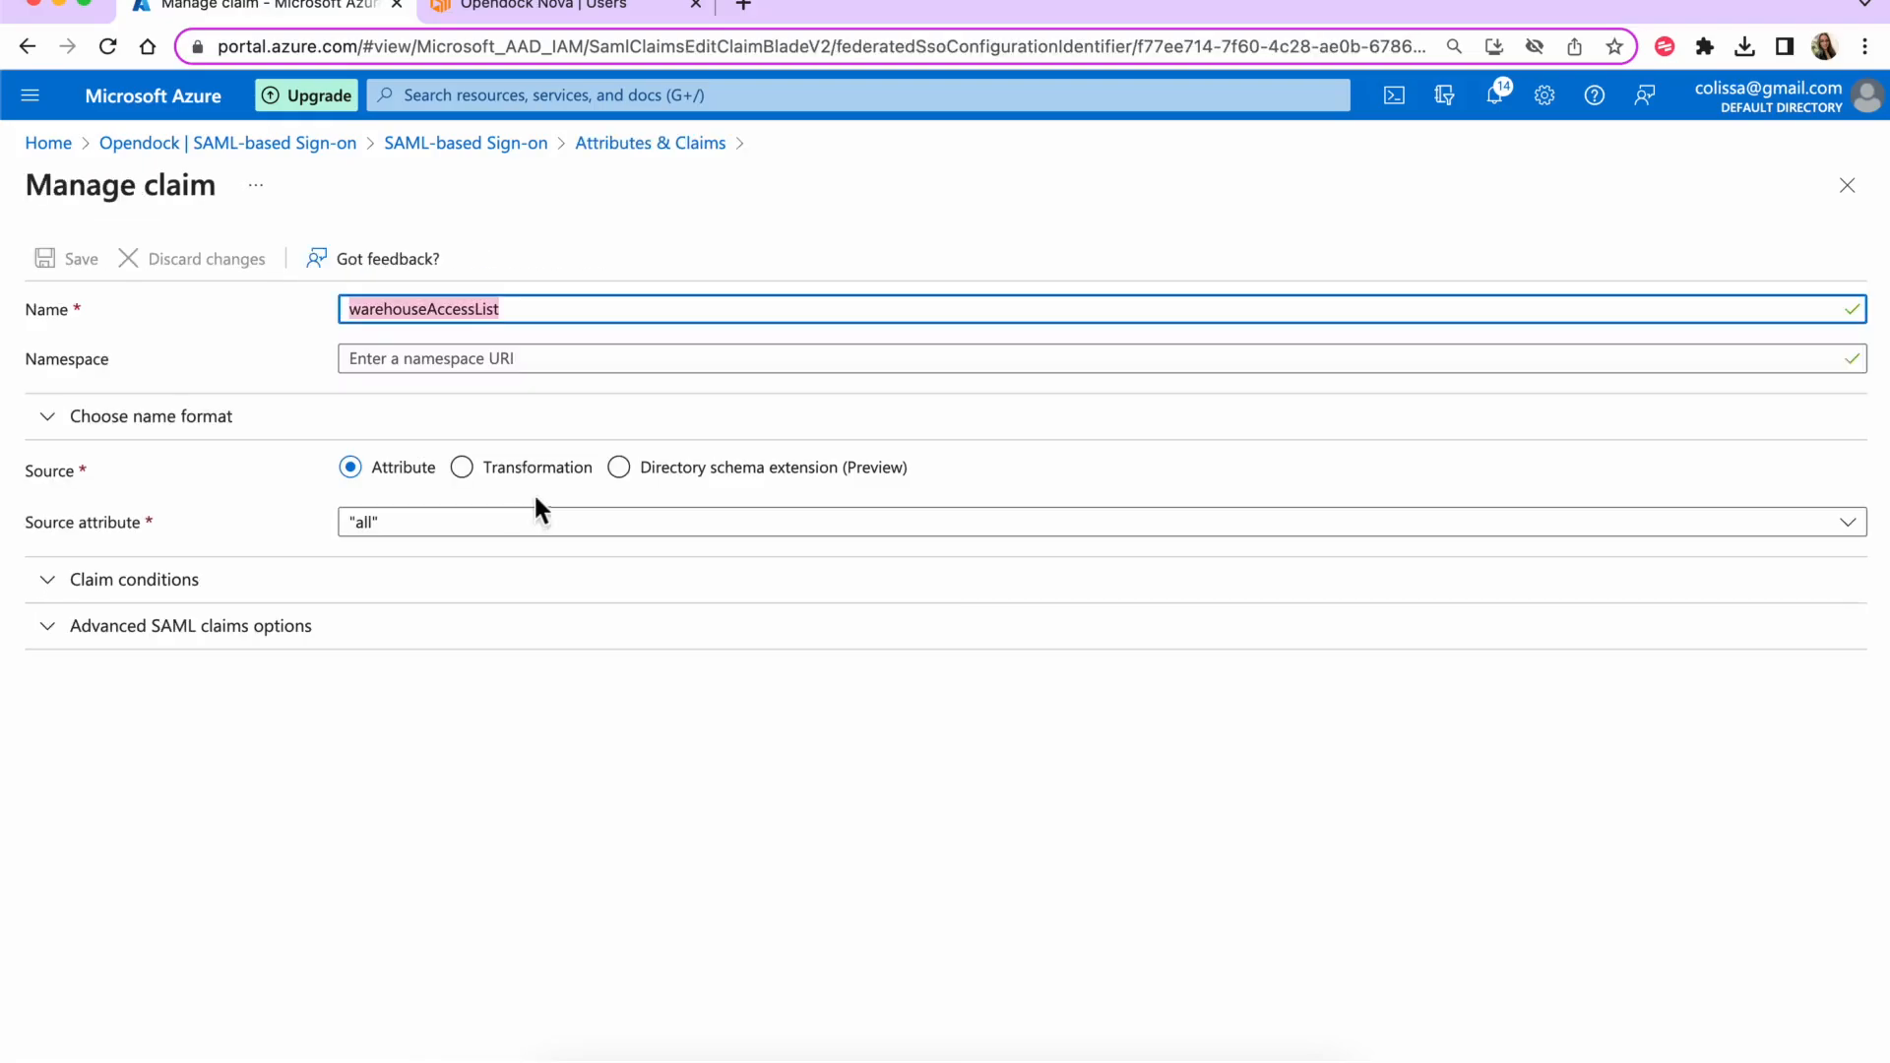
pyautogui.click(1847, 186)
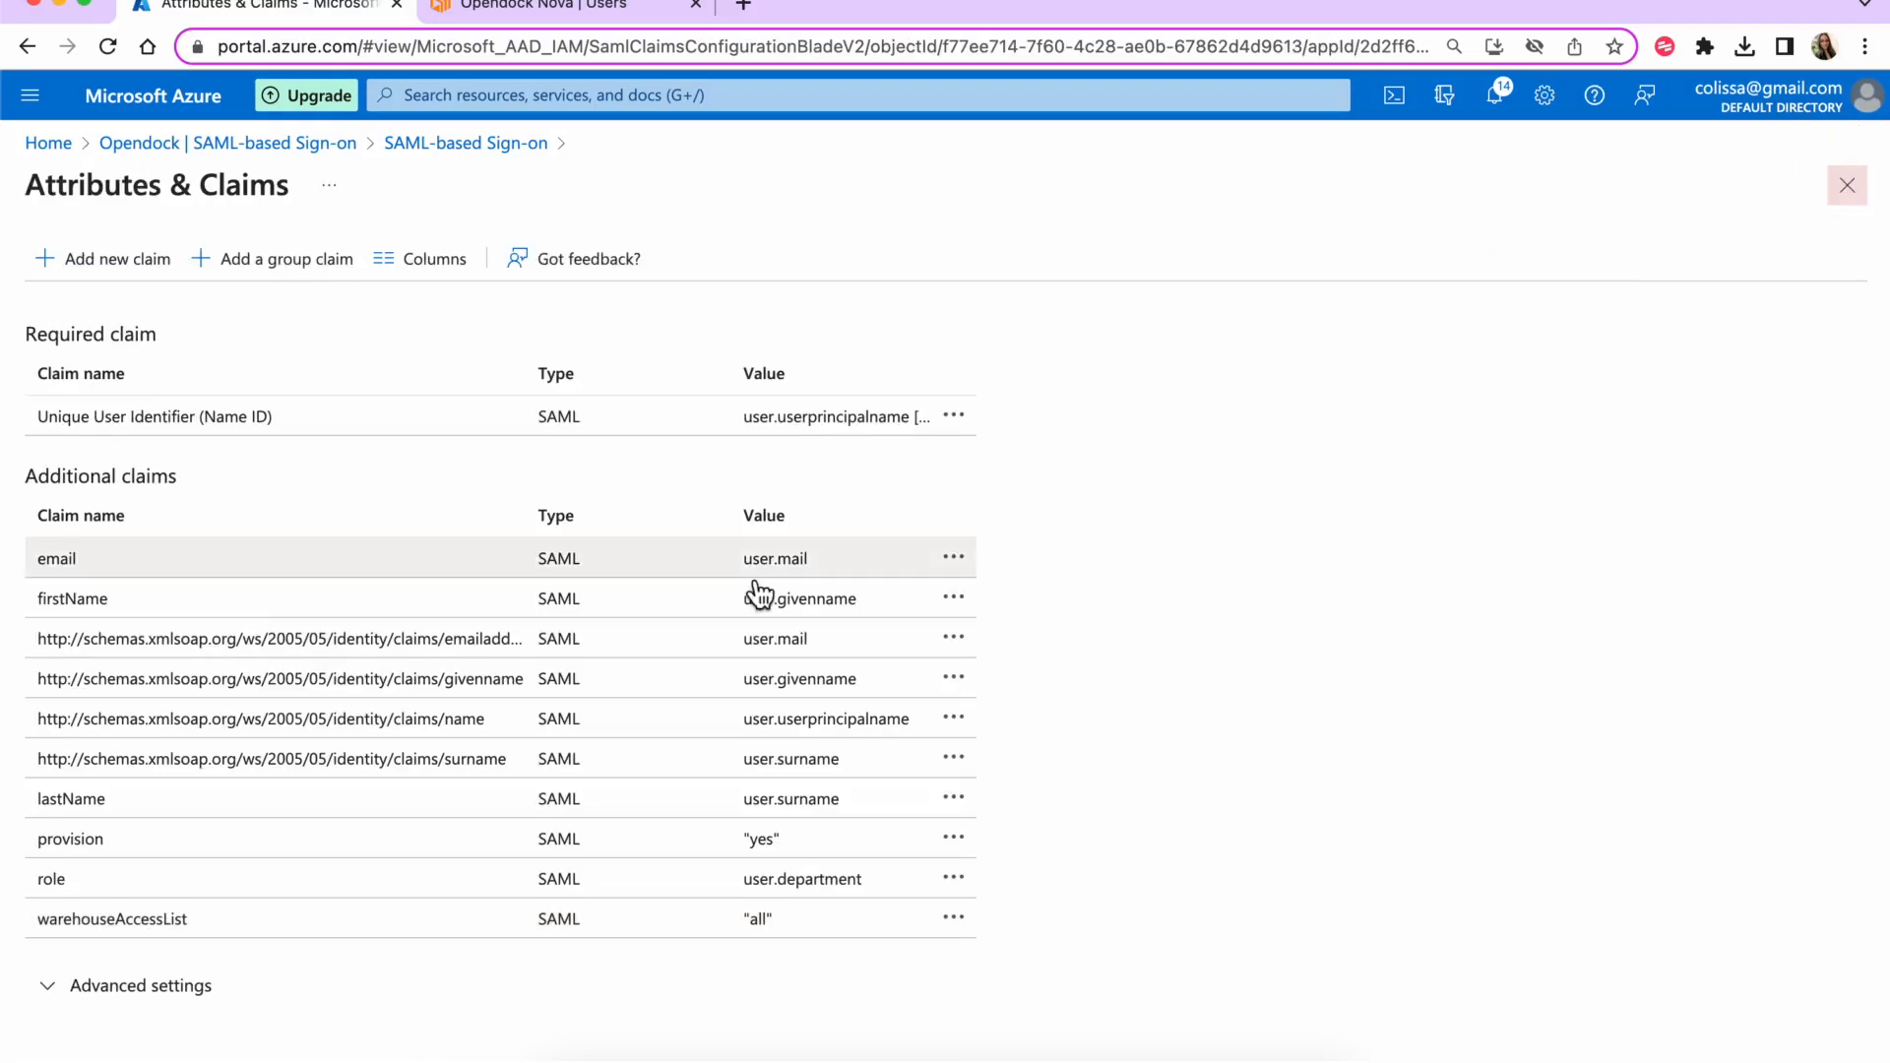
pyautogui.click(954, 920)
pyautogui.click(973, 943)
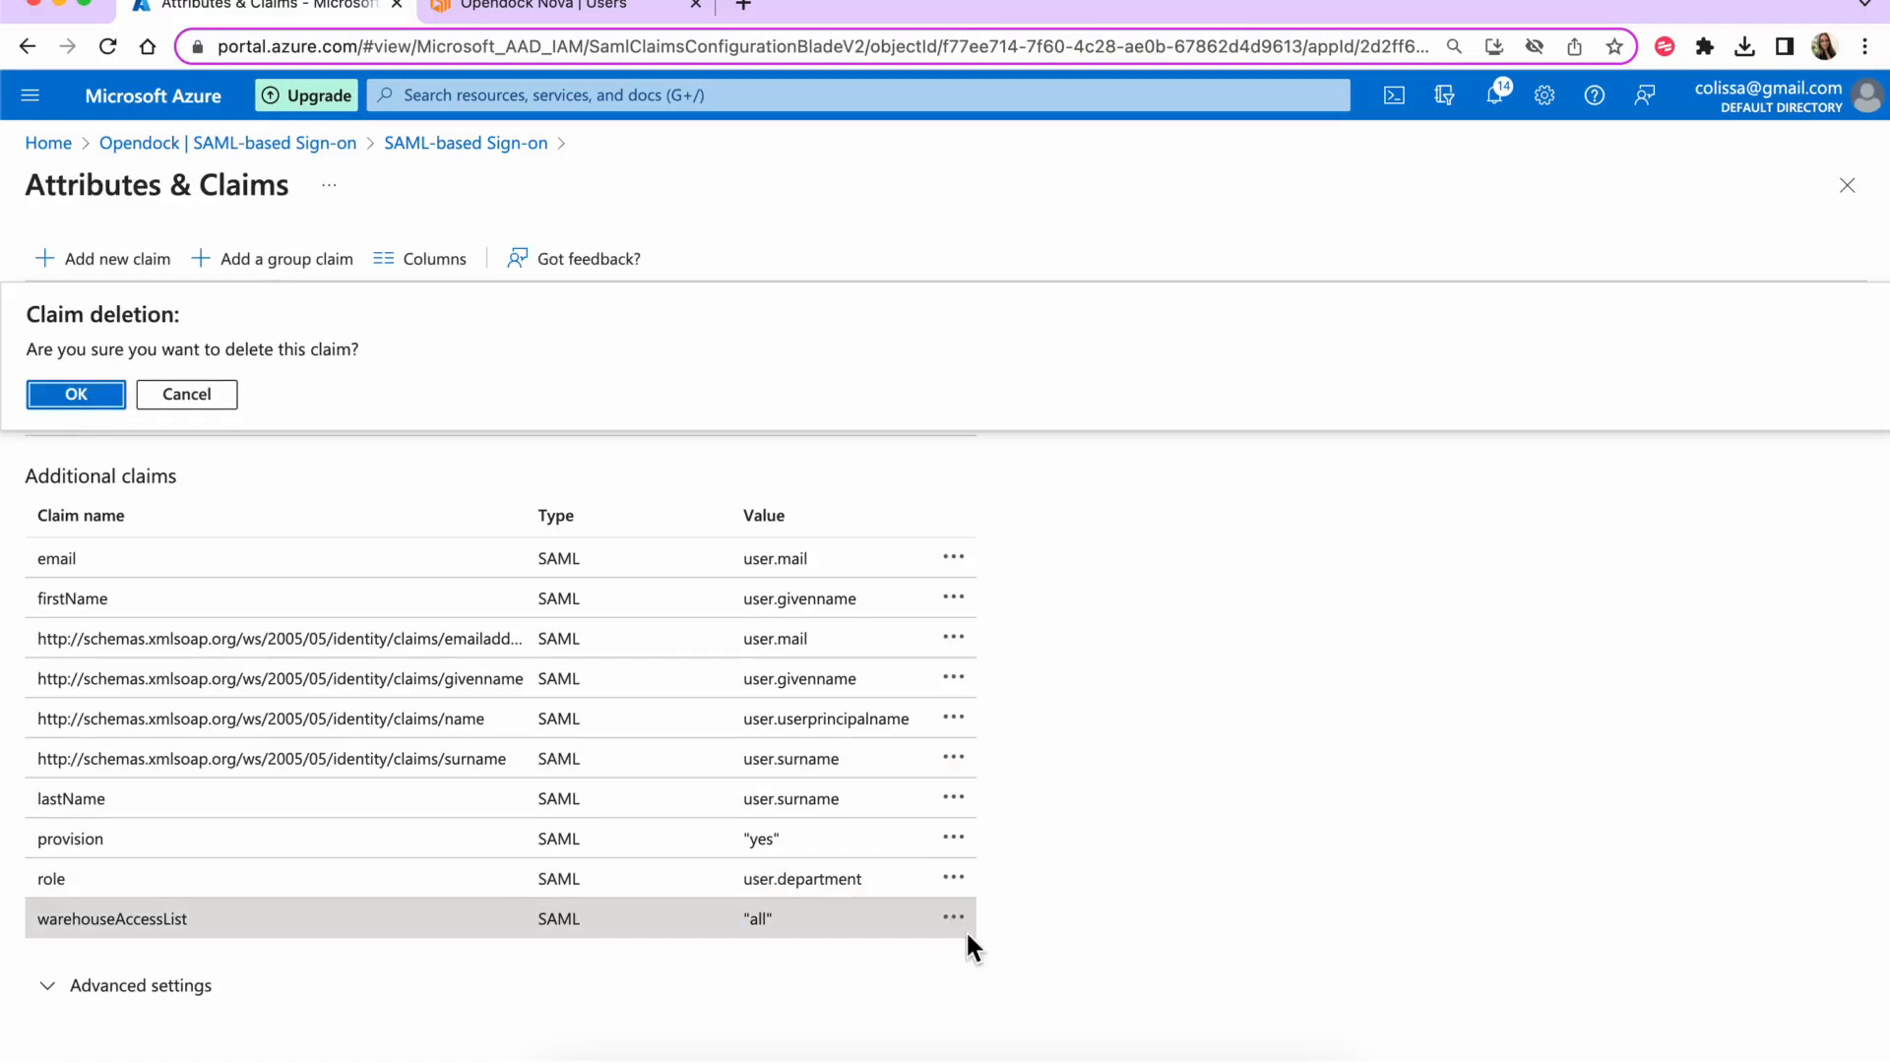
pyautogui.click(106, 394)
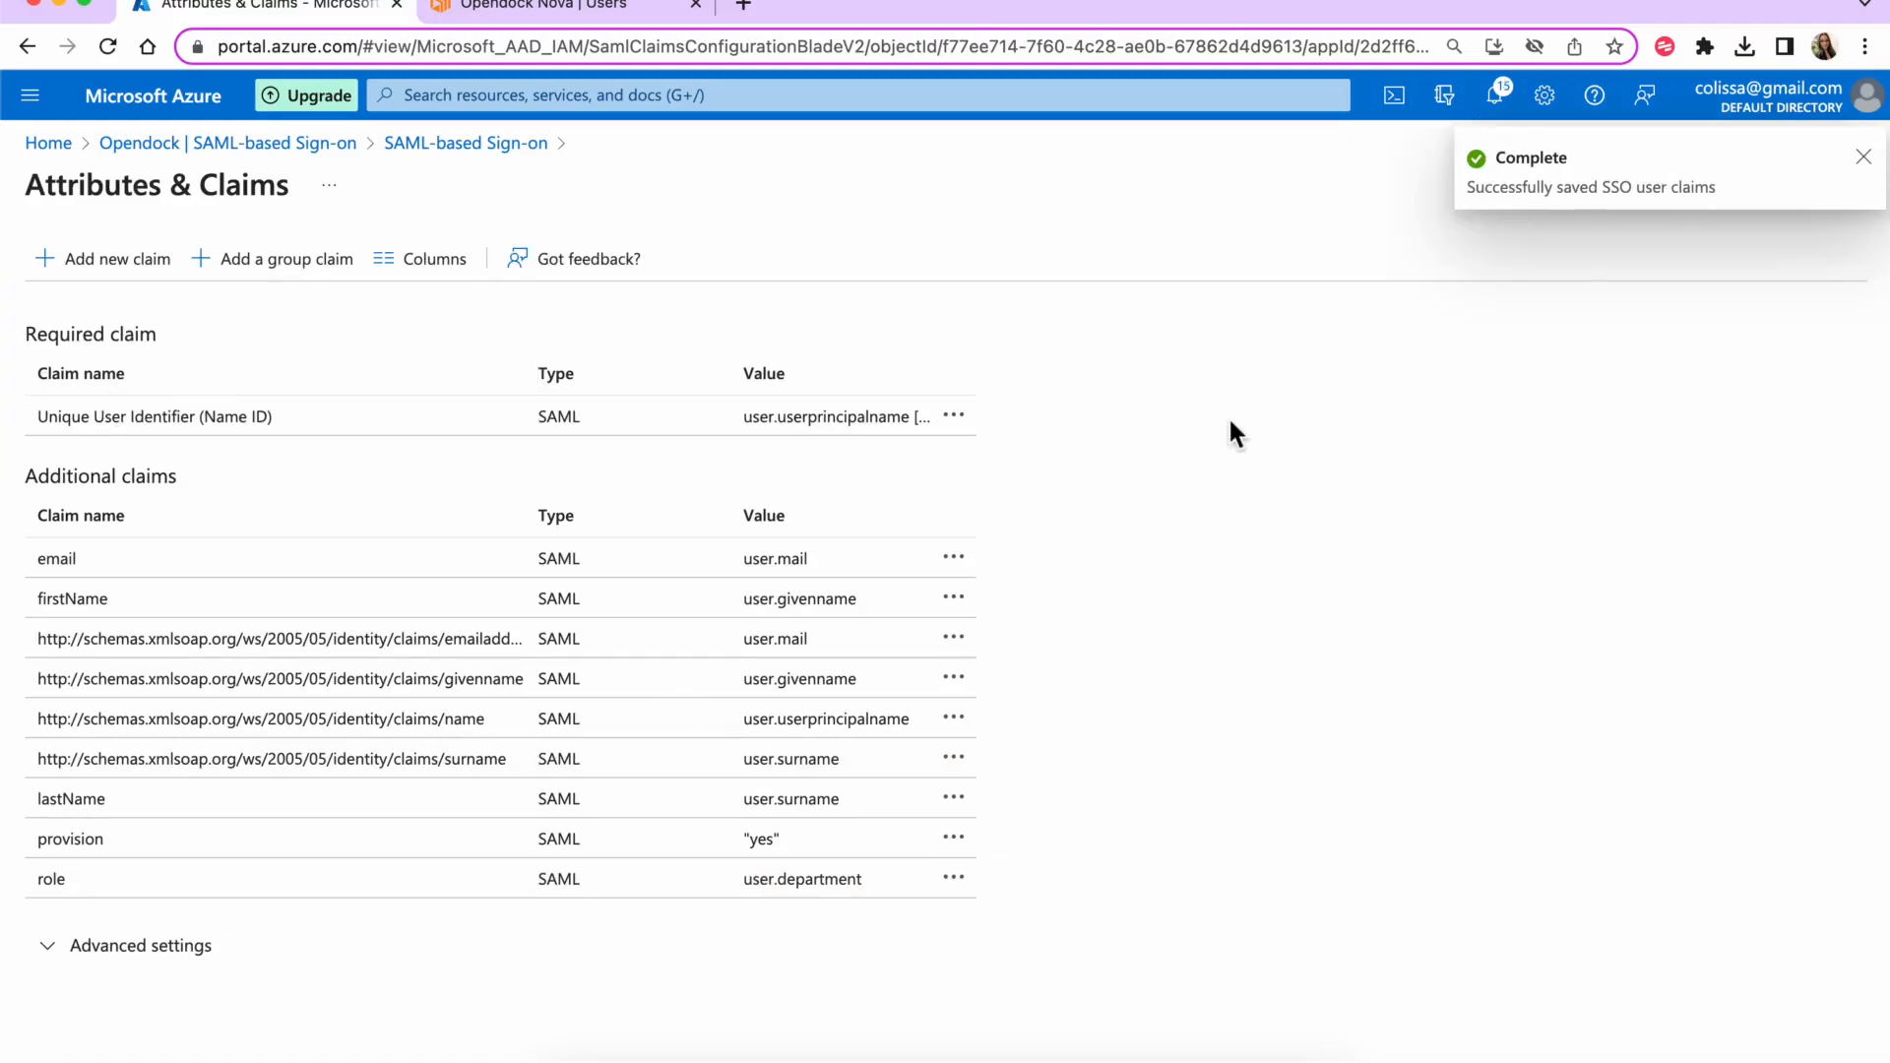
# - Add and save a new warehouseAccessList claim with source attribute user.officelocation
pyautogui.click(109, 258)
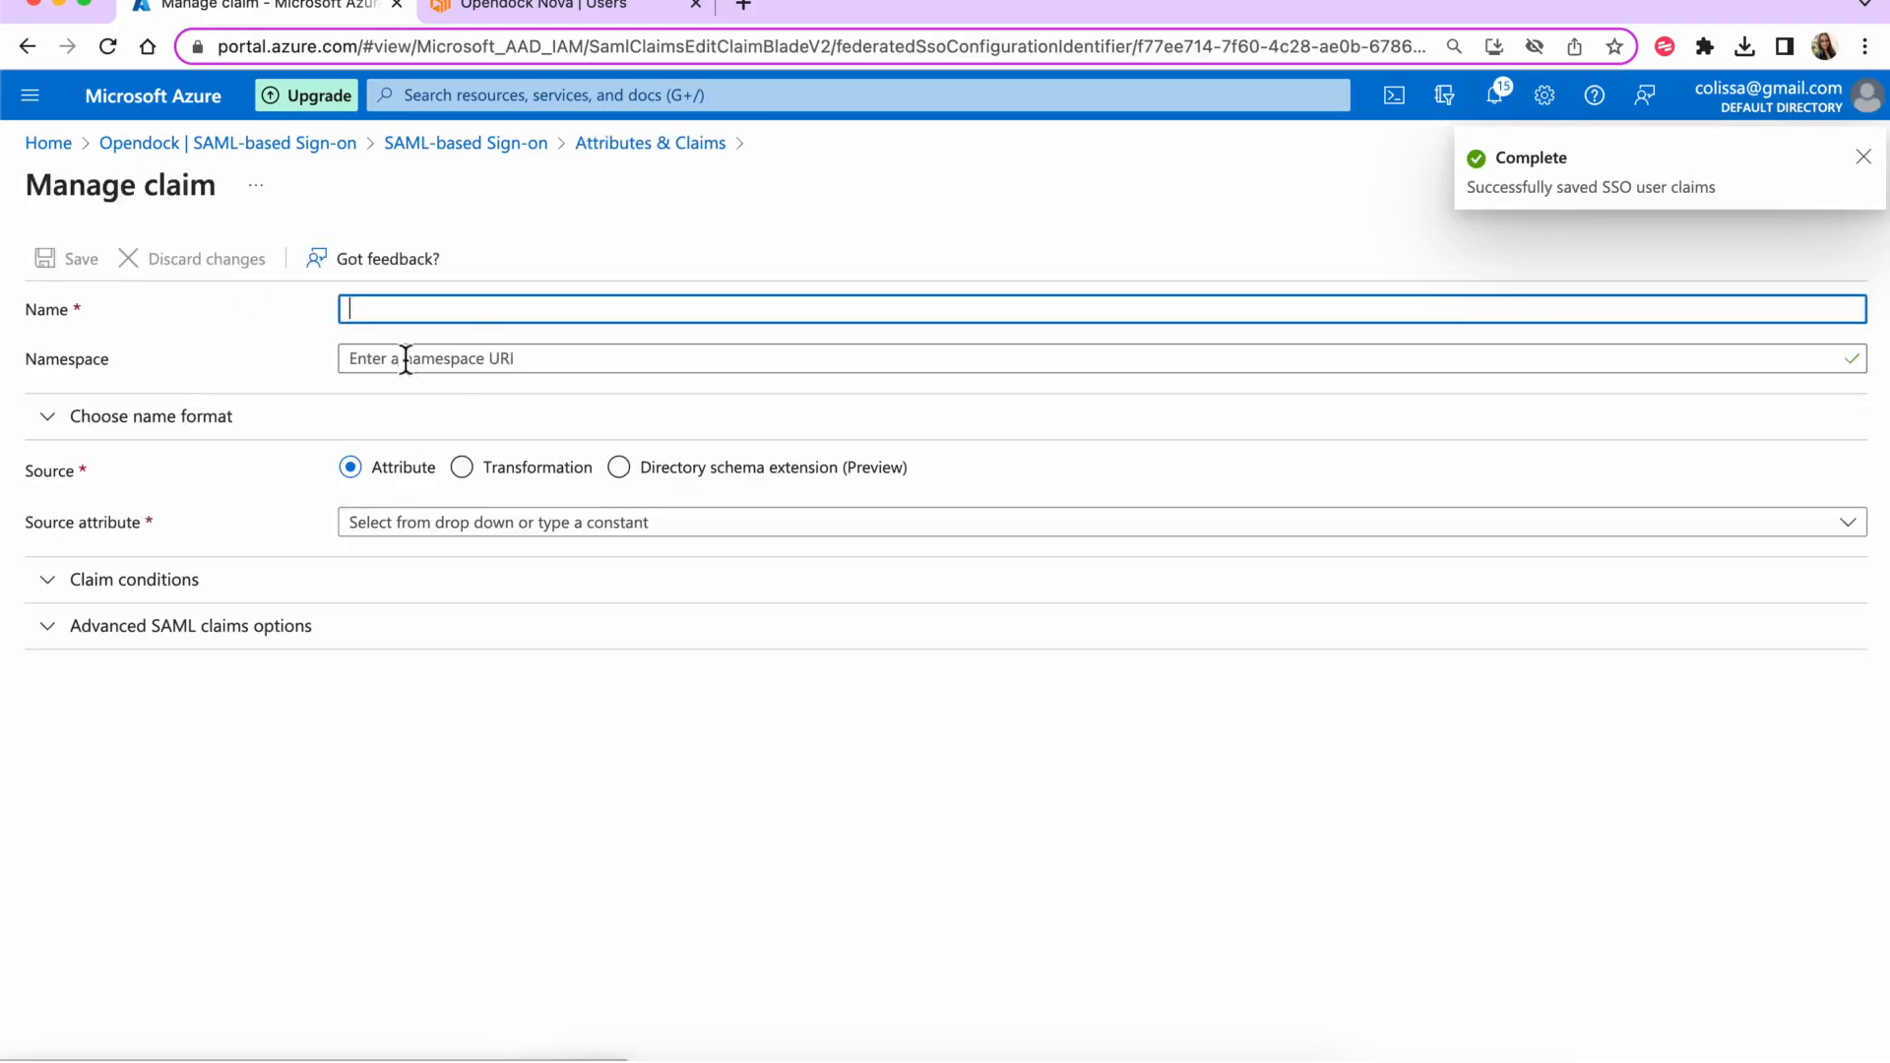
pyautogui.hotkey('ctrl', 'v')
pyautogui.click(532, 531)
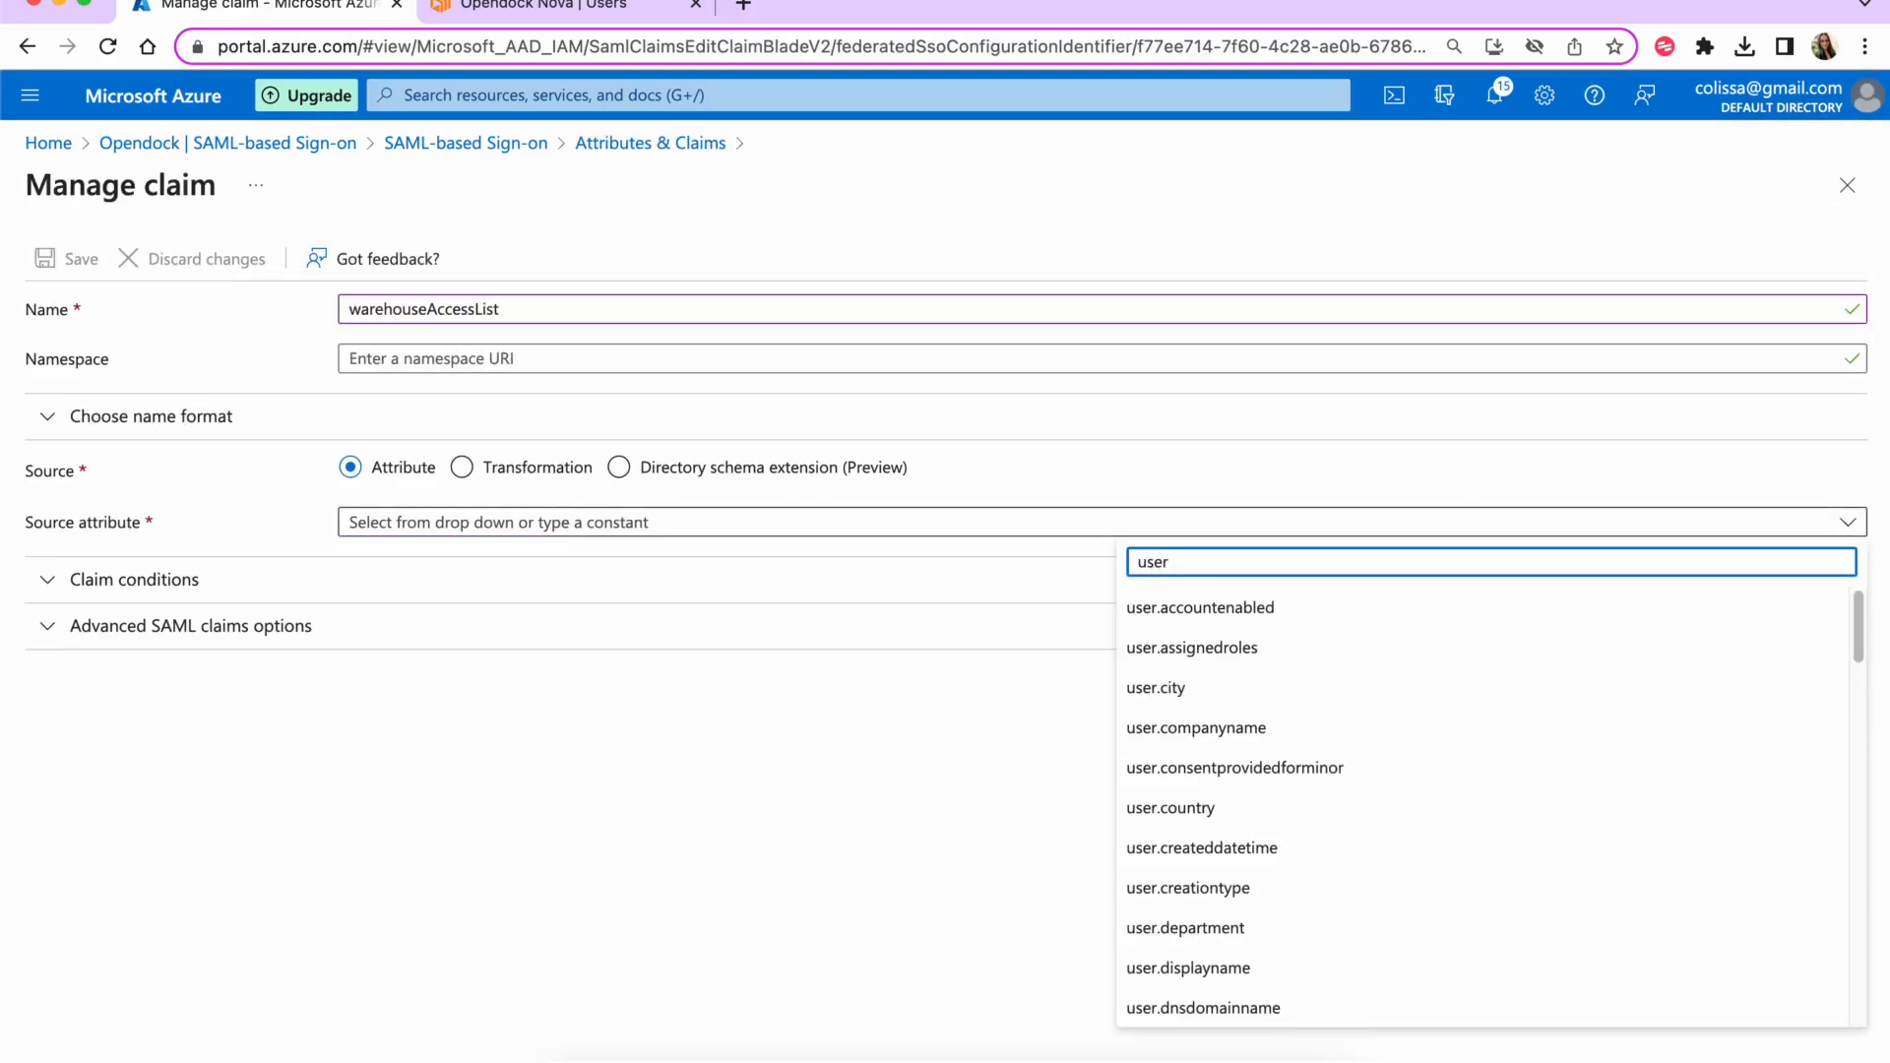
pyautogui.scroll(-10, 1227, 823)
pyautogui.scroll(2, 1228, 820)
pyautogui.scroll(-2, 1228, 820)
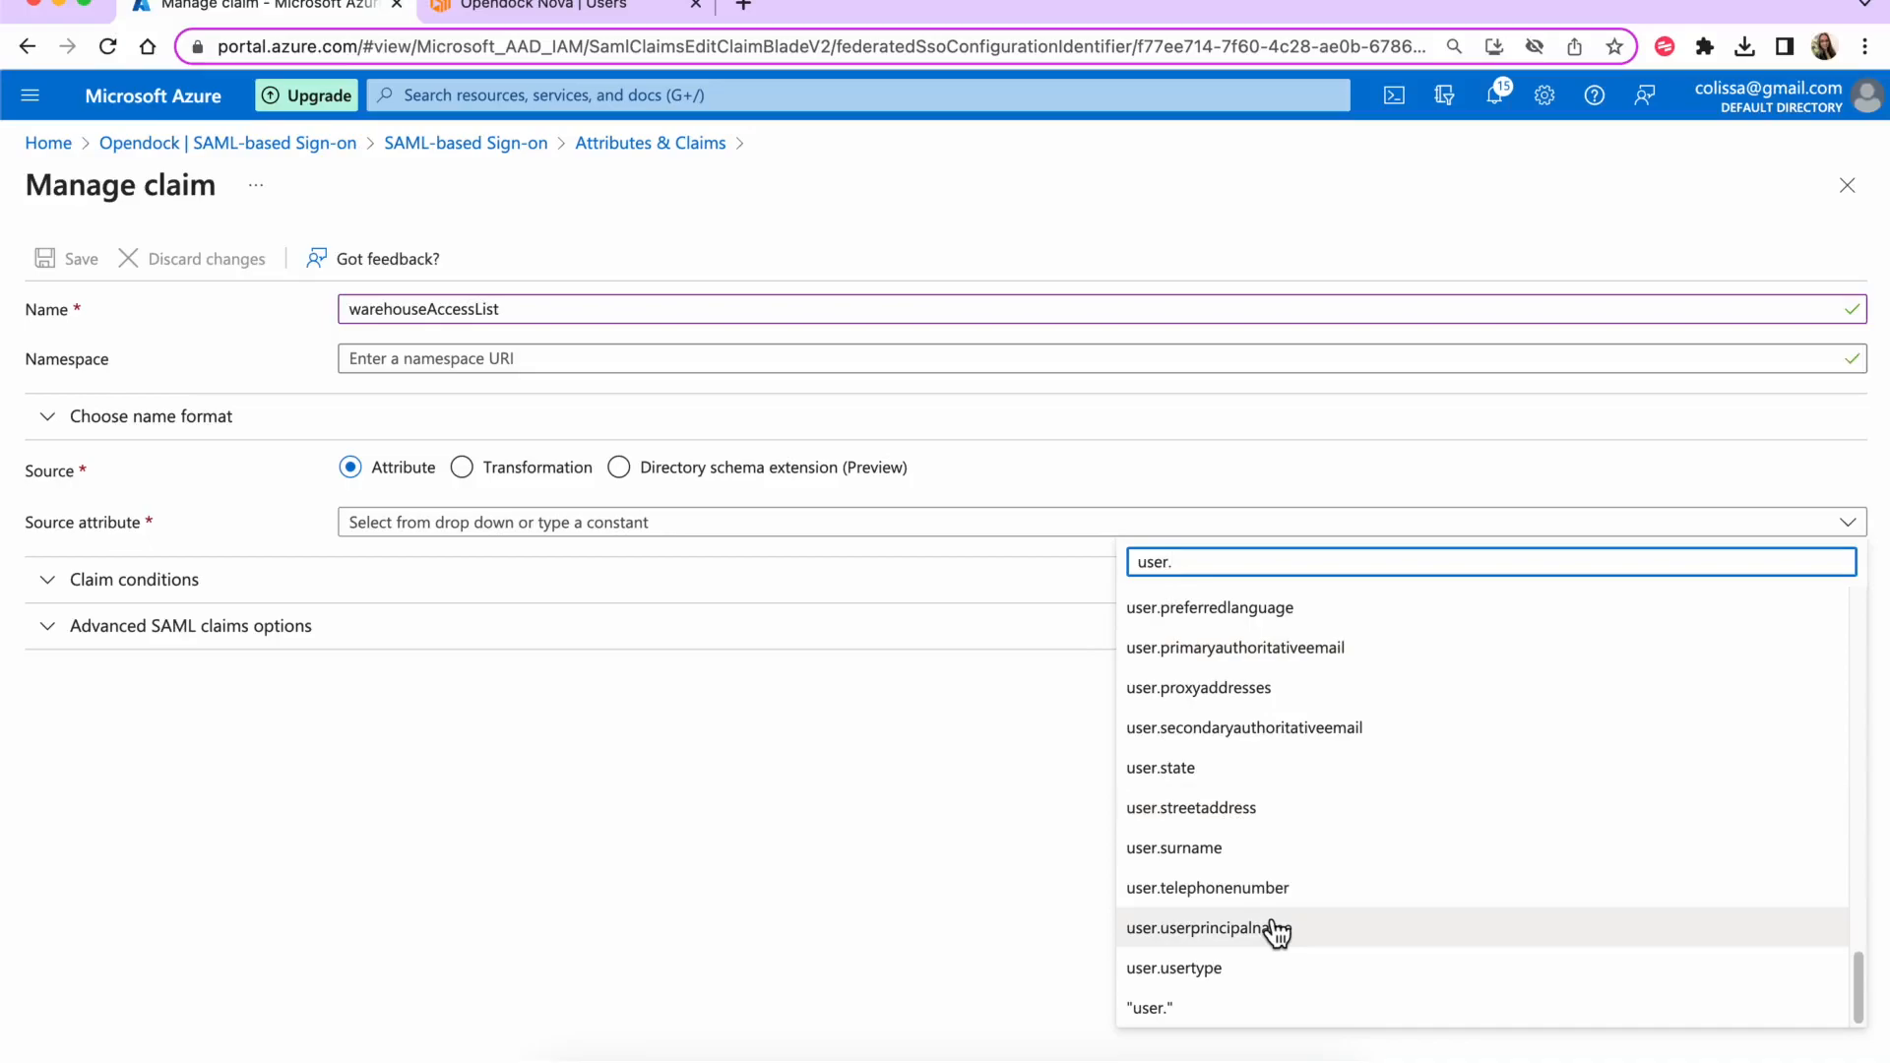
pyautogui.scroll(6, 1245, 807)
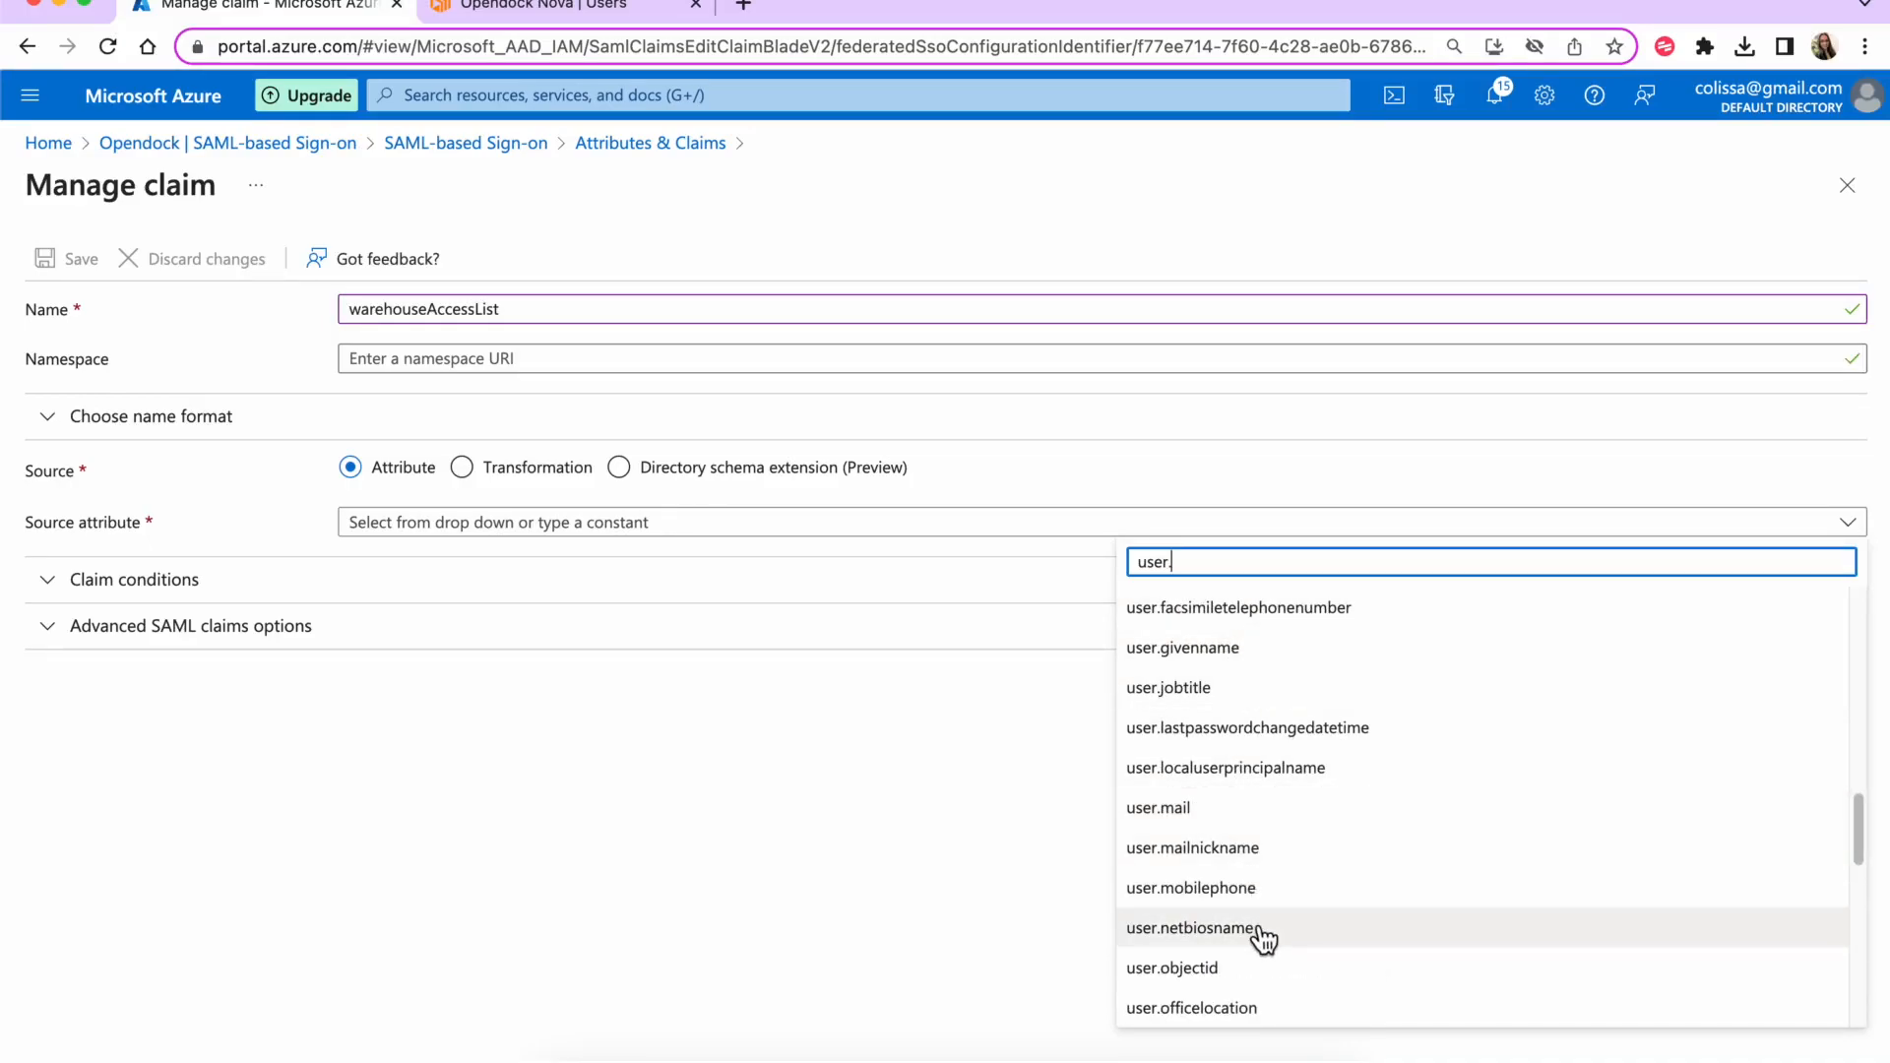
pyautogui.moveTo(1861, 824); pyautogui.dragTo(1861, 828)
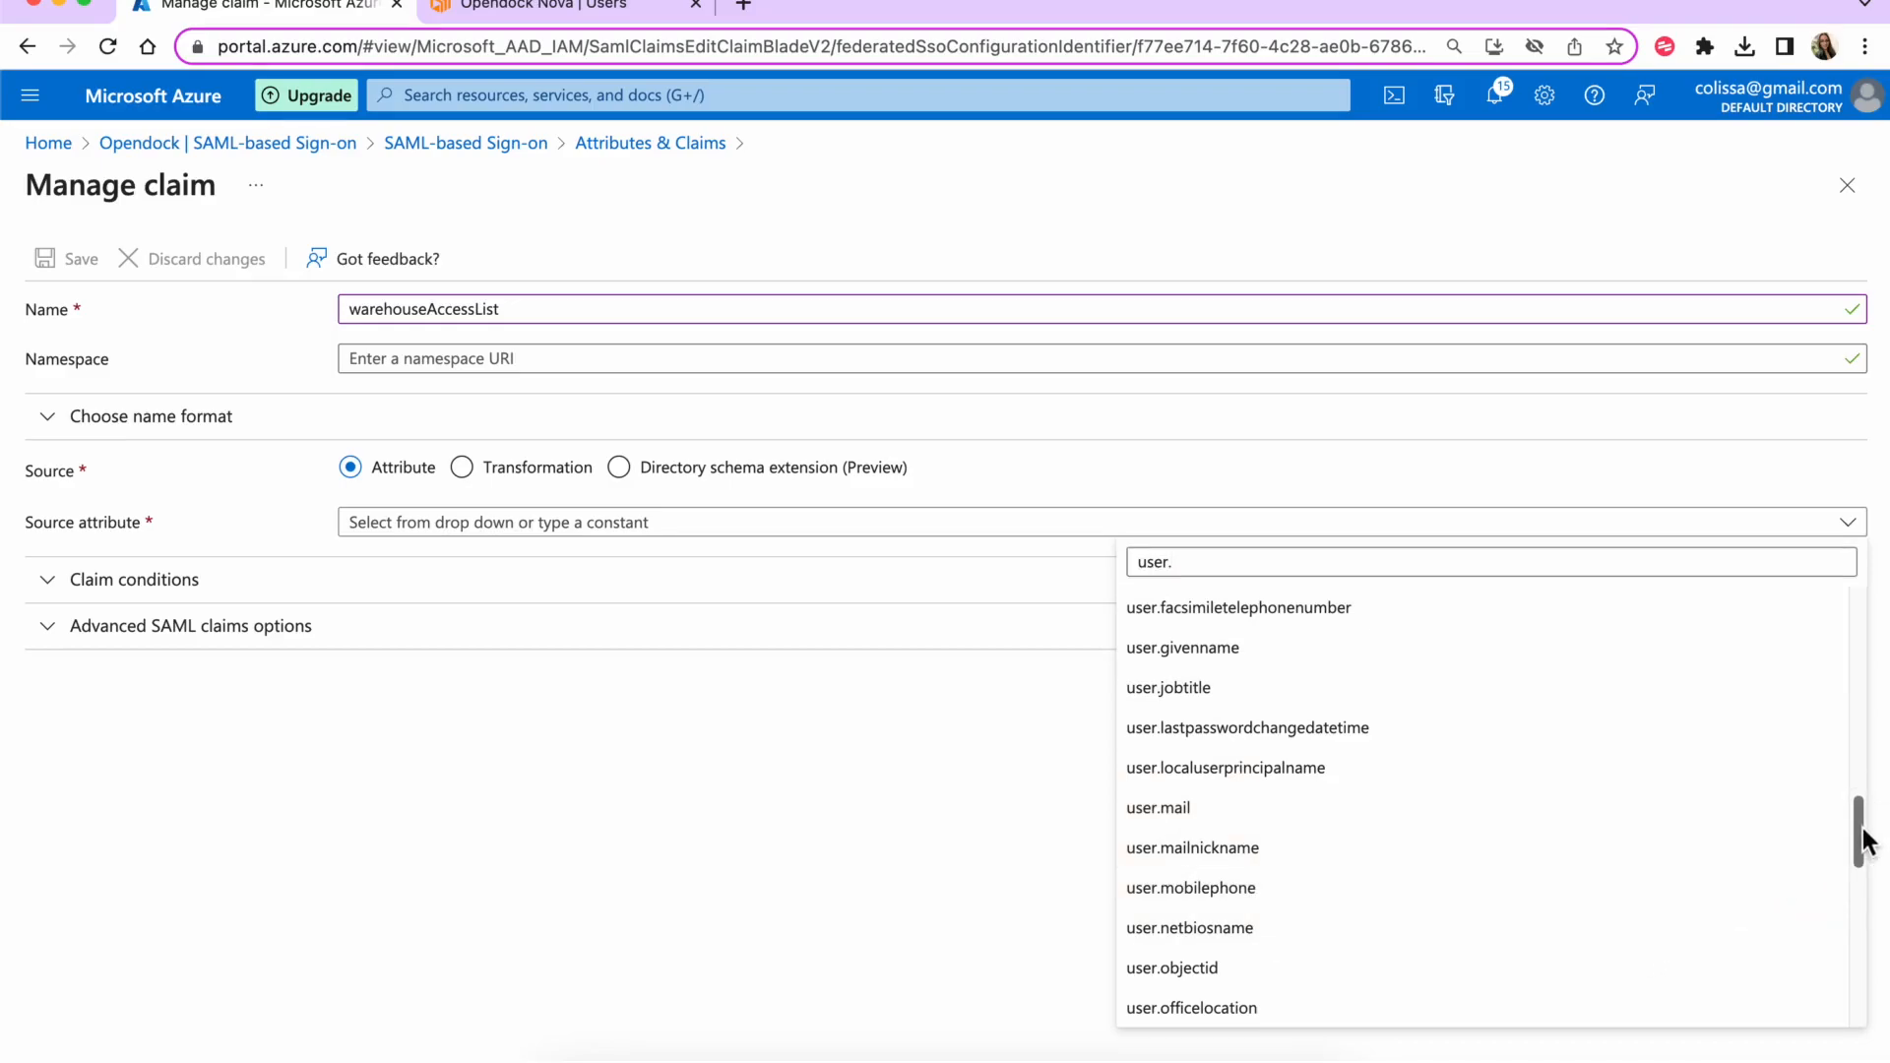
pyautogui.click(1331, 1019)
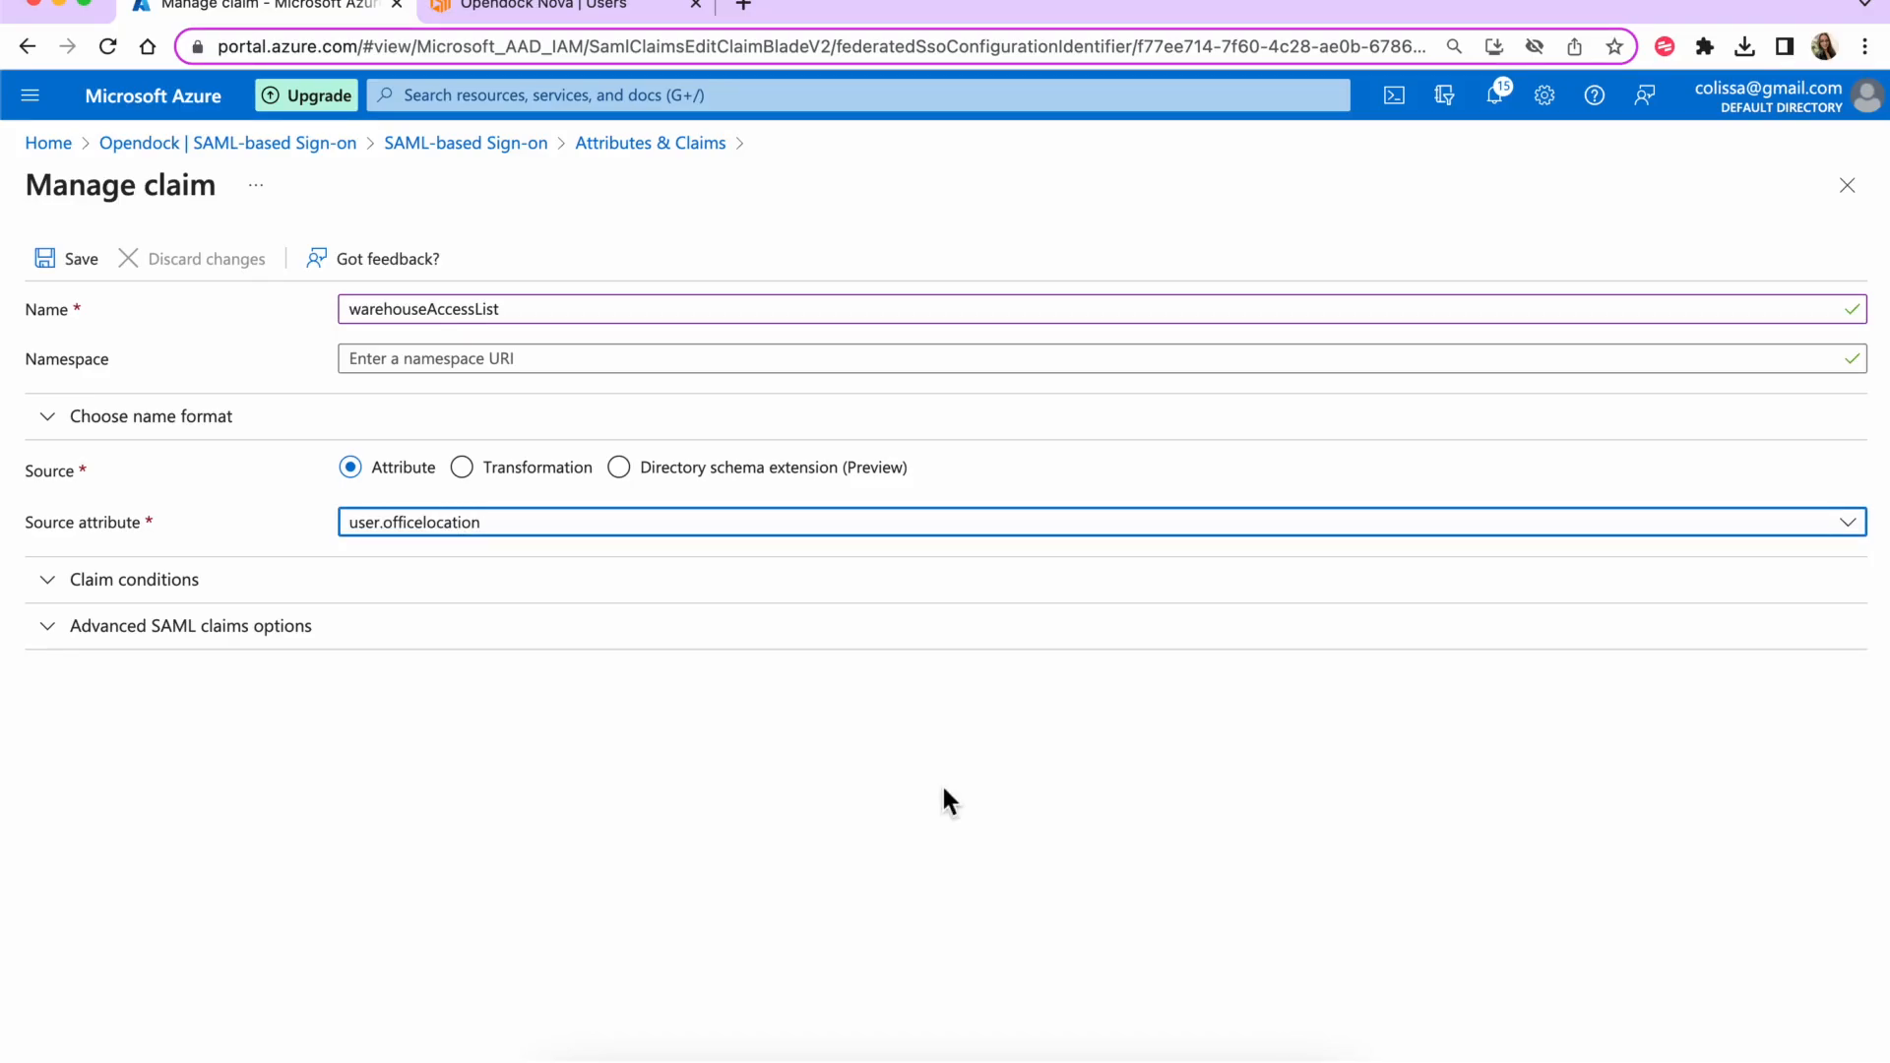
pyautogui.click(74, 262)
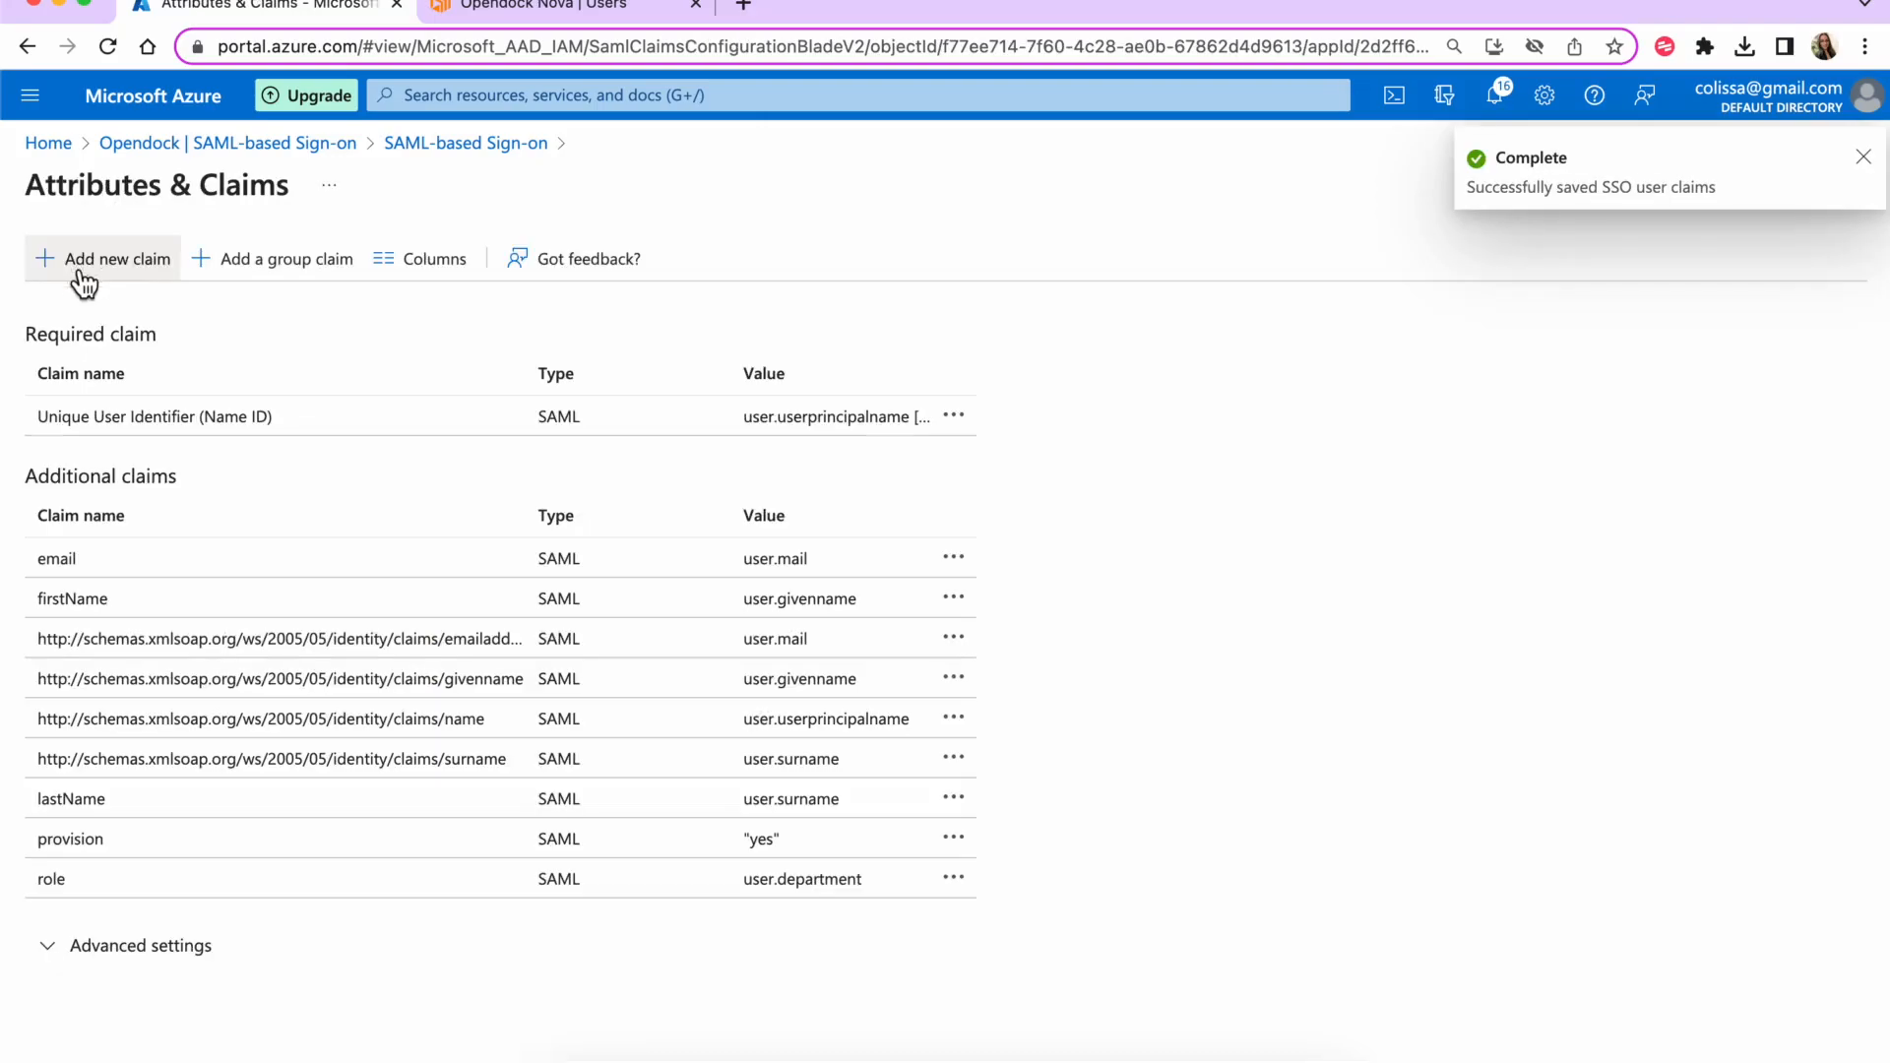
pyautogui.click(1862, 160)
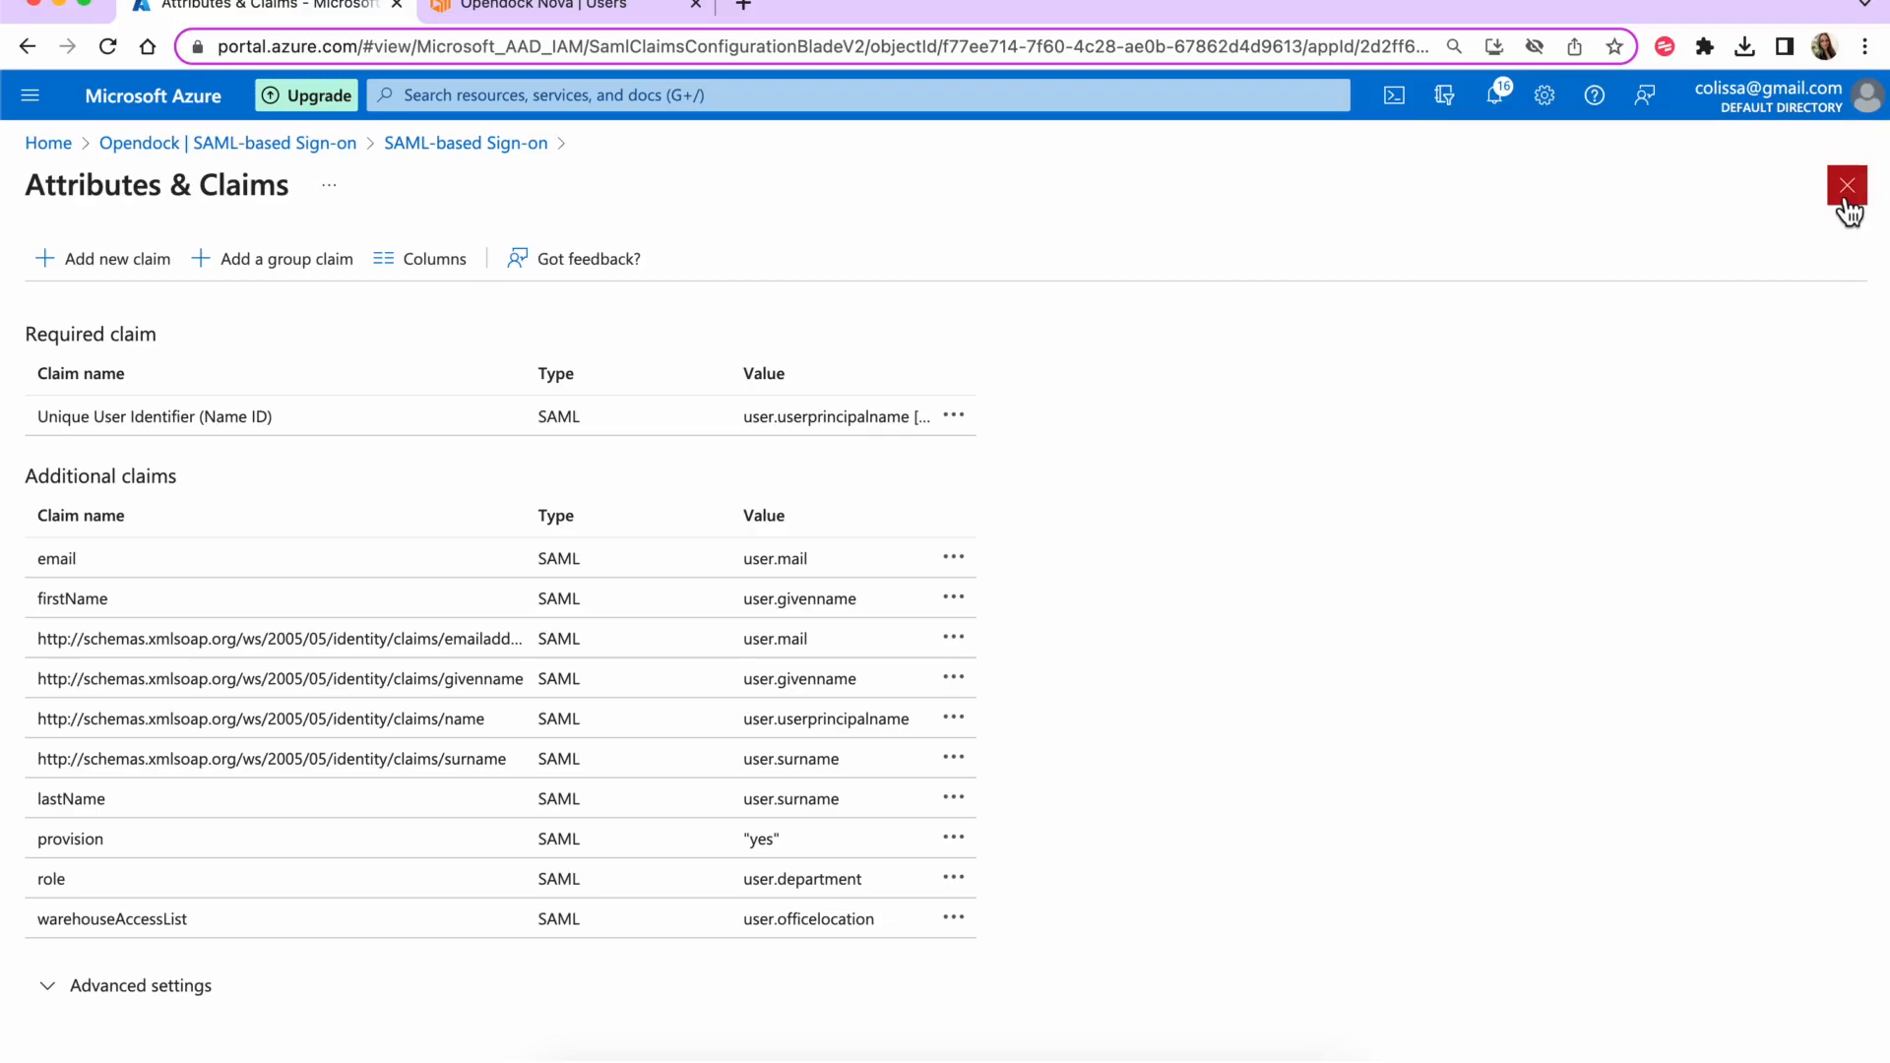
# - Leave the claims page and open the assigned user from Opendock's Users and groups
pyautogui.click(1844, 201)
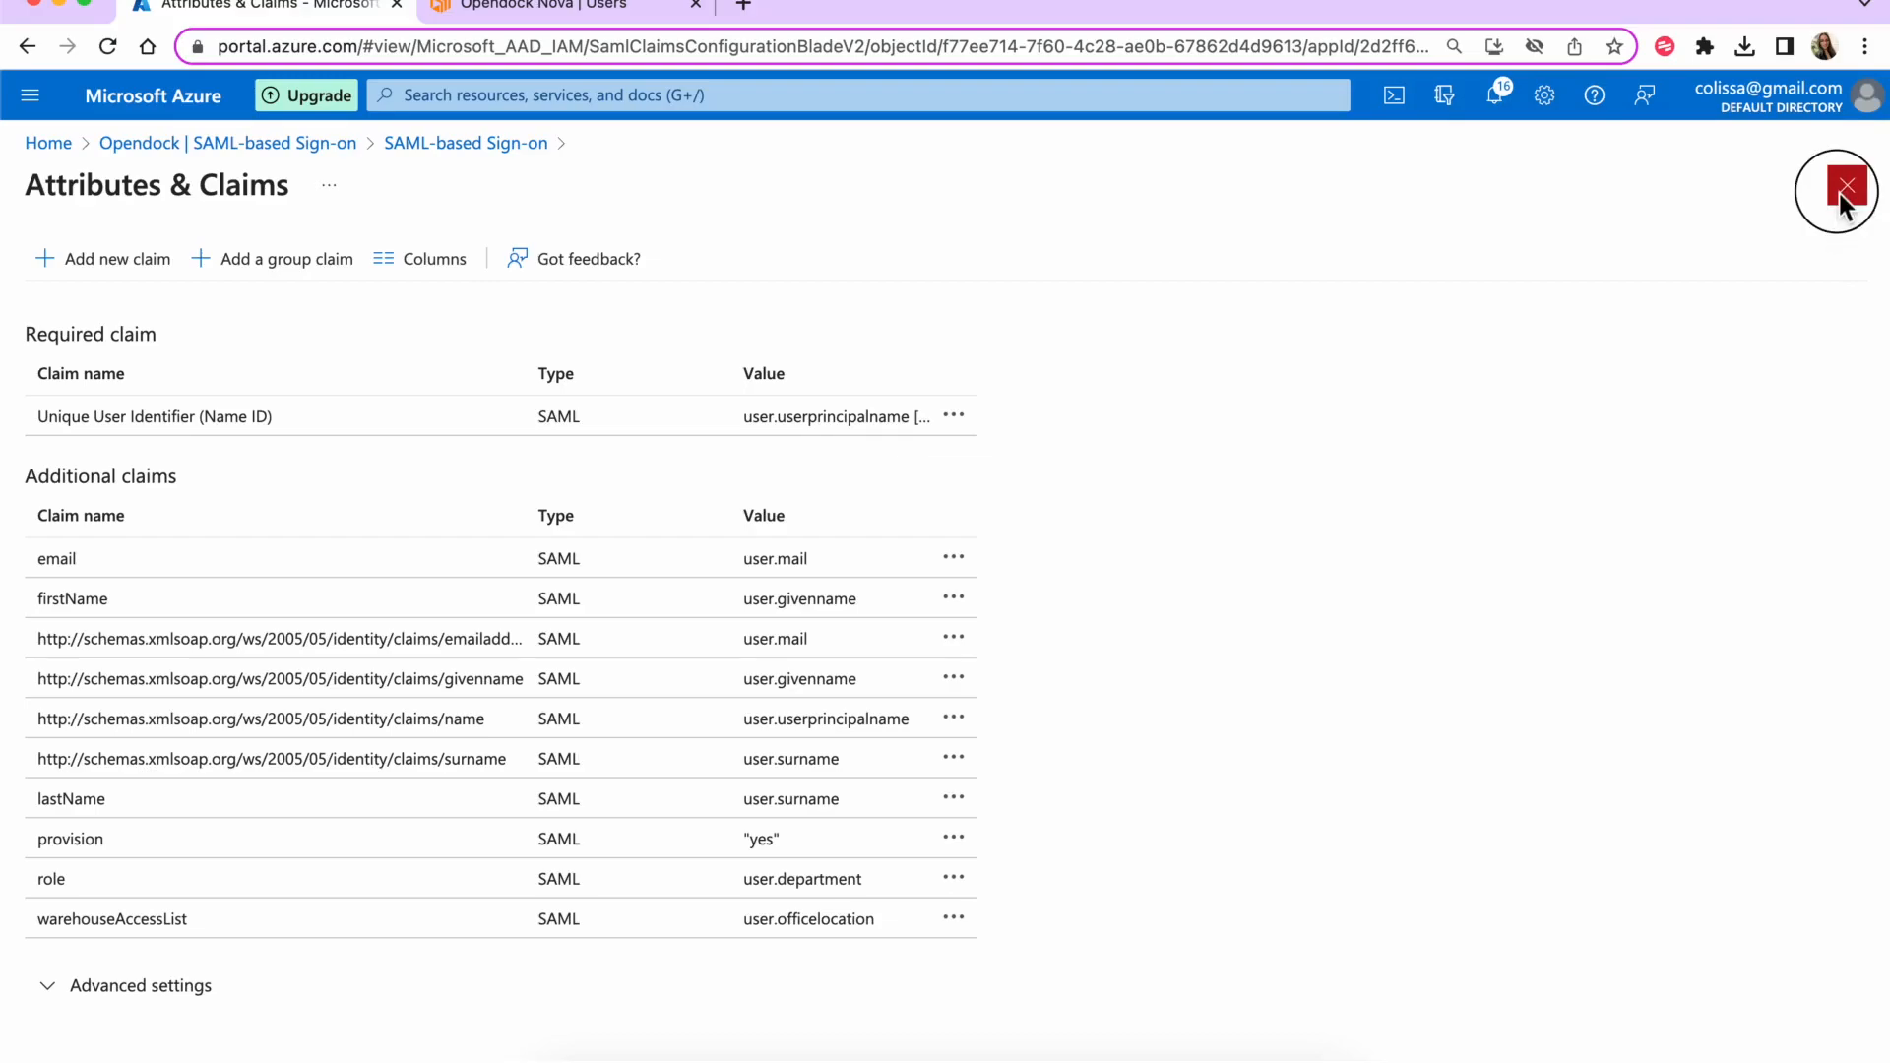
pyautogui.click(147, 579)
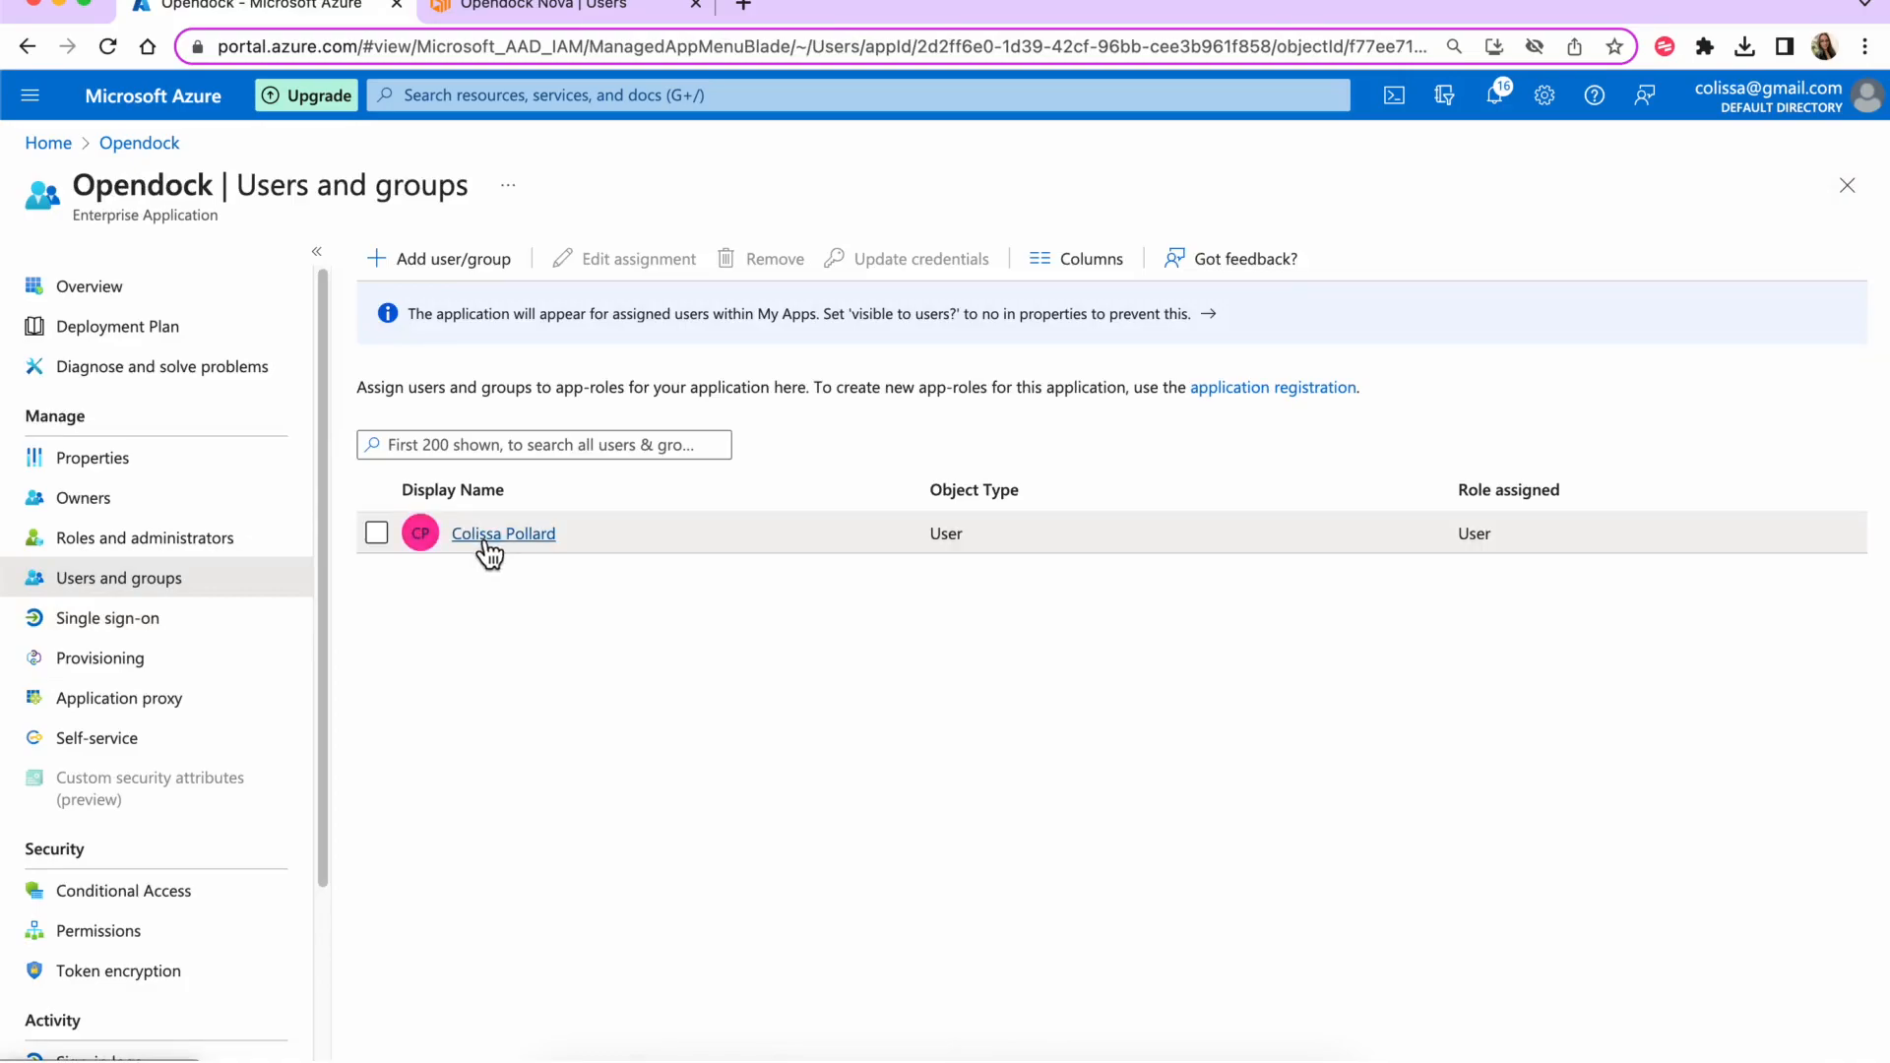
pyautogui.click(496, 558)
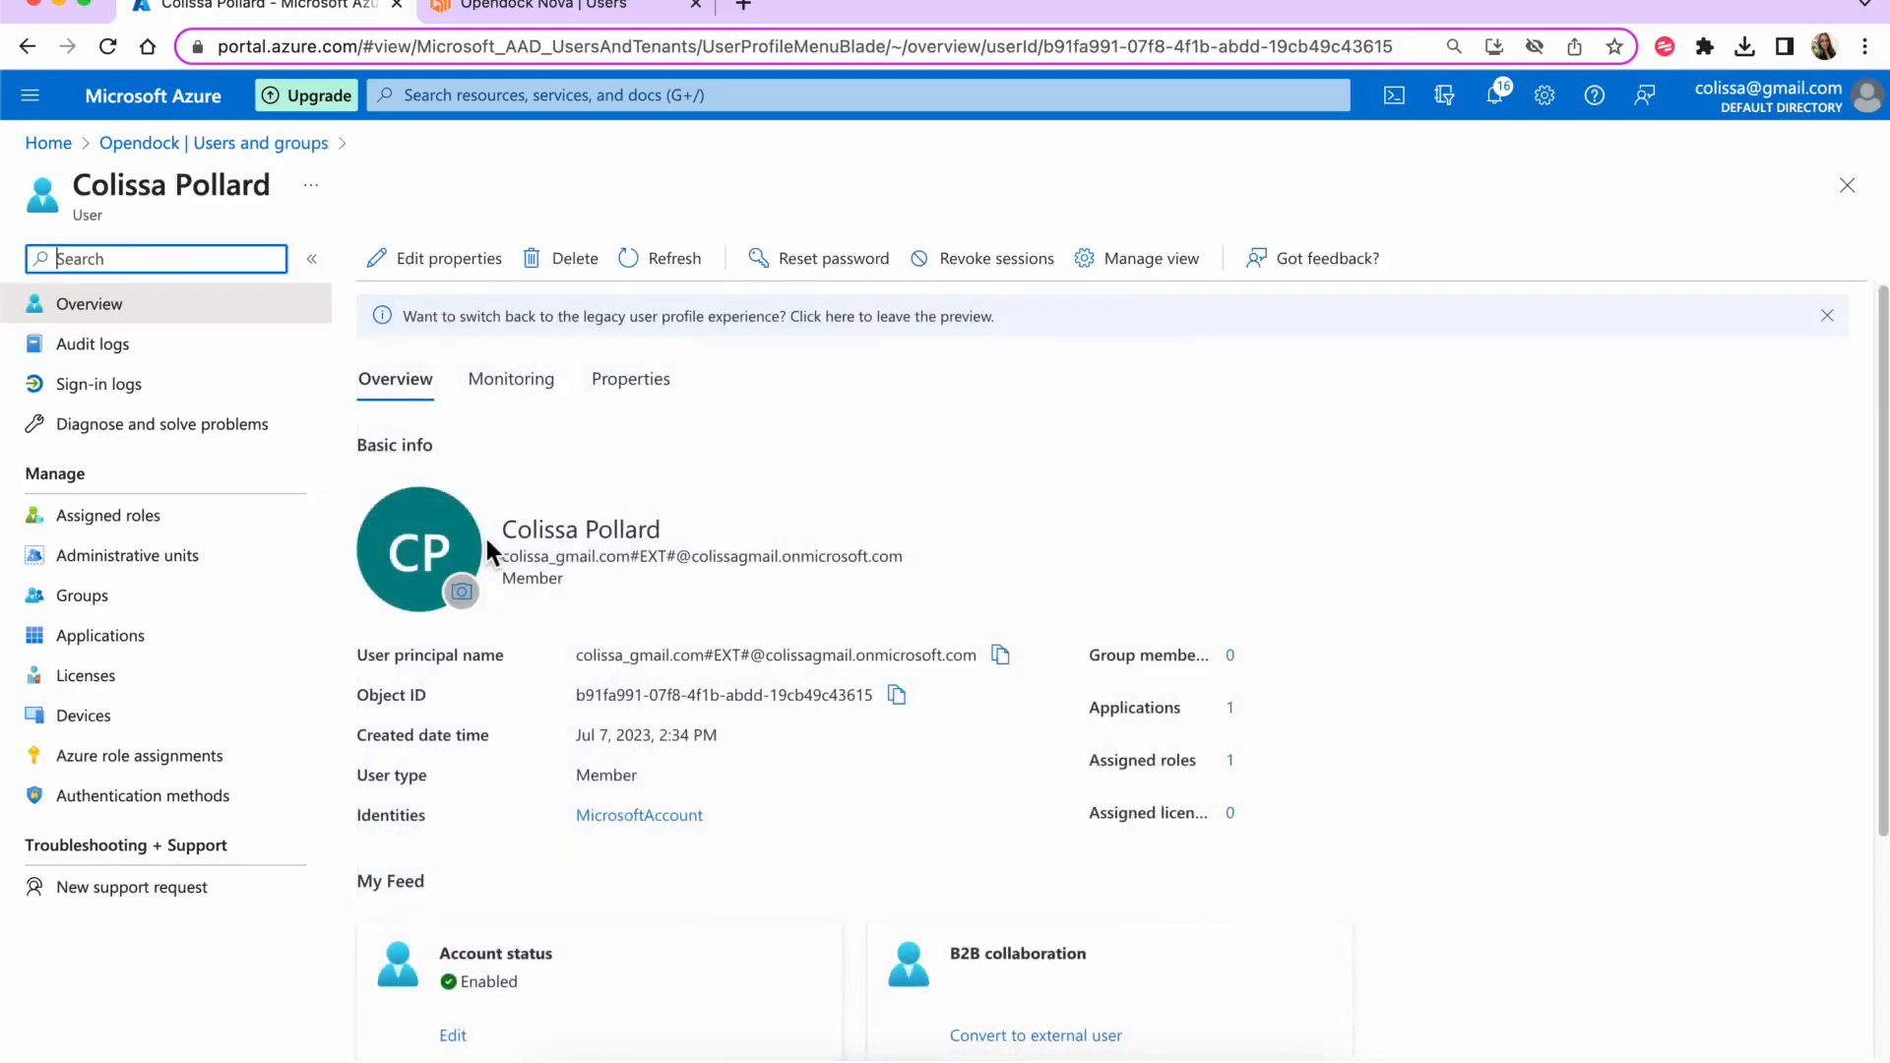
# - Edit the user's properties and put the cursor in the blank Office location field
pyautogui.click(427, 270)
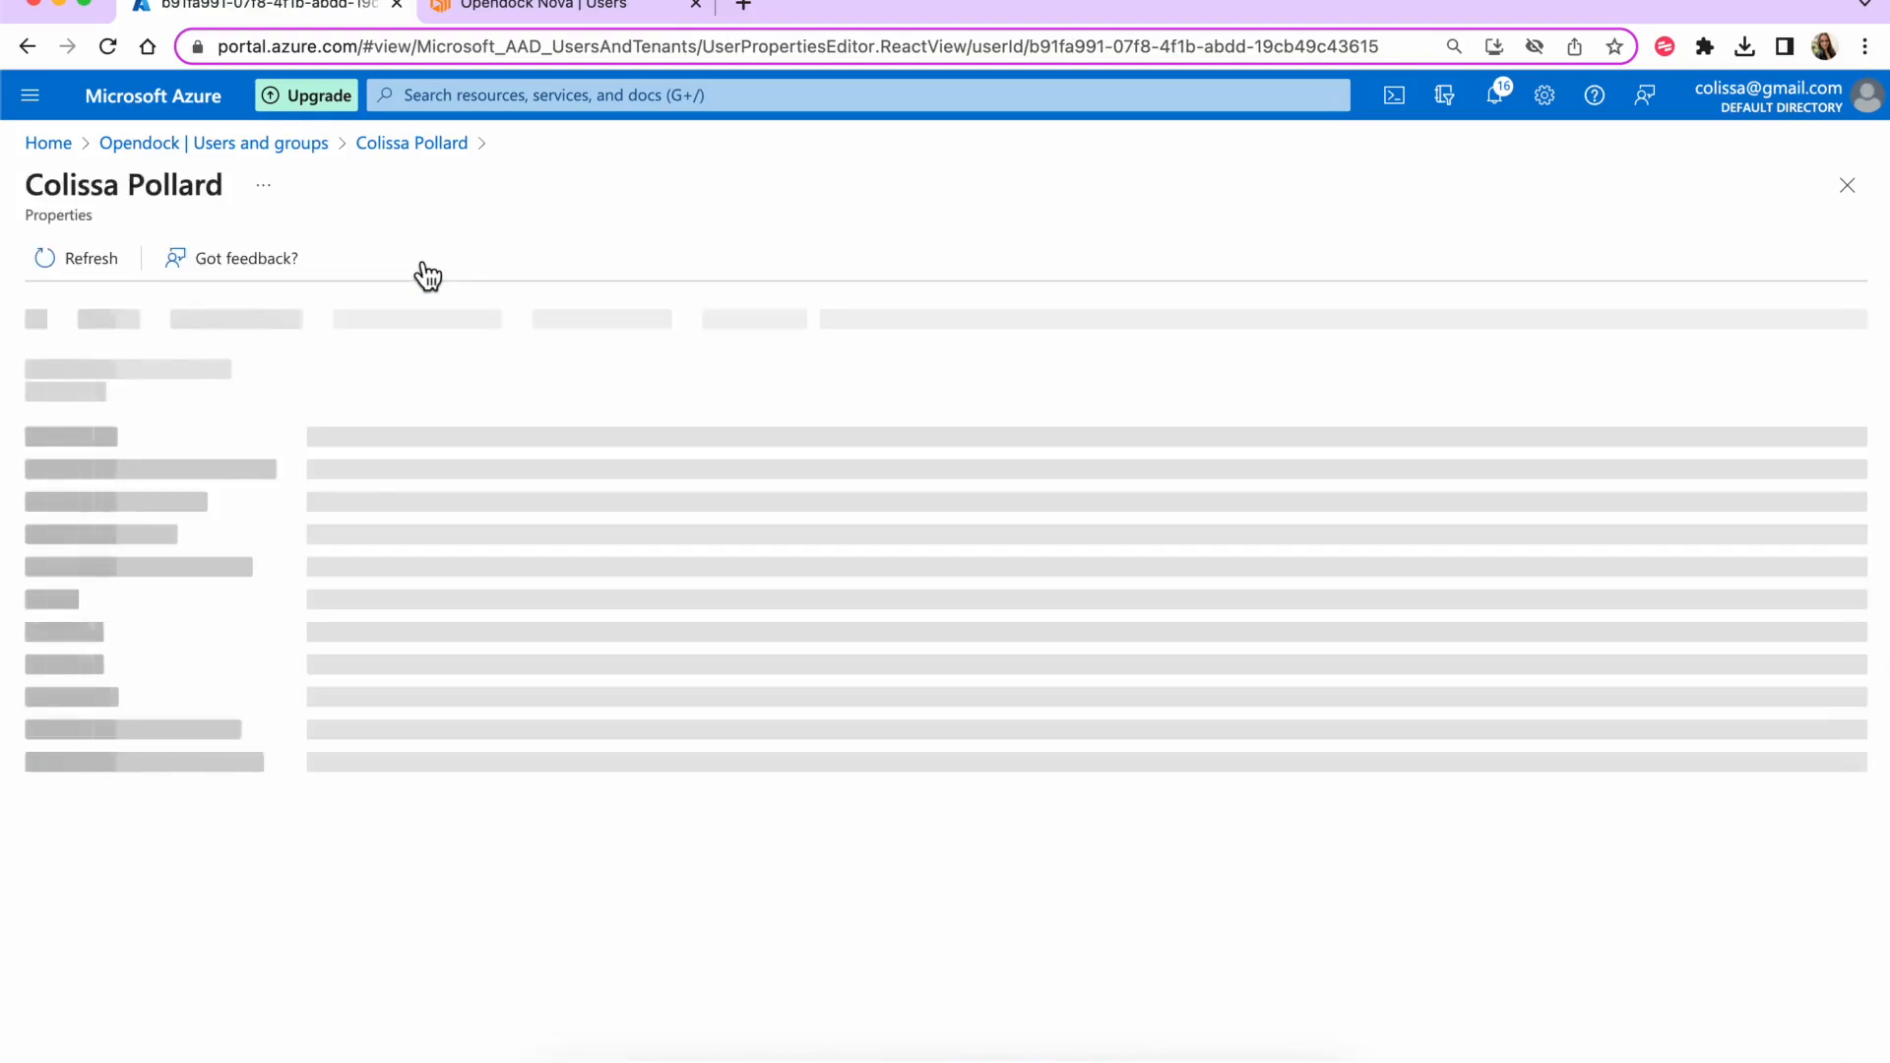
pyautogui.scroll(-10, 612, 443)
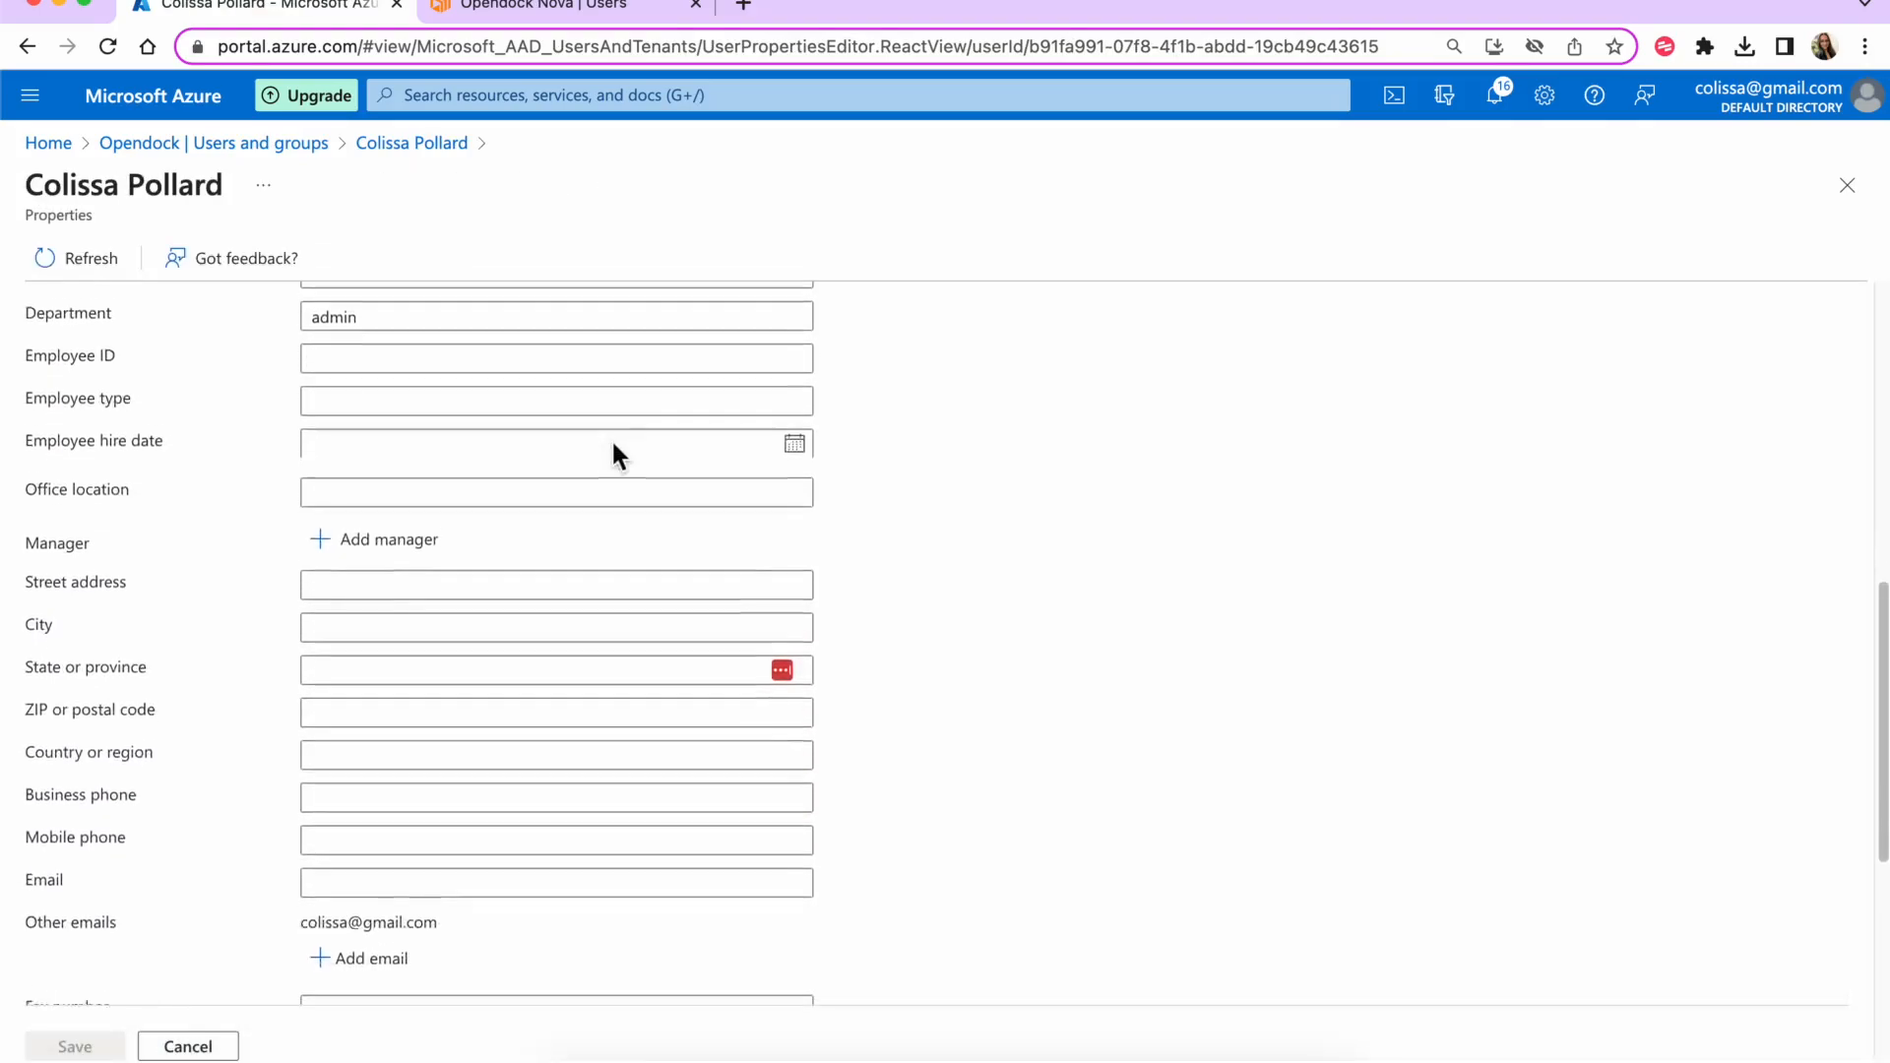
pyautogui.click(388, 450)
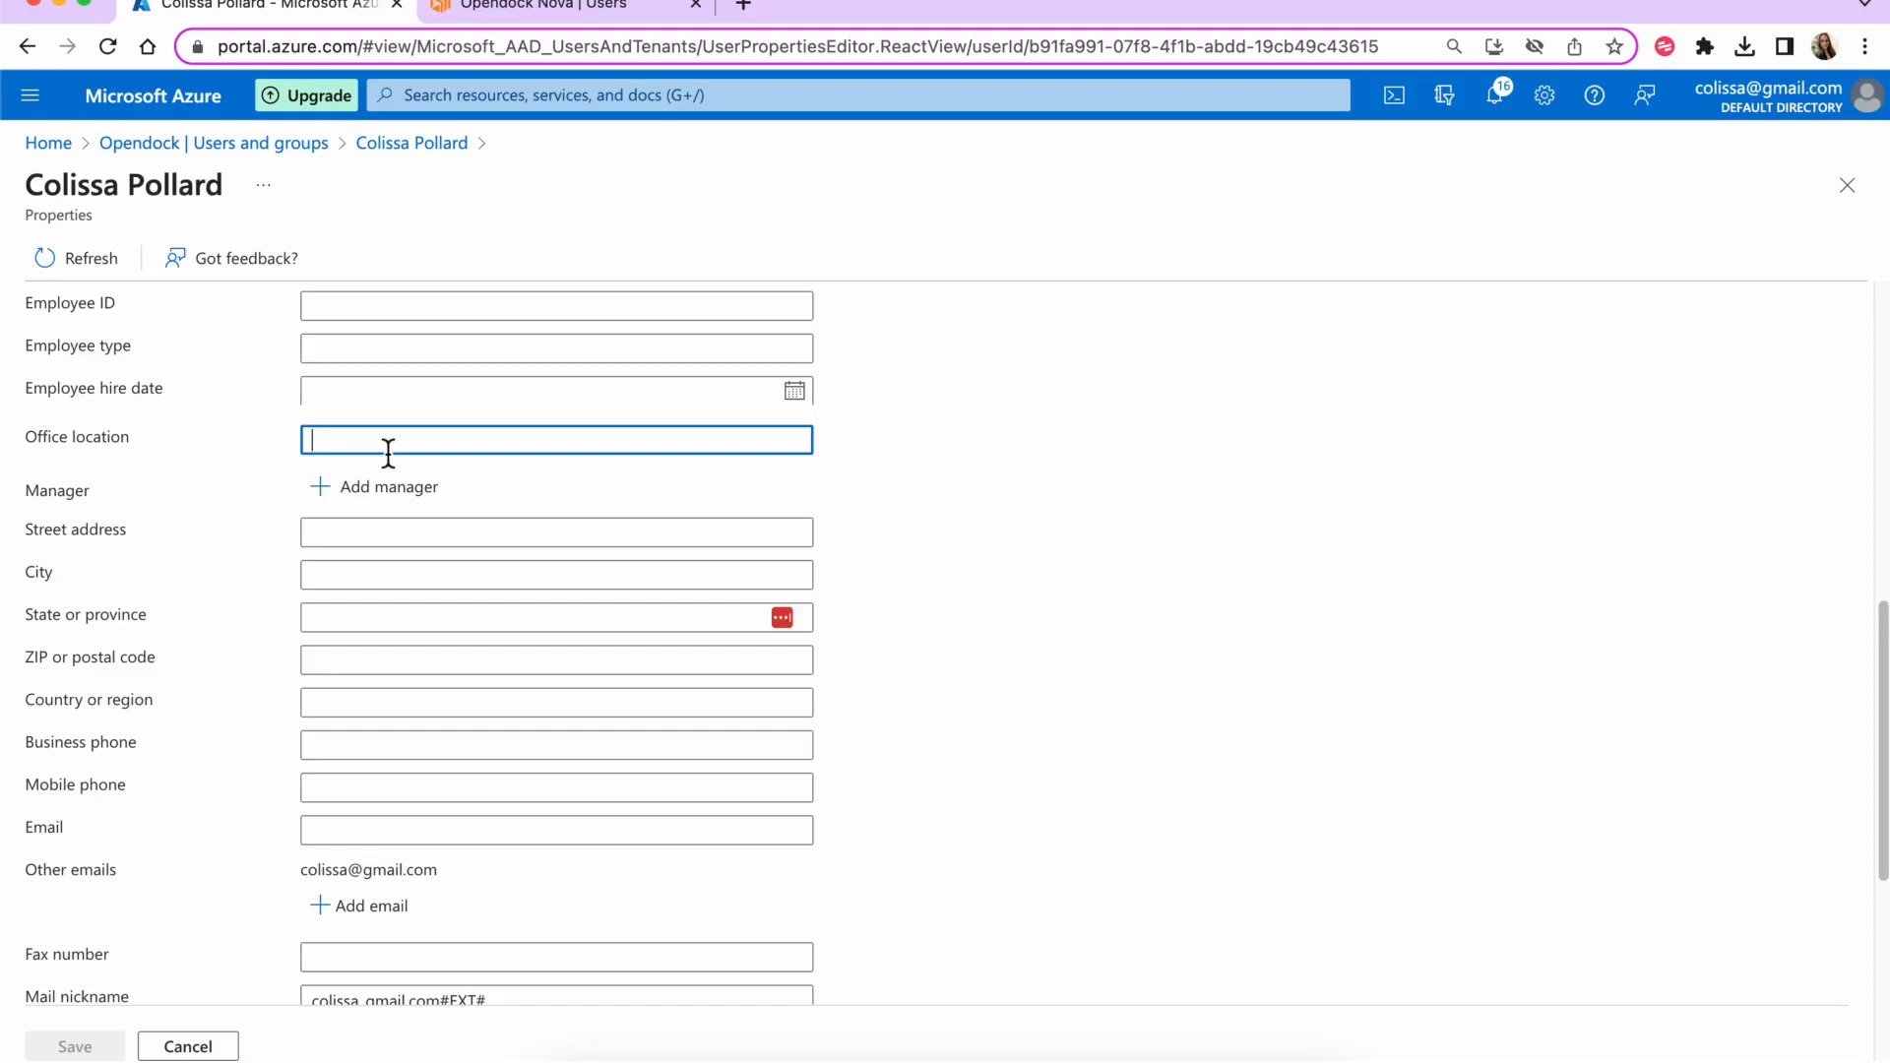
# - Copy the Chandler Facility - Do Not Use warehouse ID from its Opendock page URL
pyautogui.click(484, 10)
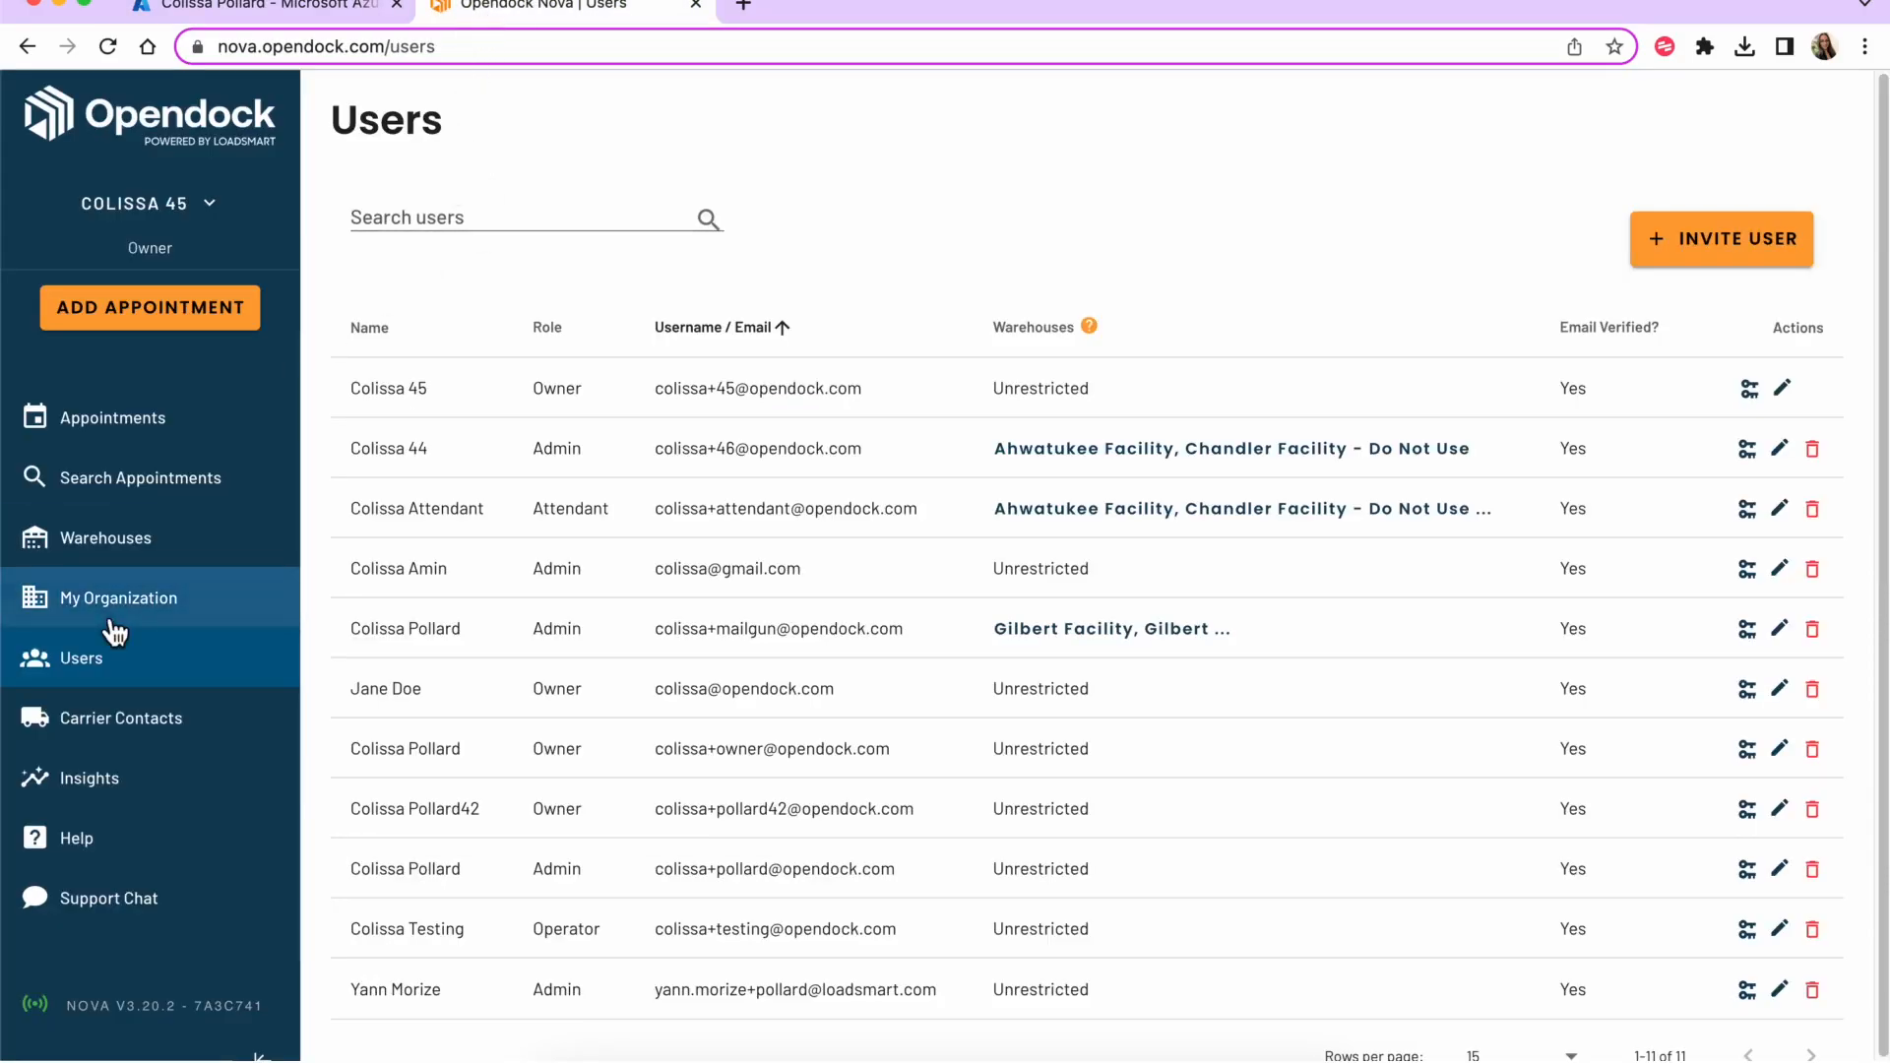
pyautogui.click(106, 541)
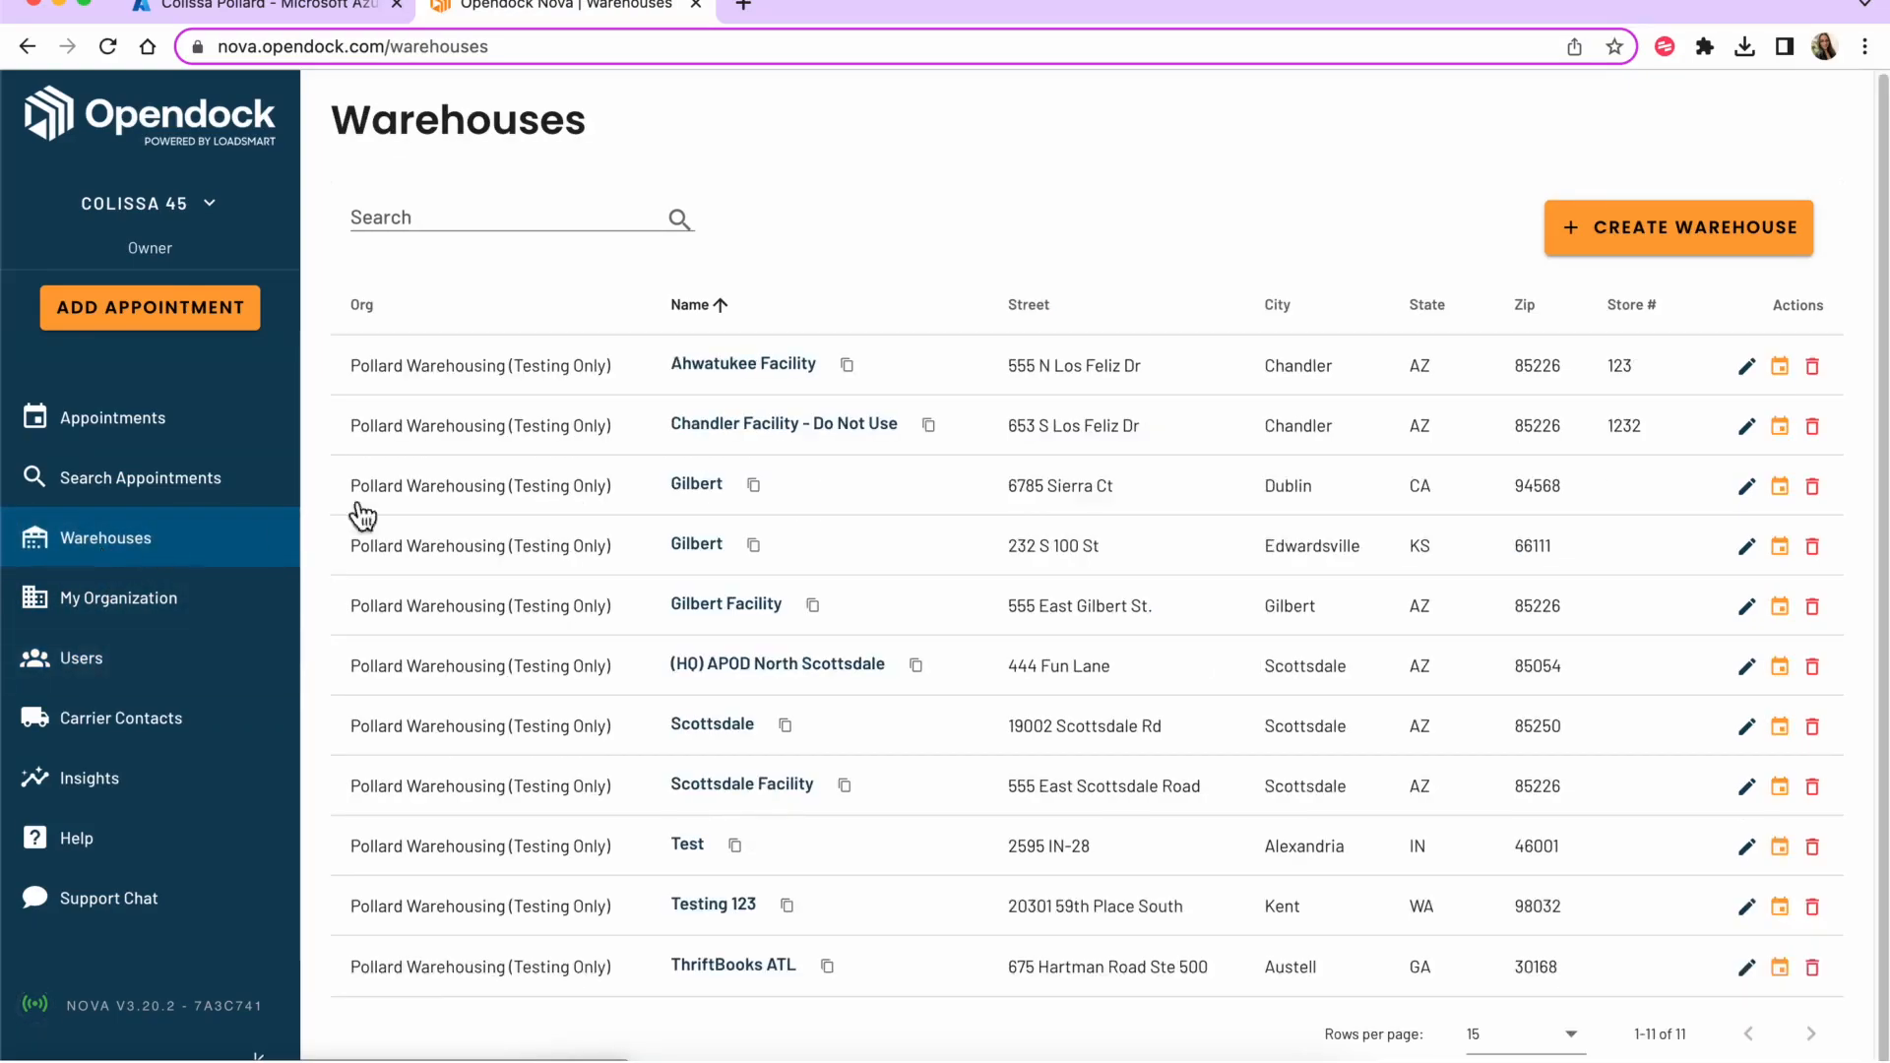
pyautogui.click(768, 429)
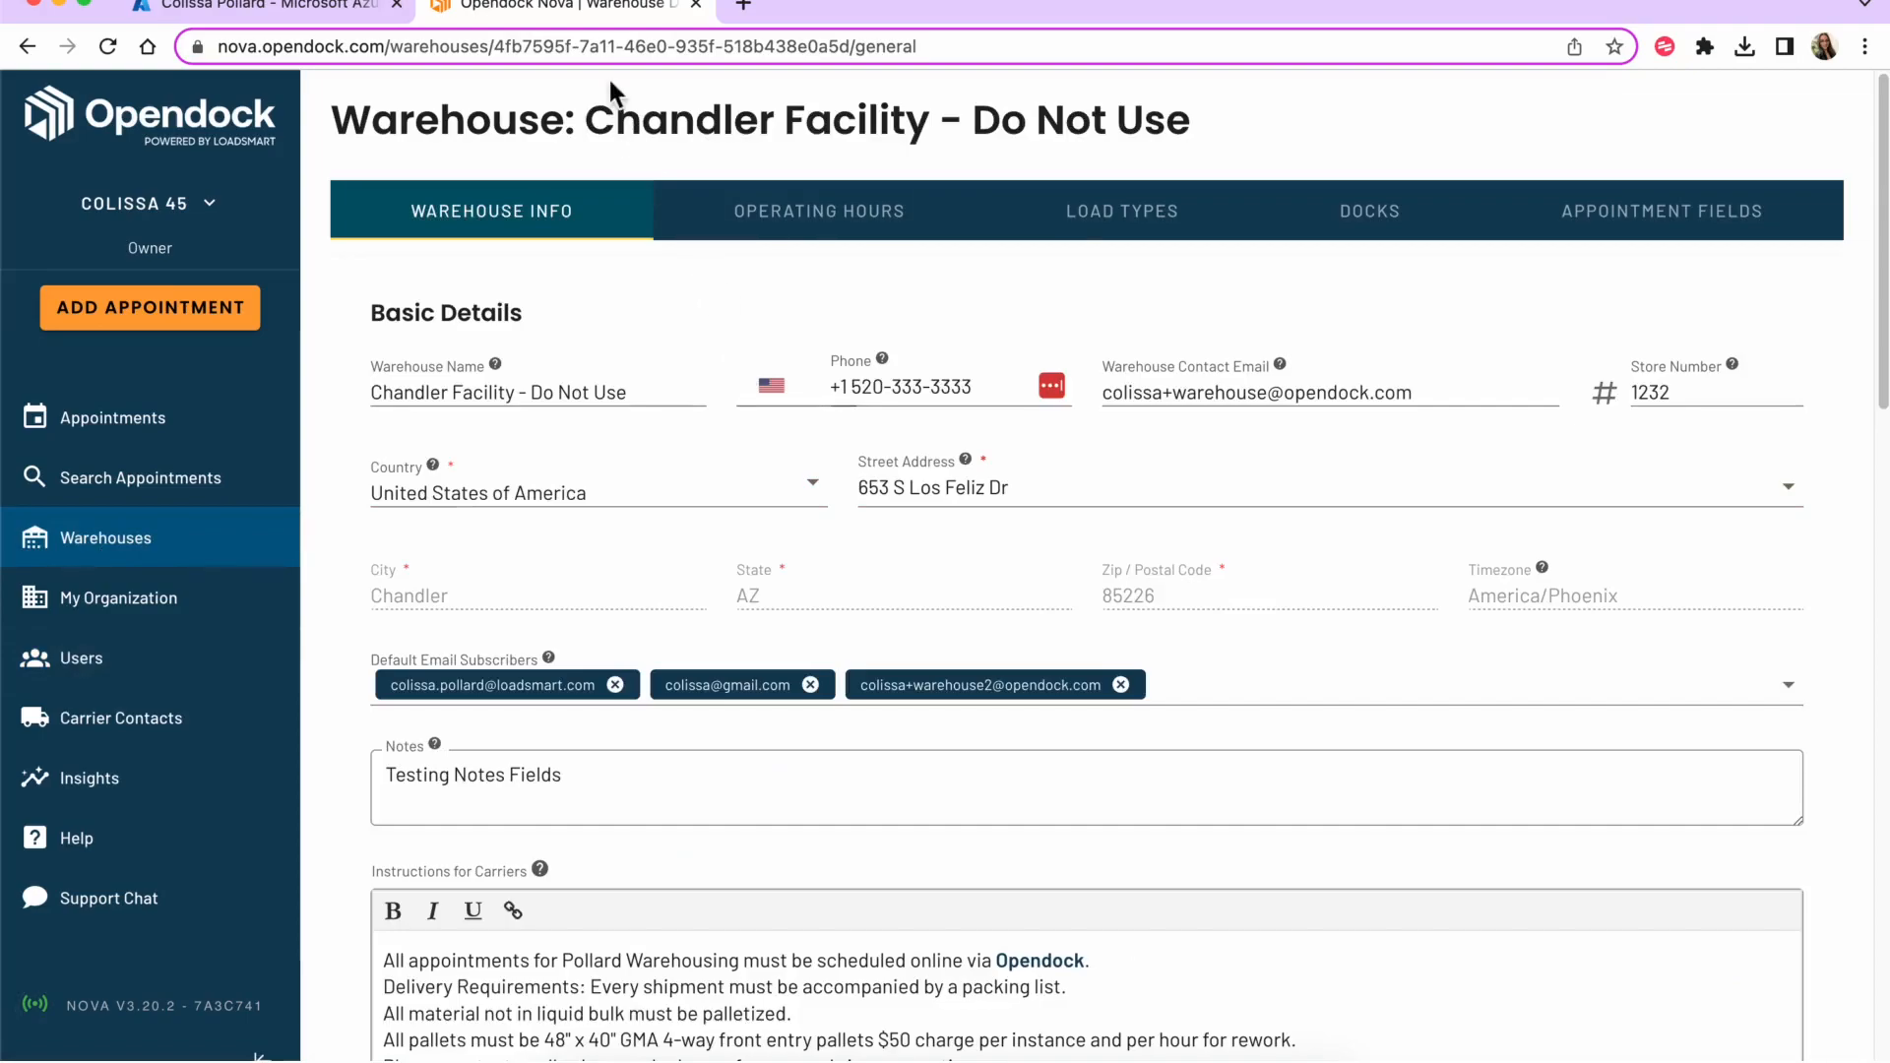
pyautogui.click(497, 46)
pyautogui.click(497, 47)
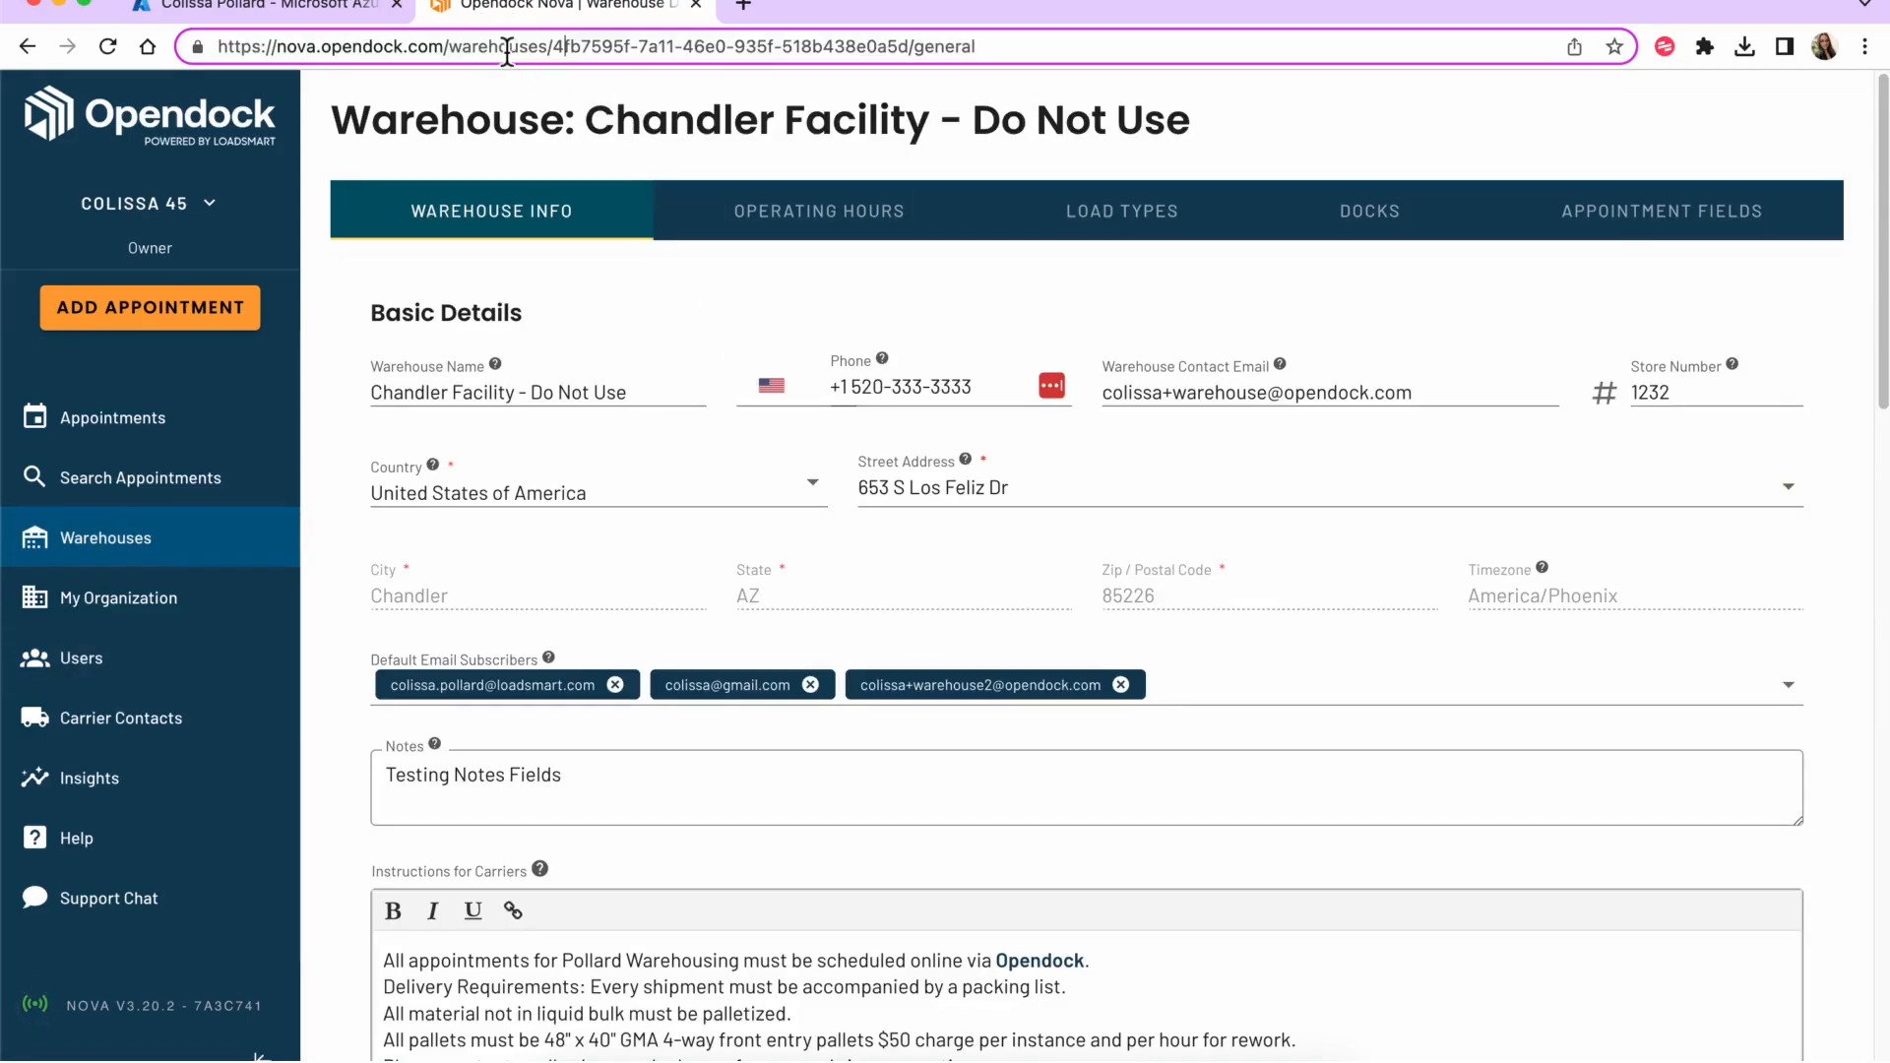
pyautogui.hotkey('shift', 'Right')
pyautogui.hotkey('shift', 'Right')
pyautogui.hotkey('shift', 'Right')
pyautogui.hotkey('shift', 'Right')
pyautogui.hotkey('shift', 'Right')
pyautogui.hotkey('shift', 'Right')
pyautogui.hotkey('shift', 'Right')
pyautogui.hotkey('shift', 'Right')
pyautogui.hotkey('shift', 'Right')
pyautogui.hotkey('shift', 'Right')
pyautogui.hotkey('shift', 'Right')
pyautogui.hotkey('shift', 'Right')
pyautogui.hotkey('shift', 'Right')
pyautogui.hotkey('shift', 'Right')
pyautogui.hotkey('shift', 'Right')
pyautogui.hotkey('shift', 'Right')
pyautogui.hotkey('shift', 'Right')
pyautogui.hotkey('shift', 'Right')
pyautogui.hotkey('shift', 'Right')
pyautogui.hotkey('shift', 'Right')
pyautogui.hotkey('shift', 'Right')
pyautogui.hotkey('shift', 'Right')
pyautogui.hotkey('shift', 'Right')
pyautogui.hotkey('shift', 'Right')
pyautogui.hotkey('shift', 'Right')
pyautogui.hotkey('shift', 'Right')
pyautogui.hotkey('shift', 'Right')
pyautogui.hotkey('shift', 'Right')
pyautogui.hotkey('shift', 'Right')
pyautogui.hotkey('shift', 'Right')
pyautogui.hotkey('shift', 'Right')
pyautogui.hotkey('shift', 'Right')
pyautogui.hotkey('shift', 'Right')
pyautogui.press('super+c')
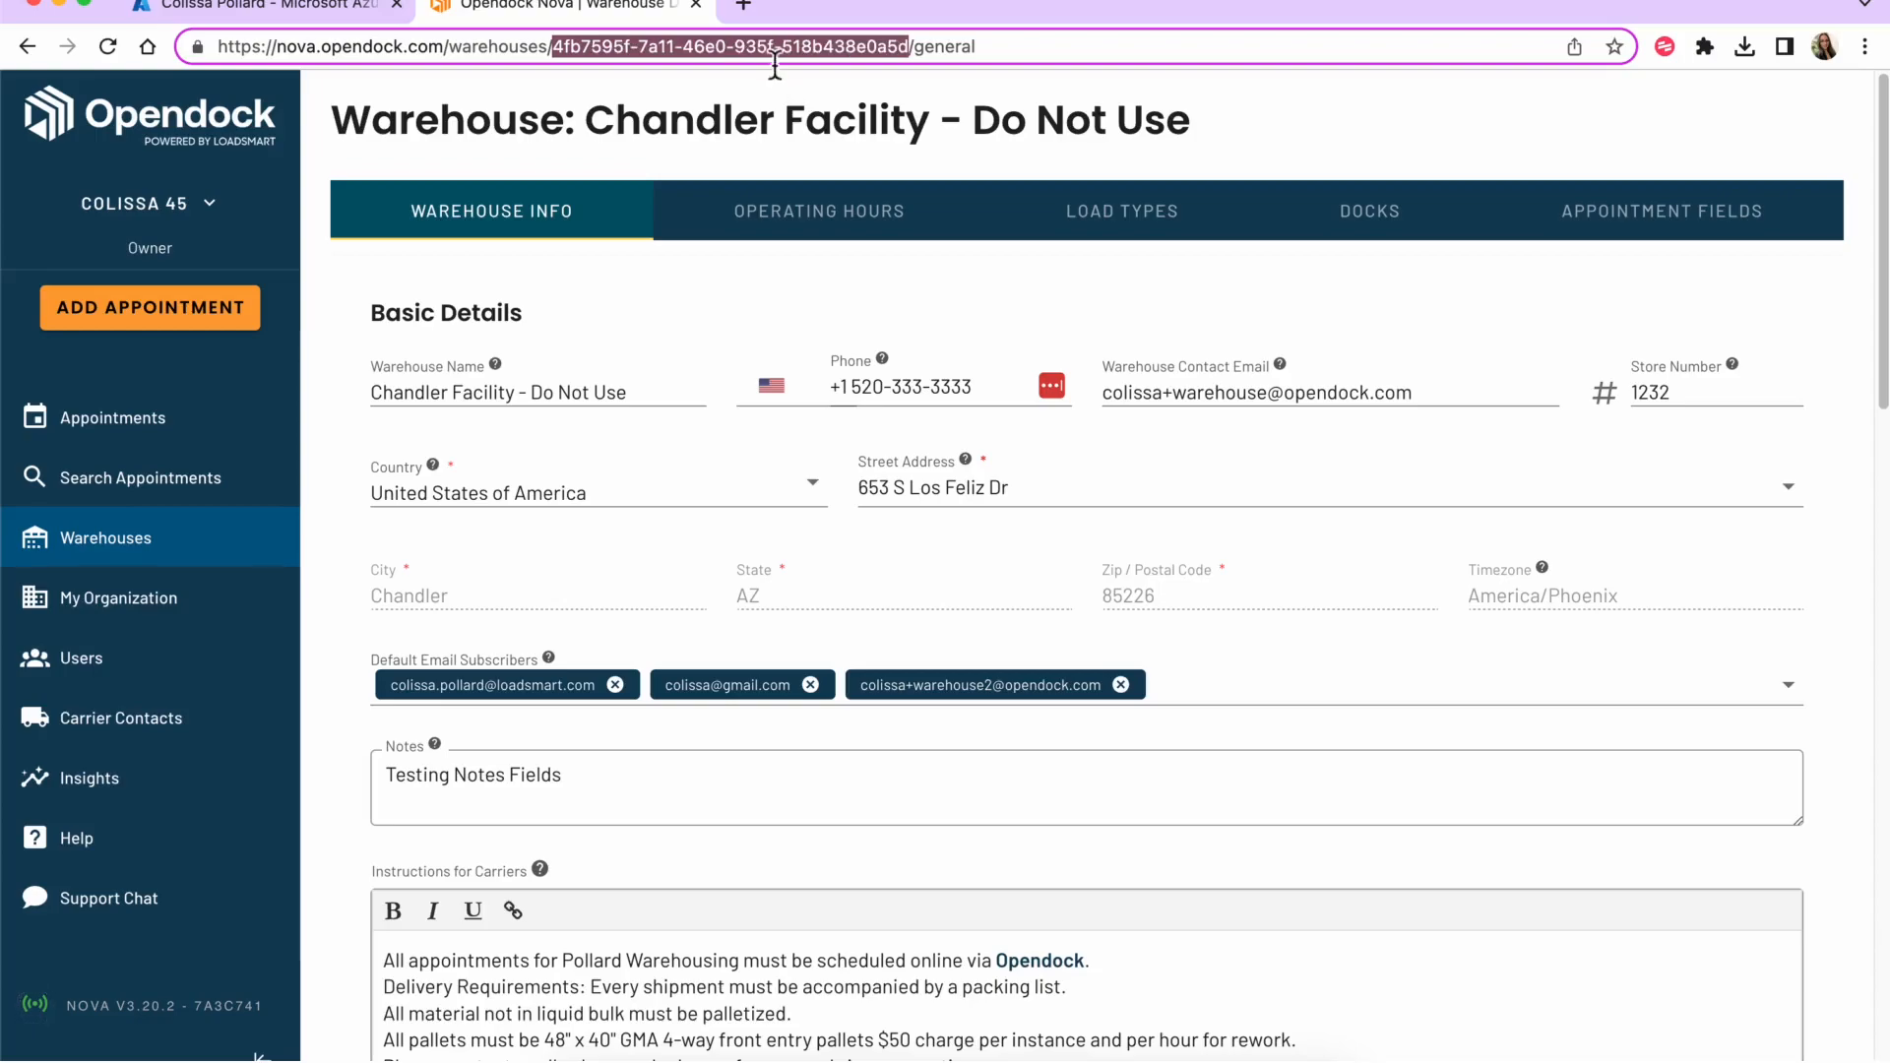
pyautogui.rightClick(771, 46)
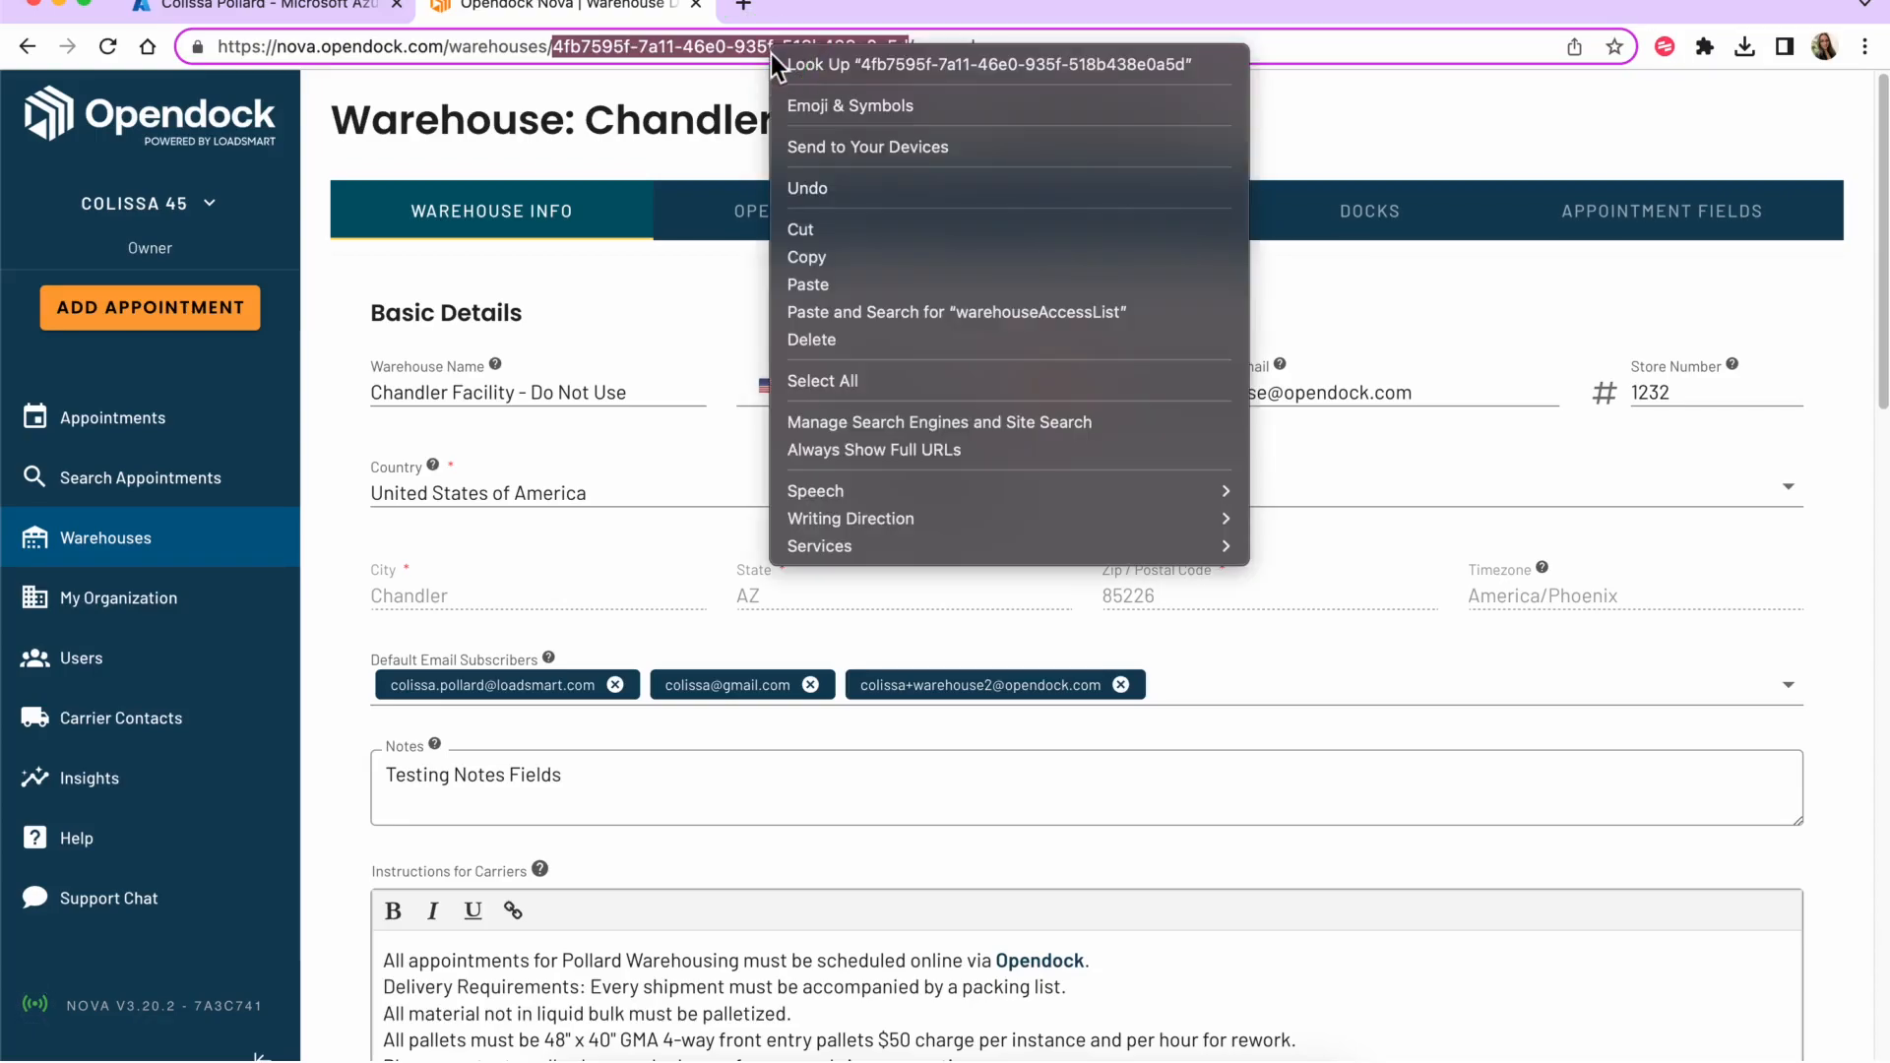
pyautogui.click(816, 256)
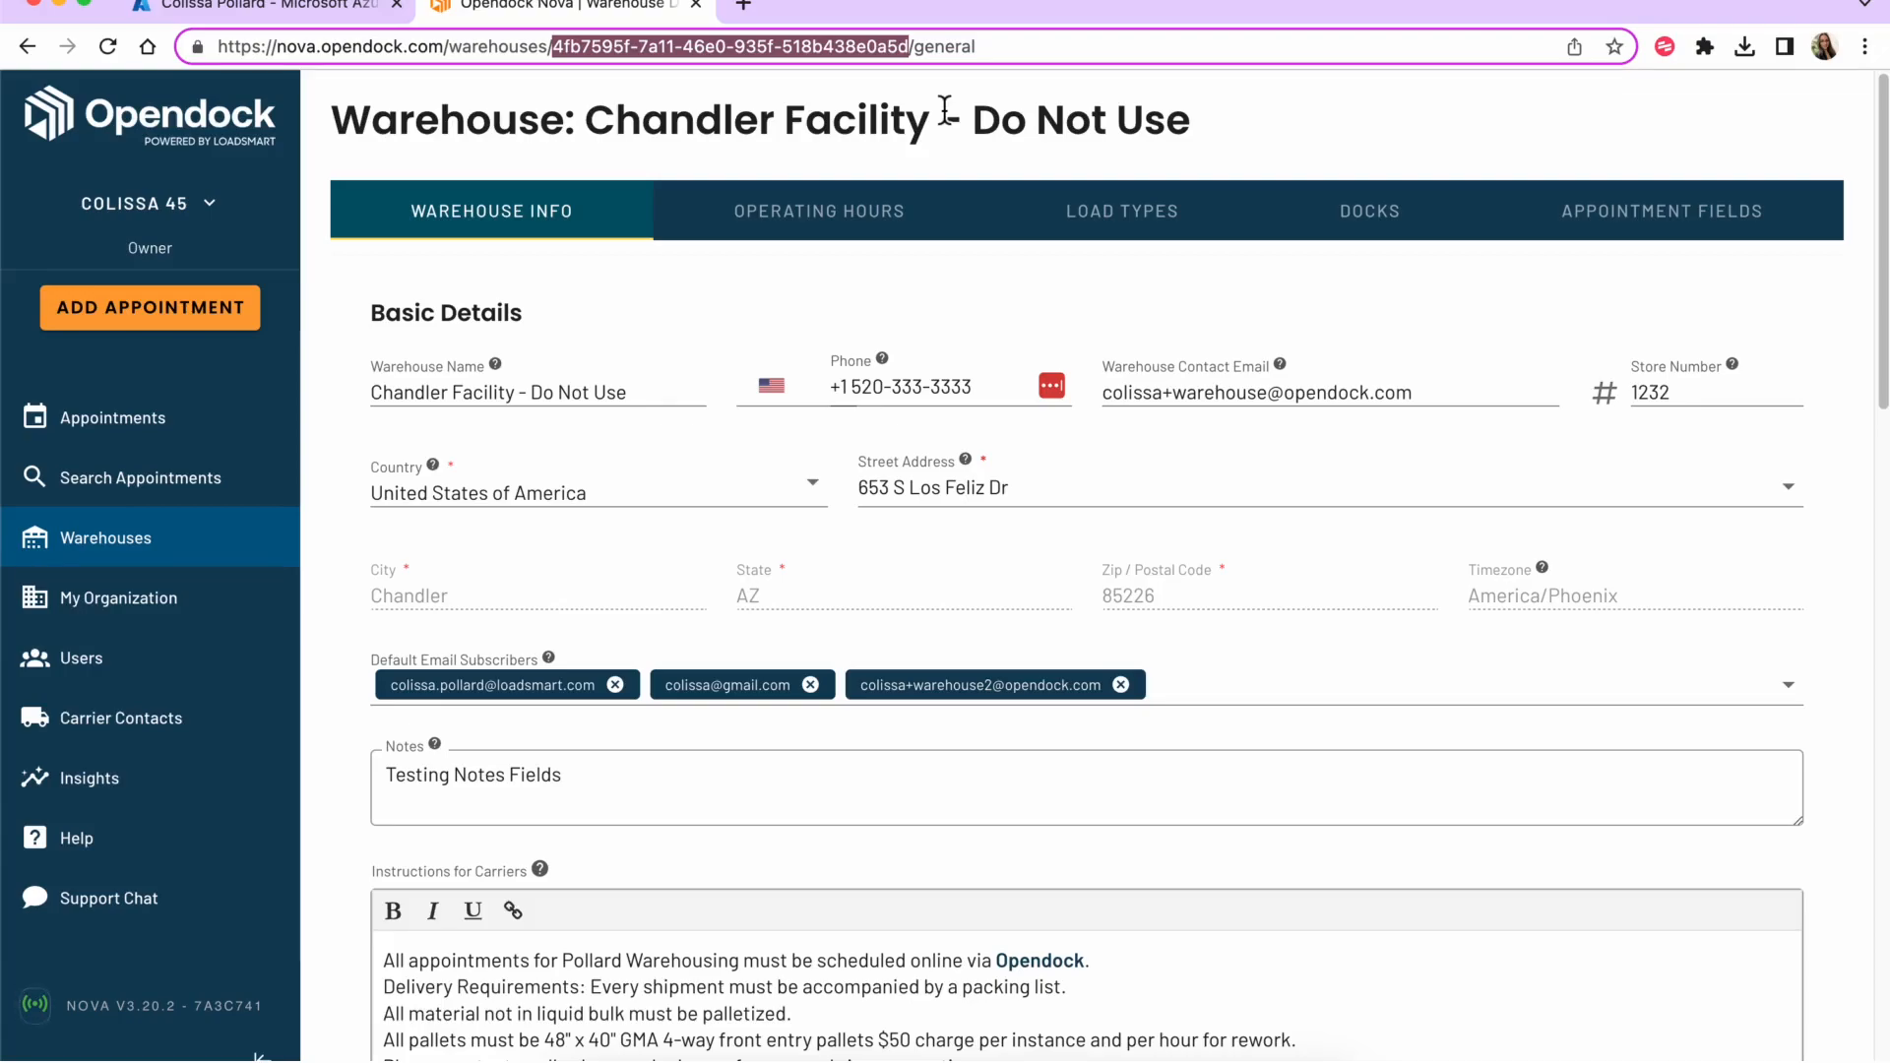
pyautogui.click(310, 4)
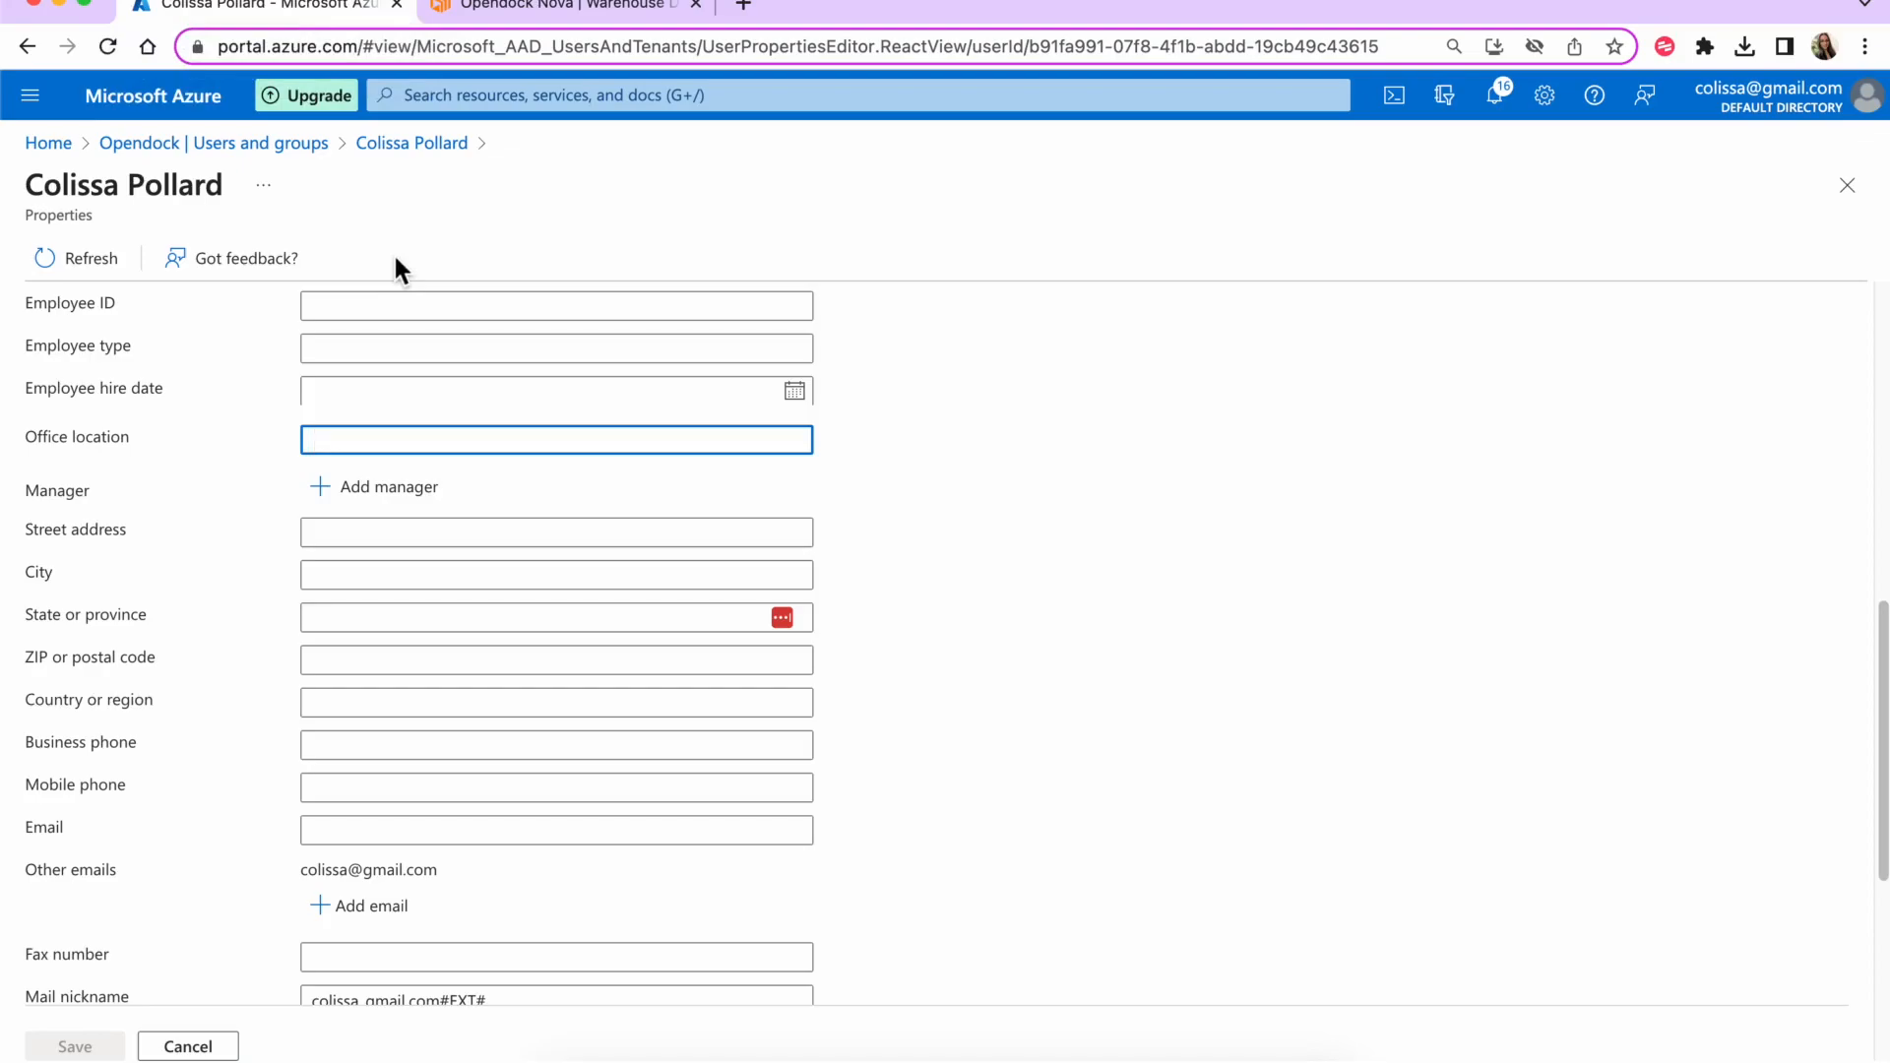
# - Paste the Chandler Facility warehouse ID into the user's Office location field
pyautogui.scroll(1, 303, 401)
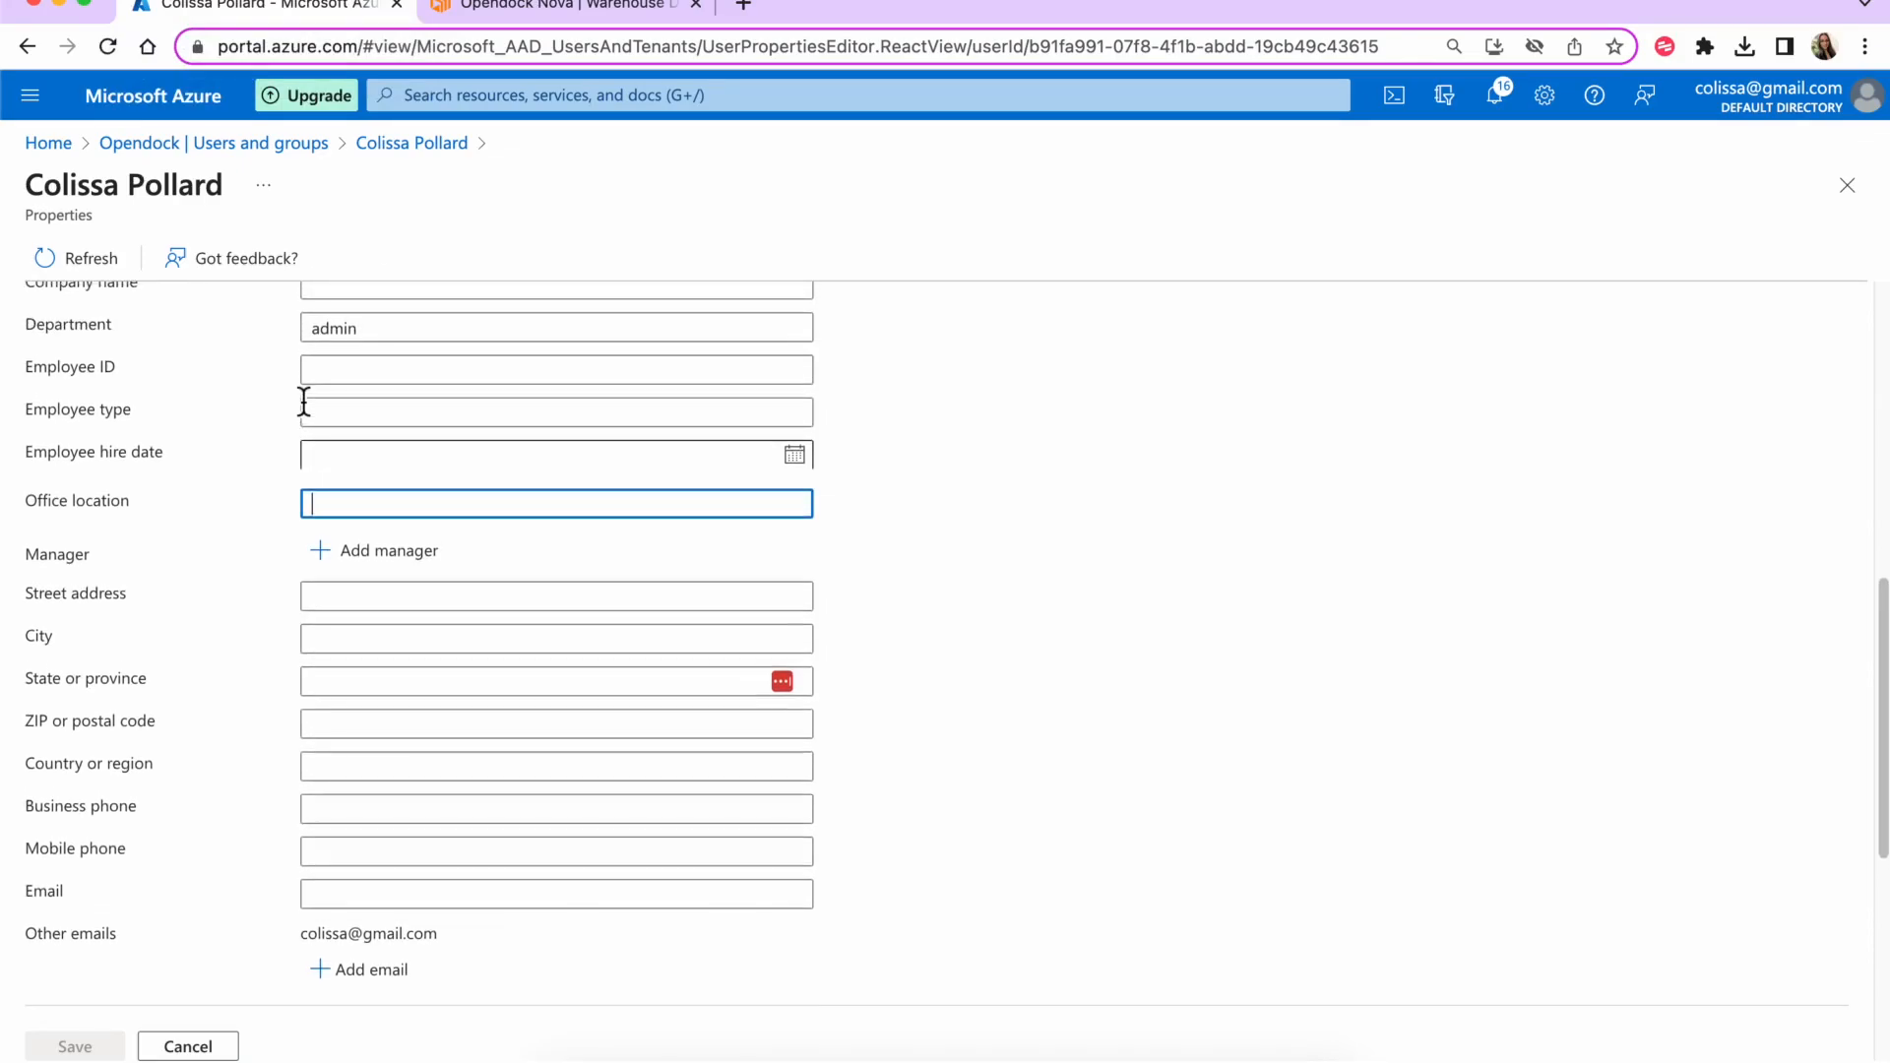
pyautogui.click(507, 8)
pyautogui.moveTo(586, 120); pyautogui.dragTo(906, 120)
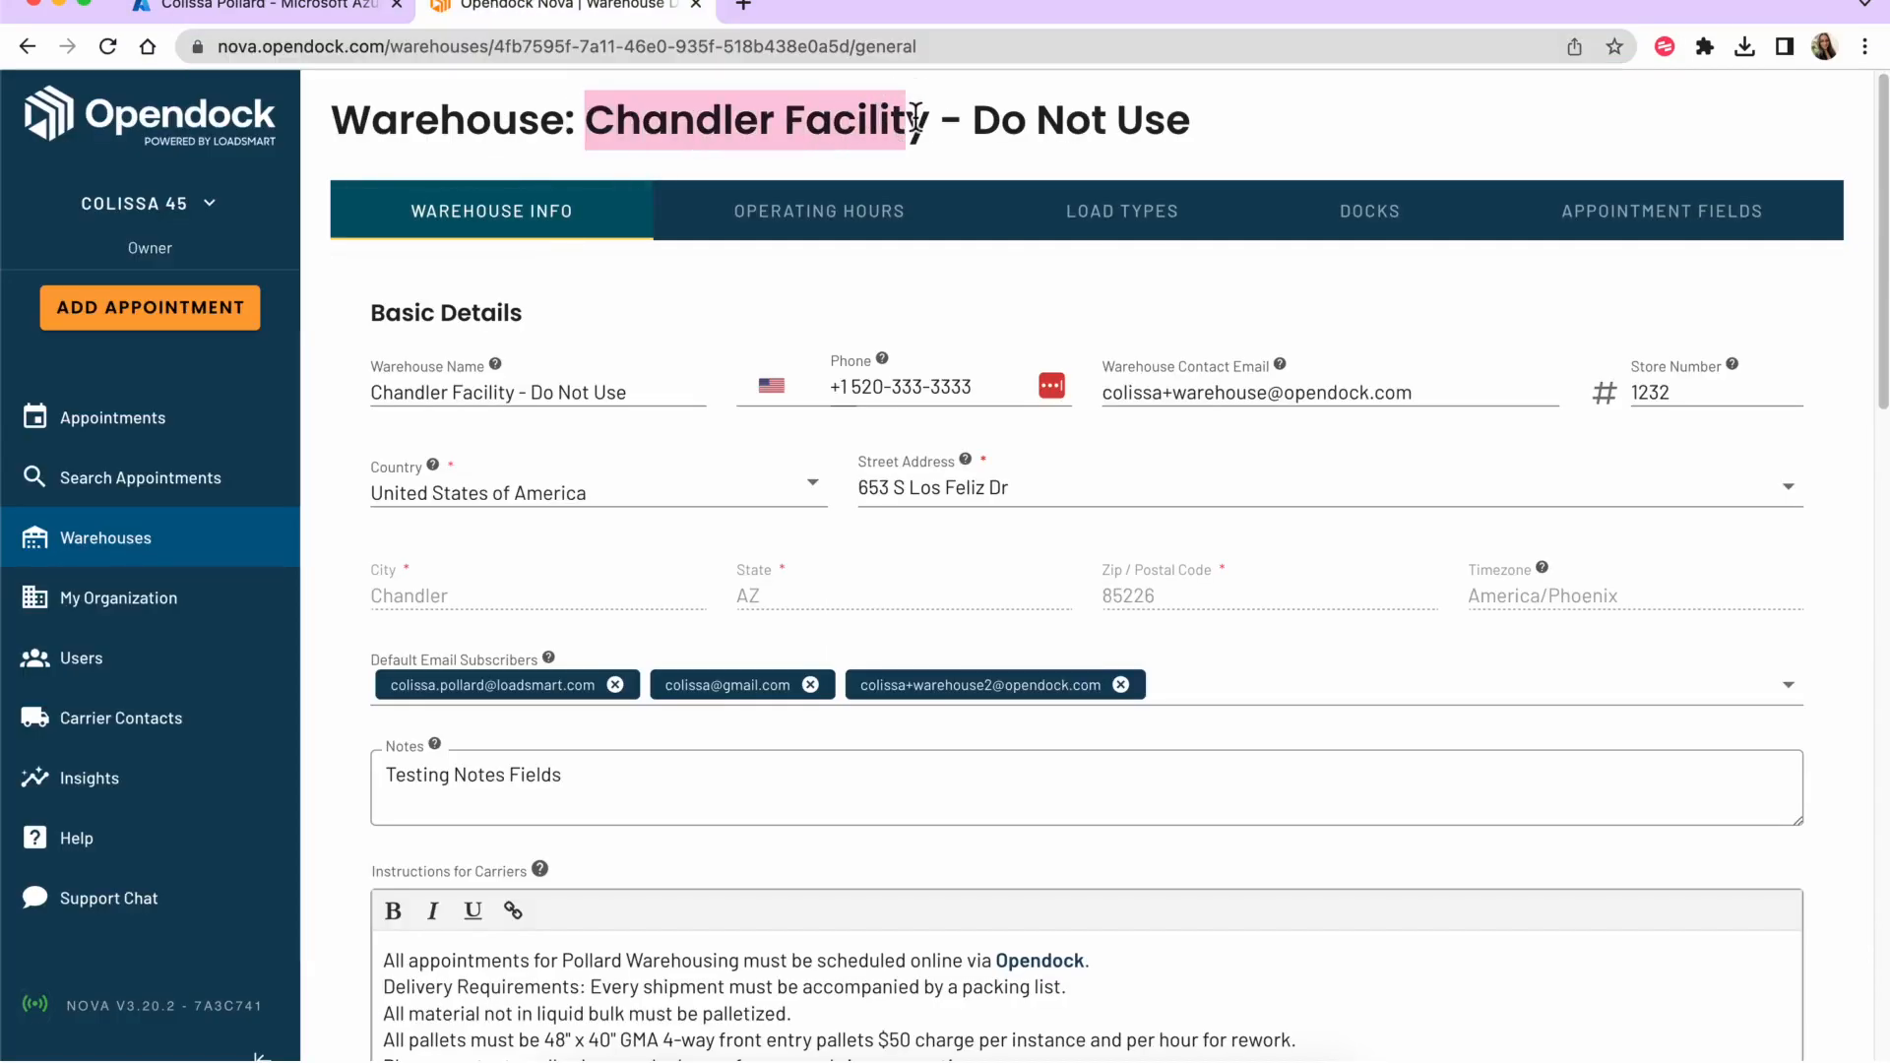
pyautogui.click(204, 14)
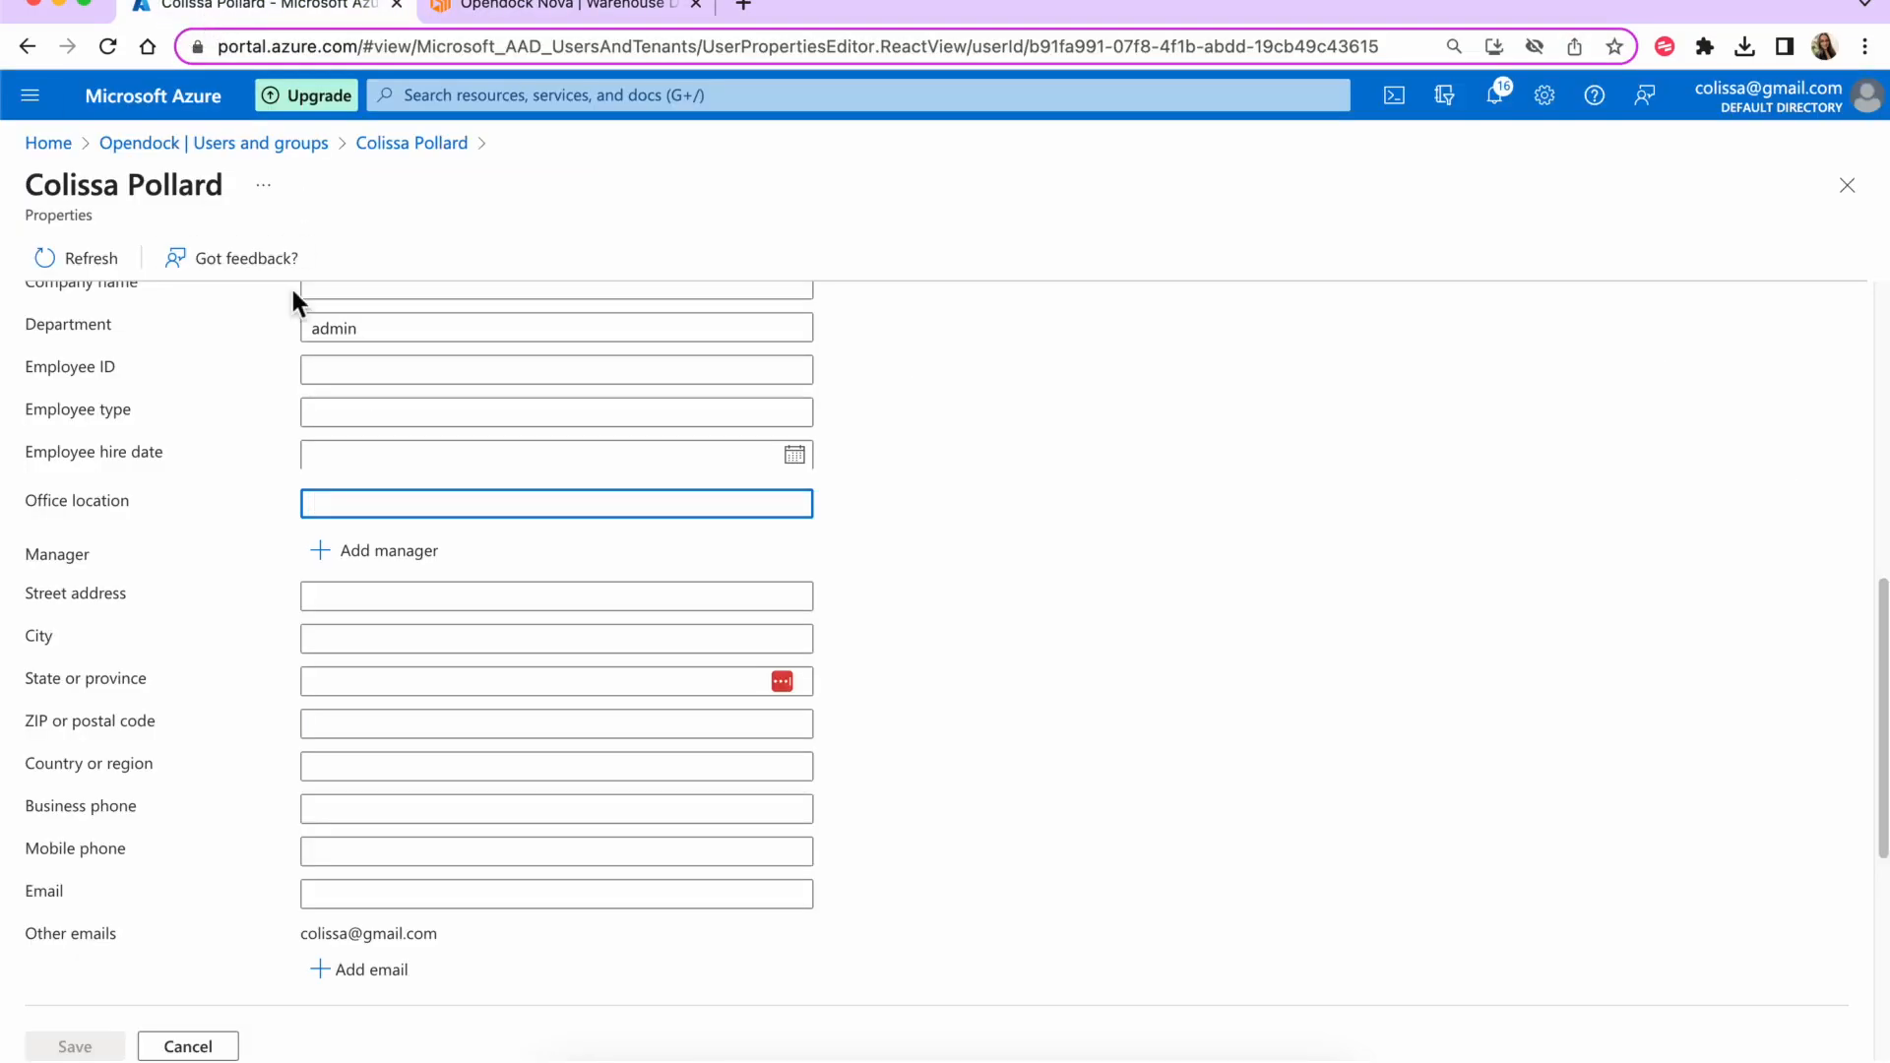
pyautogui.press('super+v')
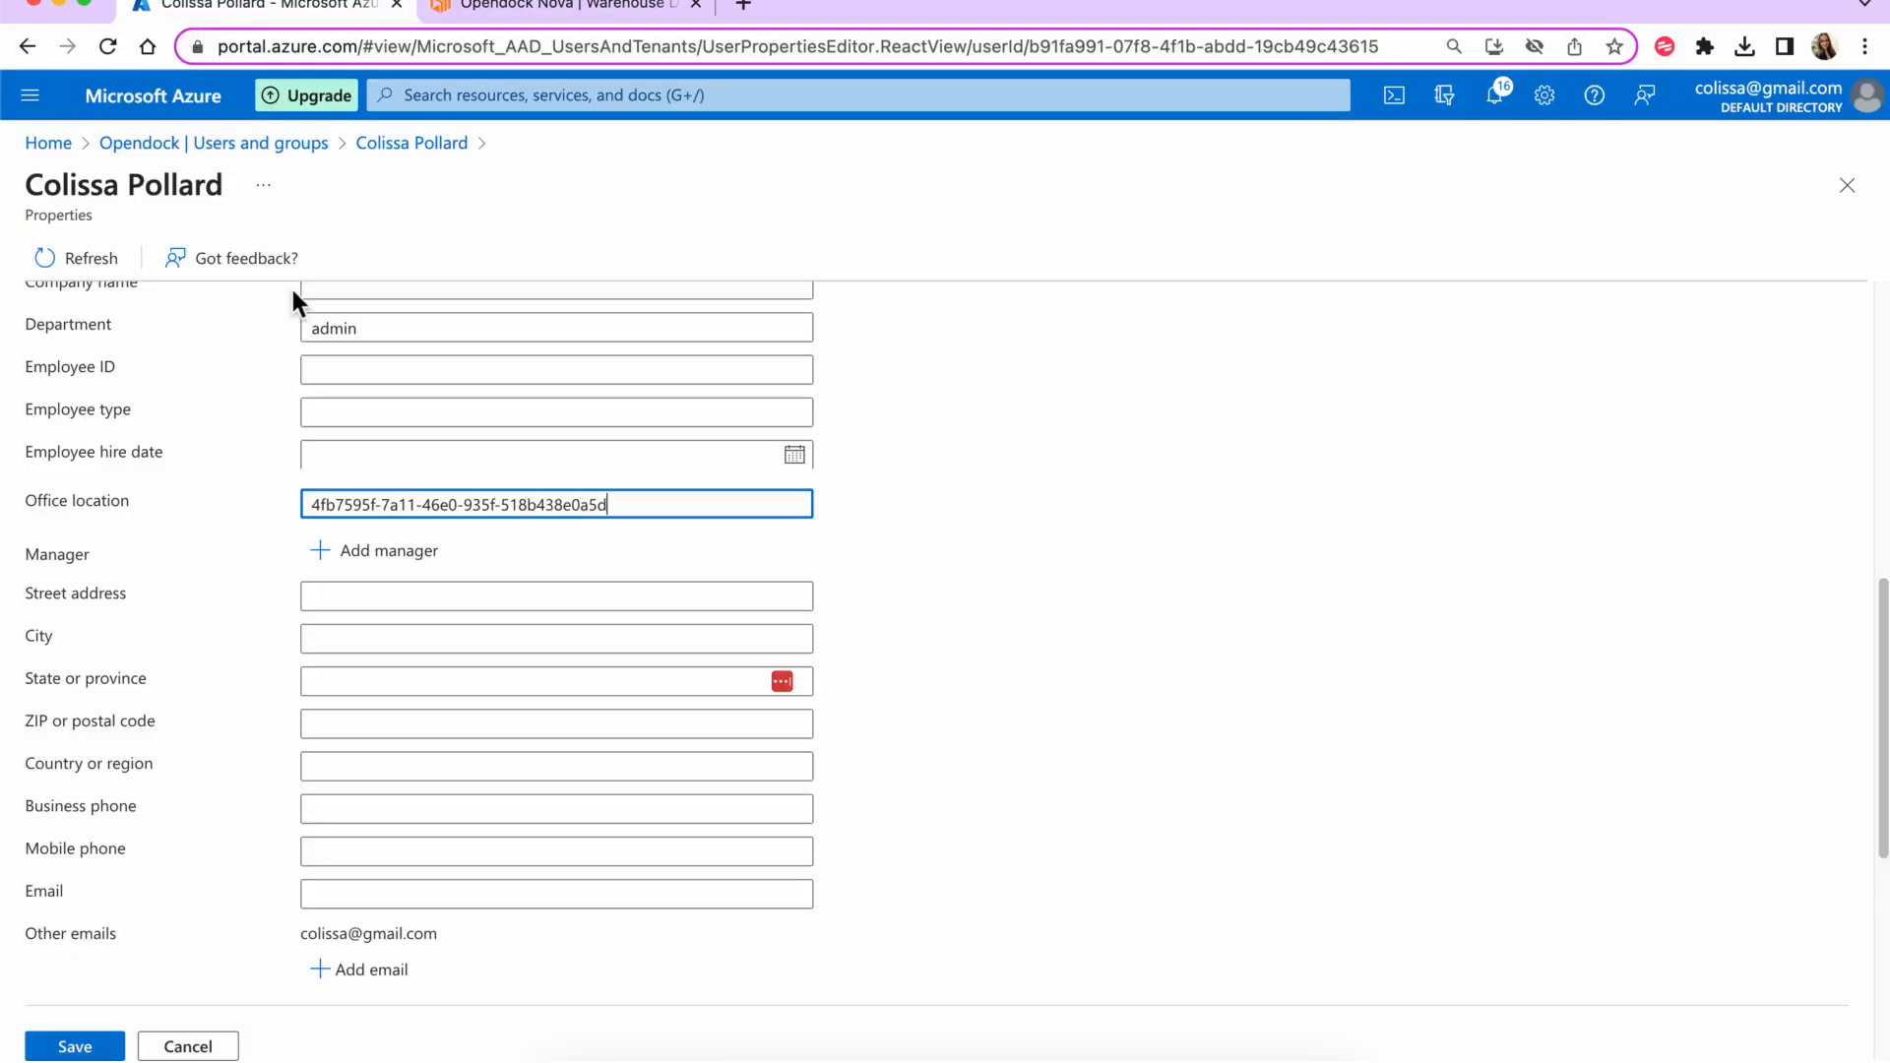
pyautogui.click(552, 6)
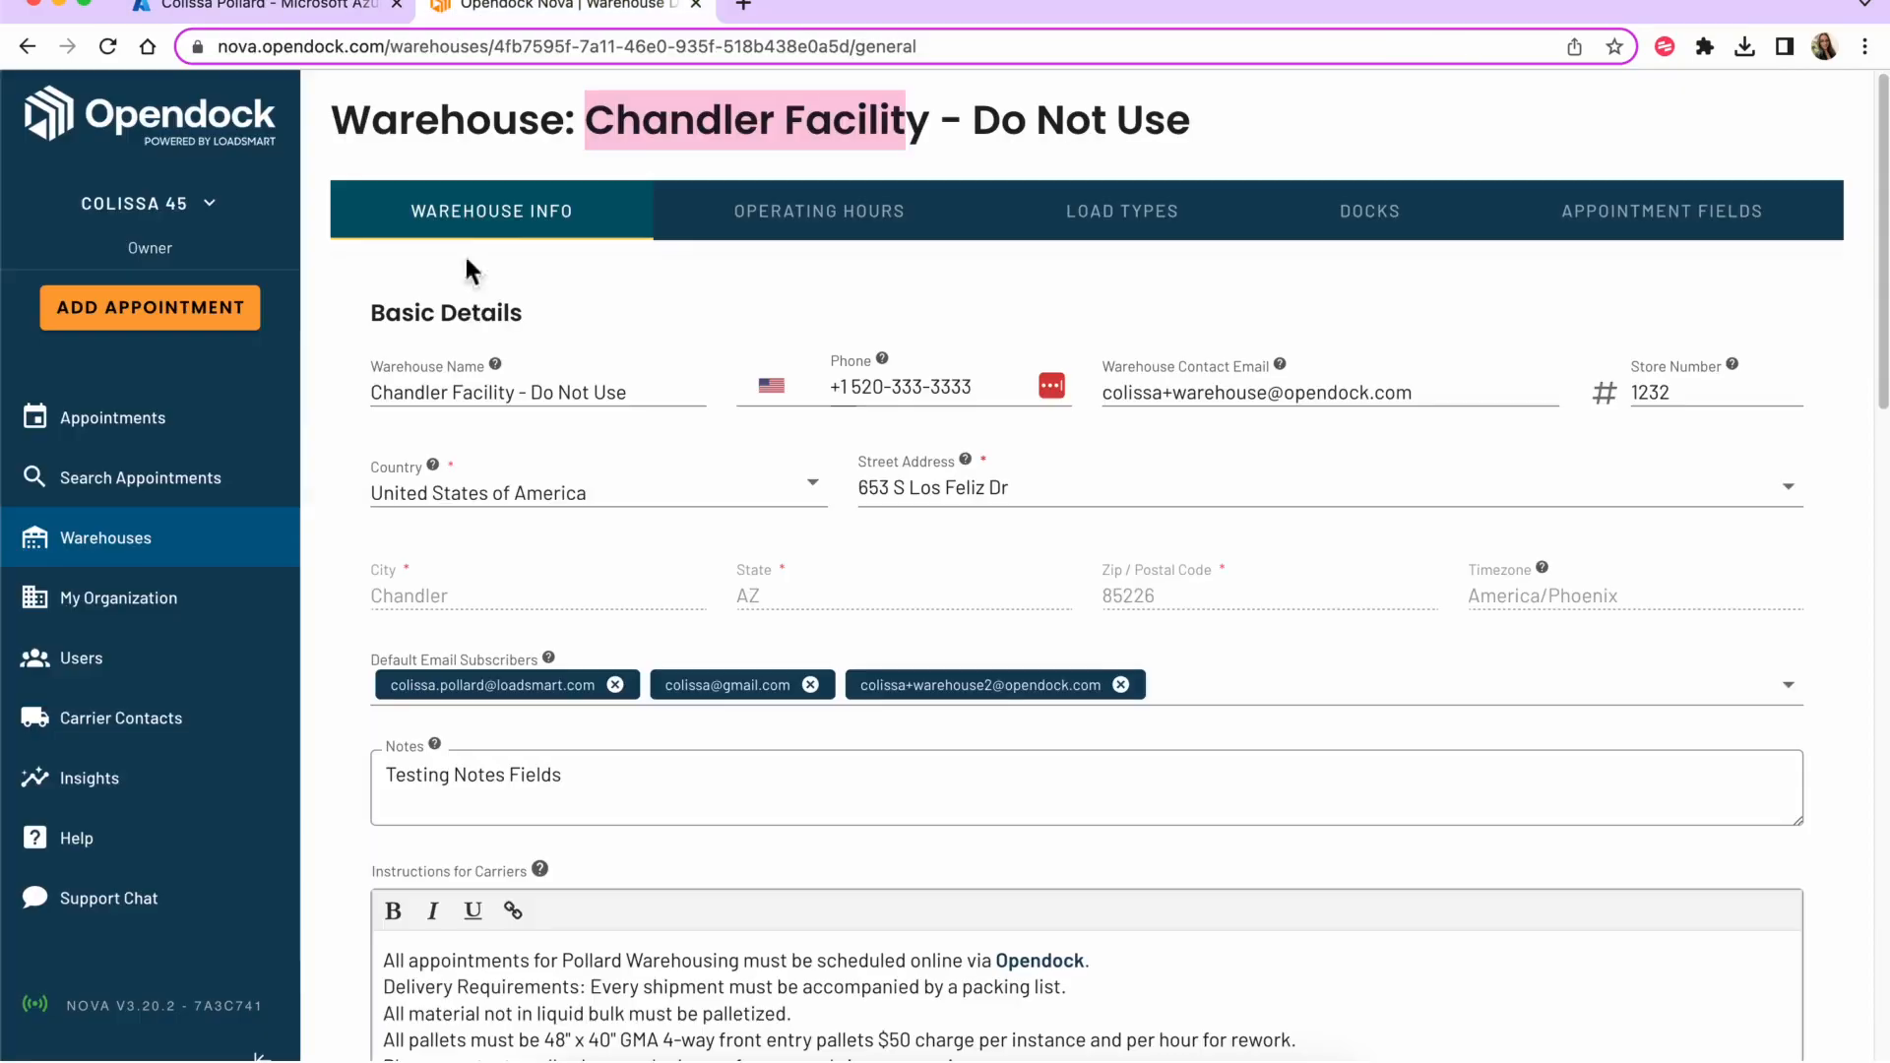
# - Copy the Scottsdale warehouse ID from its Opendock page address
pyautogui.click(137, 556)
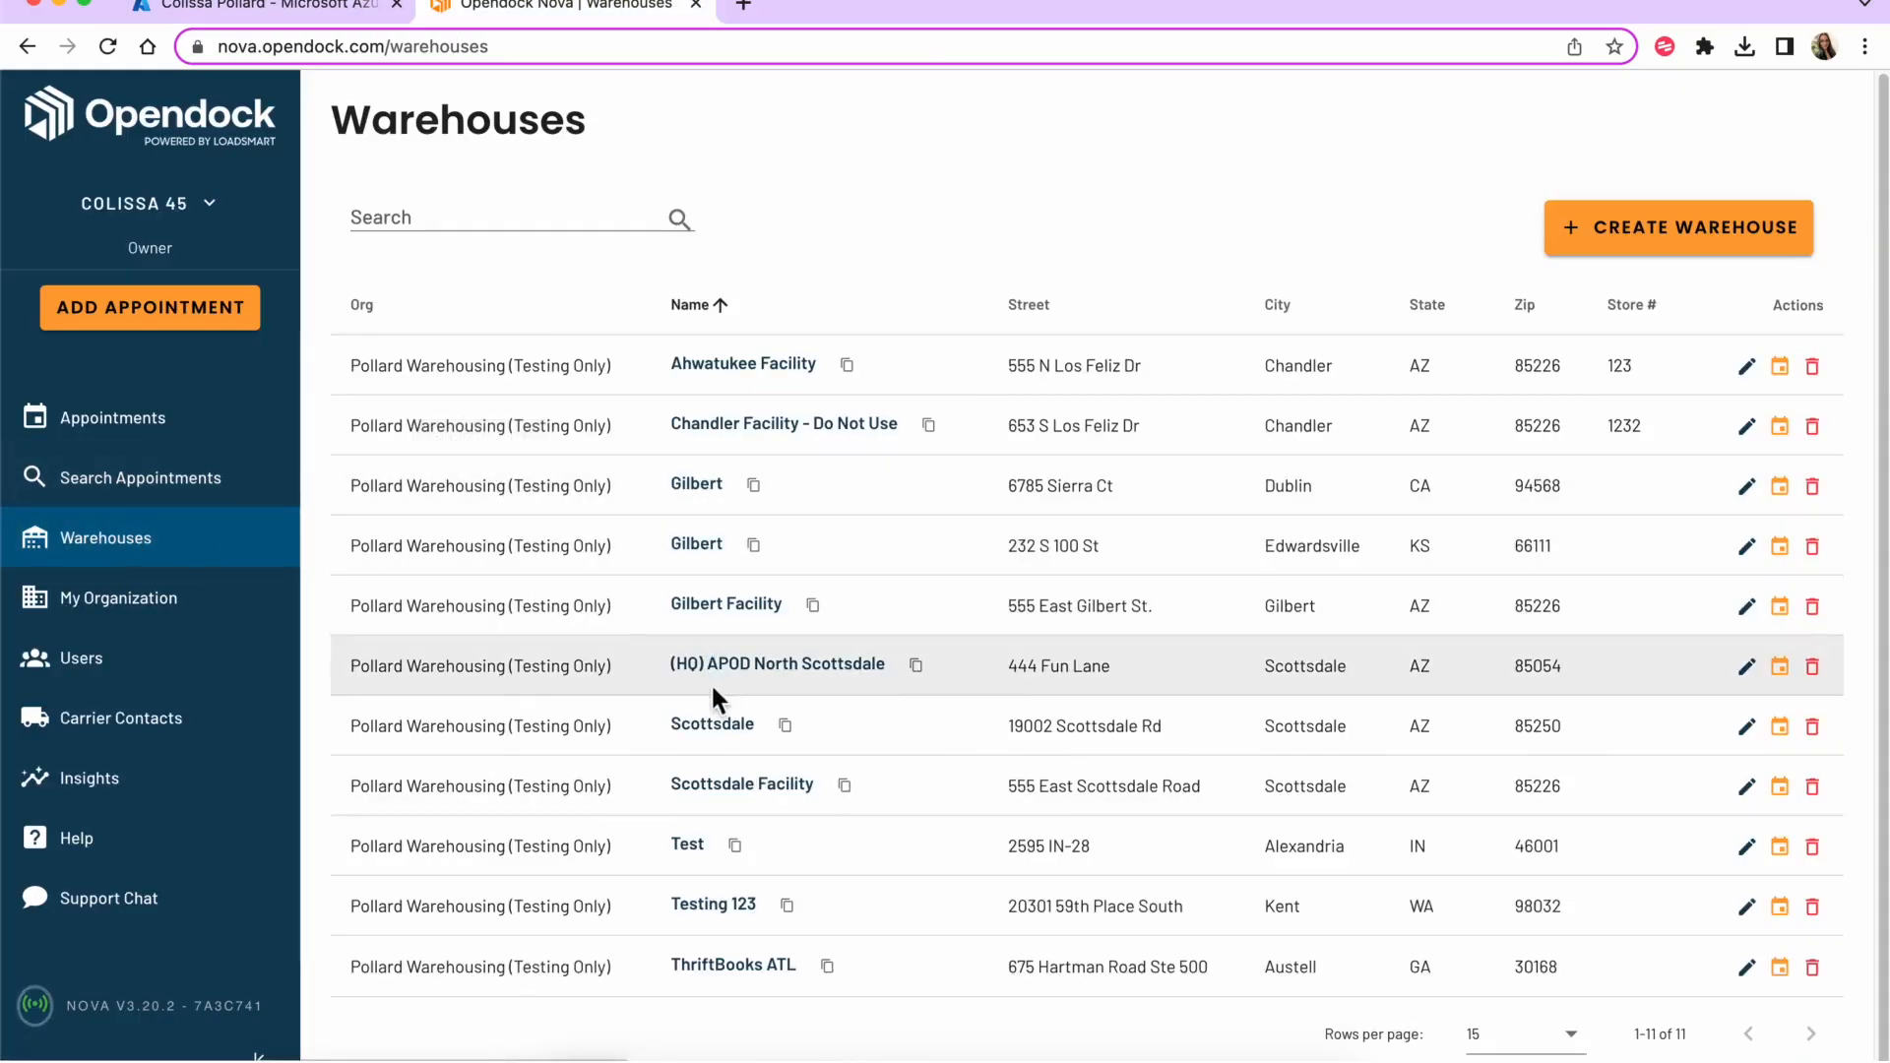
pyautogui.click(715, 725)
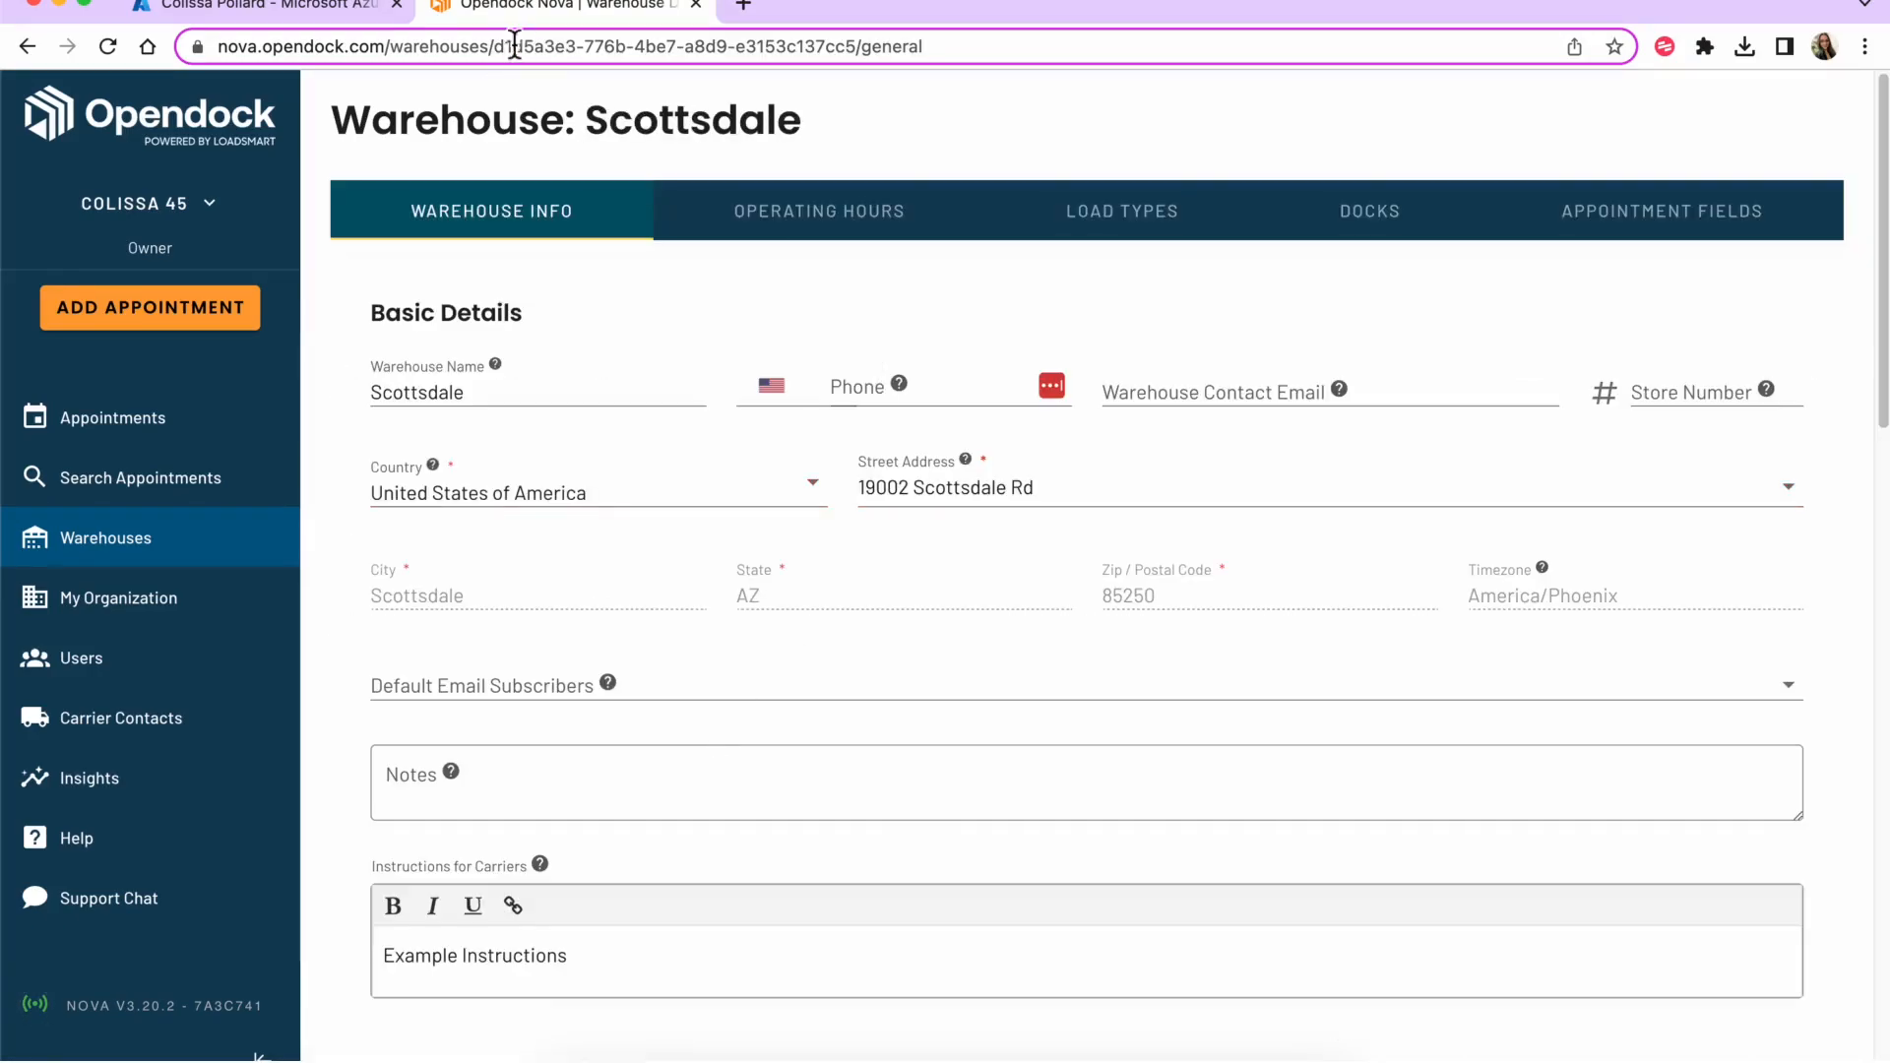
pyautogui.hotkey('alt', 'shift', 'Right')
pyautogui.hotkey('alt', 'shift', 'Right')
pyautogui.hotkey('alt', 'shift', 'Right')
pyautogui.hotkey('alt', 'shift', 'Right')
pyautogui.hotkey('alt', 'shift', 'Right')
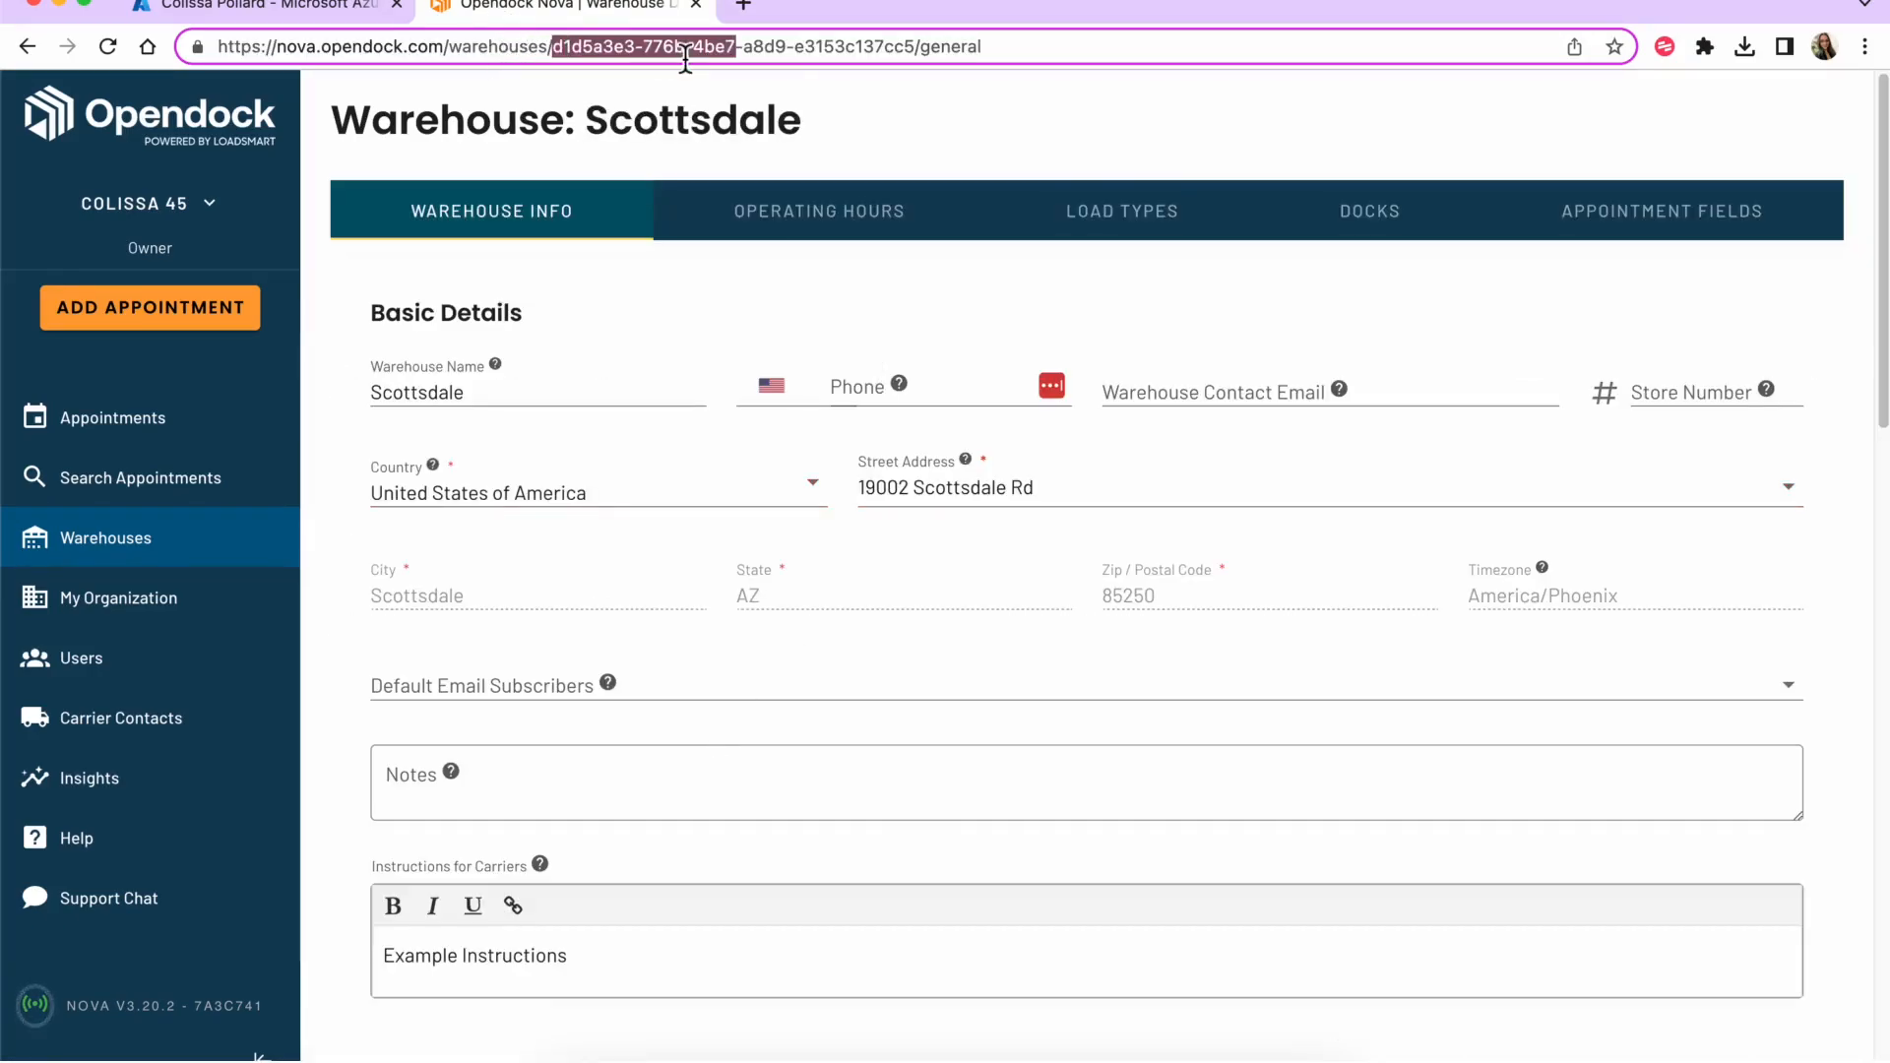
pyautogui.rightClick(686, 59)
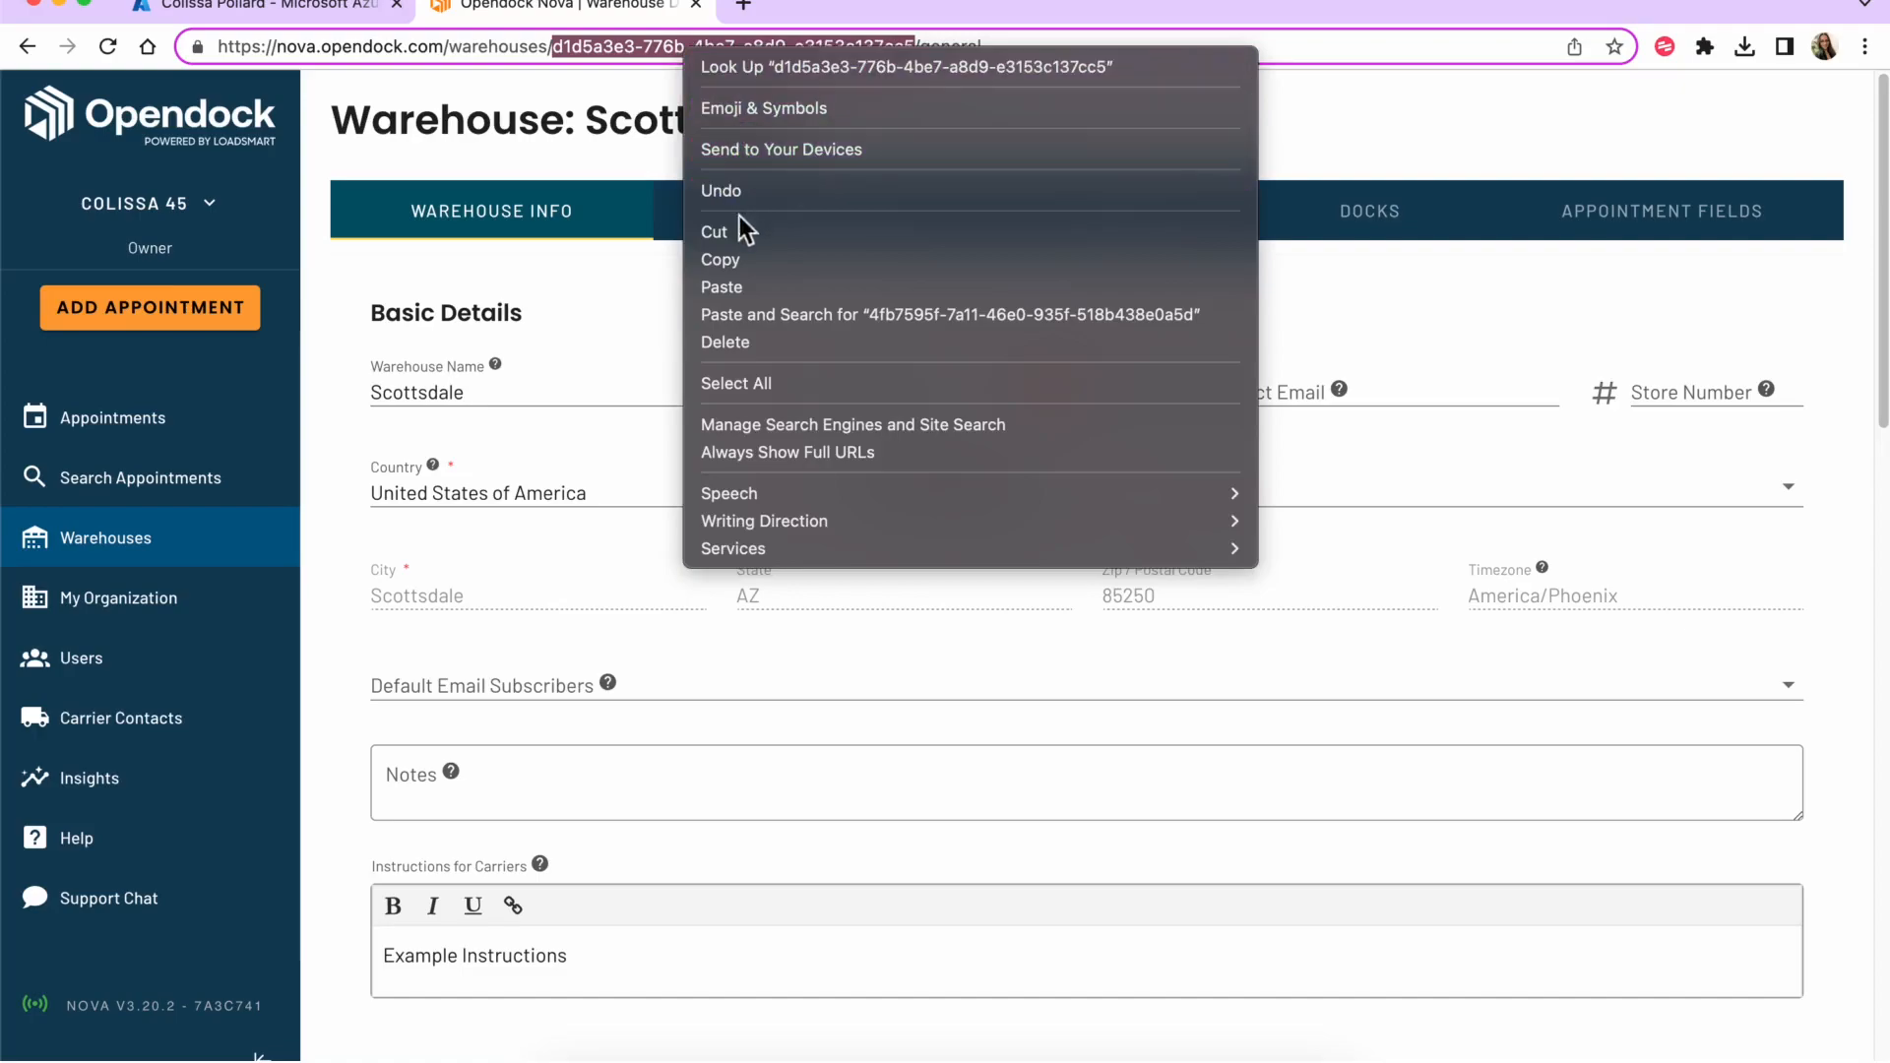
pyautogui.click(748, 258)
pyautogui.click(278, 8)
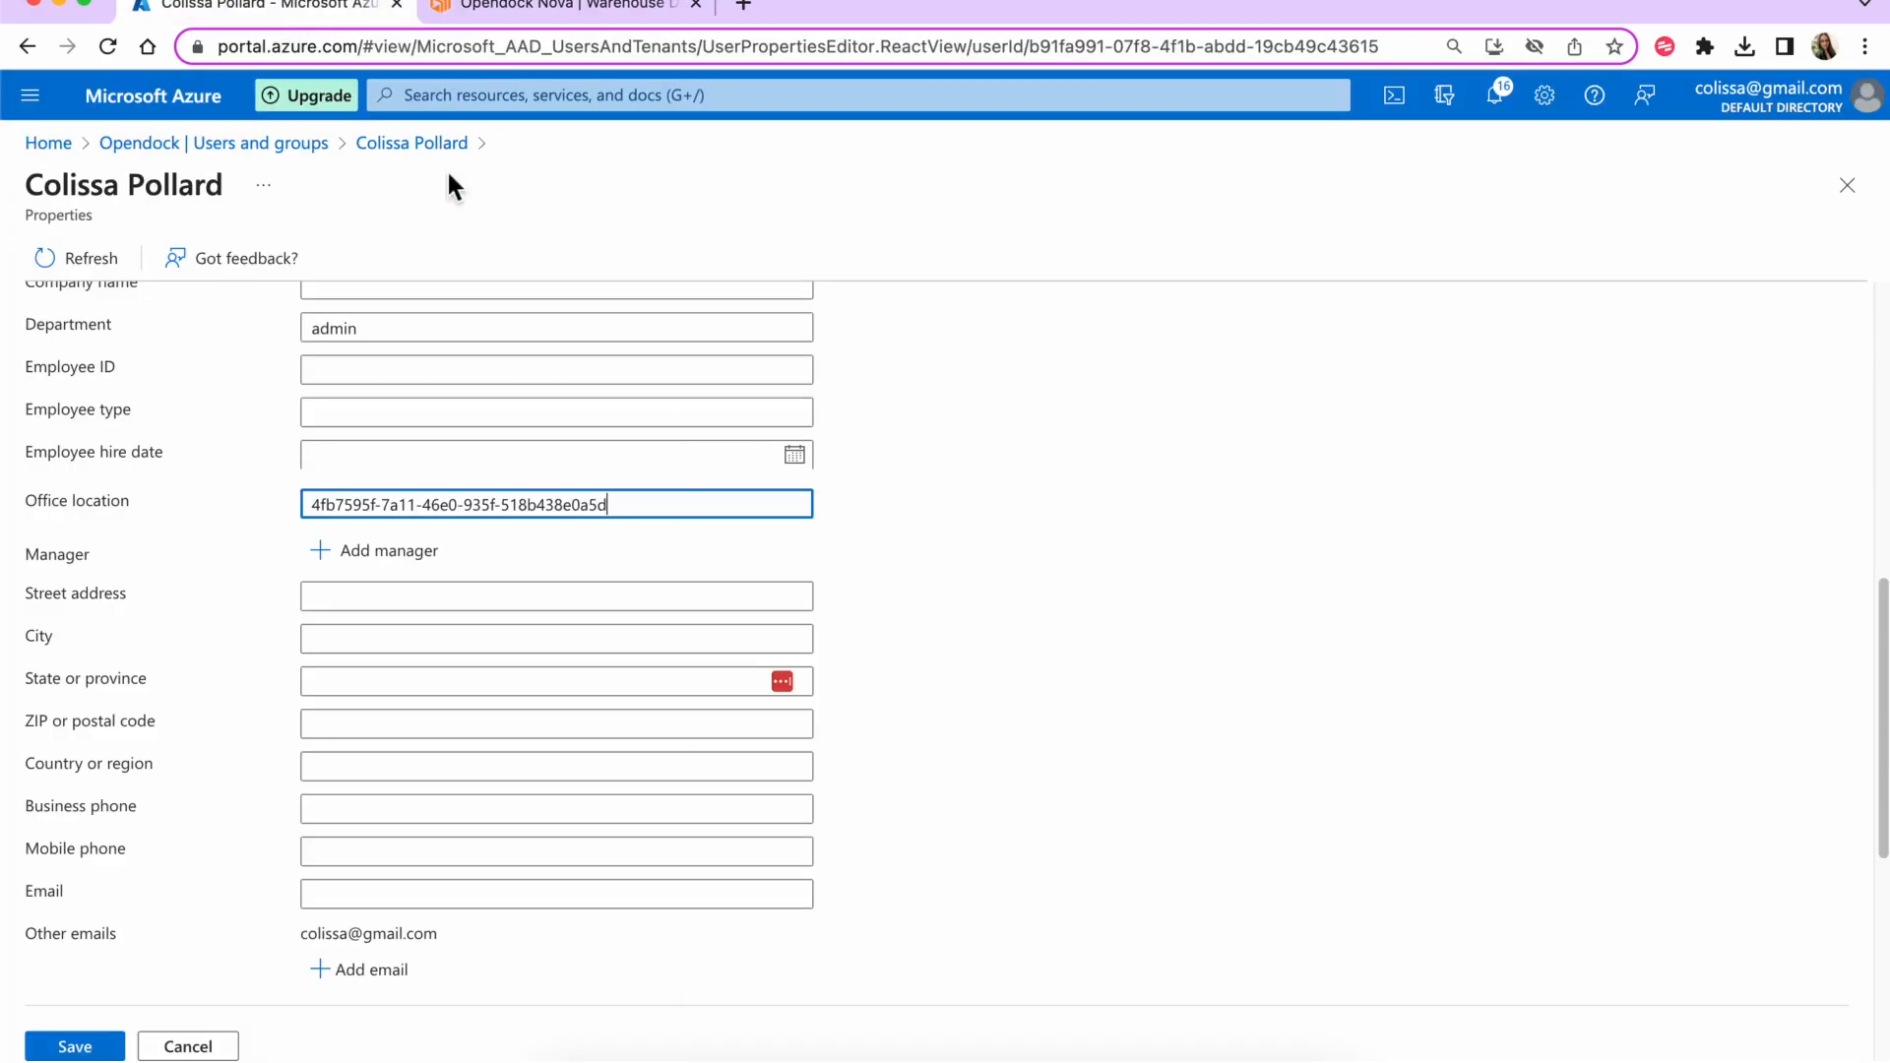
# - Append a comma and the Scottsdale ID to Office location, exceeding the 64-character limit
pyautogui.write(',')
pyautogui.press('super+v')
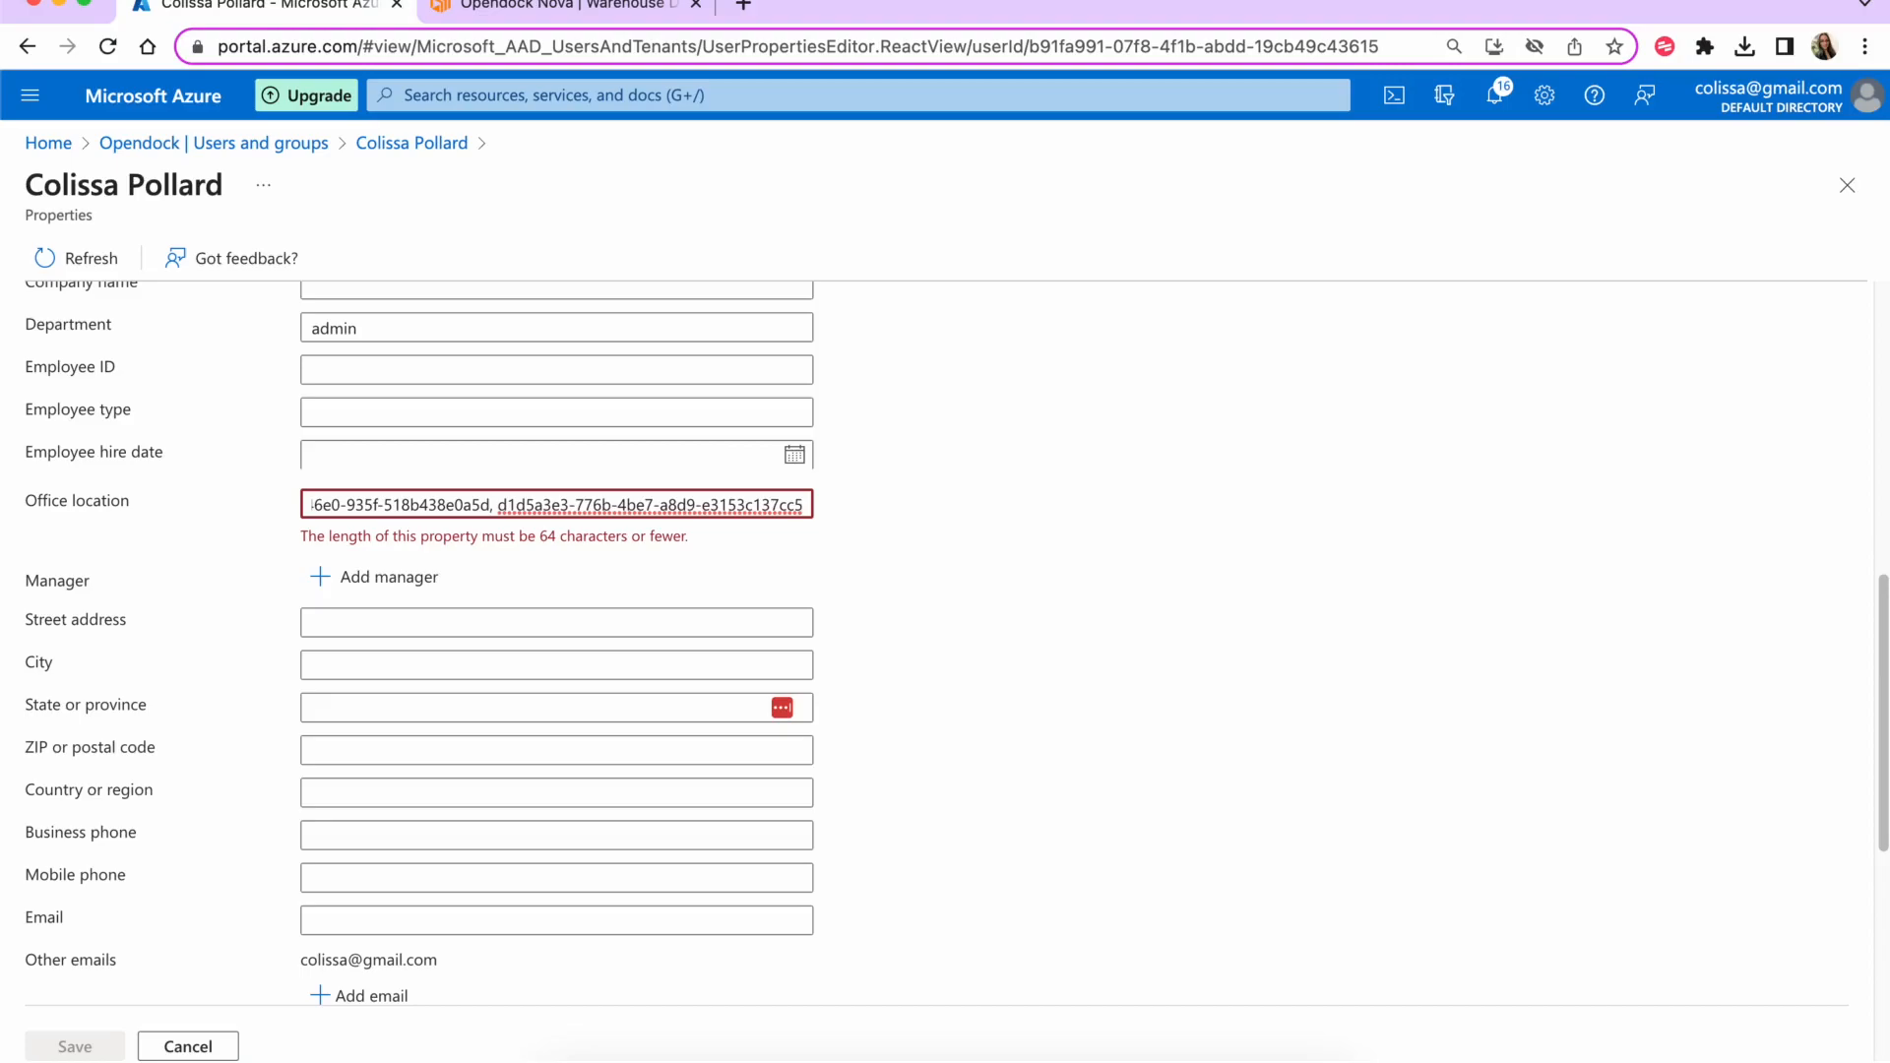
pyautogui.moveTo(125, 505); pyautogui.dragTo(16, 517)
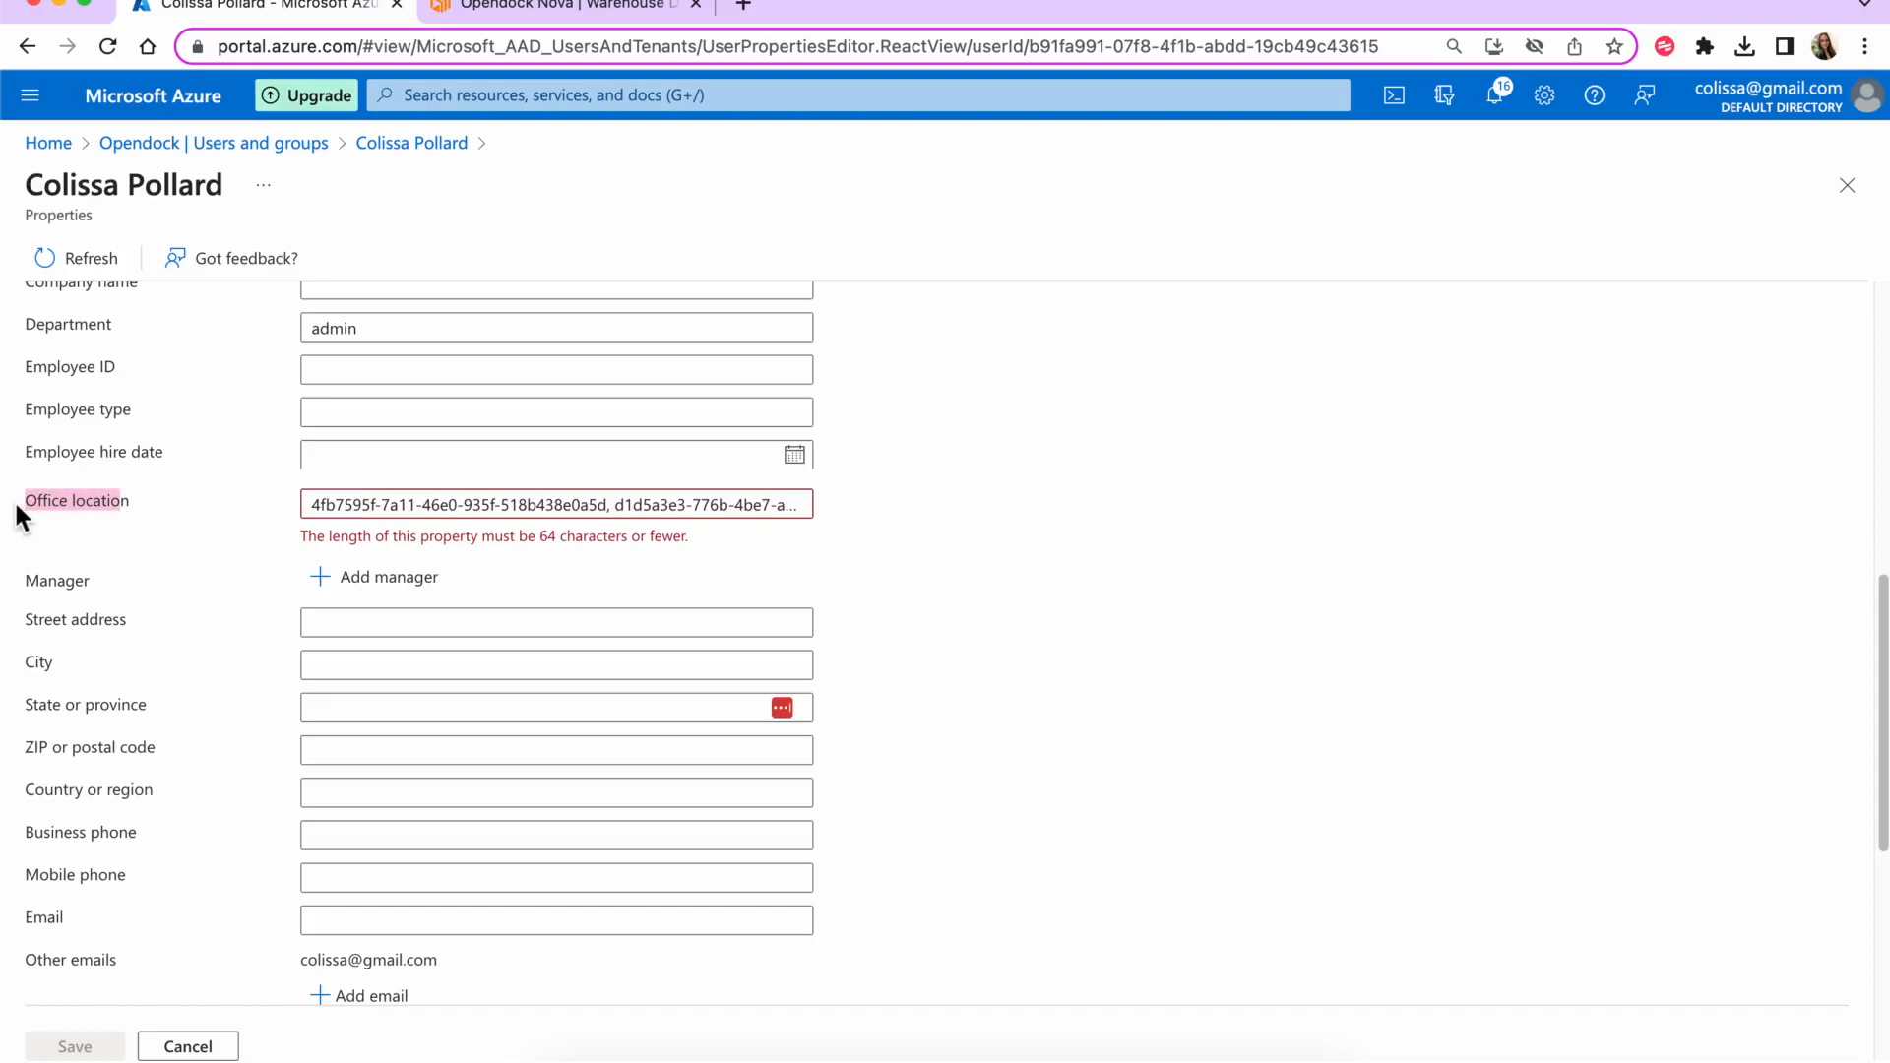
pyautogui.scroll(-5, 107, 581)
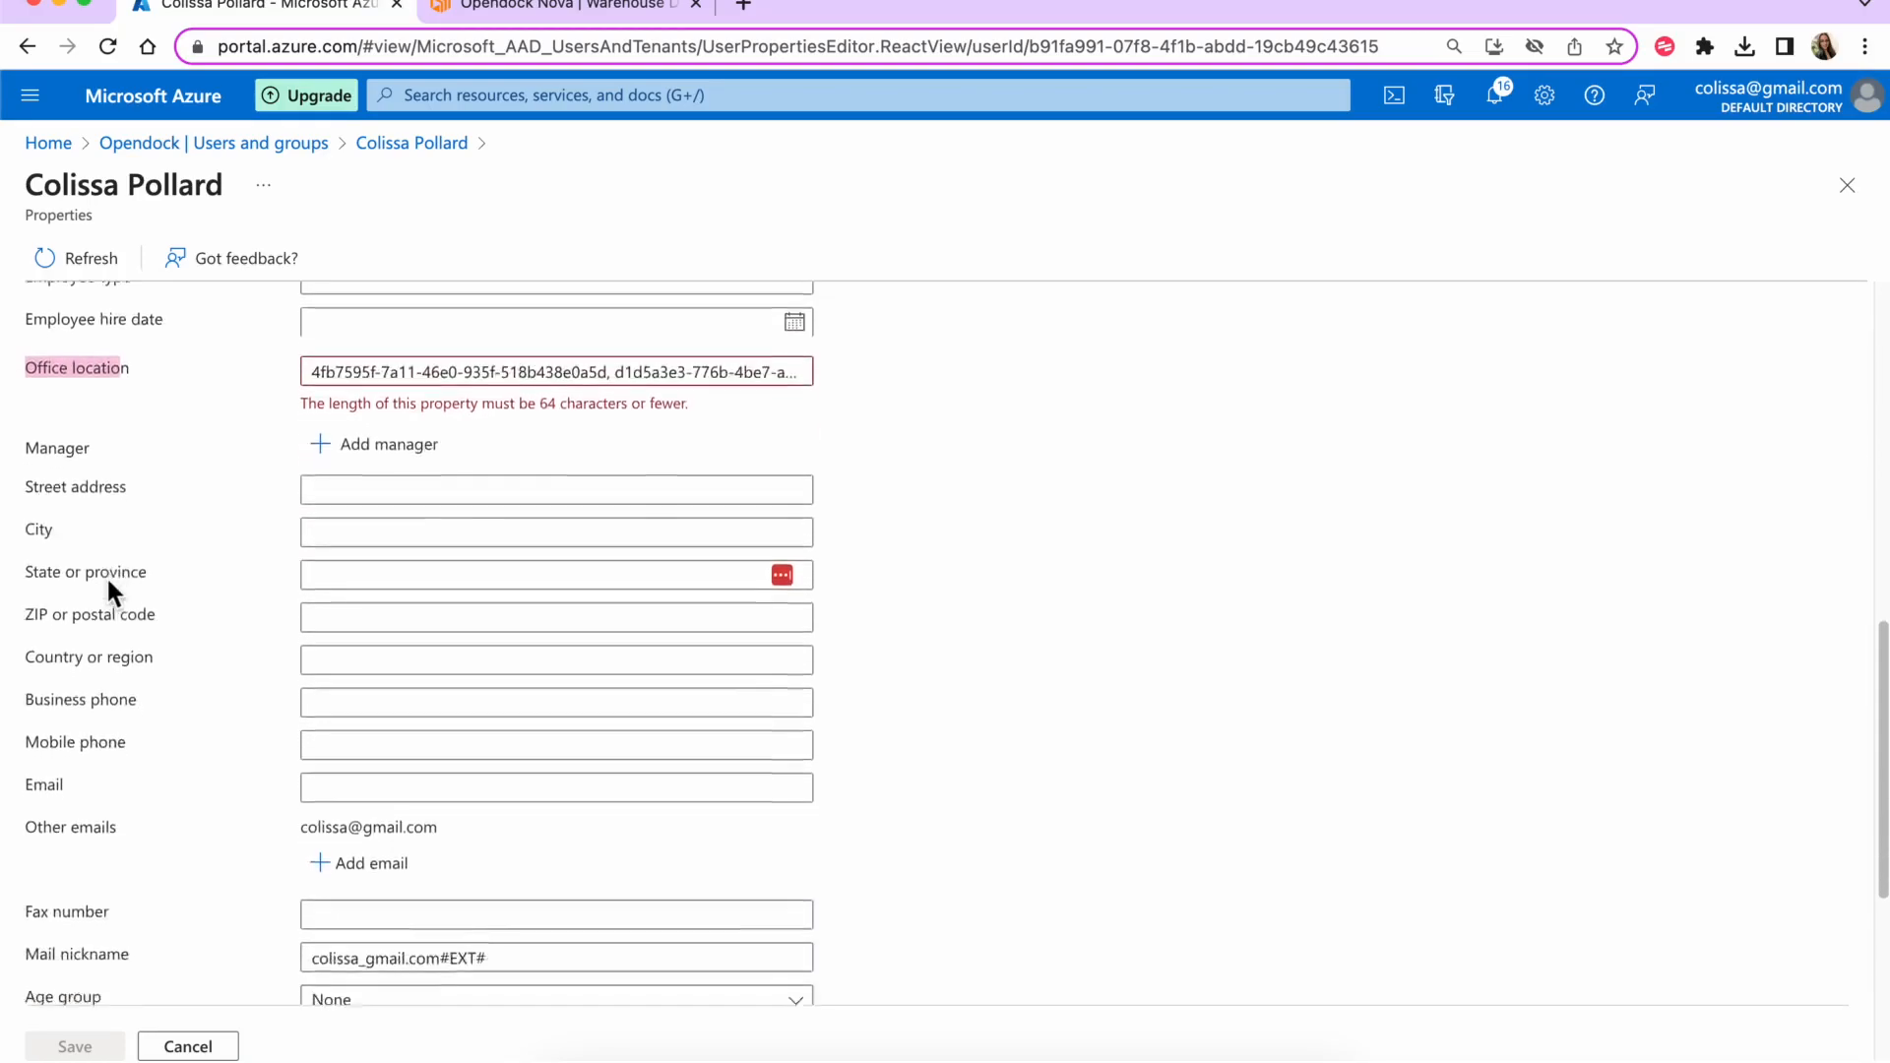
pyautogui.scroll(-4, 108, 585)
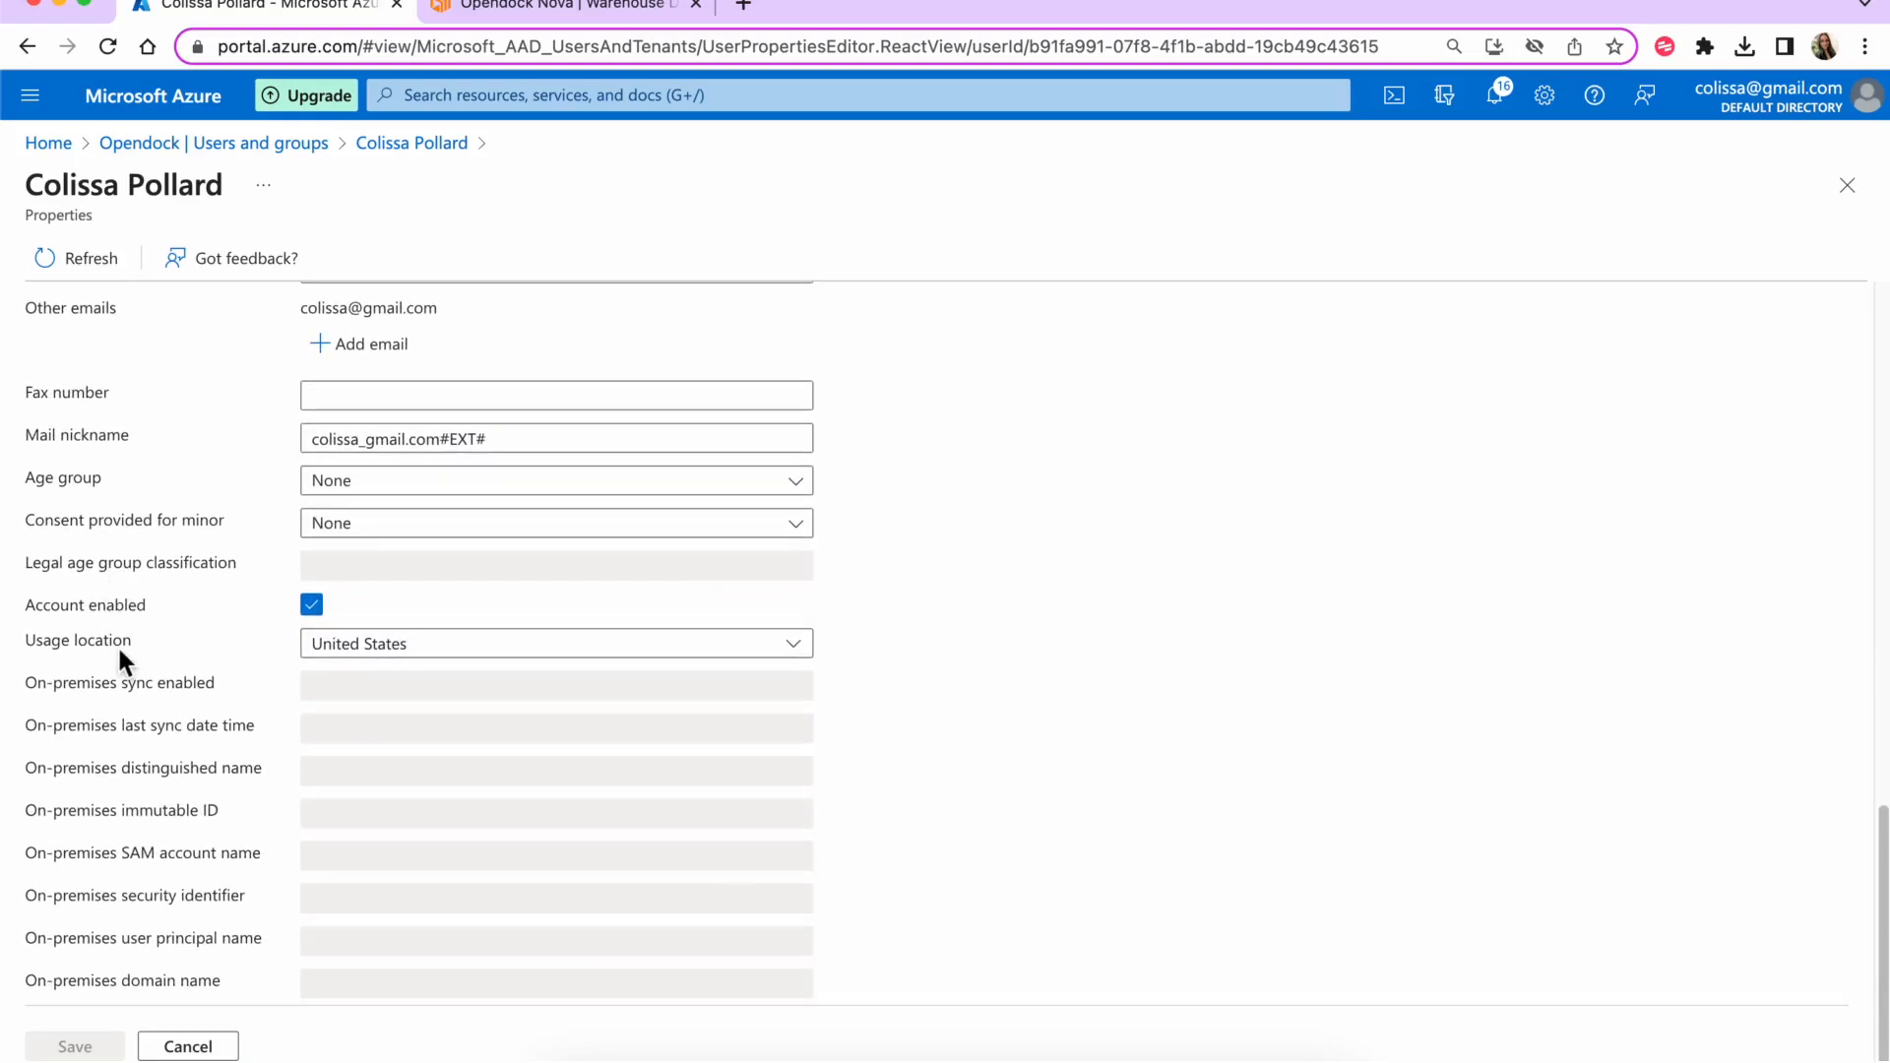
pyautogui.scroll(8, 116, 646)
pyautogui.scroll(4, 205, 711)
pyautogui.scroll(-5, 480, 692)
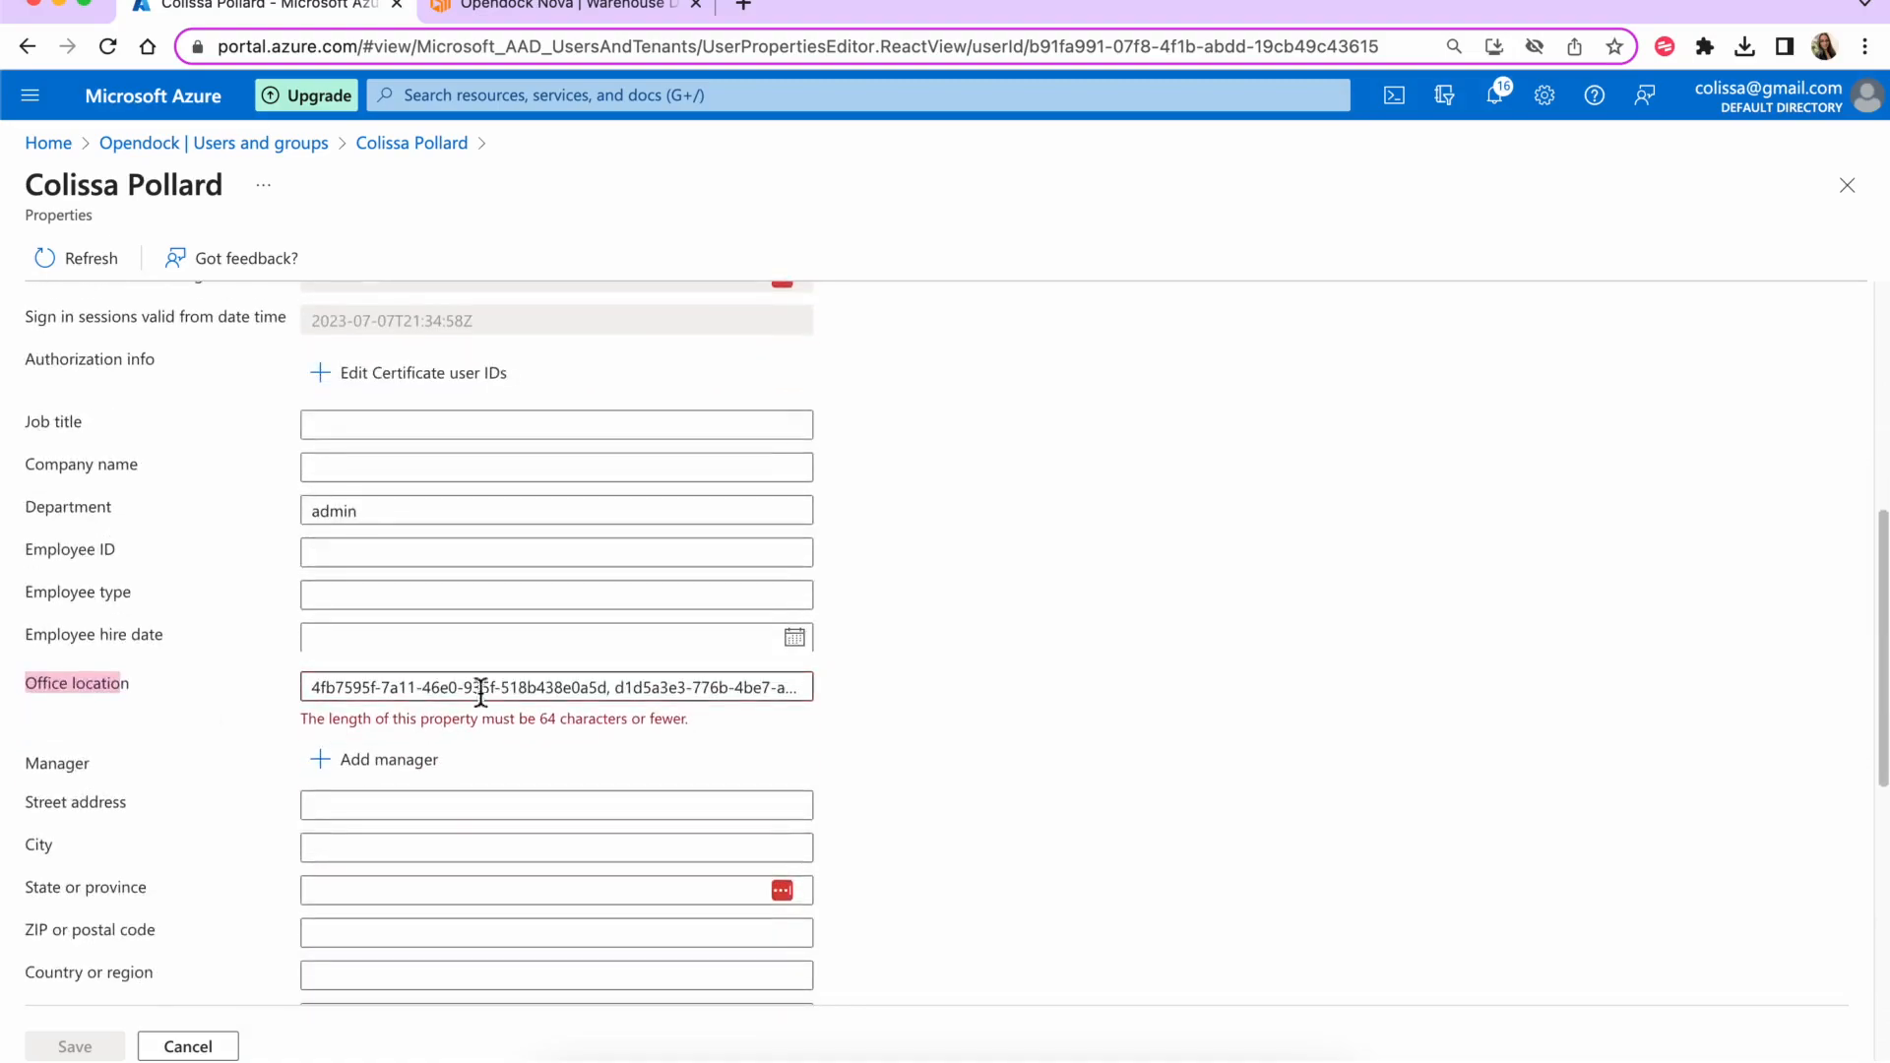
# - Delete the Scottsdale ID, keeping only the Chandler Facility ID, and save the user
pyautogui.click(611, 694)
pyautogui.hotkey('shift', 'End')
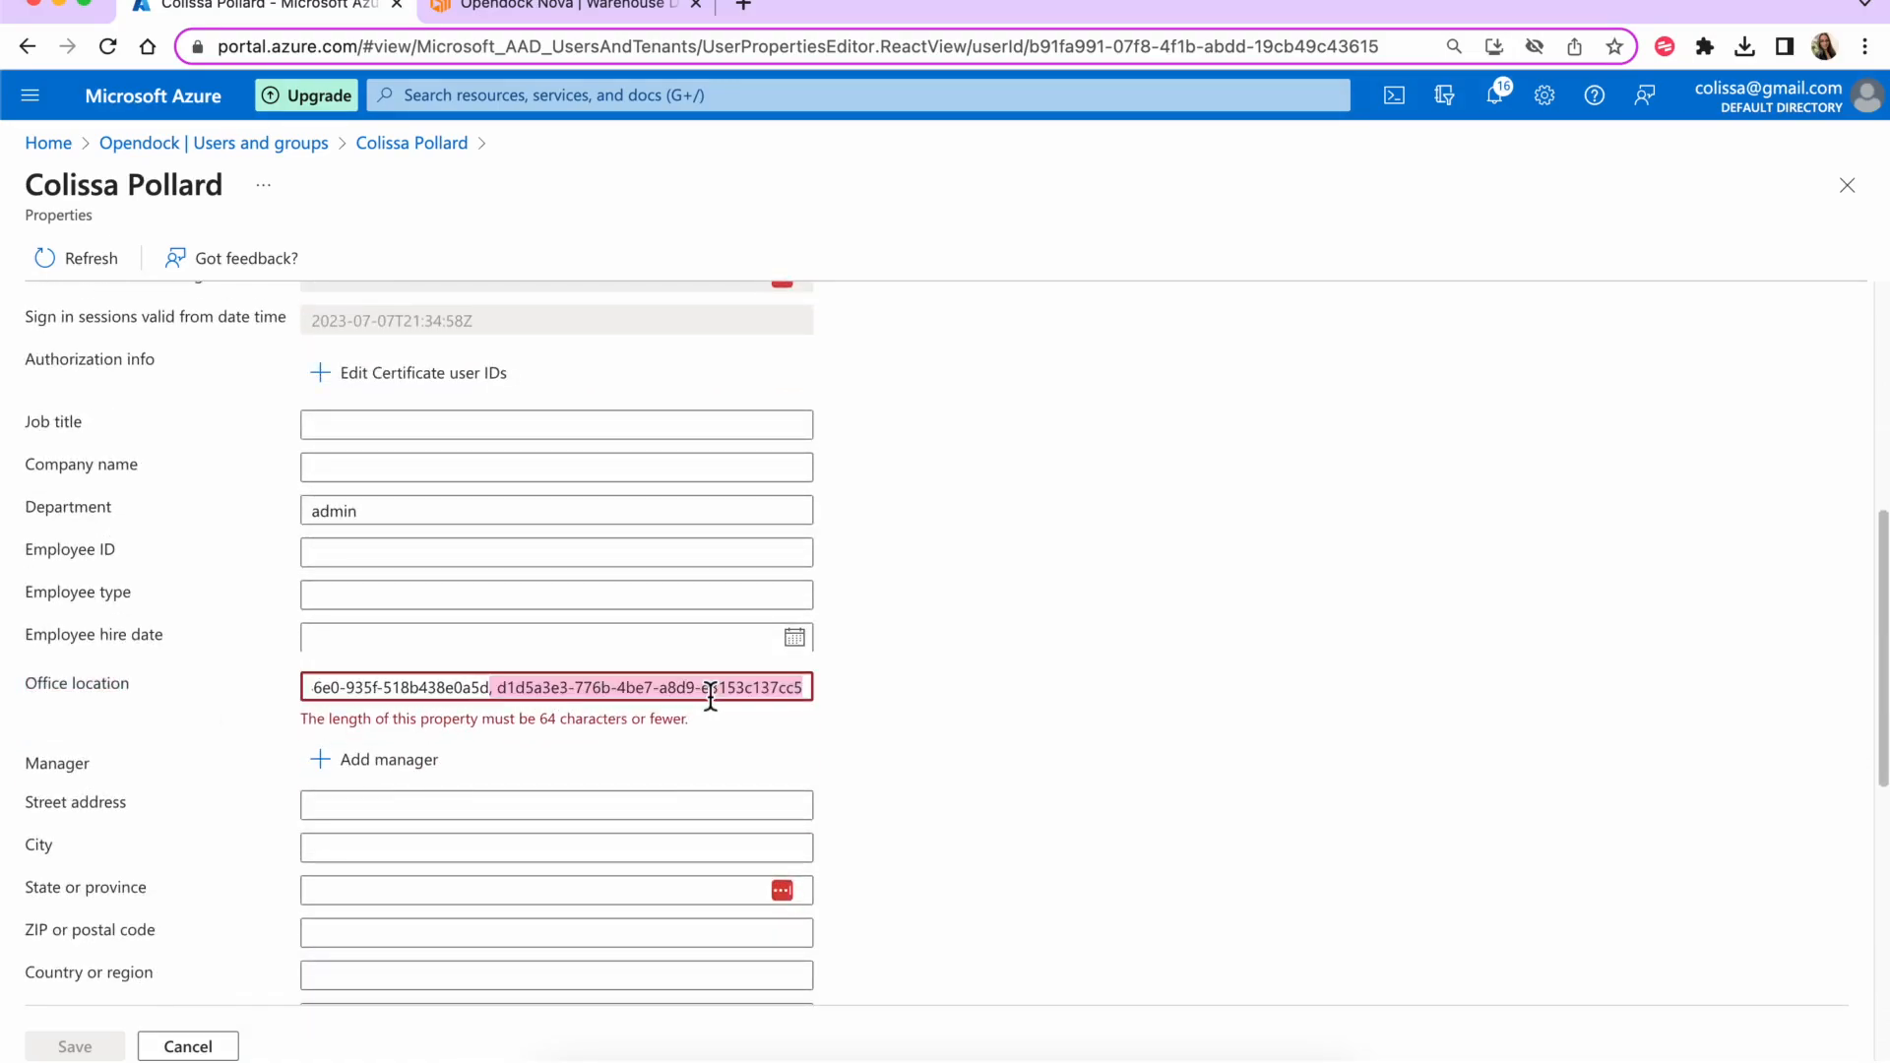
pyautogui.press('Delete')
pyautogui.scroll(-6, 1056, 707)
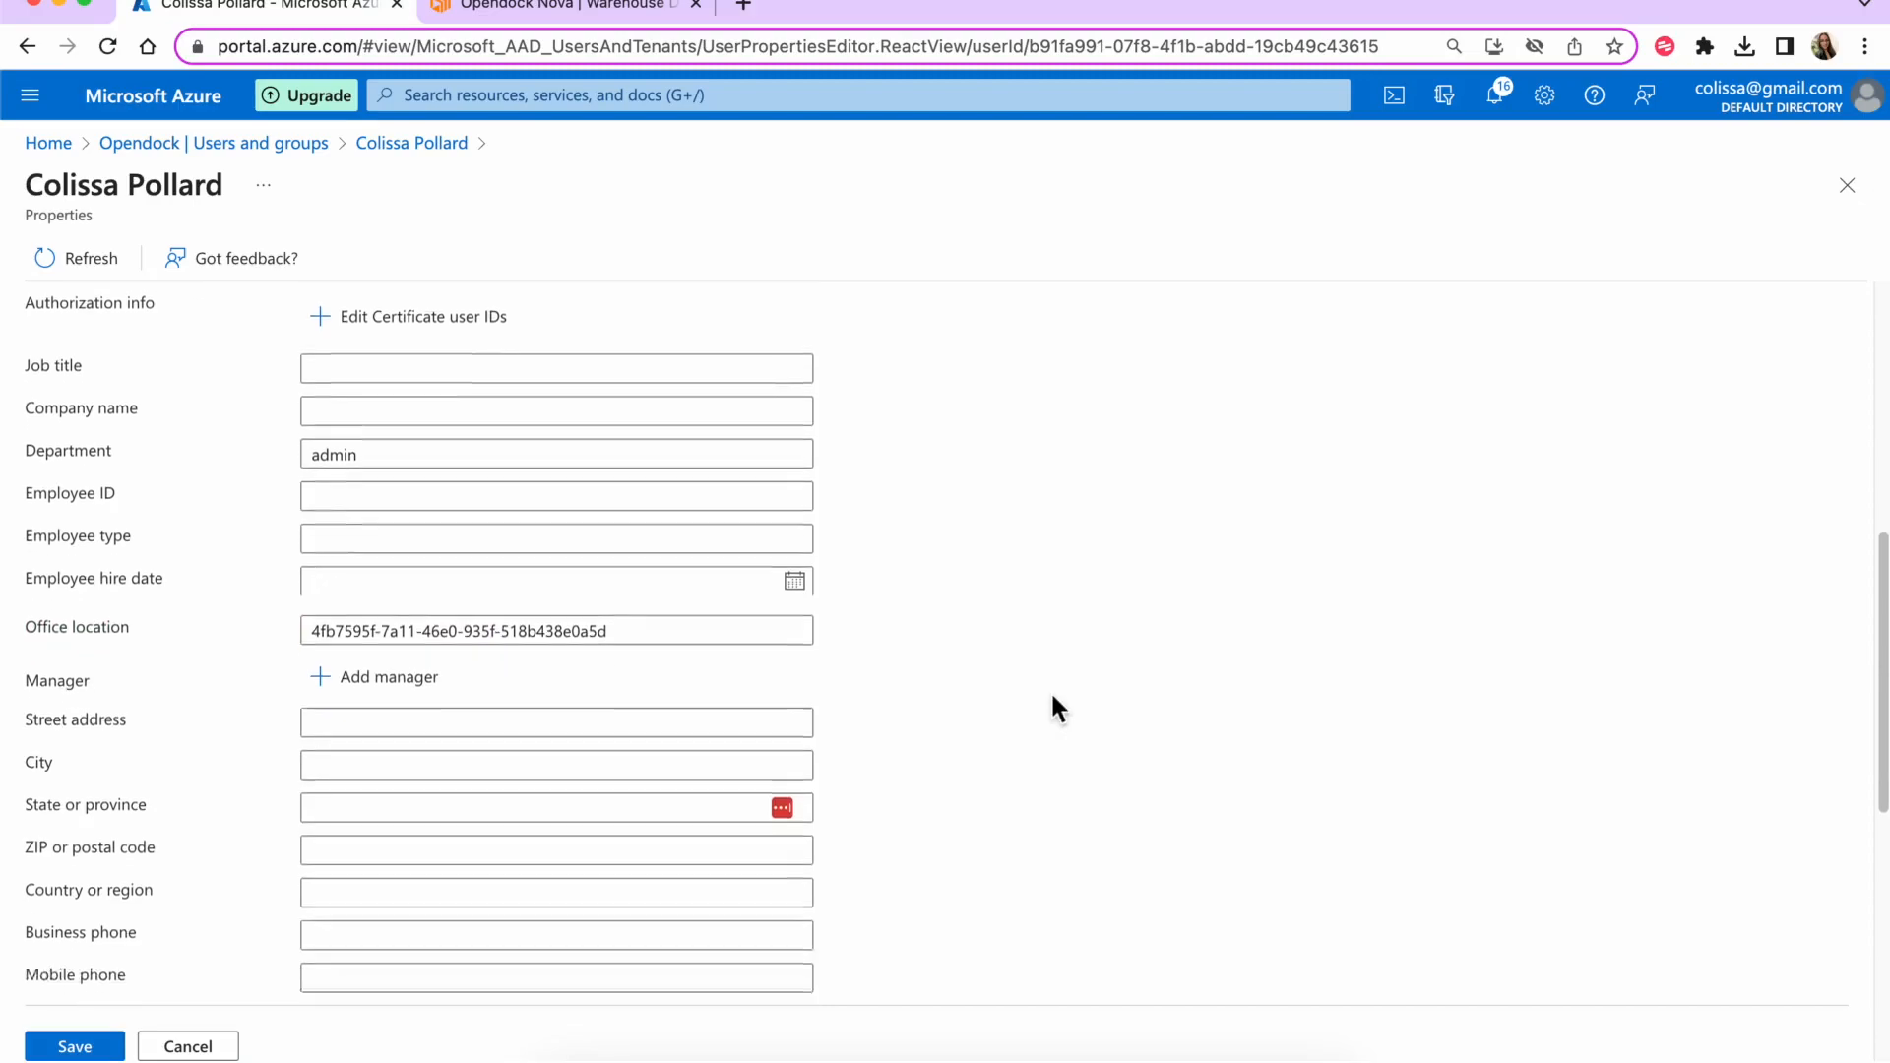
pyautogui.click(68, 1048)
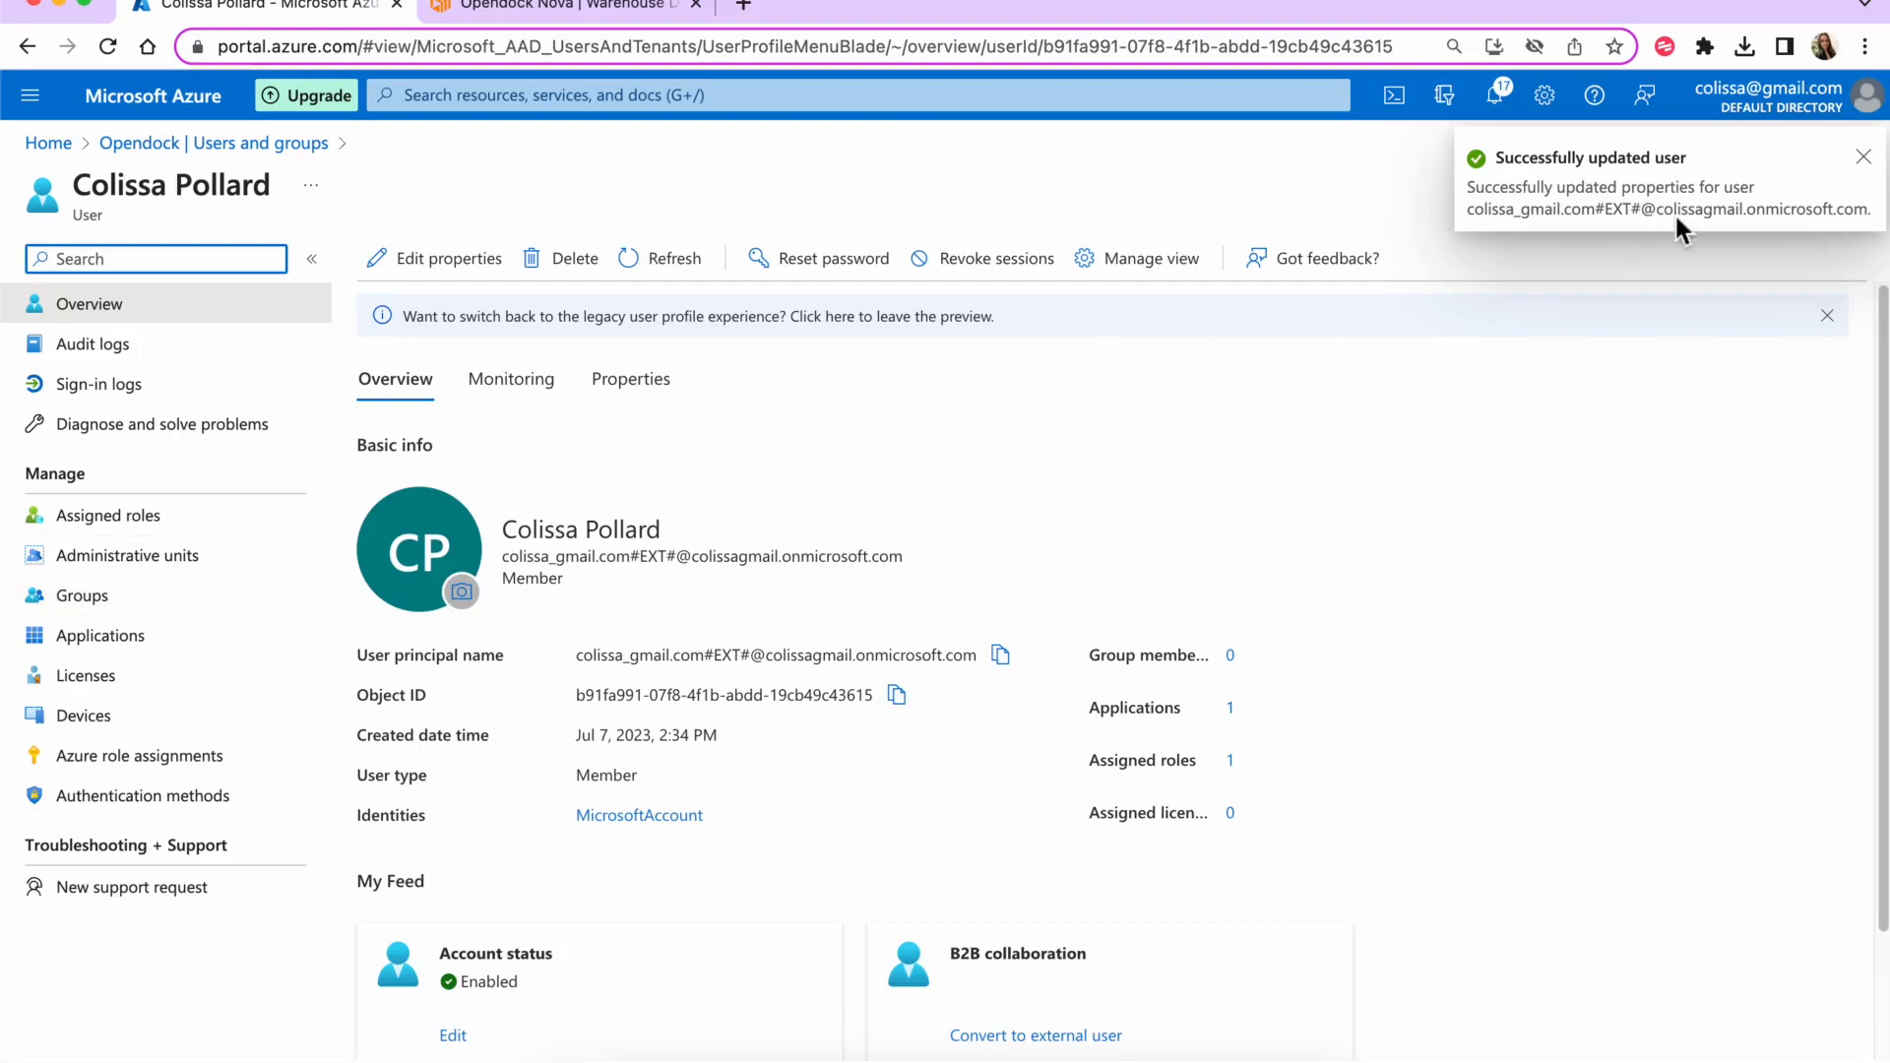
# - From Opendock's Single sign-on page, run Test sign in as the current user
pyautogui.click(1862, 158)
pyautogui.click(1846, 186)
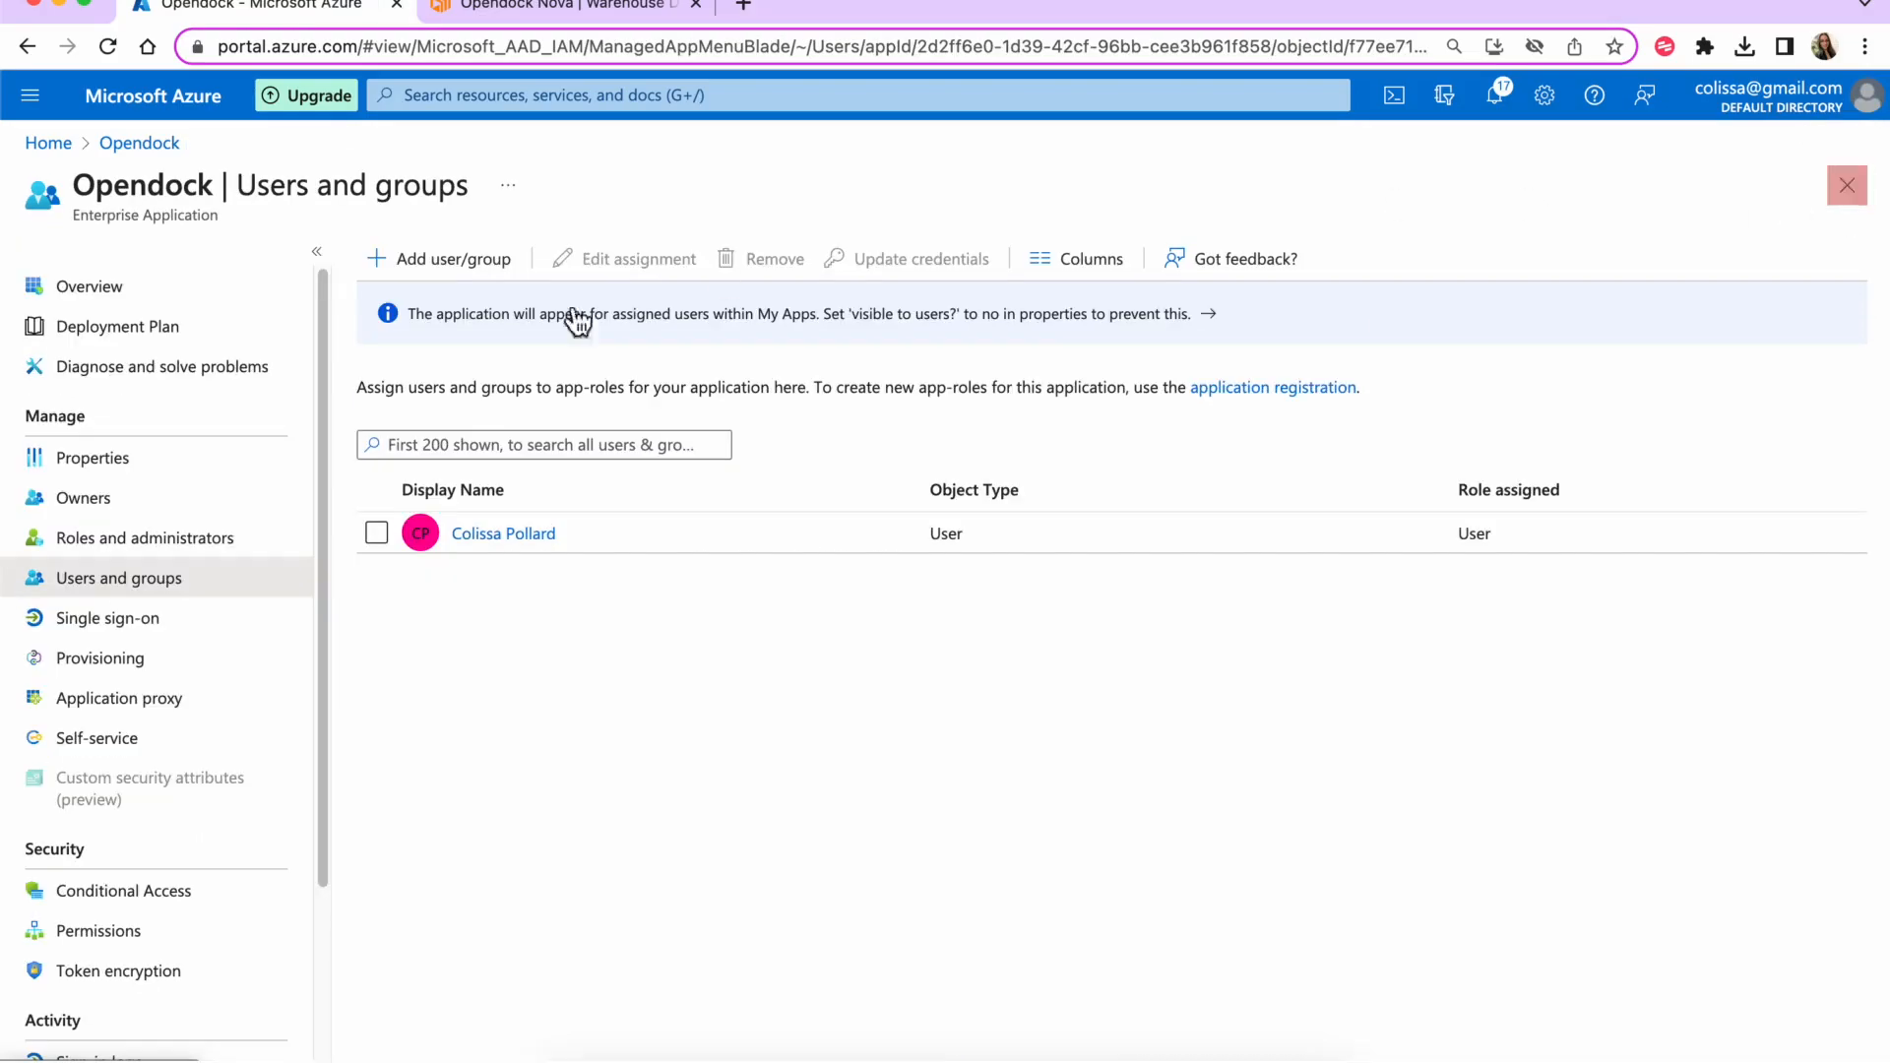
pyautogui.click(162, 627)
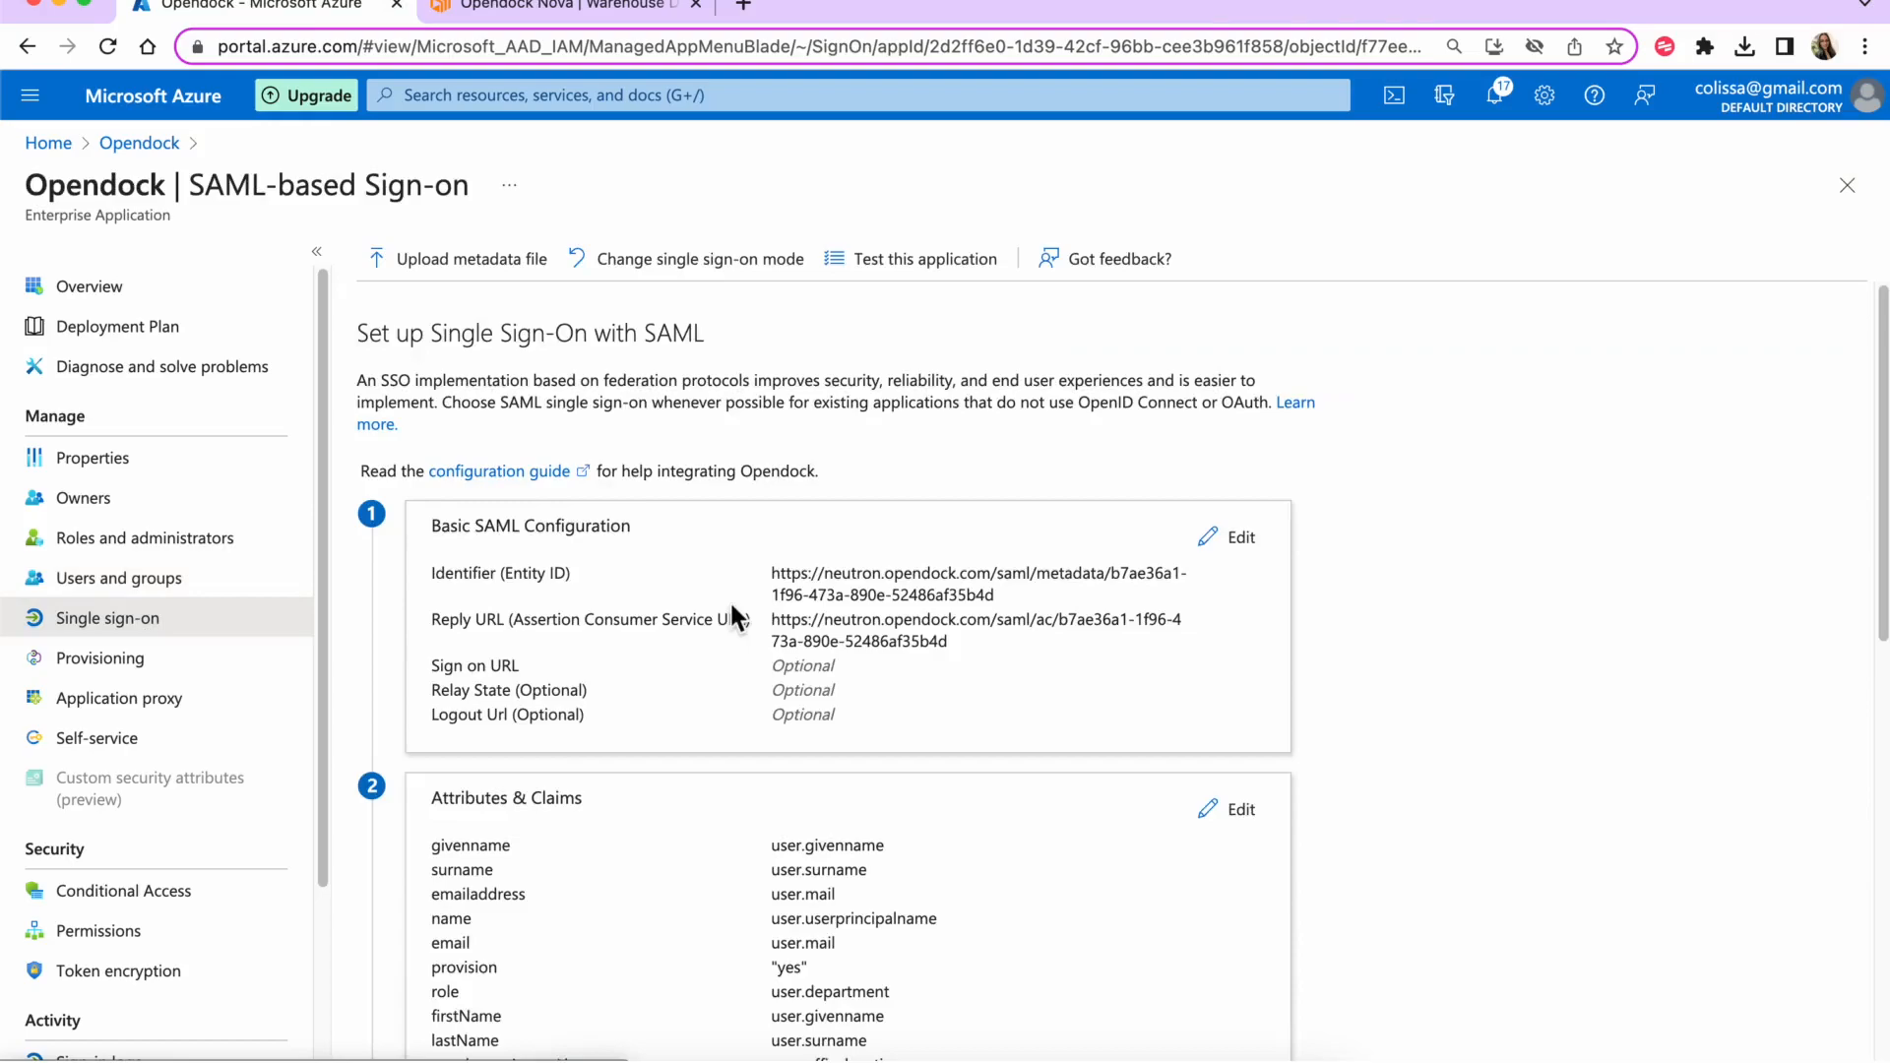
pyautogui.scroll(-10, 733, 618)
pyautogui.click(485, 1004)
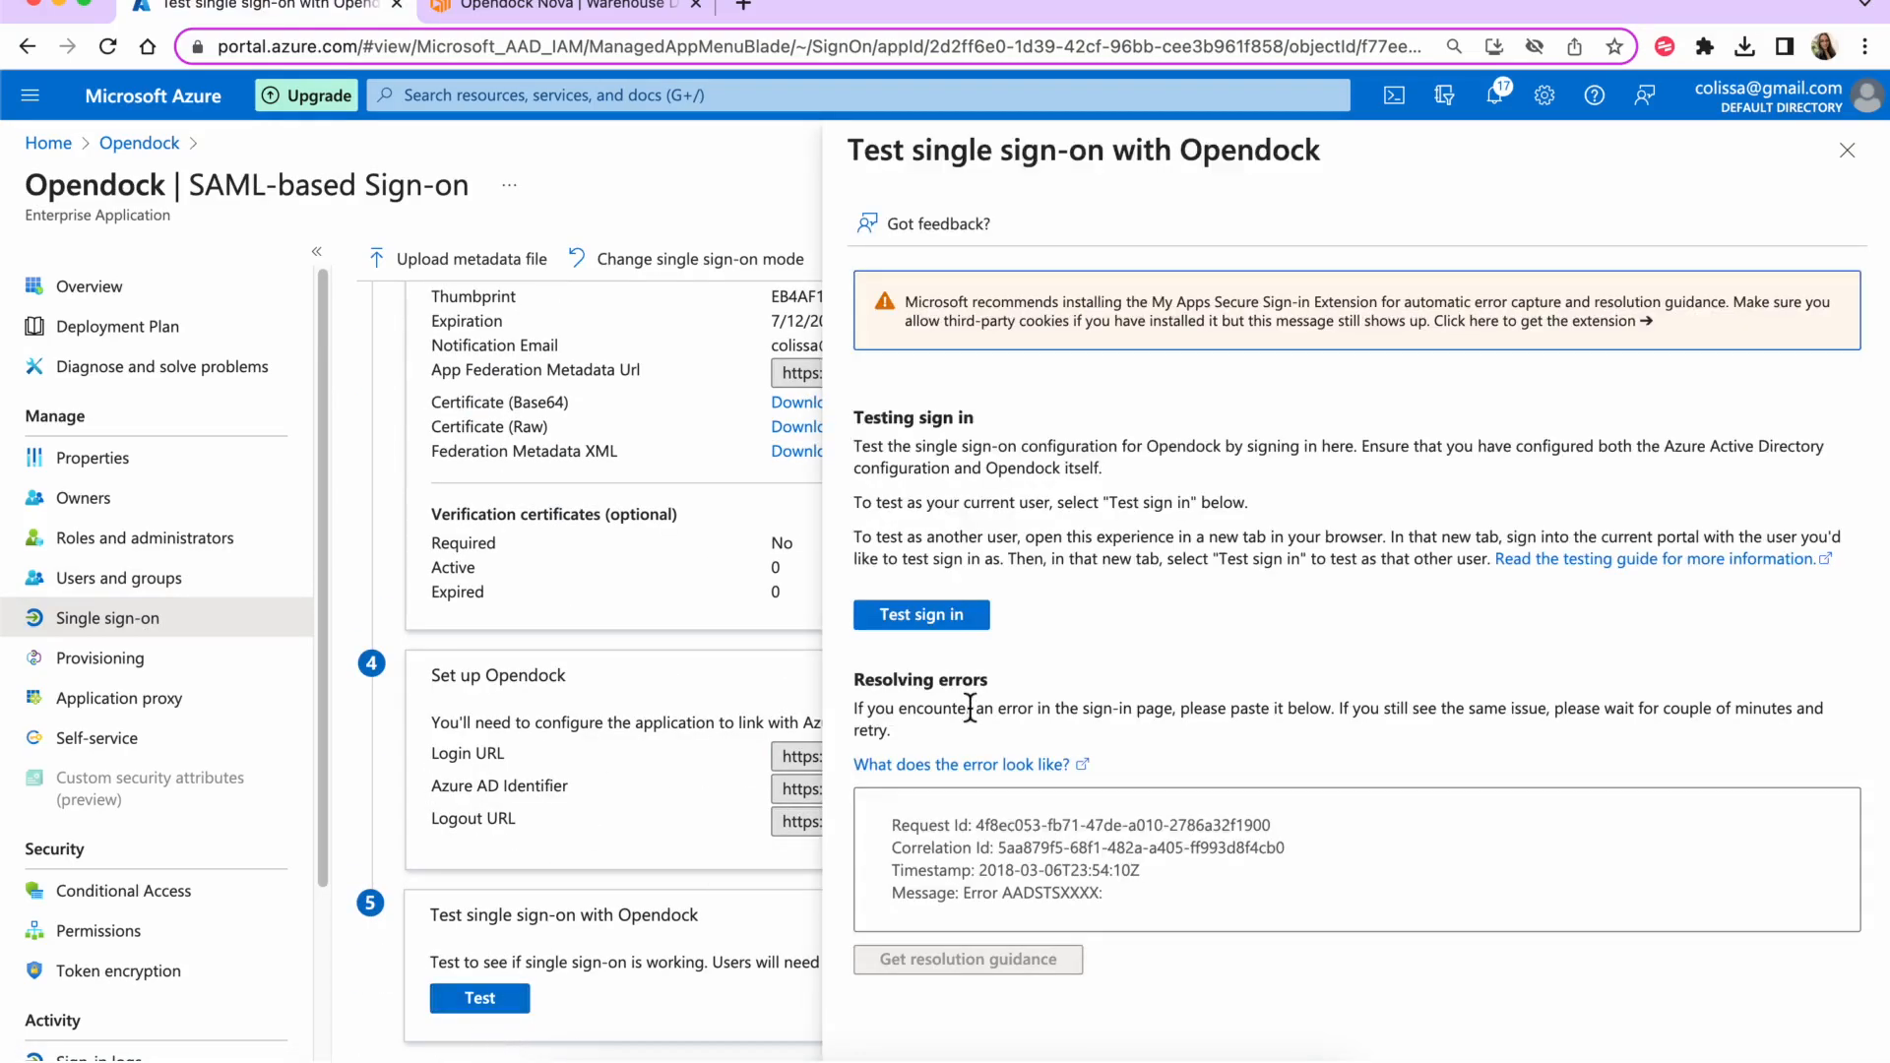
pyautogui.click(918, 626)
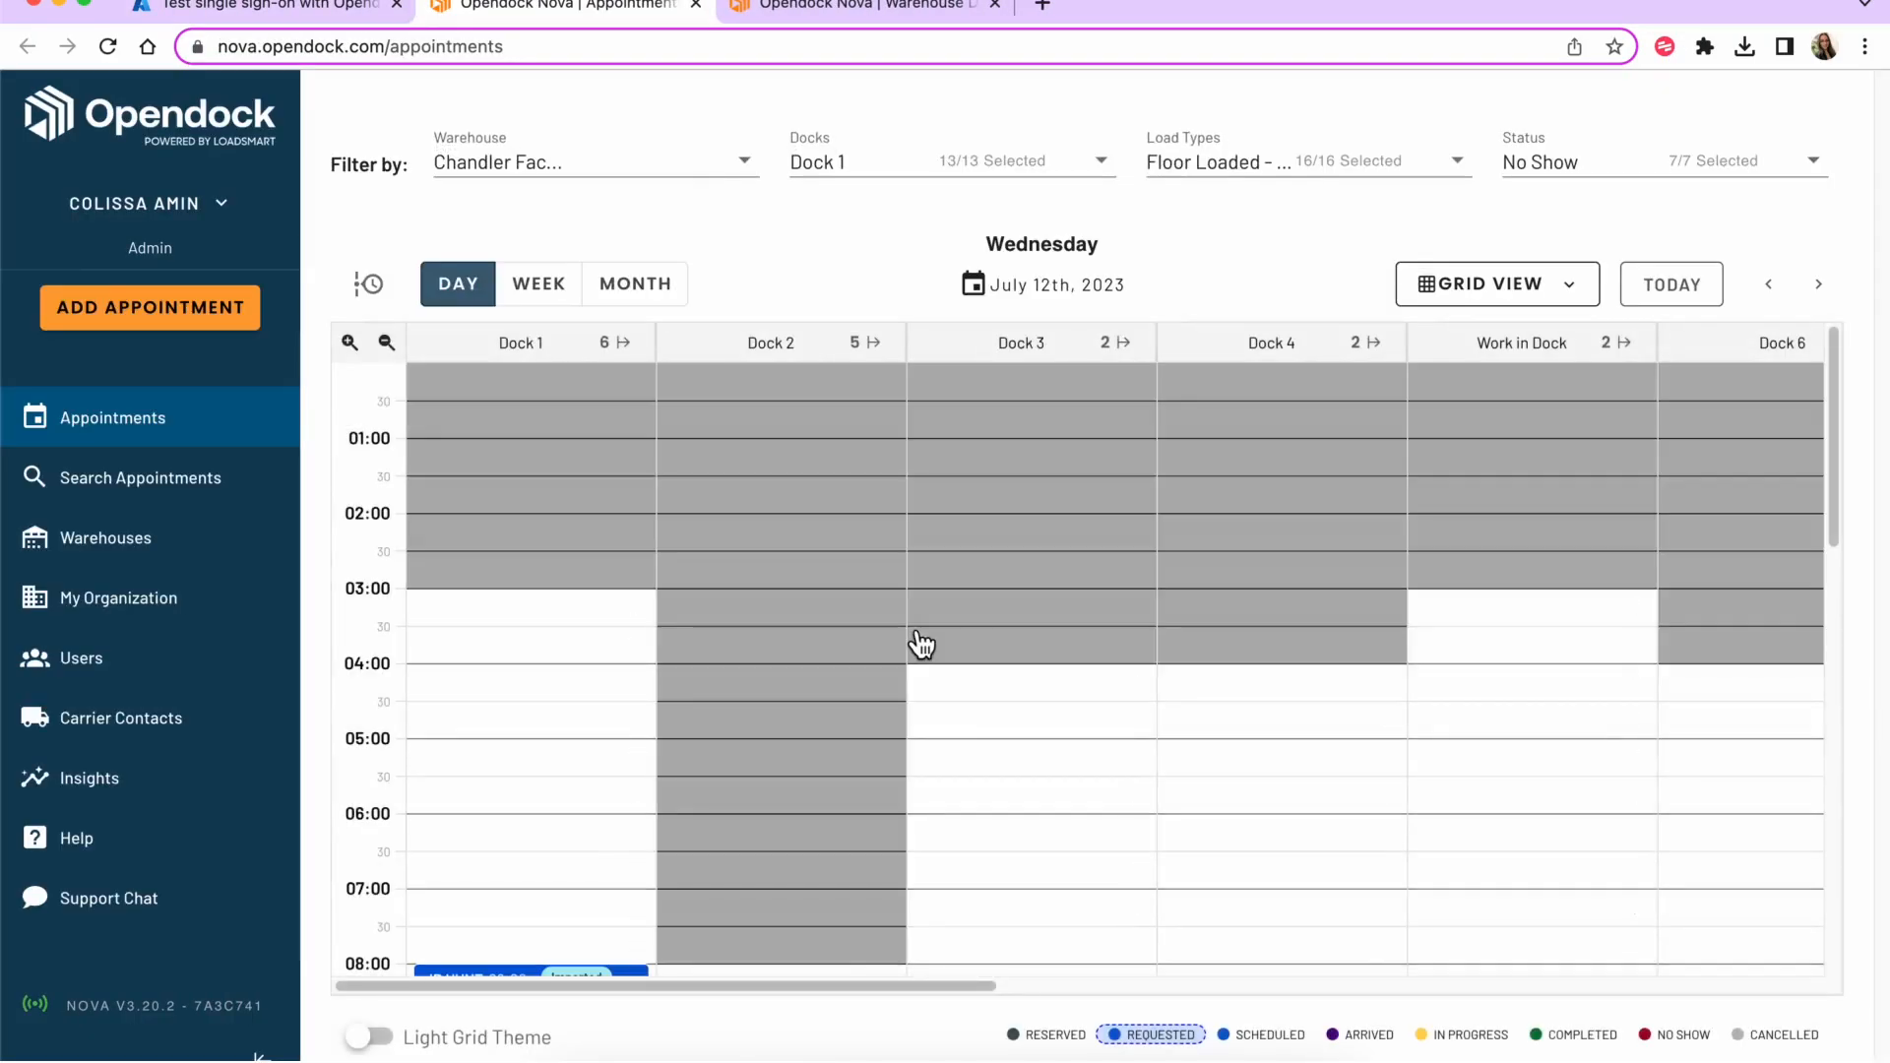
# - Check the Appointments warehouse filter, then go to My Organization's Users list
pyautogui.click(673, 177)
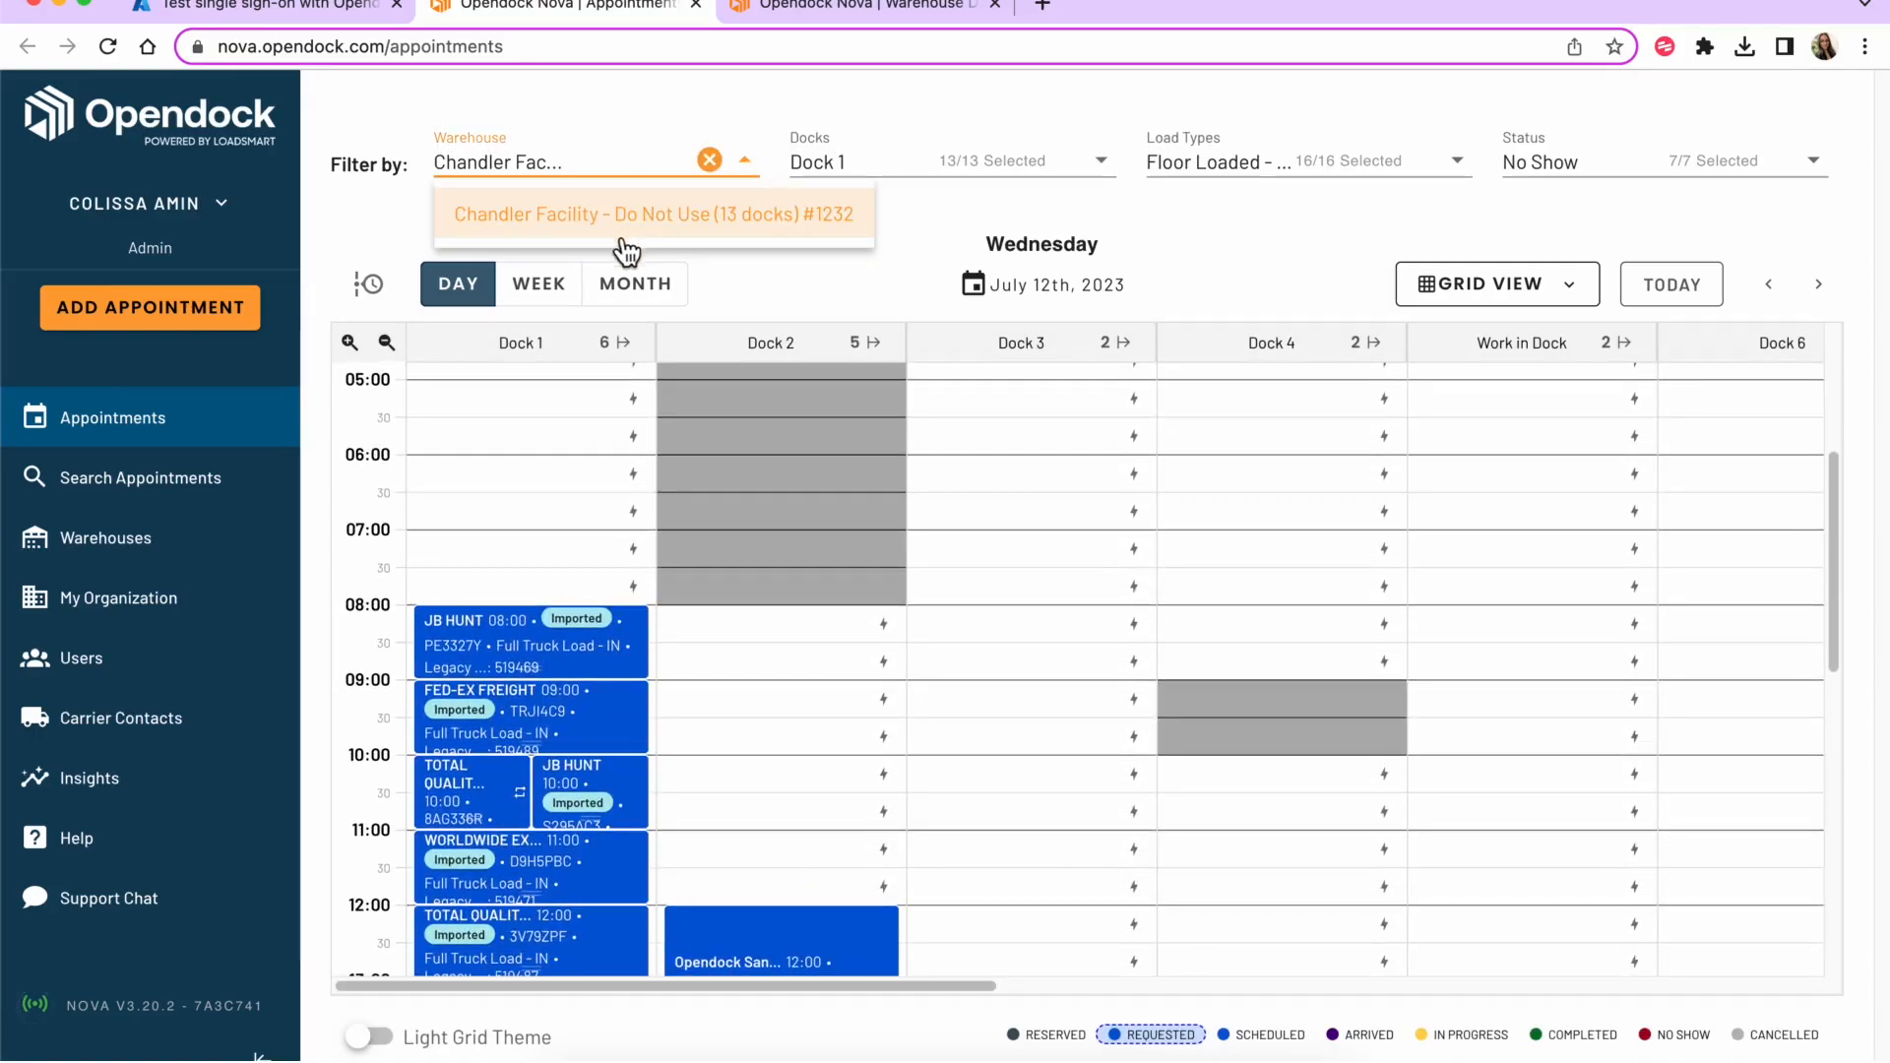
pyautogui.click(173, 606)
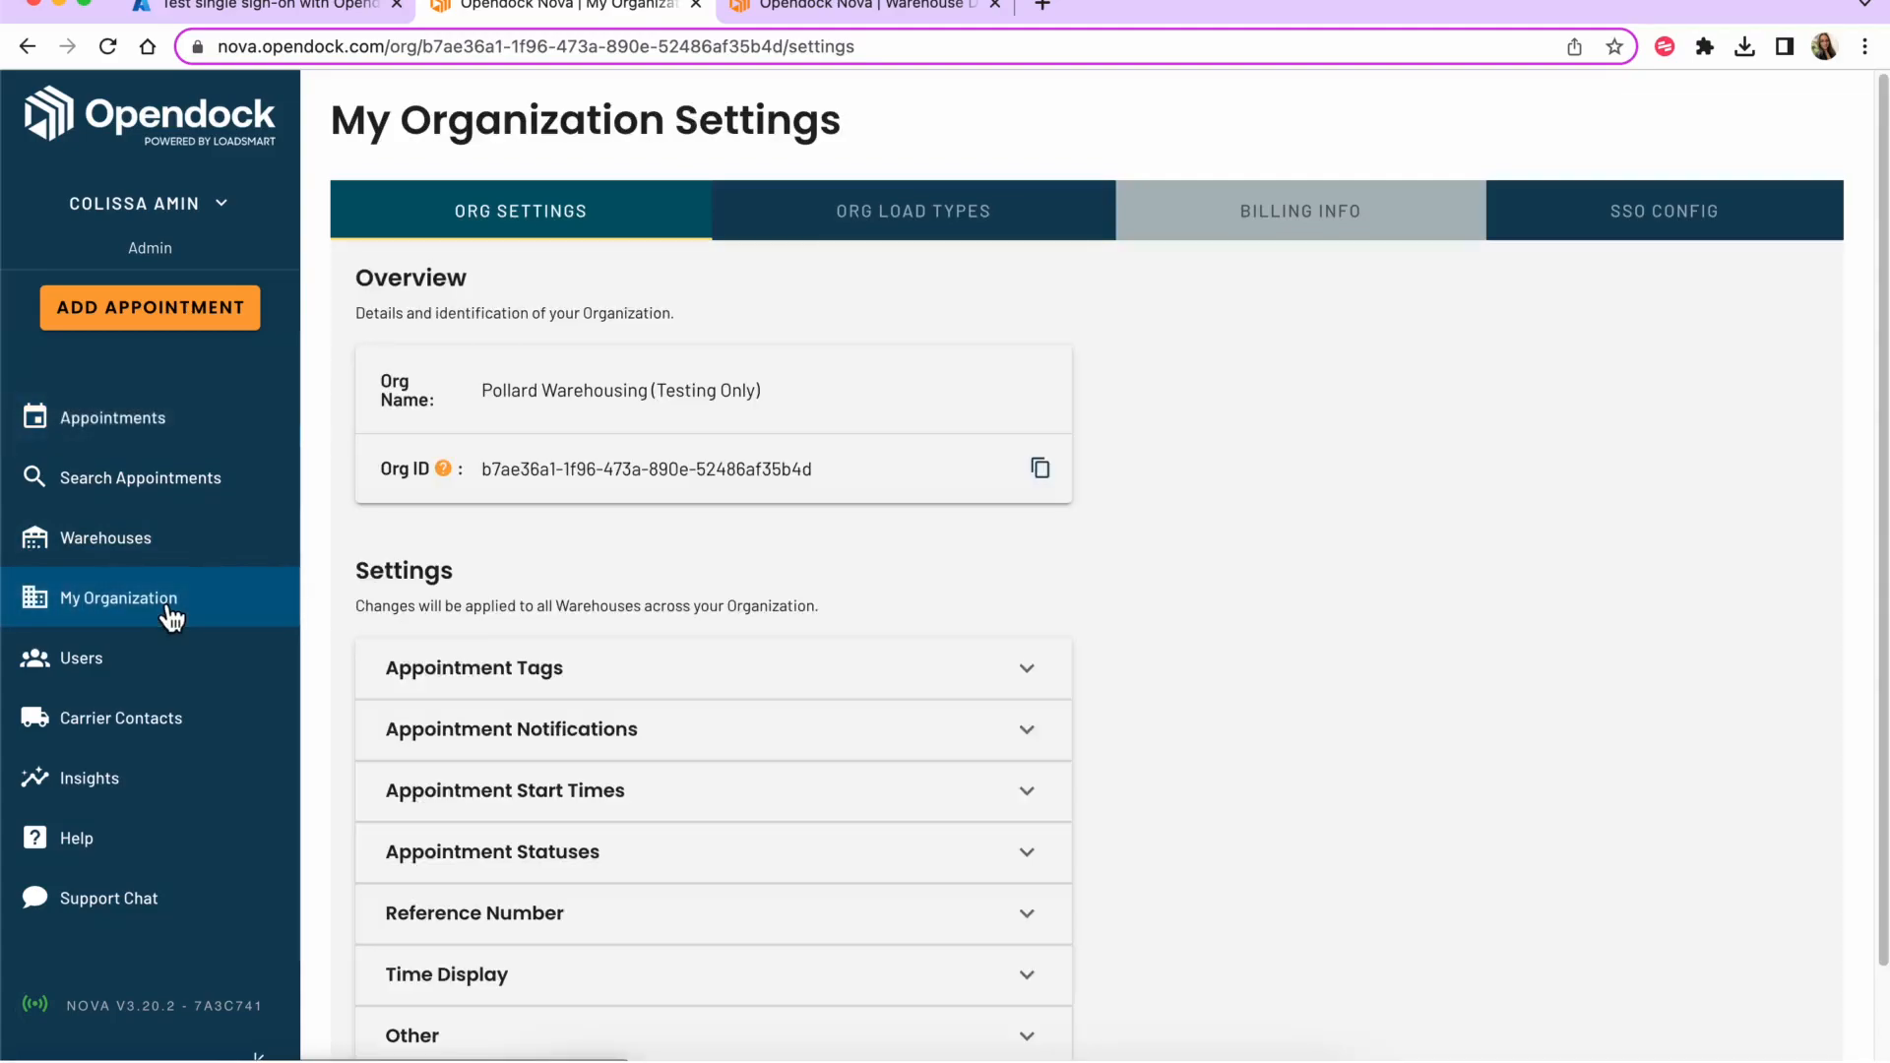
pyautogui.click(127, 661)
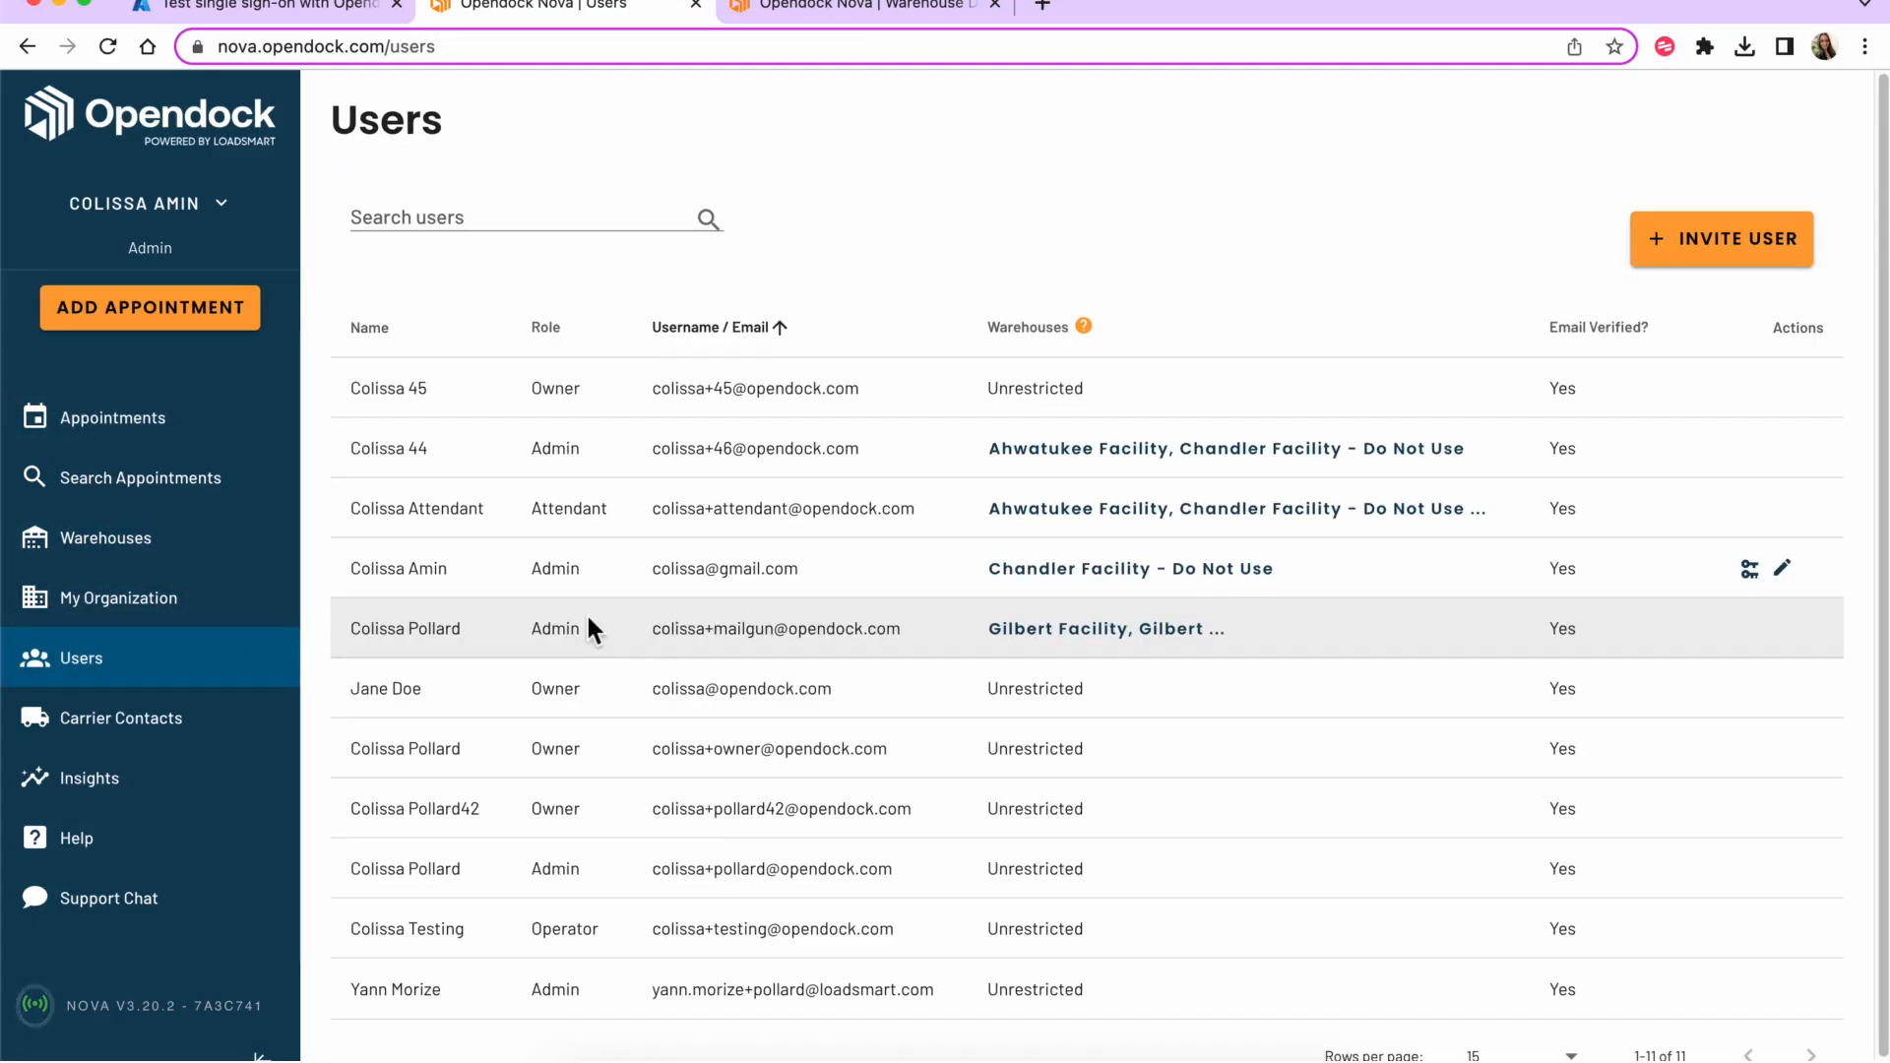
pyautogui.scroll(-1, 587, 611)
# - Confirm the SSO user's warehouse access is limited to Chandler Facility - Do Not Use
pyautogui.tripleClick(734, 541)
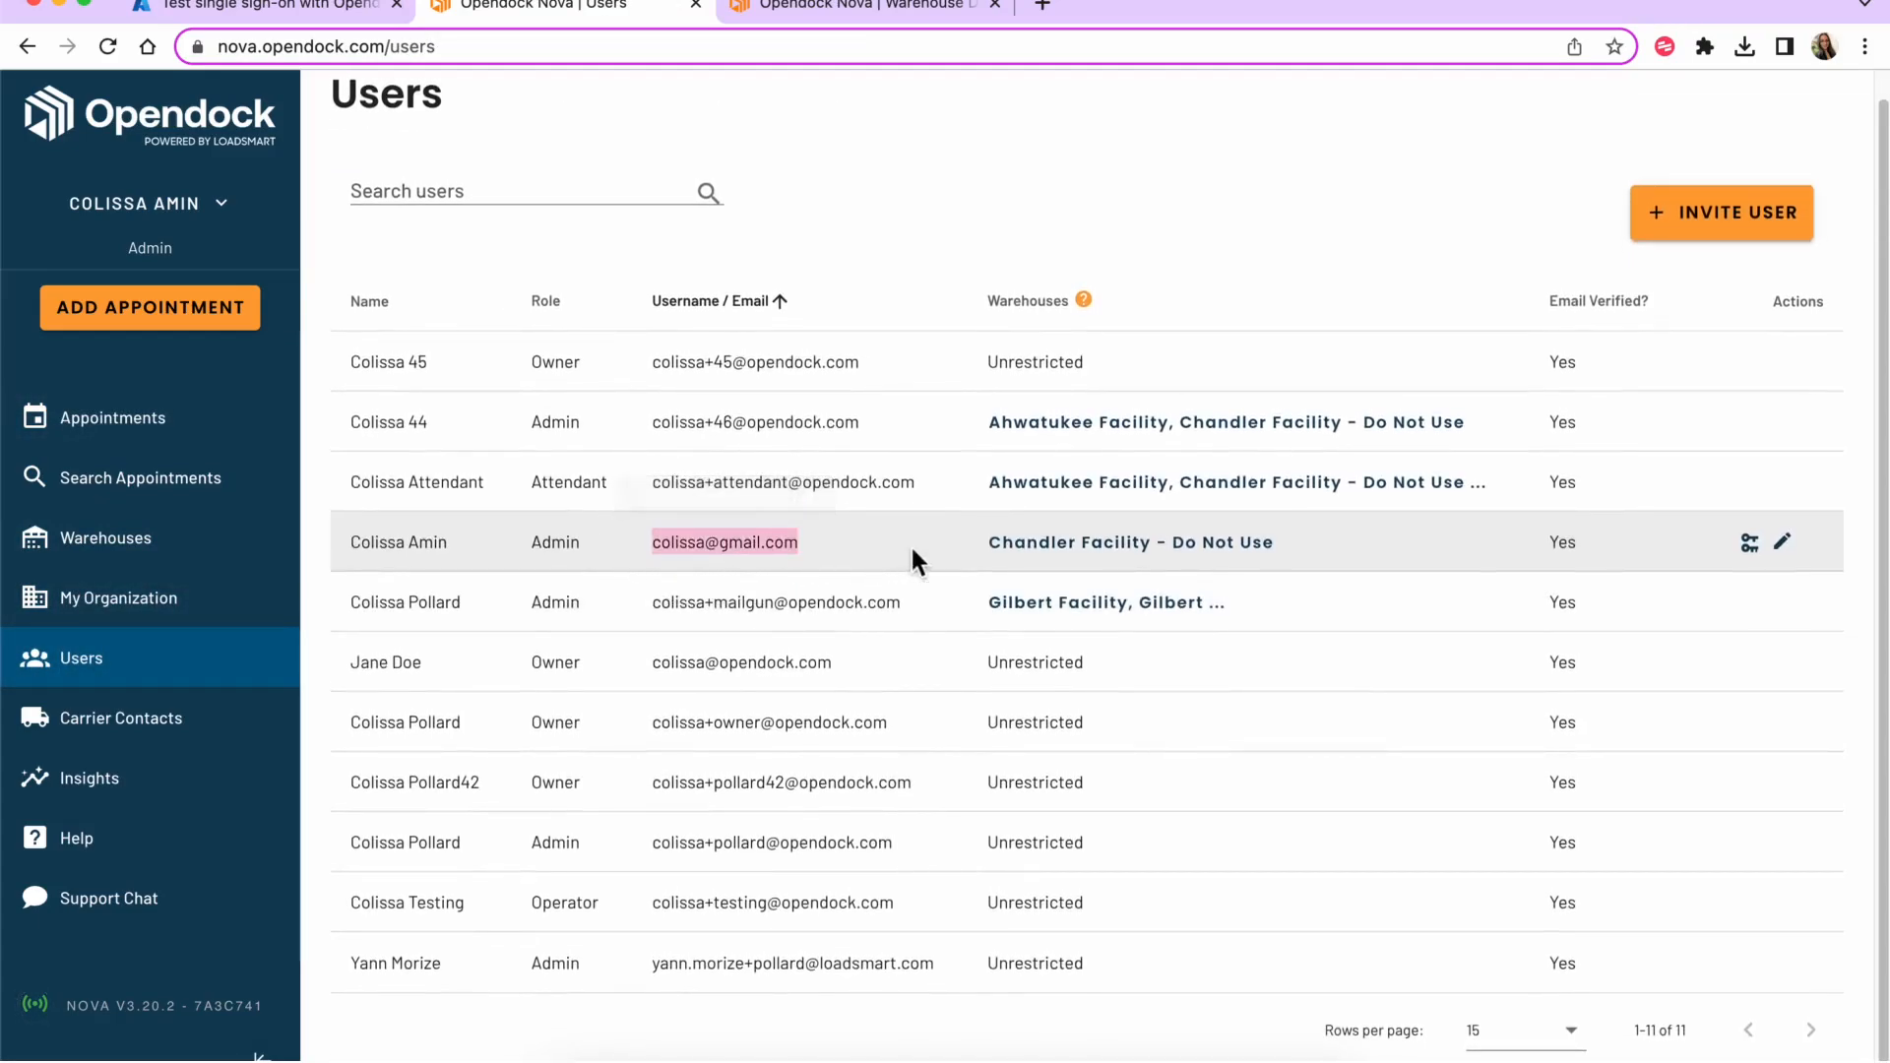
pyautogui.click(1113, 549)
pyautogui.click(1379, 517)
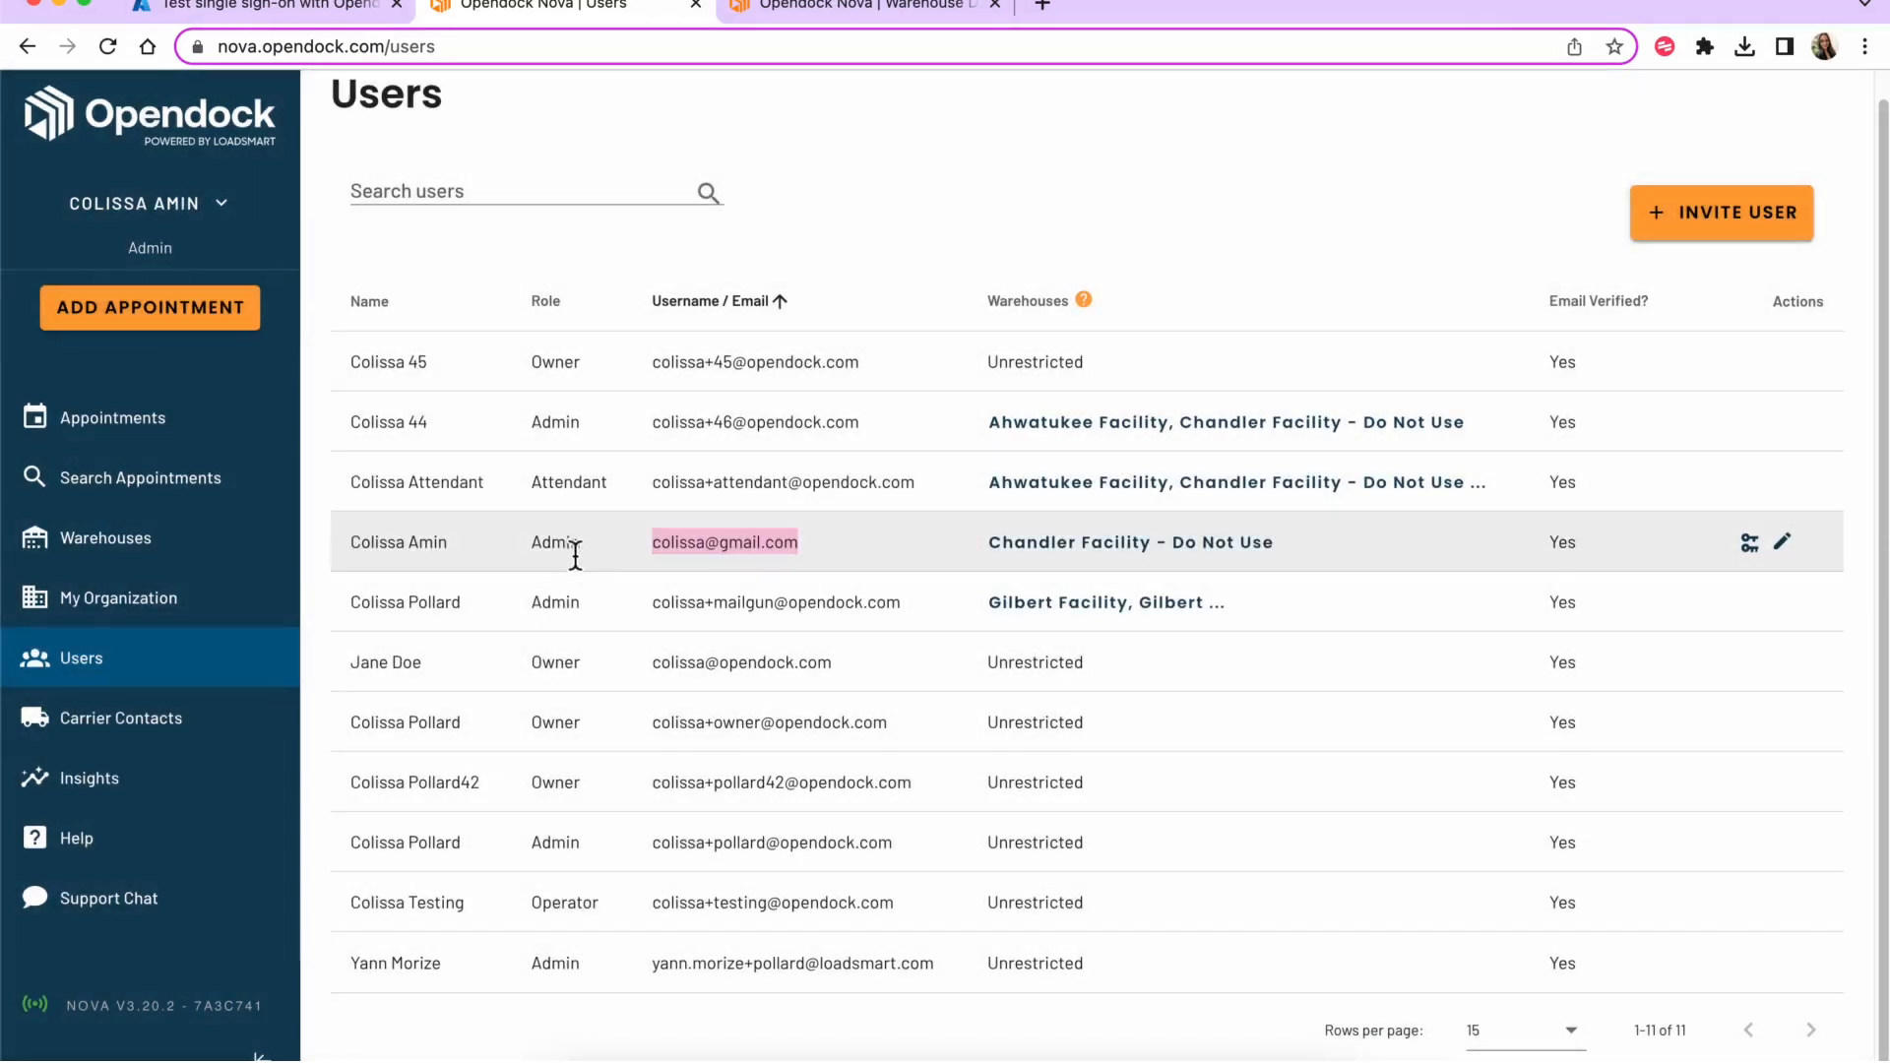
pyautogui.click(575, 556)
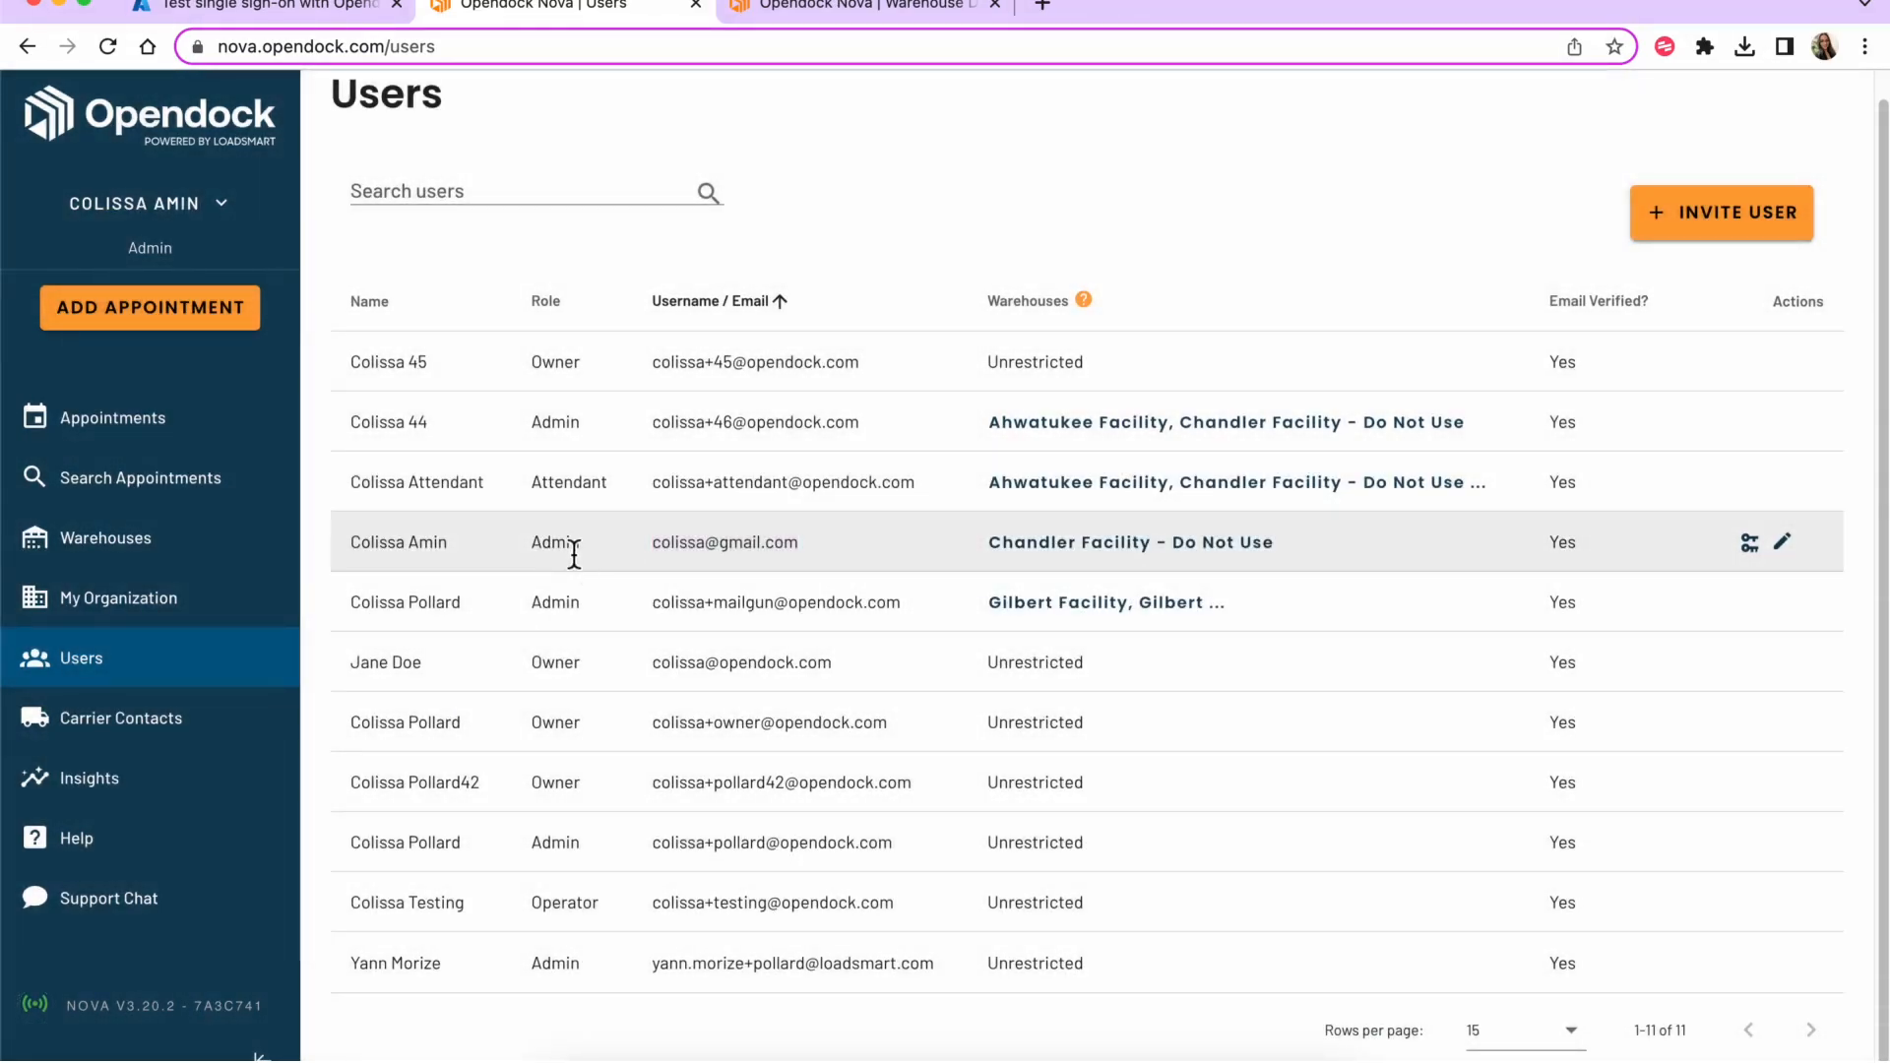